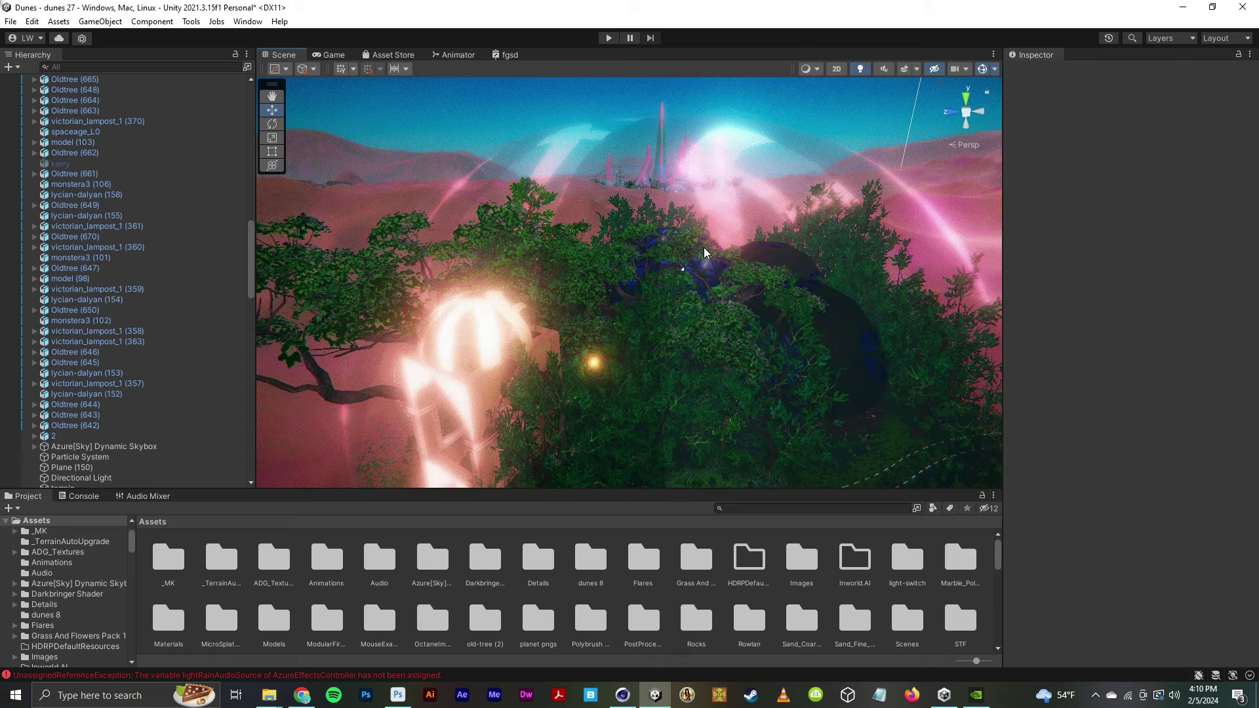
- Examine the tree-covered garden from above and the glowing archway at its entrance, selecting the arch model
{"action": "scroll", "coordinate": [703, 246], "scroll_direction": "down", "scroll_amount": 1}
{"action": "scroll", "coordinate": [703, 247], "scroll_direction": "up", "scroll_amount": 1}
{"action": "scroll", "coordinate": [703, 246], "scroll_direction": "down", "scroll_amount": 1}
{"action": "scroll", "coordinate": [704, 248], "scroll_direction": "up", "scroll_amount": 2}
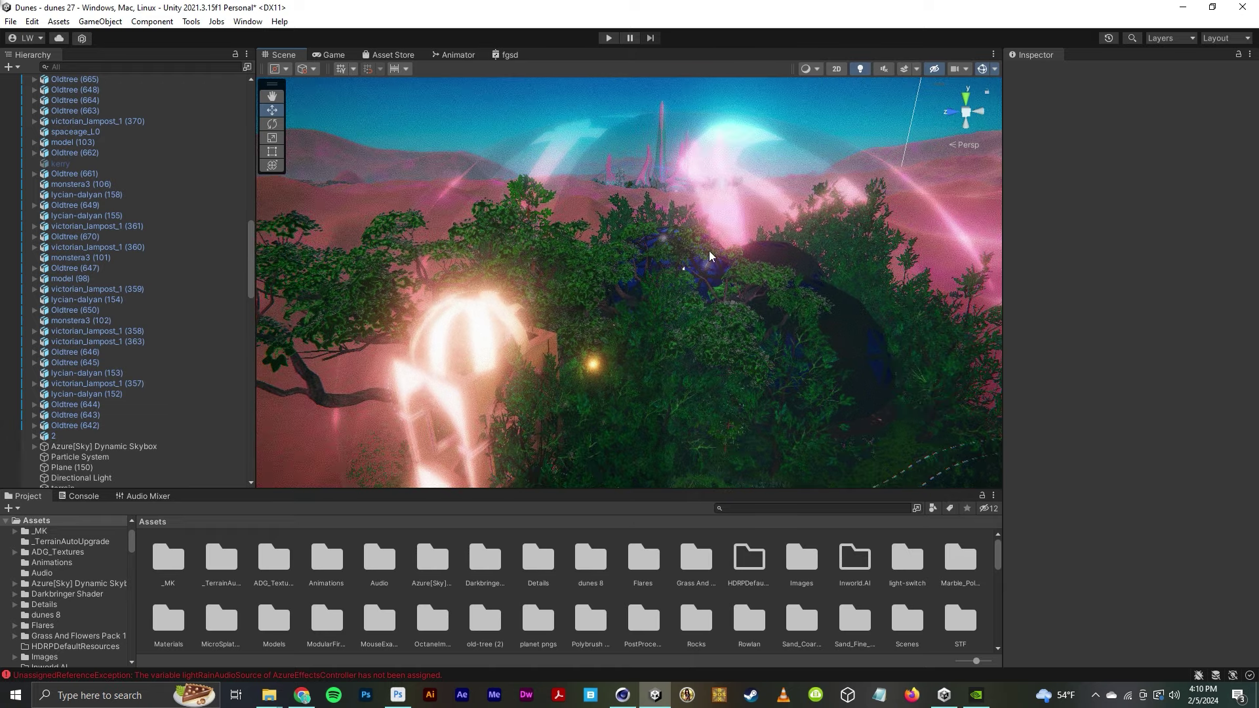
{"action": "left_click_drag", "start_coordinate": [710, 250], "coordinate": [714, 248], "text": "alt"}
{"action": "right_click_drag", "start_coordinate": [713, 248], "coordinate": [700, 247]}
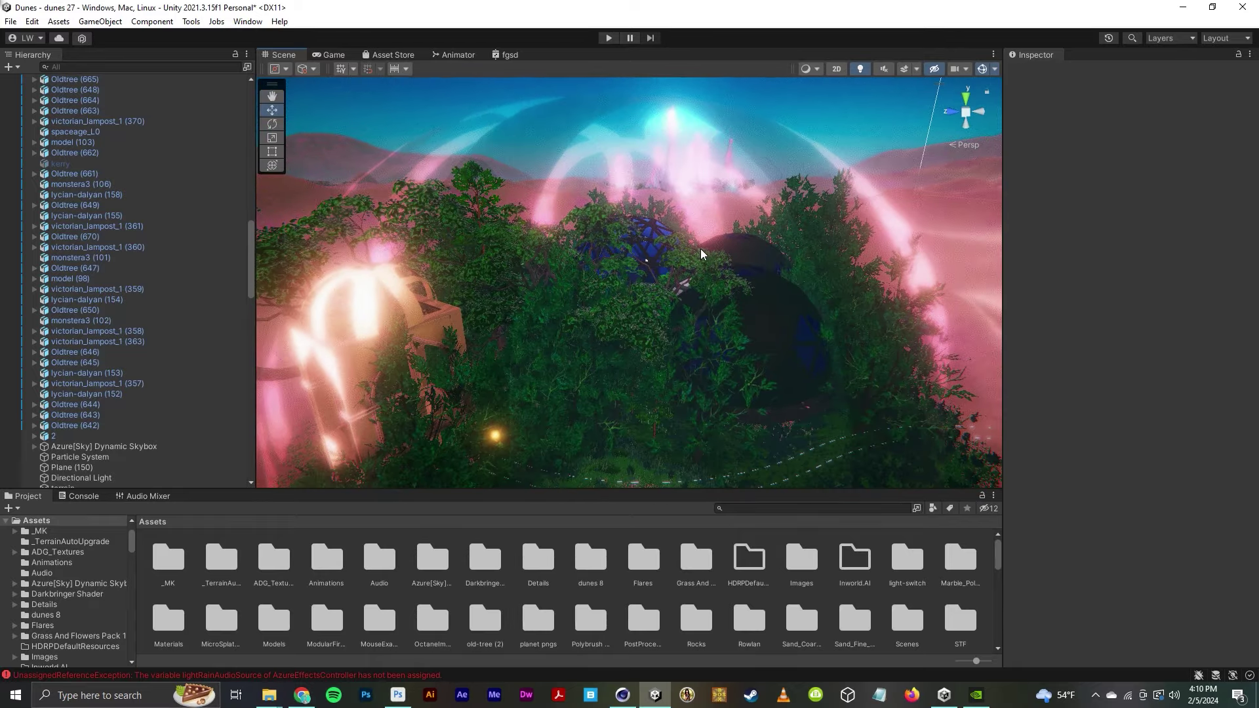
{"action": "right_click_drag", "start_coordinate": [700, 249], "coordinate": [725, 253]}
{"action": "left_click", "coordinate": [805, 281]}
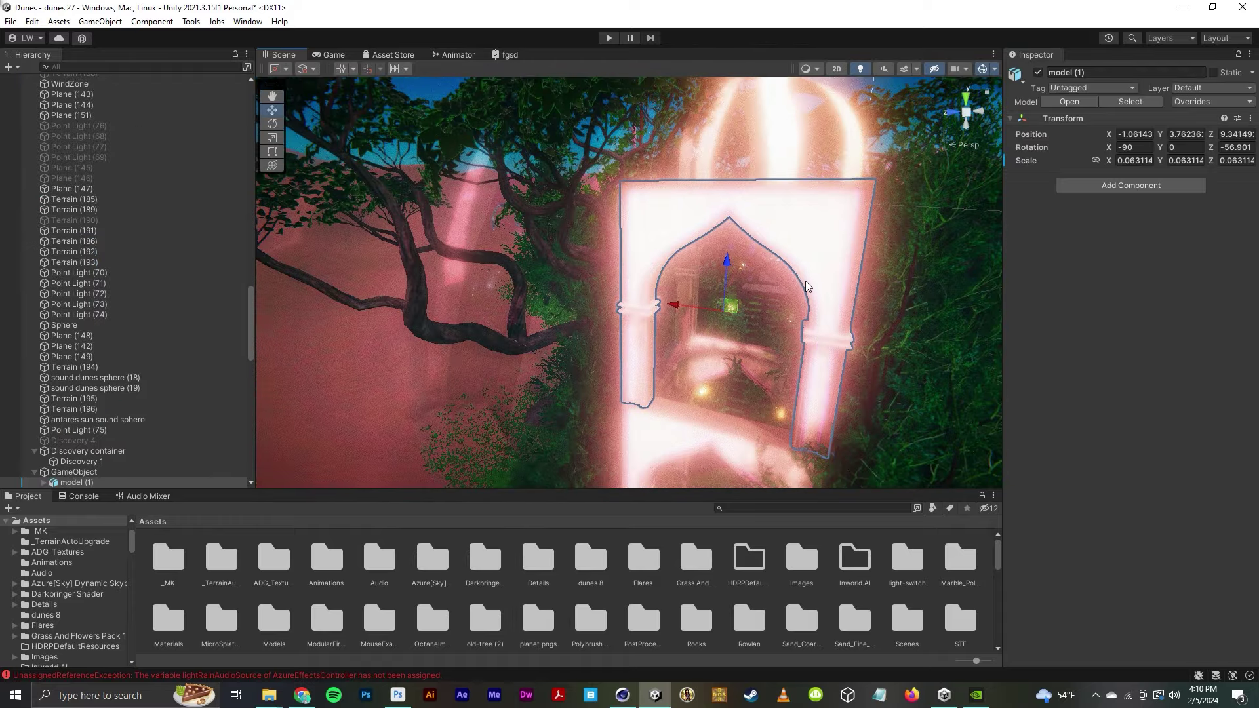
{"action": "right_click_drag", "start_coordinate": [806, 282], "coordinate": [750, 49]}
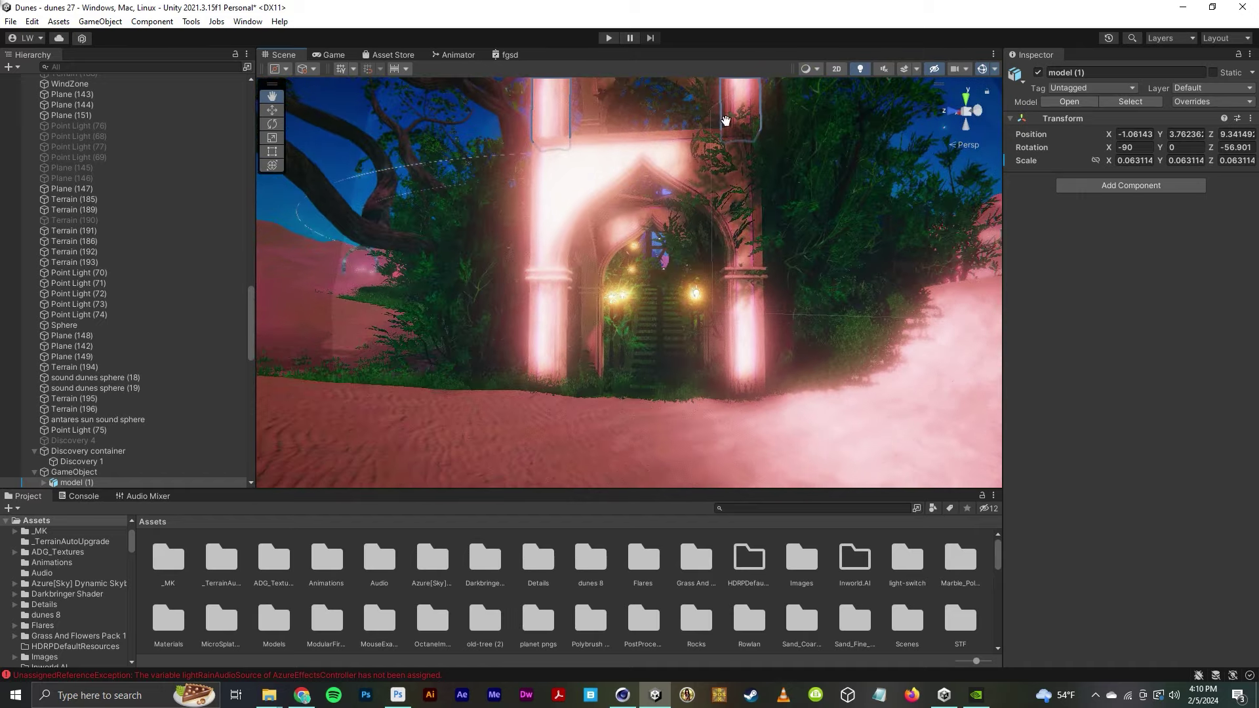
- Select the geodesic dome model beyond the lamp-lit archway and inspect its interior and doorway
{"action": "right_click_drag", "start_coordinate": [662, 251], "coordinate": [661, 287]}
{"action": "left_click", "coordinate": [665, 257]}
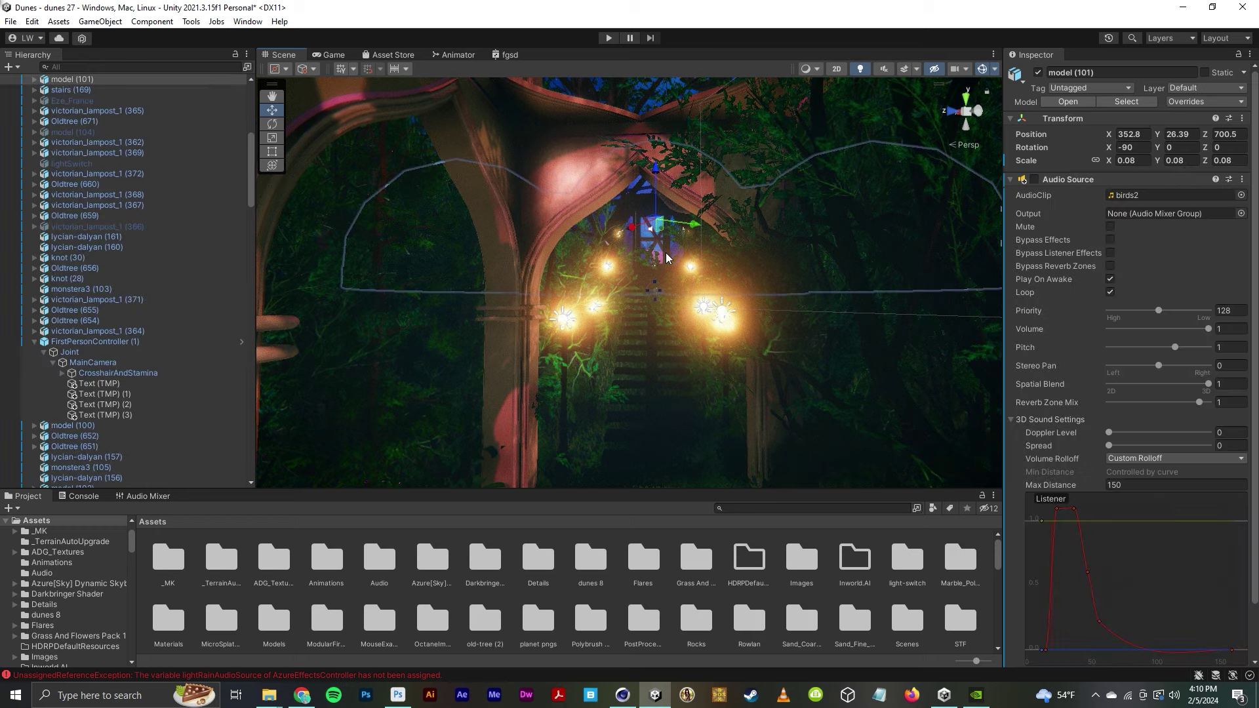
{"action": "key", "text": "f"}
{"action": "right_click_drag", "start_coordinate": [660, 260], "coordinate": [680, 305]}
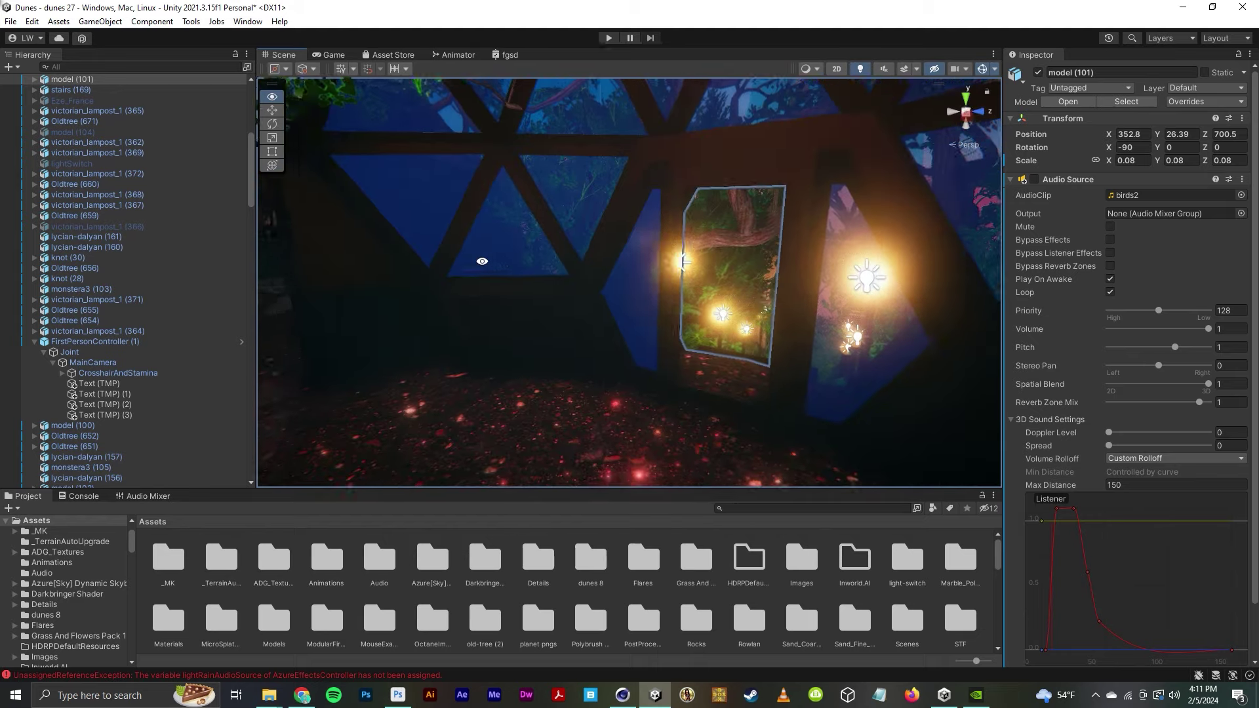
{"action": "right_click_drag", "start_coordinate": [636, 271], "coordinate": [689, 273]}
{"action": "middle_click_drag", "start_coordinate": [717, 284], "coordinate": [397, 475]}
{"action": "left_click_drag", "start_coordinate": [636, 281], "coordinate": [598, 306], "text": "alt"}
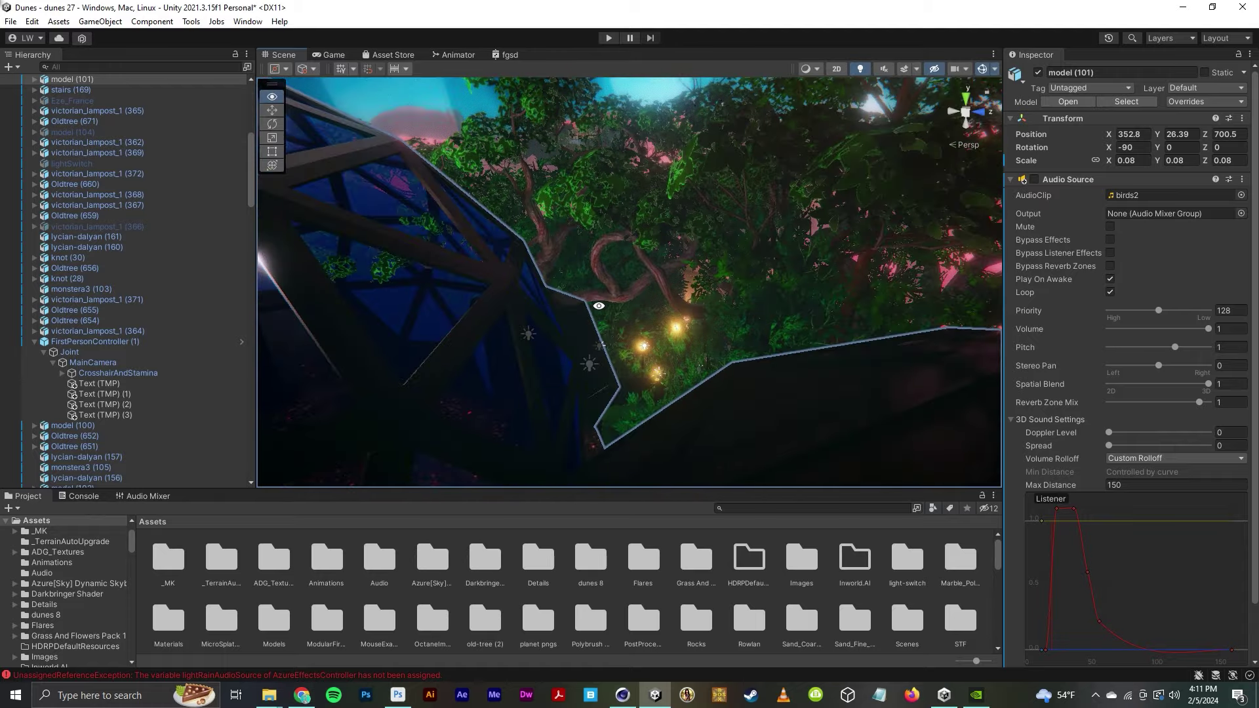
{"action": "left_click_drag", "start_coordinate": [523, 289], "coordinate": [714, 295], "text": "alt"}
- Examine the connected domes from outside, along with the surrounding trees and the open dunes beside them
{"action": "scroll", "coordinate": [510, 277], "scroll_direction": "down", "scroll_amount": 12}
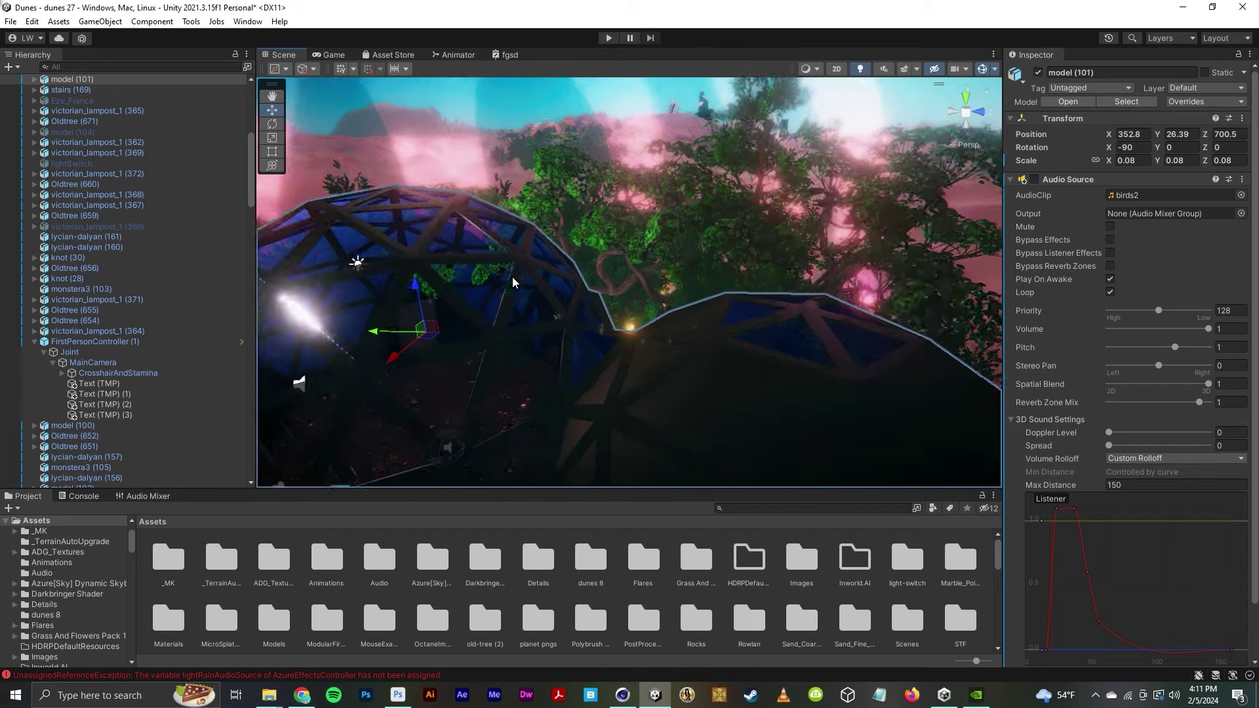
{"action": "scroll", "coordinate": [532, 303], "scroll_direction": "up", "scroll_amount": 5}
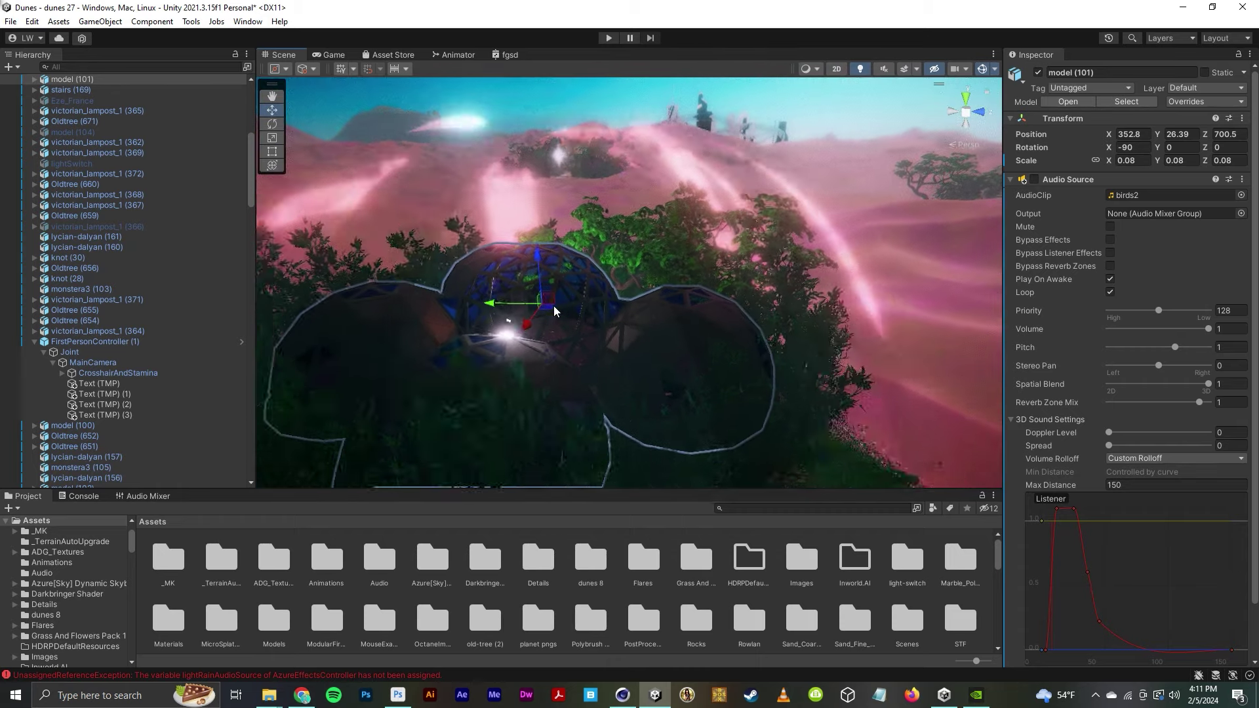
{"action": "scroll", "coordinate": [567, 309], "scroll_direction": "down", "scroll_amount": 2}
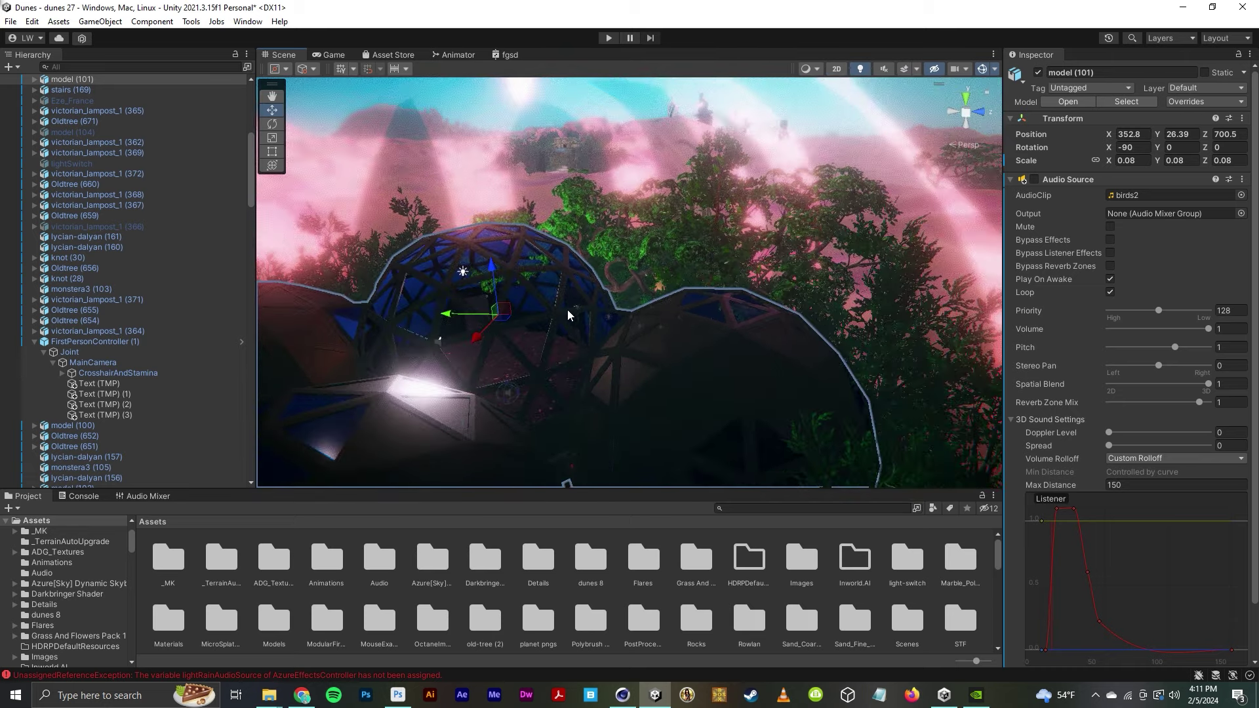
{"action": "left_click_drag", "start_coordinate": [732, 346], "coordinate": [702, 371], "text": "alt"}
{"action": "scroll", "coordinate": [702, 322], "scroll_direction": "up", "scroll_amount": 2}
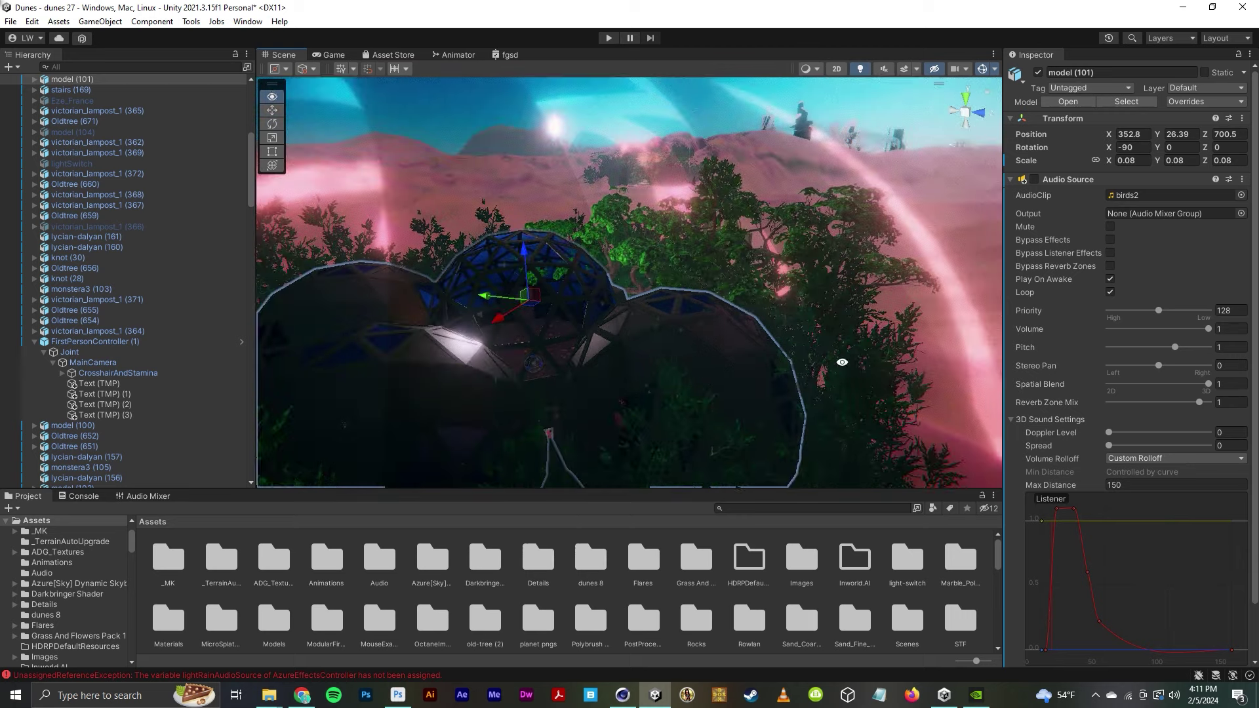
{"action": "middle_click_drag", "start_coordinate": [848, 360], "coordinate": [636, 324]}
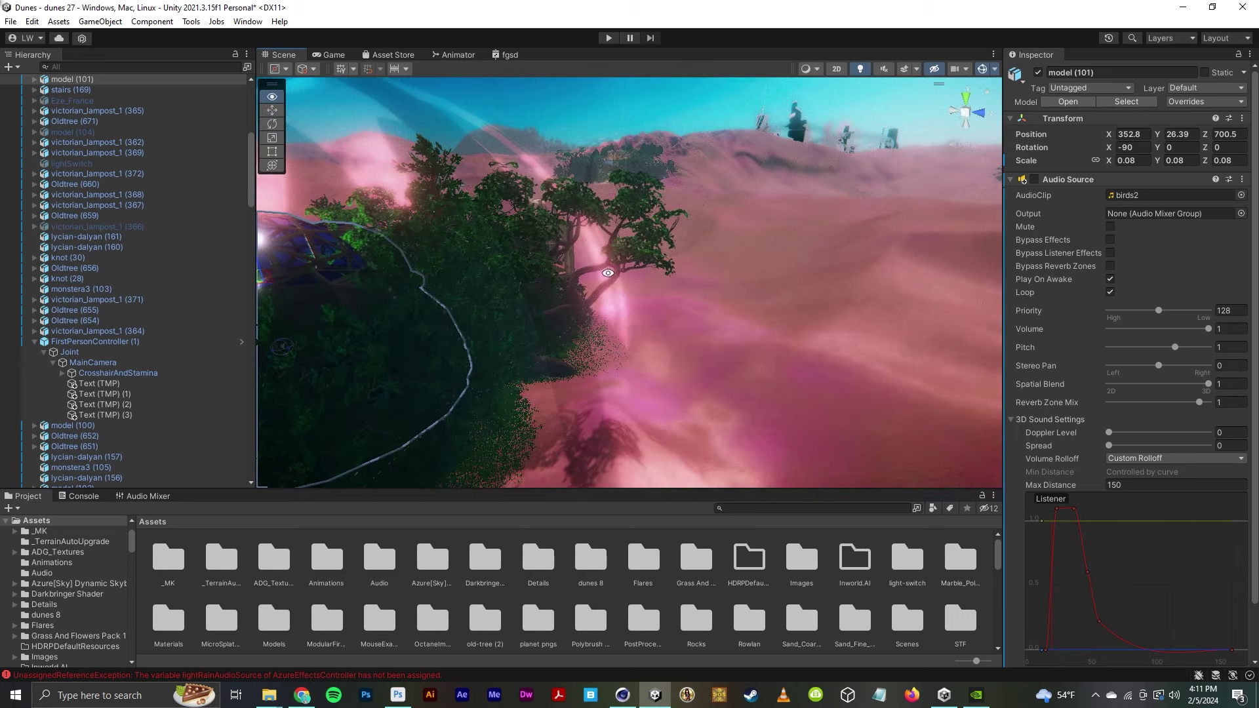
{"action": "left_click_drag", "start_coordinate": [603, 268], "coordinate": [584, 264], "text": "alt"}
{"action": "middle_click_drag", "start_coordinate": [711, 323], "coordinate": [700, 284]}
{"action": "left_click_drag", "start_coordinate": [700, 283], "coordinate": [768, 354], "text": "alt"}
- Select the main dune terrain and the neighbouring terrain tile, surveying the landscape and its tree clusters from above
{"action": "left_click", "coordinate": [784, 377]}
{"action": "scroll", "coordinate": [725, 418], "scroll_direction": "up", "scroll_amount": 3}
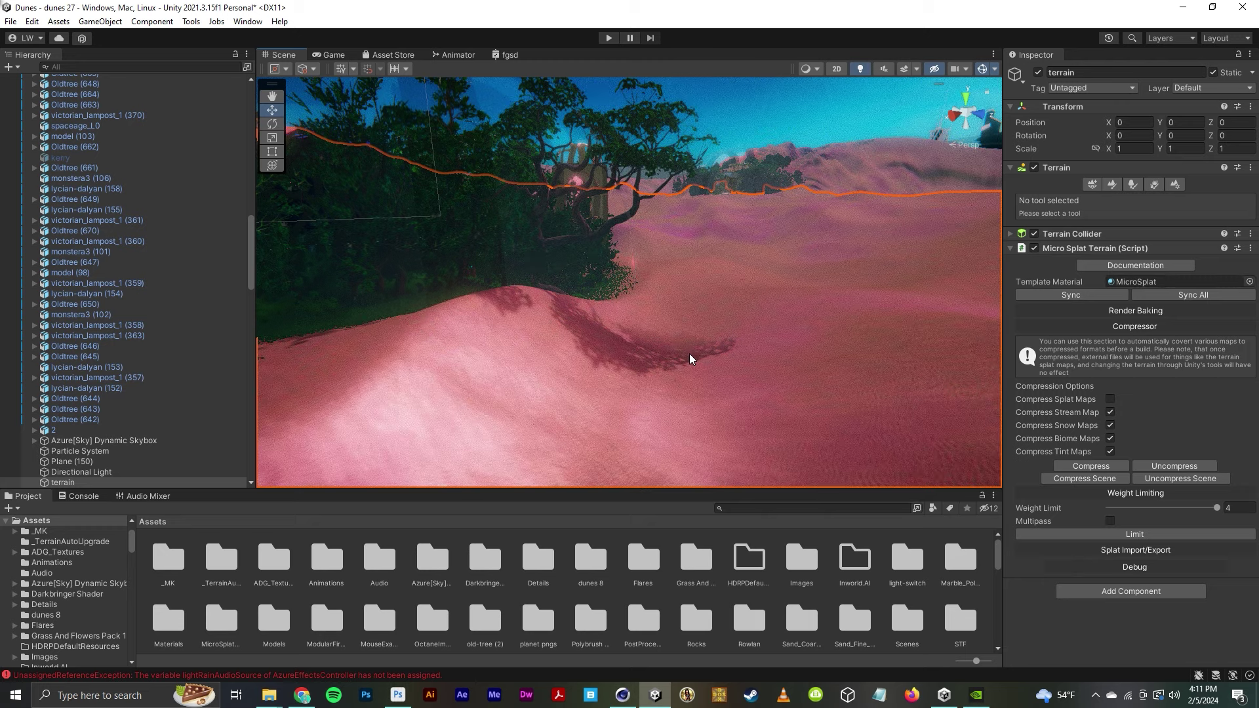
{"action": "right_click_drag", "start_coordinate": [690, 352], "coordinate": [741, 302]}
{"action": "scroll", "coordinate": [741, 301], "scroll_direction": "down", "scroll_amount": 6}
{"action": "left_click_drag", "start_coordinate": [741, 304], "coordinate": [734, 345], "text": "alt"}
{"action": "scroll", "coordinate": [730, 301], "scroll_direction": "down", "scroll_amount": 3}
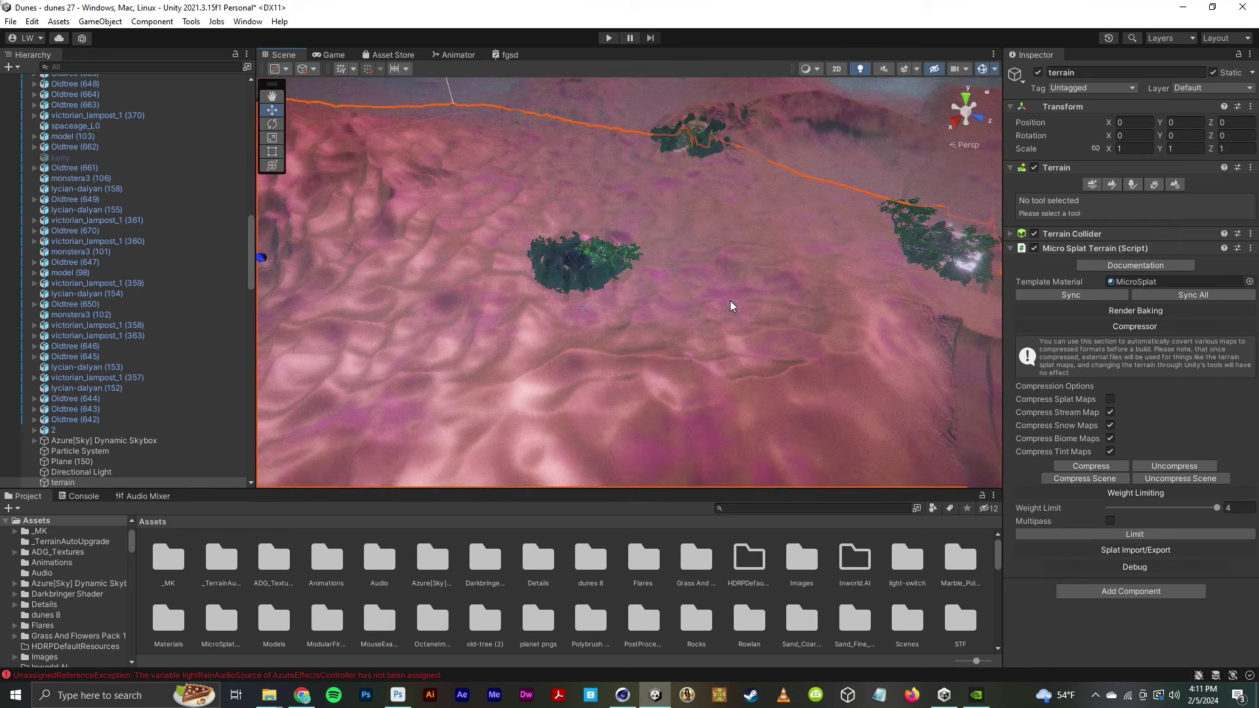
{"action": "scroll", "coordinate": [729, 300], "scroll_direction": "down", "scroll_amount": 3}
{"action": "right_click_drag", "start_coordinate": [828, 176], "coordinate": [803, 221]}
{"action": "right_click_drag", "start_coordinate": [846, 285], "coordinate": [805, 229]}
{"action": "left_click", "coordinate": [821, 131]}
{"action": "scroll", "coordinate": [817, 187], "scroll_direction": "down", "scroll_amount": 5}
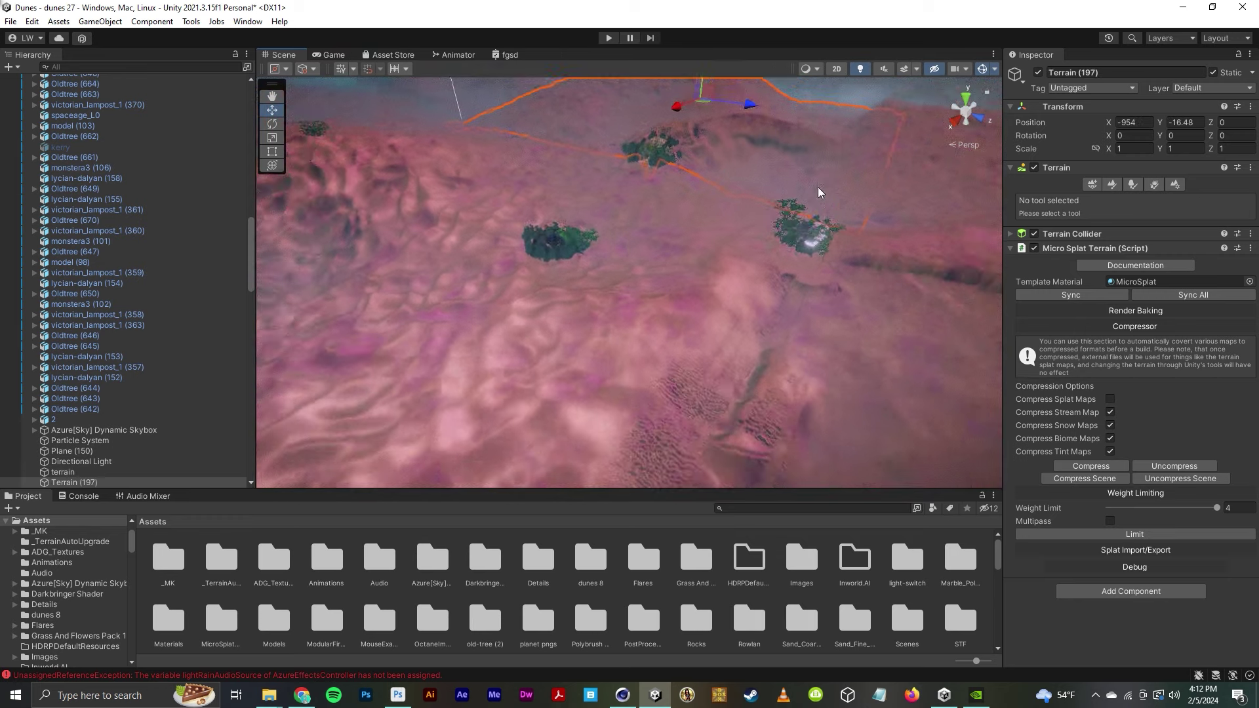
- Inspect the rippled sand channel and the tree clusters up close, returning to the dome garden at ground level
{"action": "scroll", "coordinate": [727, 240], "scroll_direction": "up", "scroll_amount": 3}
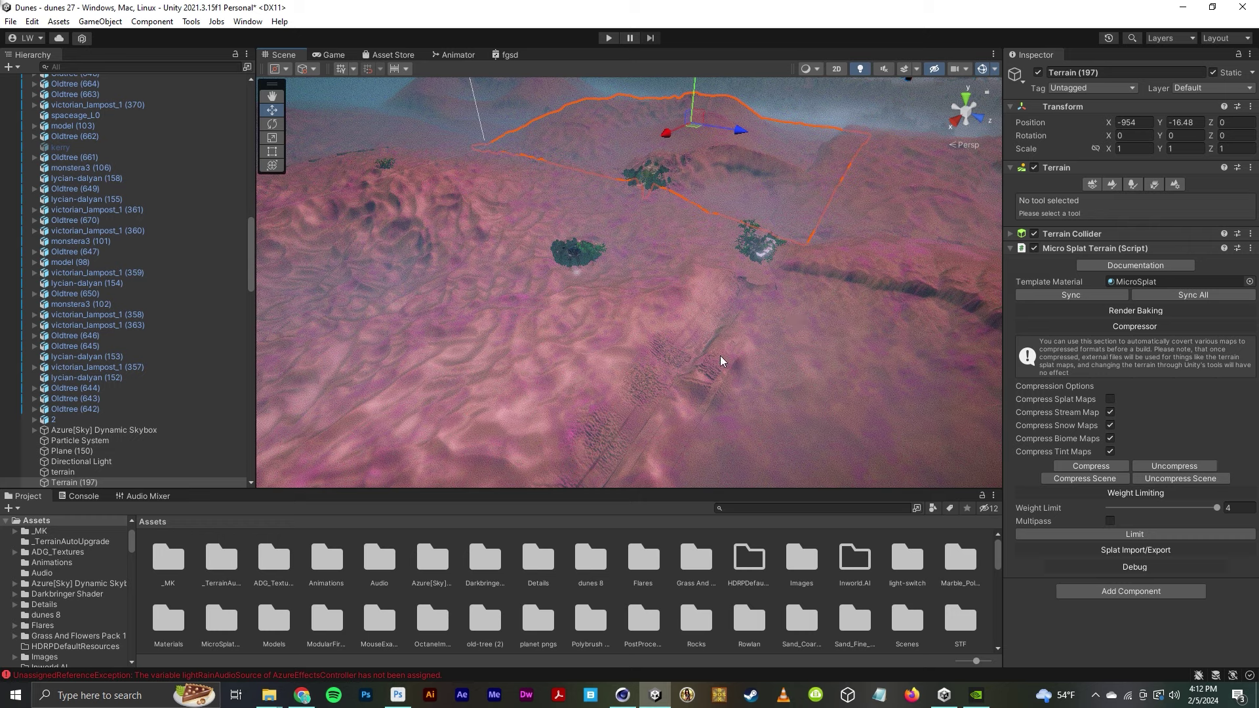
{"action": "scroll", "coordinate": [723, 356], "scroll_direction": "up", "scroll_amount": 3}
{"action": "scroll", "coordinate": [724, 356], "scroll_direction": "up", "scroll_amount": 5}
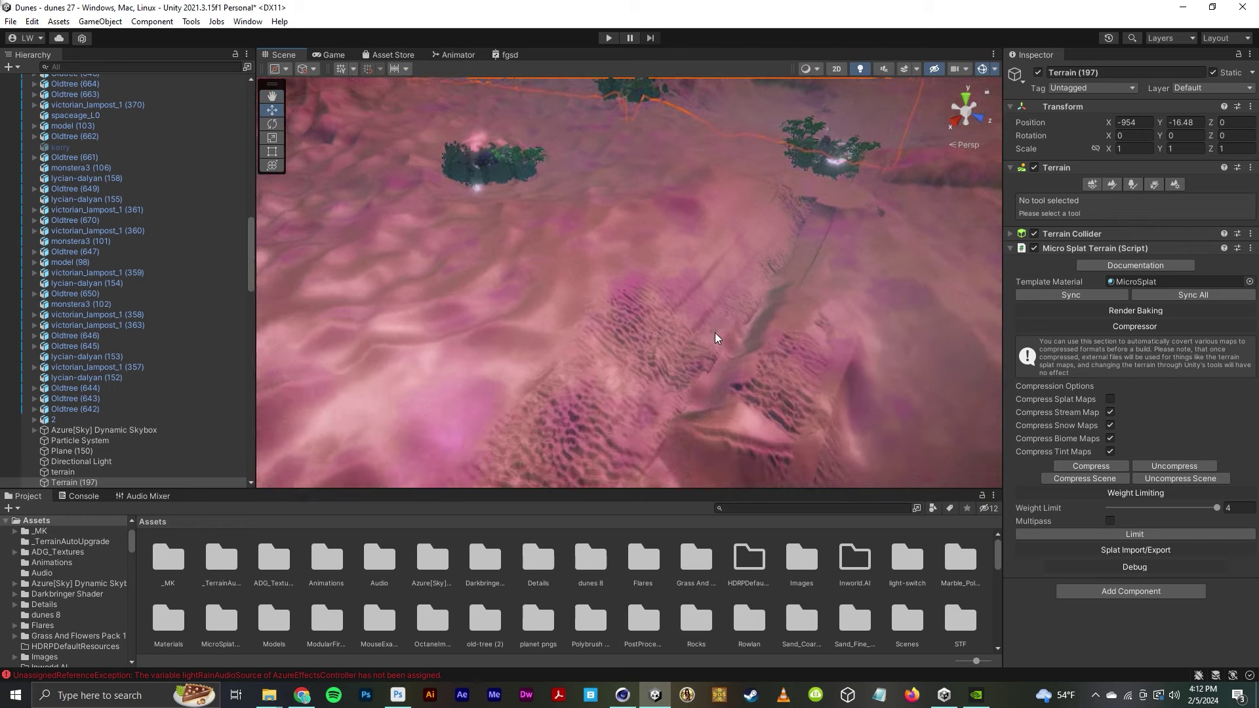
{"action": "scroll", "coordinate": [731, 350], "scroll_direction": "up", "scroll_amount": 2}
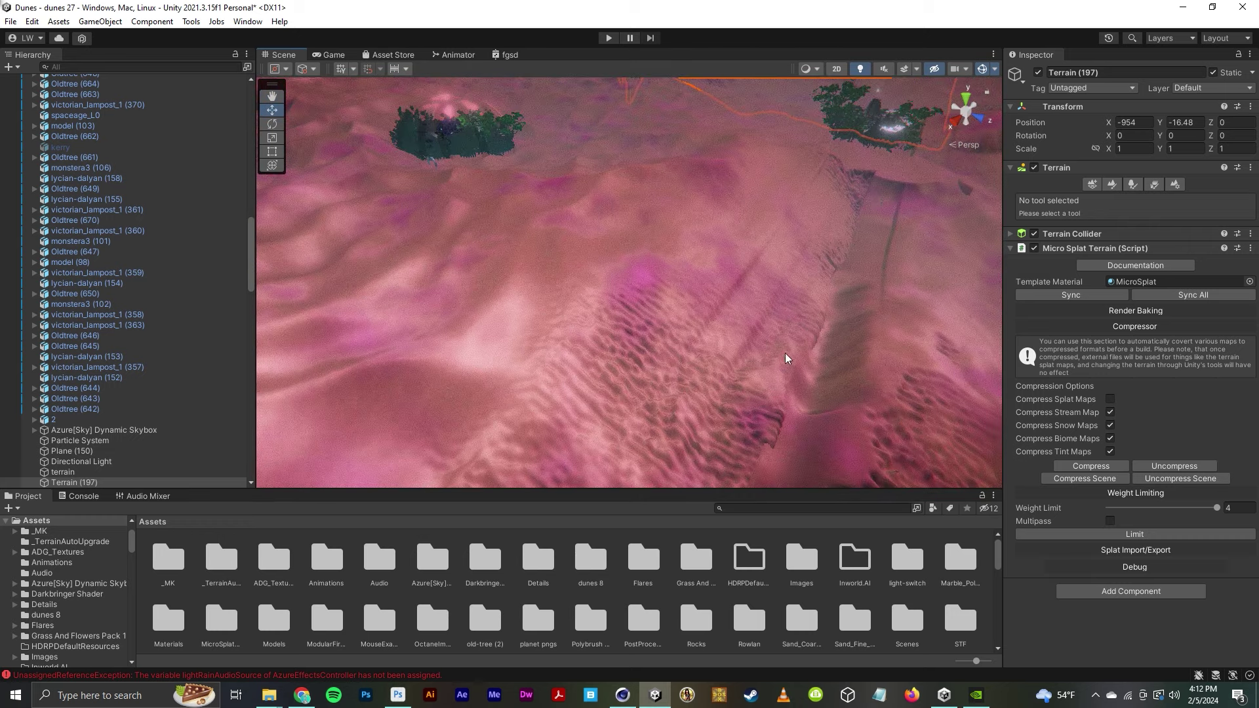
{"action": "scroll", "coordinate": [803, 339], "scroll_direction": "down", "scroll_amount": 2}
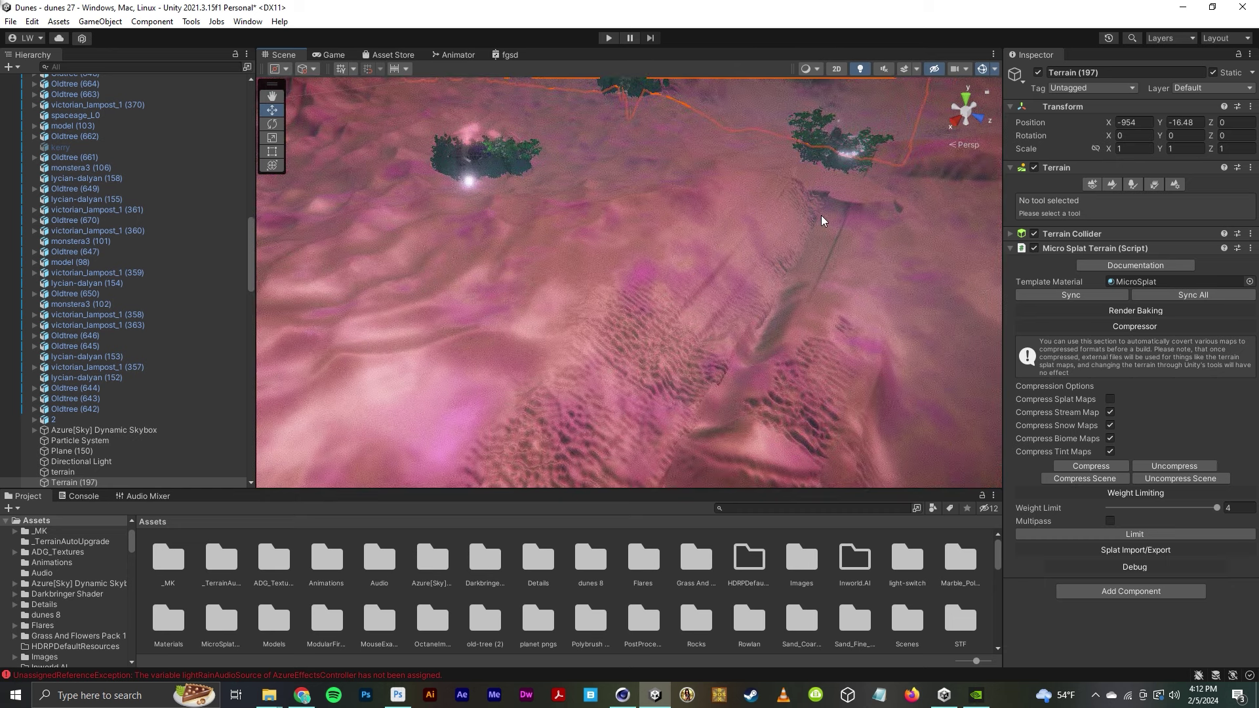
{"action": "left_click_drag", "start_coordinate": [666, 357], "coordinate": [727, 347], "text": "alt"}
{"action": "middle_click_drag", "start_coordinate": [576, 195], "coordinate": [679, 316]}
{"action": "scroll", "coordinate": [624, 264], "scroll_direction": "up", "scroll_amount": 6}
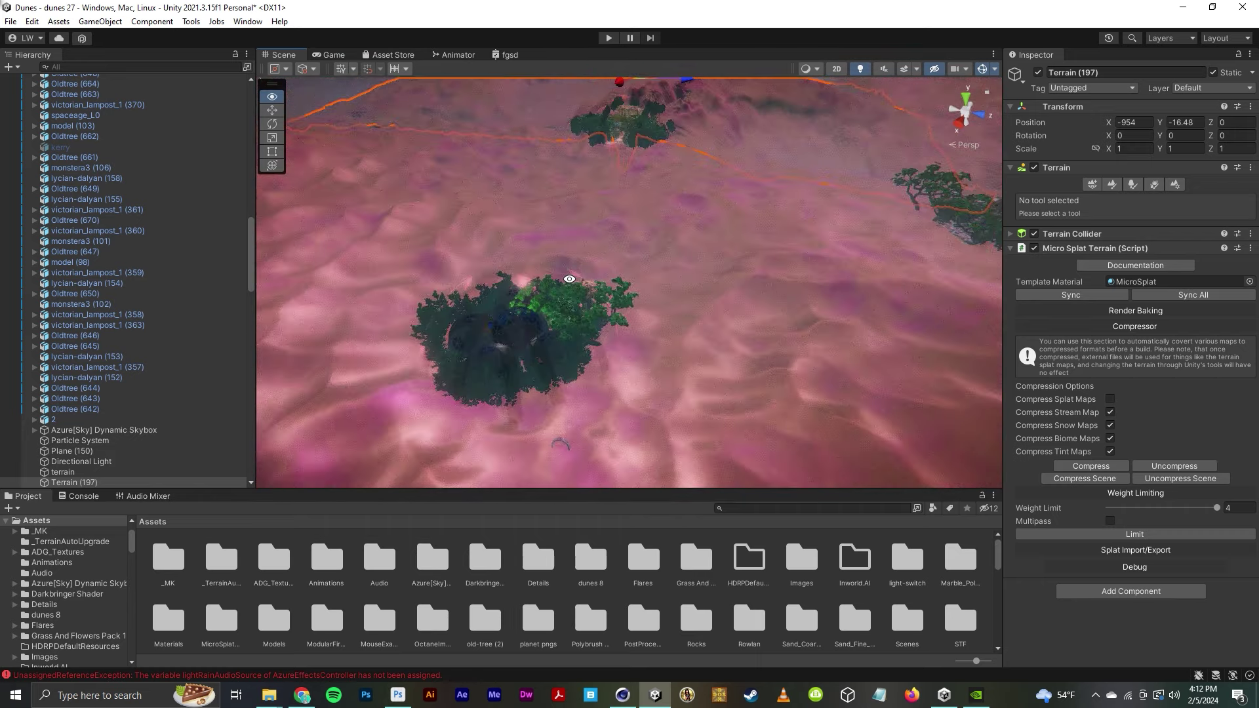
{"action": "left_click_drag", "start_coordinate": [640, 205], "coordinate": [800, 182], "text": "alt"}
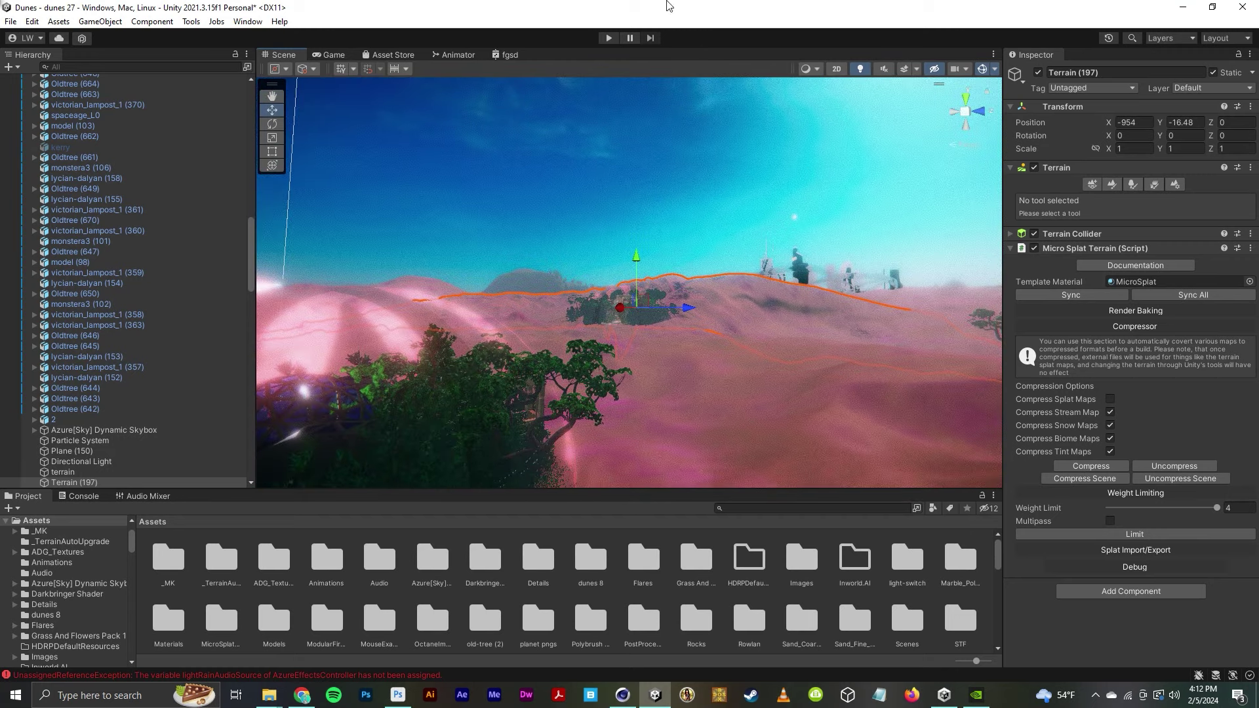
- Play-test the scene by walking from the dome through the archway onto the dunes, and exit play mode
{"action": "left_click", "coordinate": [614, 40]}
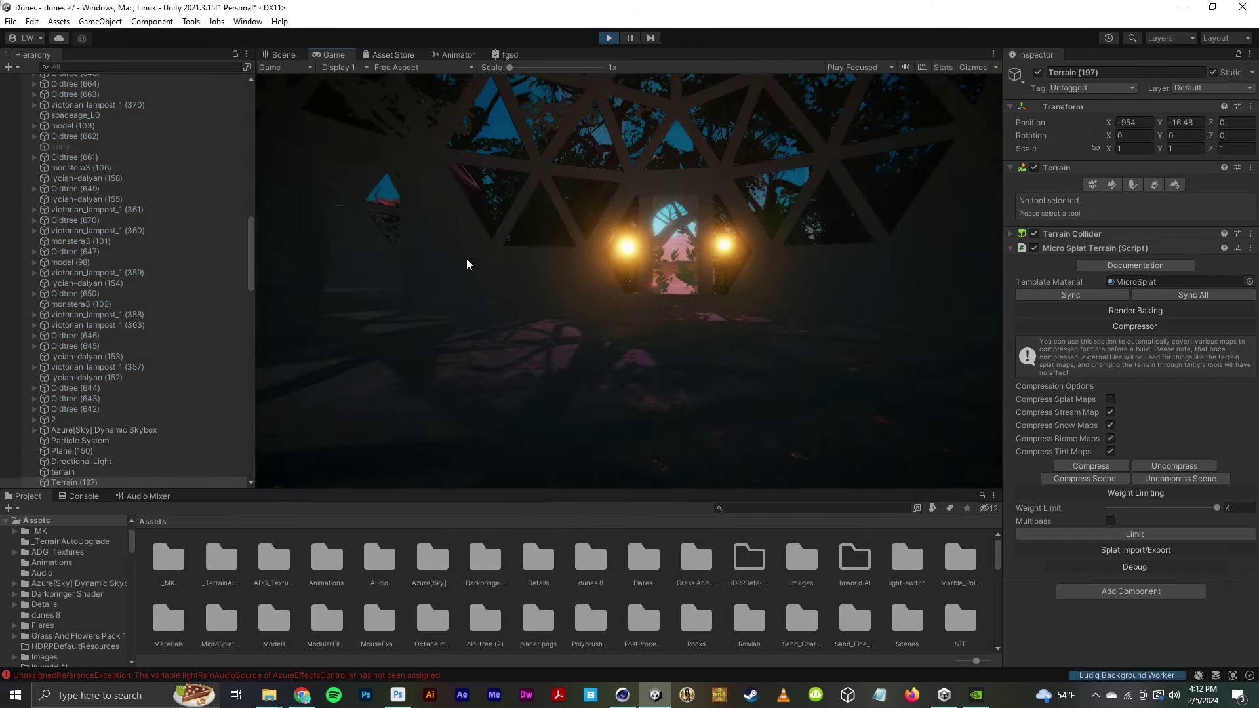
{"action": "left_click", "coordinate": [466, 259]}
{"action": "key", "text": "w"}
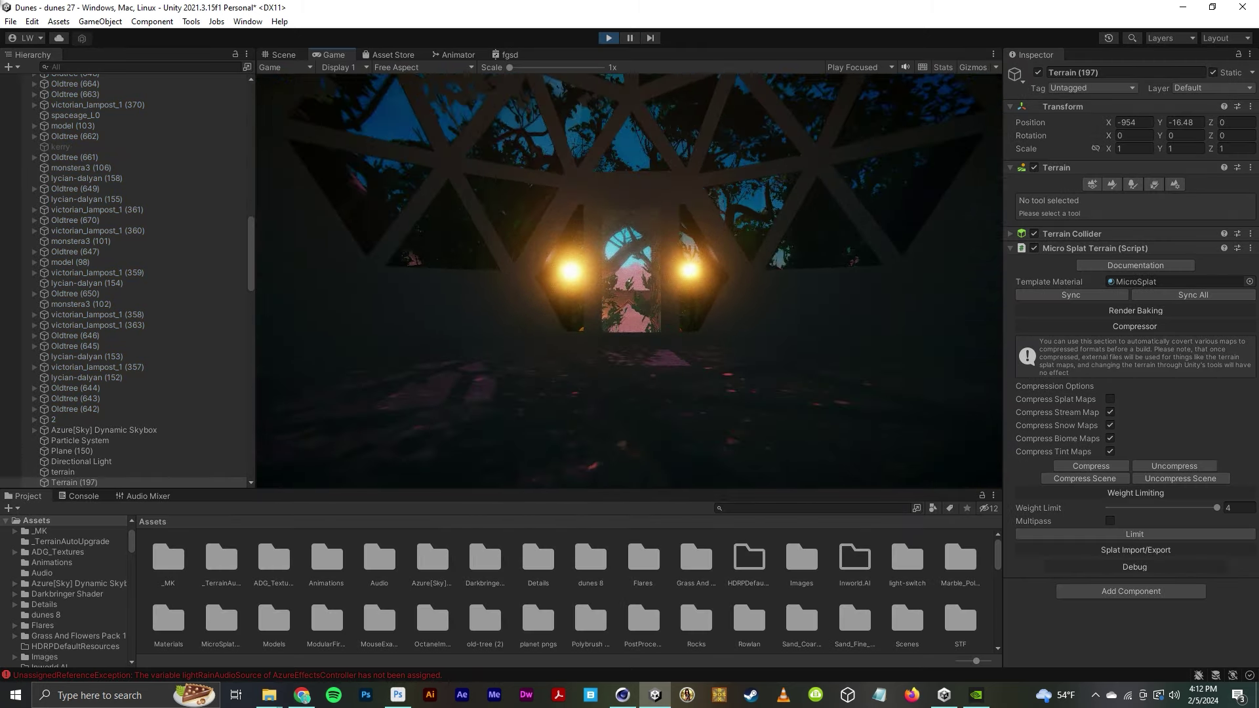
{"action": "key", "text": "w"}
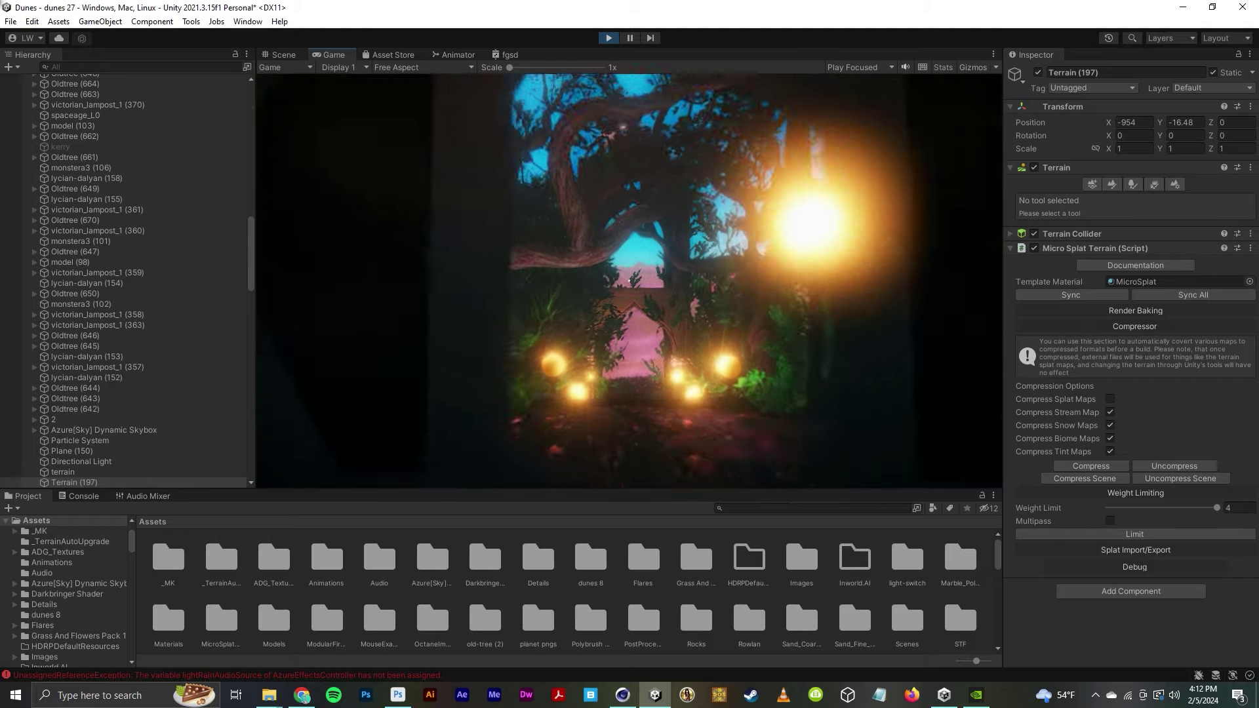
{"action": "key", "text": "w"}
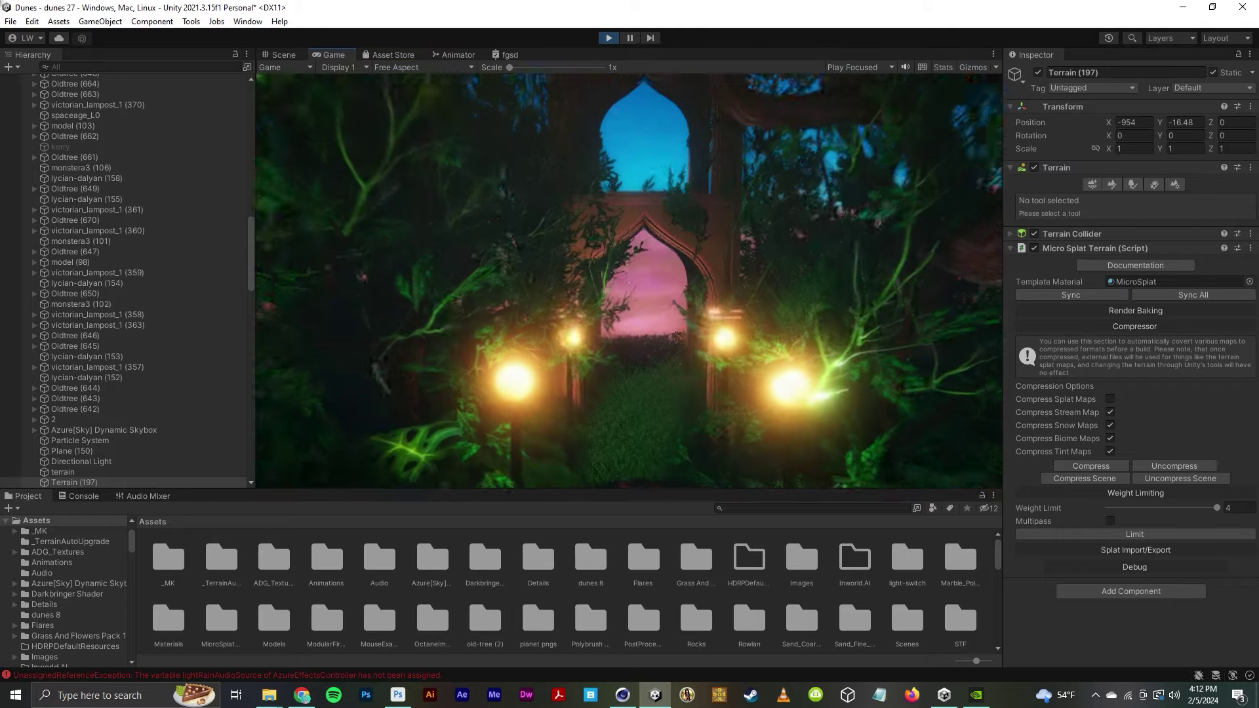
{"action": "key", "text": "w"}
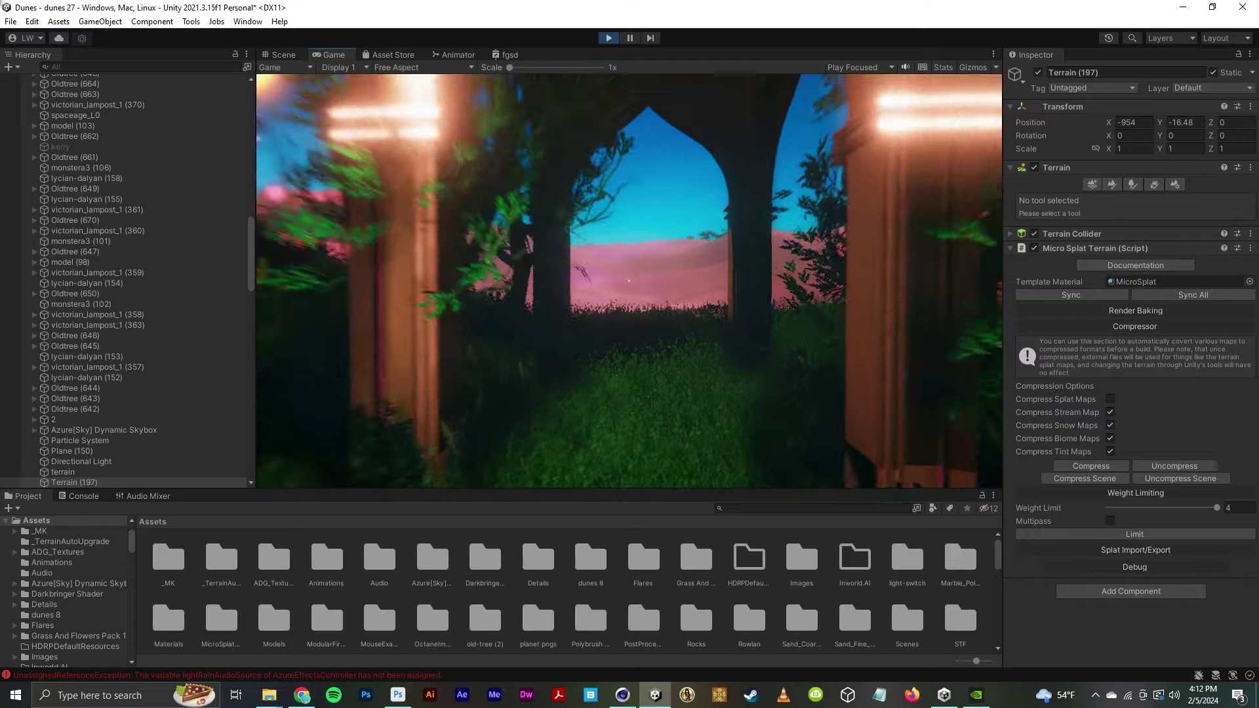
{"action": "key", "text": "w"}
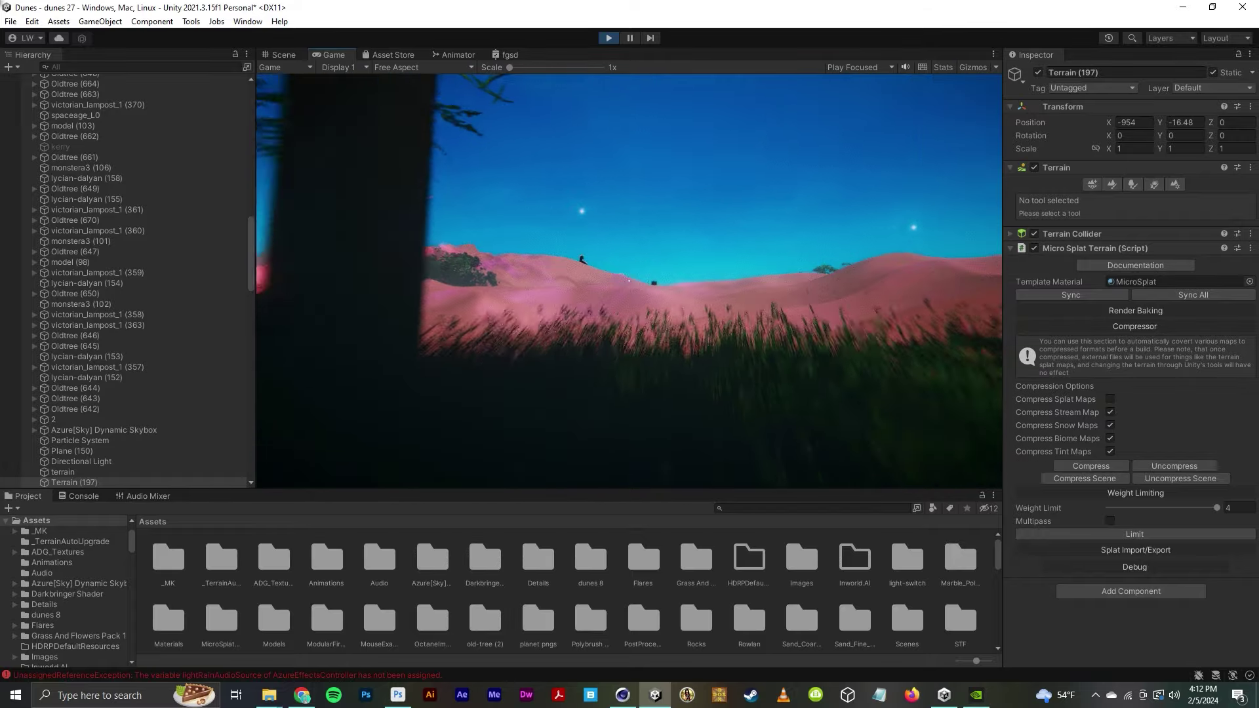
{"action": "key", "text": "w"}
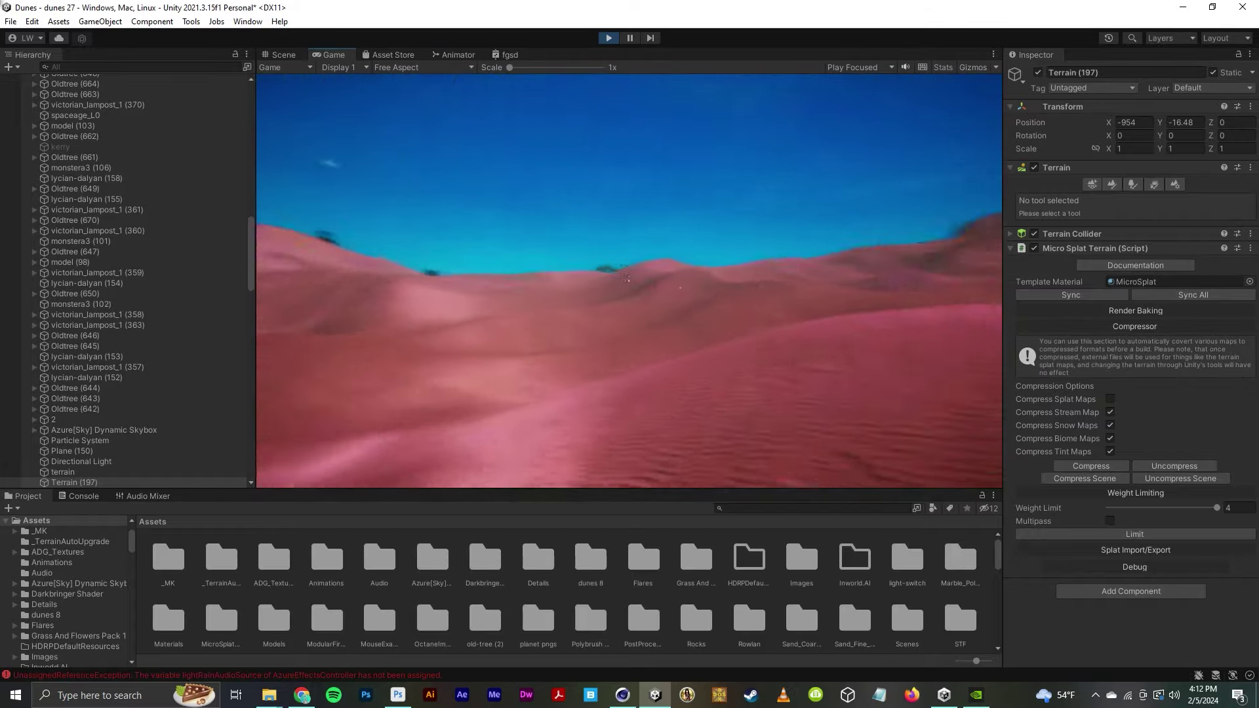
{"action": "key", "text": "w"}
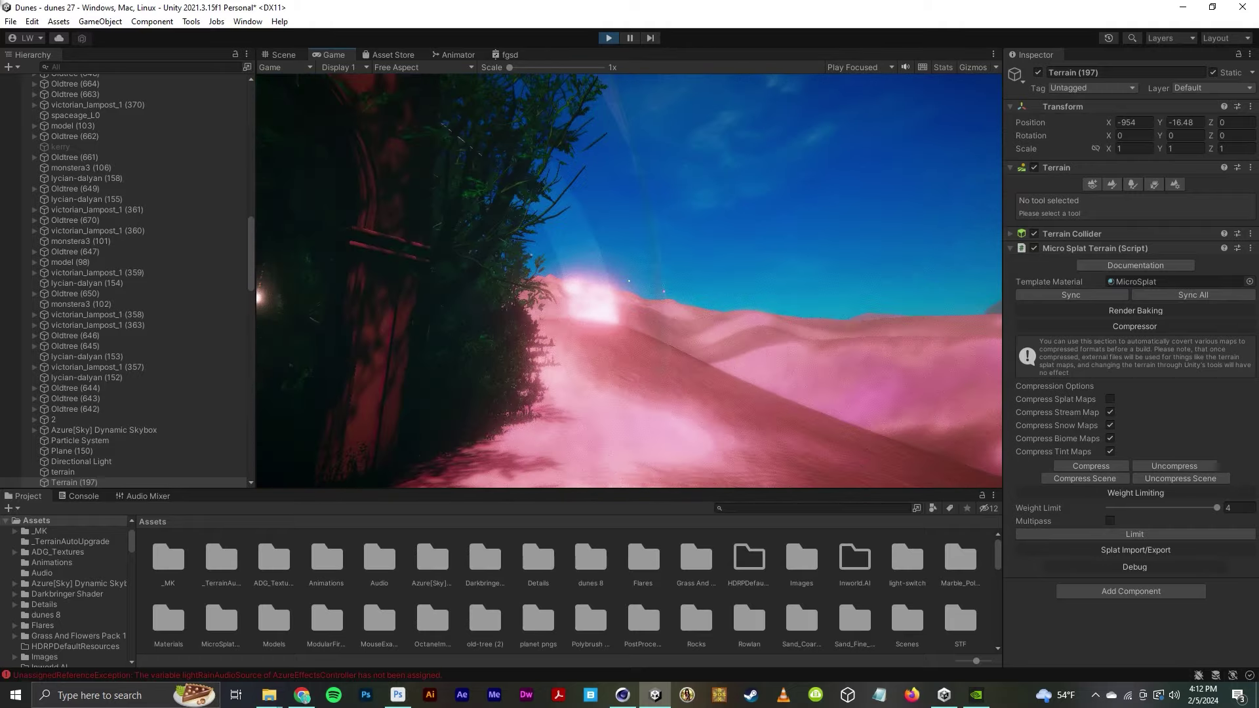
{"action": "key", "text": "w"}
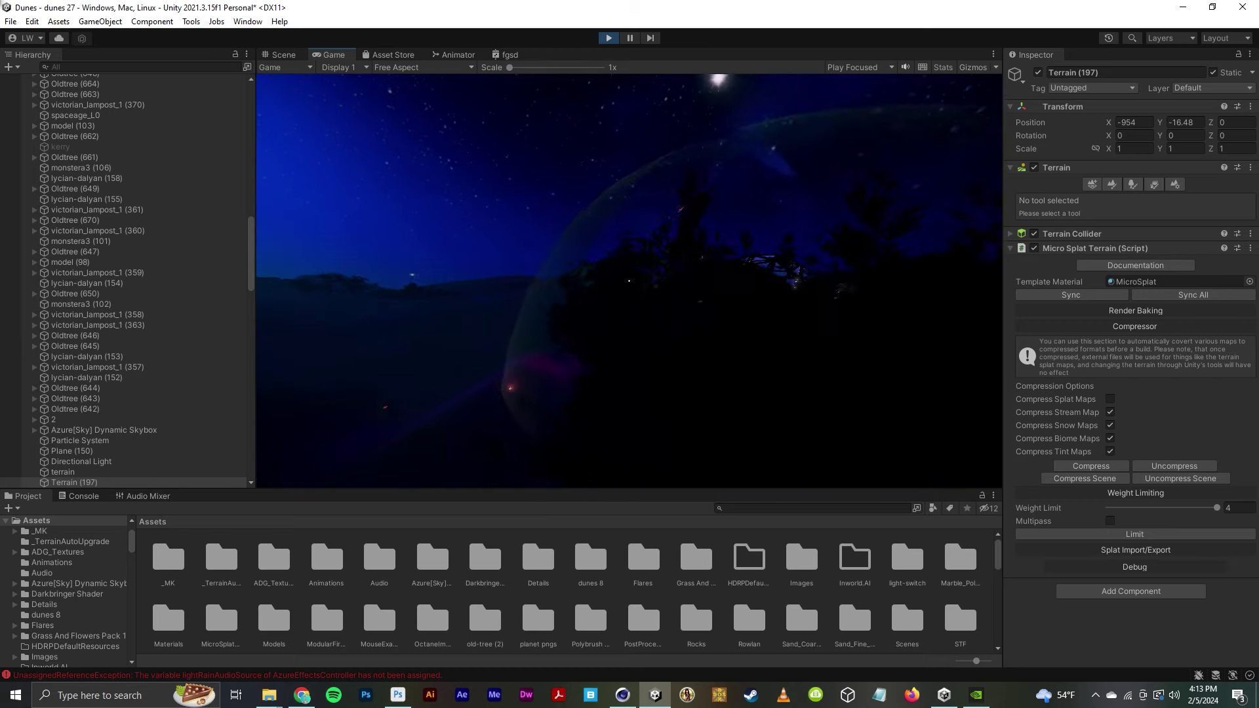
{"action": "left_click", "coordinate": [609, 38]}
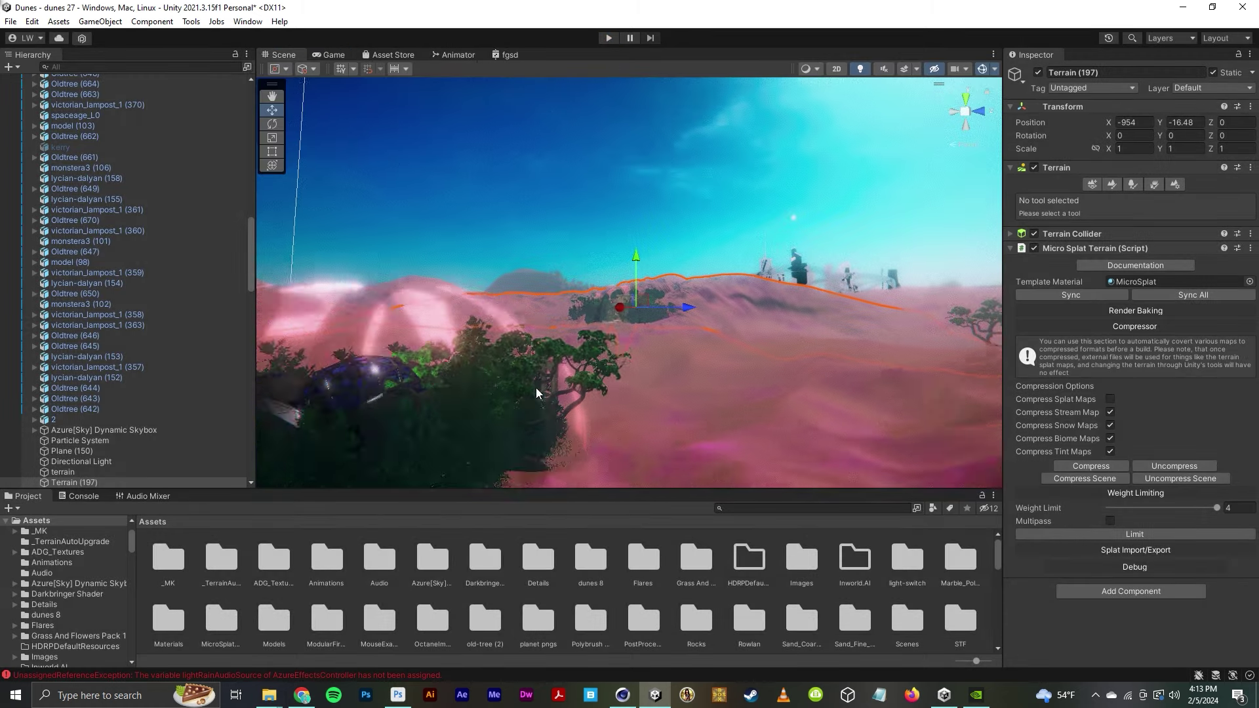
- Survey the open dunes and distant tree clusters from above the dome garden
{"action": "middle_click_drag", "start_coordinate": [492, 359], "coordinate": [598, 346]}
{"action": "scroll", "coordinate": [598, 344], "scroll_direction": "down", "scroll_amount": 3}
{"action": "left_click_drag", "start_coordinate": [598, 347], "coordinate": [789, 395], "text": "alt"}
{"action": "right_click_drag", "start_coordinate": [788, 394], "coordinate": [617, 414]}
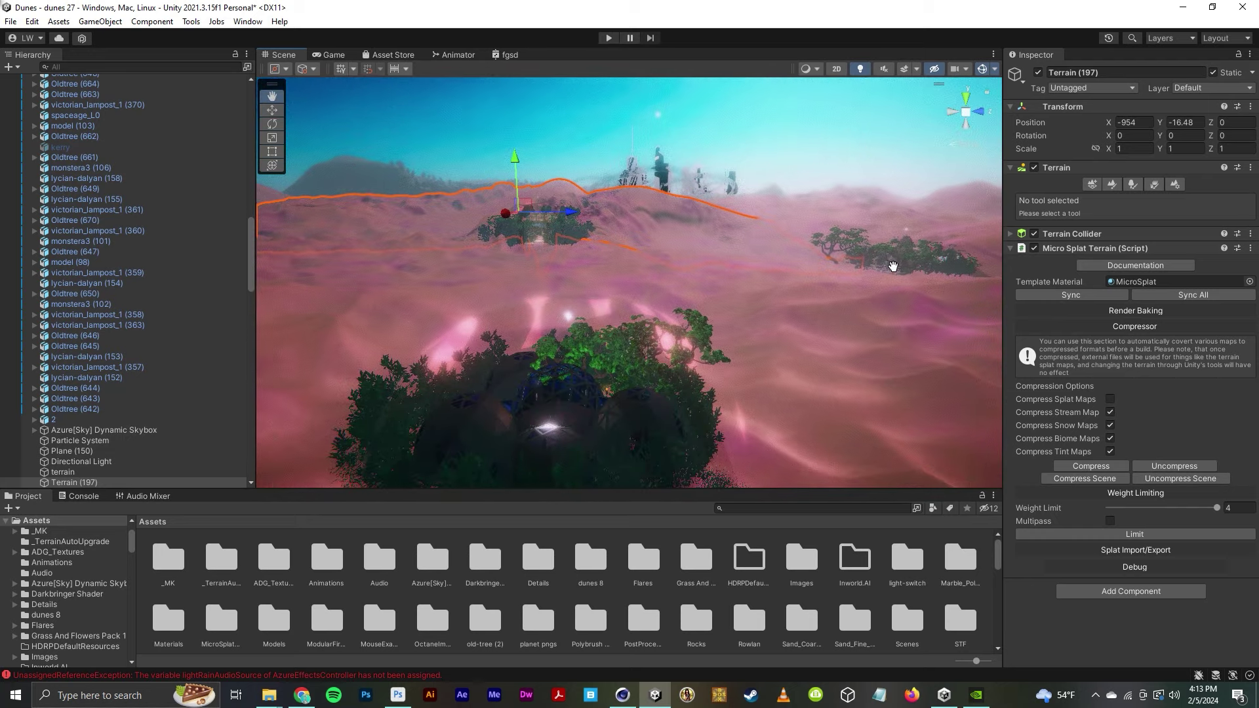
{"action": "middle_click_drag", "start_coordinate": [881, 275], "coordinate": [876, 266]}
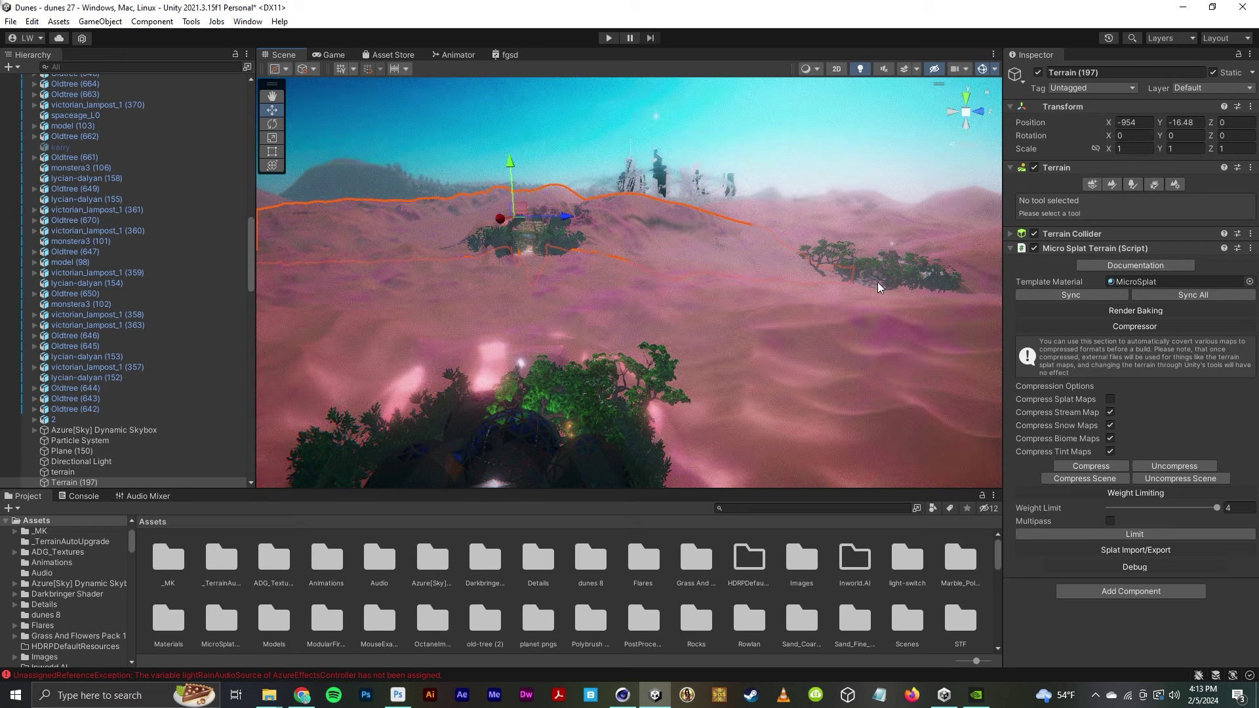
{"action": "right_click_drag", "start_coordinate": [878, 290], "coordinate": [928, 286]}
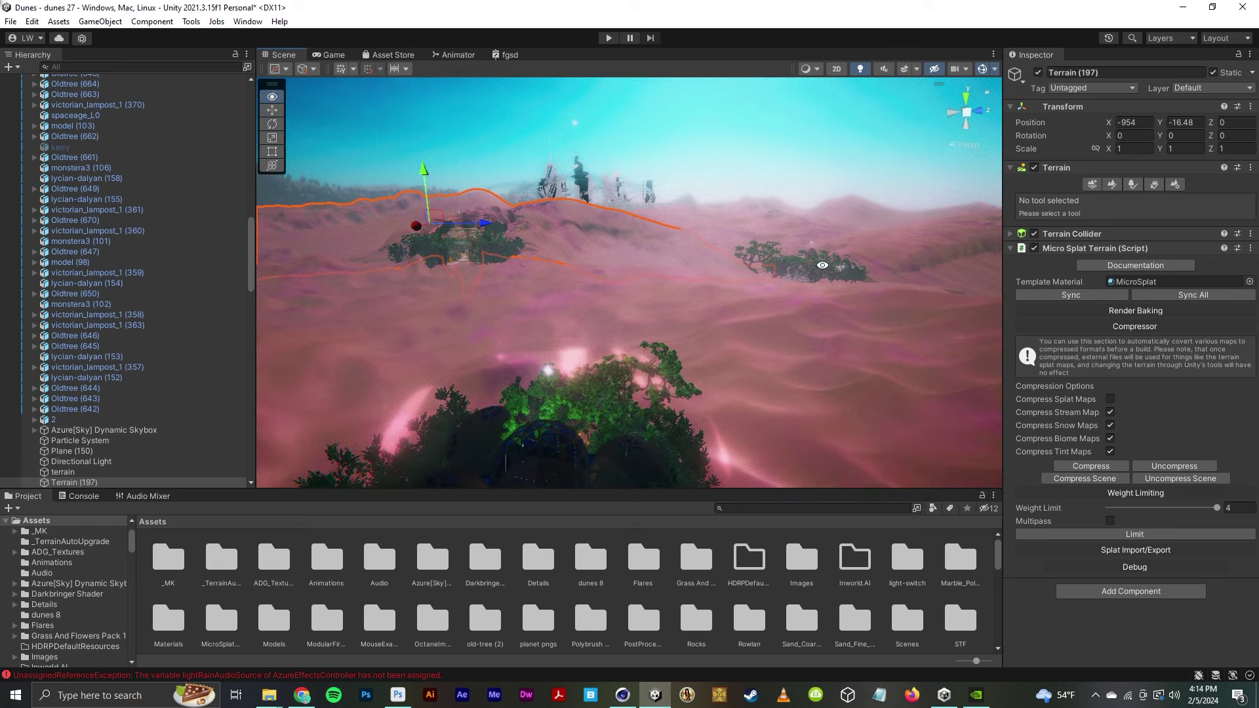
{"action": "middle_click_drag", "start_coordinate": [822, 266], "coordinate": [510, 404]}
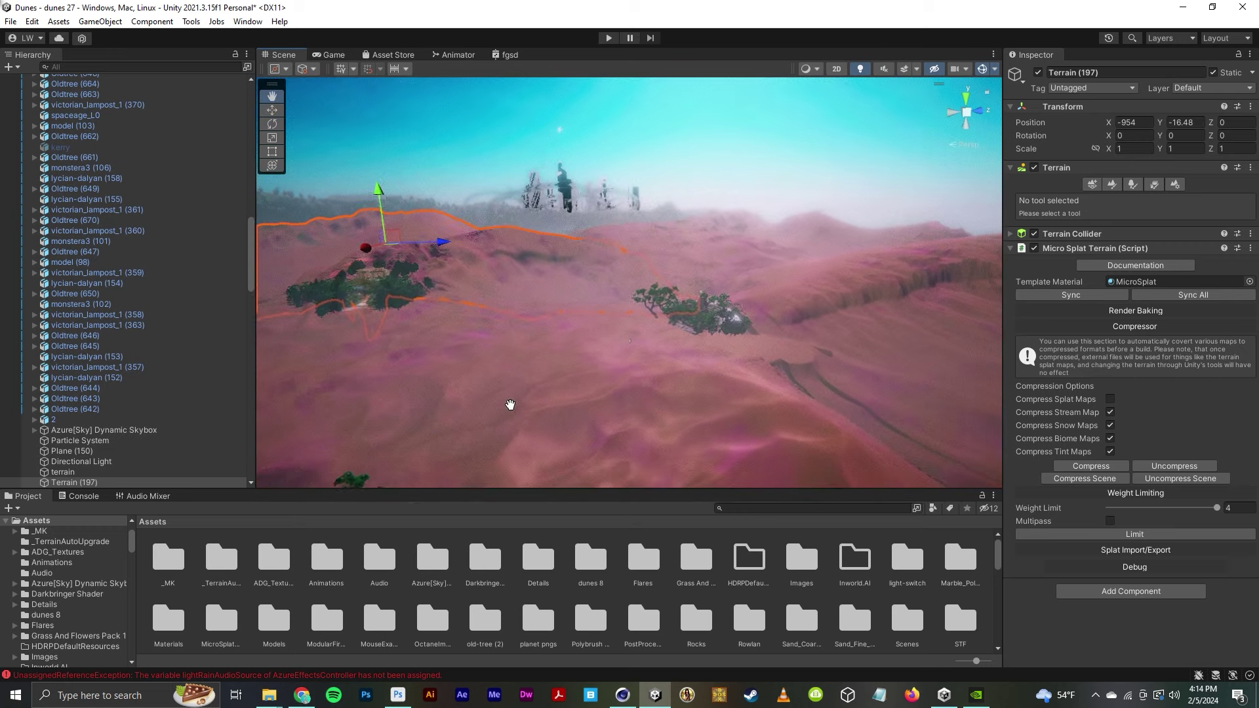
- Focus on the distant grotto among the trees, and select and frame the Discovery 1 object on its pedestal
{"action": "left_click", "coordinate": [349, 294]}
{"action": "key", "text": "f"}
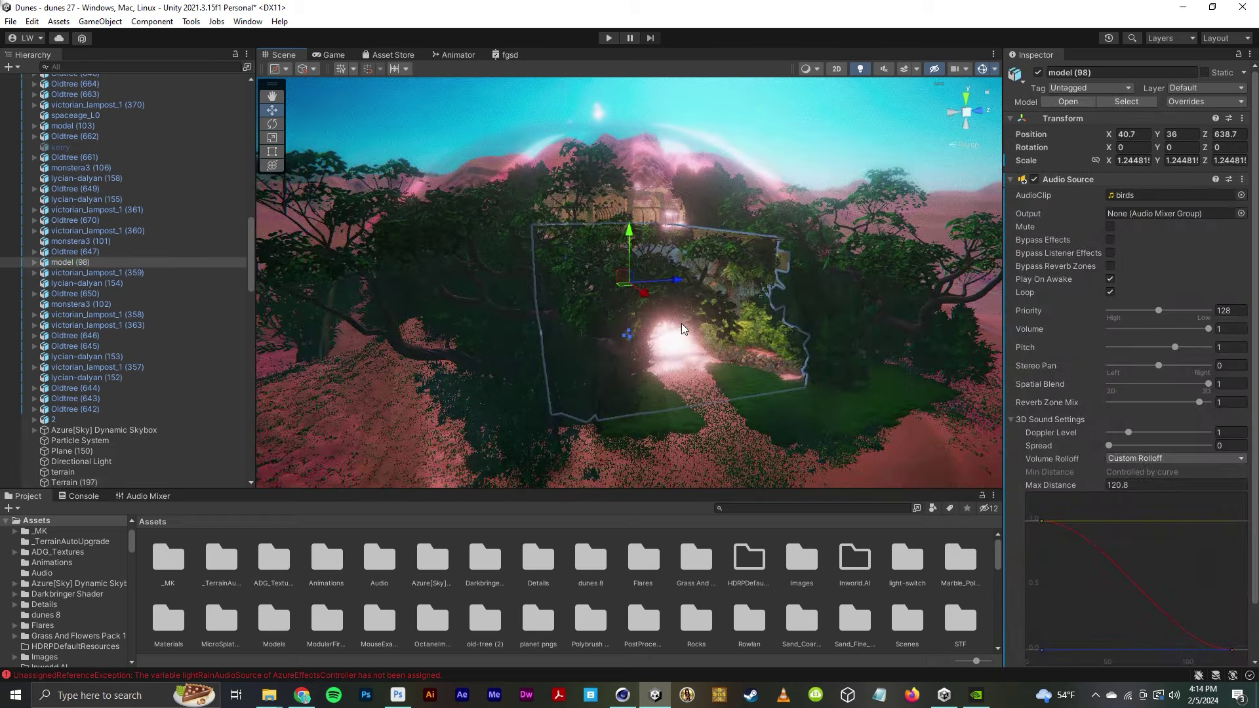
{"action": "mouse_move", "coordinate": [682, 324]}
{"action": "right_mouse_down"}
{"action": "mouse_move", "coordinate": [786, 344]}
{"action": "mouse_move", "coordinate": [638, 295]}
{"action": "mouse_move", "coordinate": [688, 305]}
{"action": "right_mouse_up"}
{"action": "key", "text": "w"}
{"action": "left_click", "coordinate": [689, 303]}
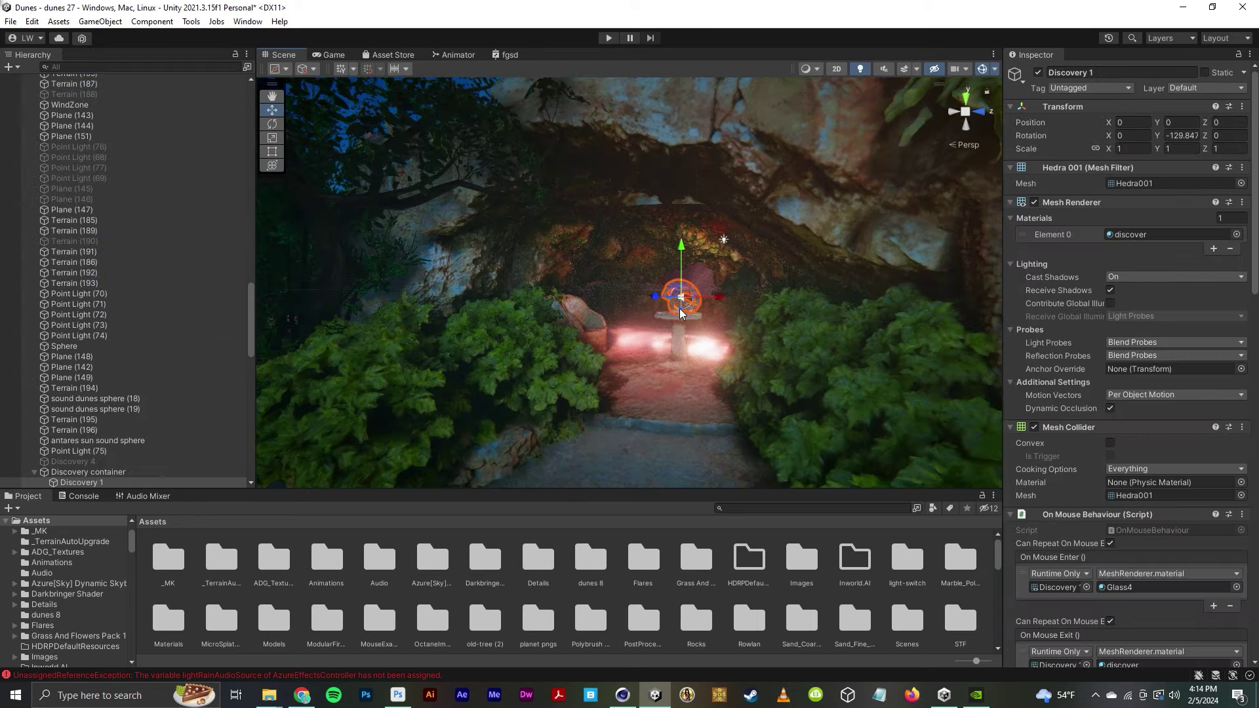
{"action": "key", "text": "f"}
{"action": "right_click_drag", "start_coordinate": [668, 333], "coordinate": [687, 310]}
- Review Discovery 1's On Mouse Behaviour events and locate the Text (TMP) object referenced by On Mouse Down
{"action": "scroll", "coordinate": [1046, 289], "scroll_direction": "down", "scroll_amount": 5}
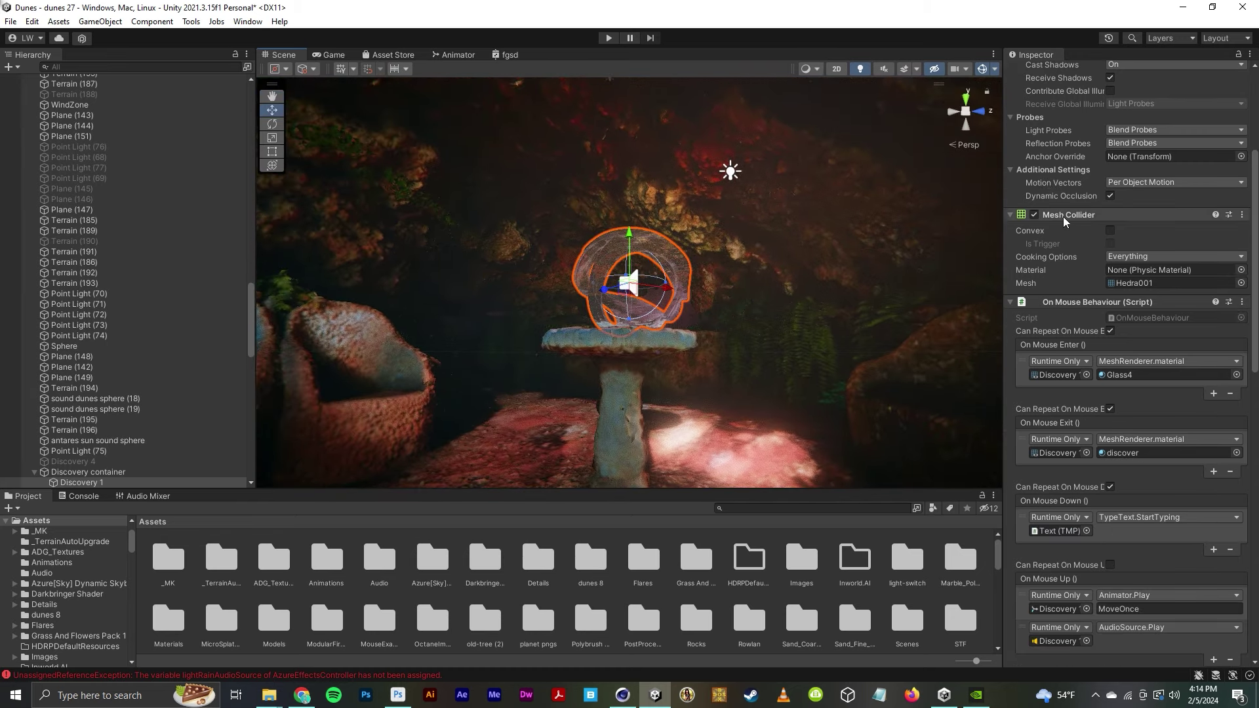
{"action": "scroll", "coordinate": [1065, 223], "scroll_direction": "down", "scroll_amount": 2}
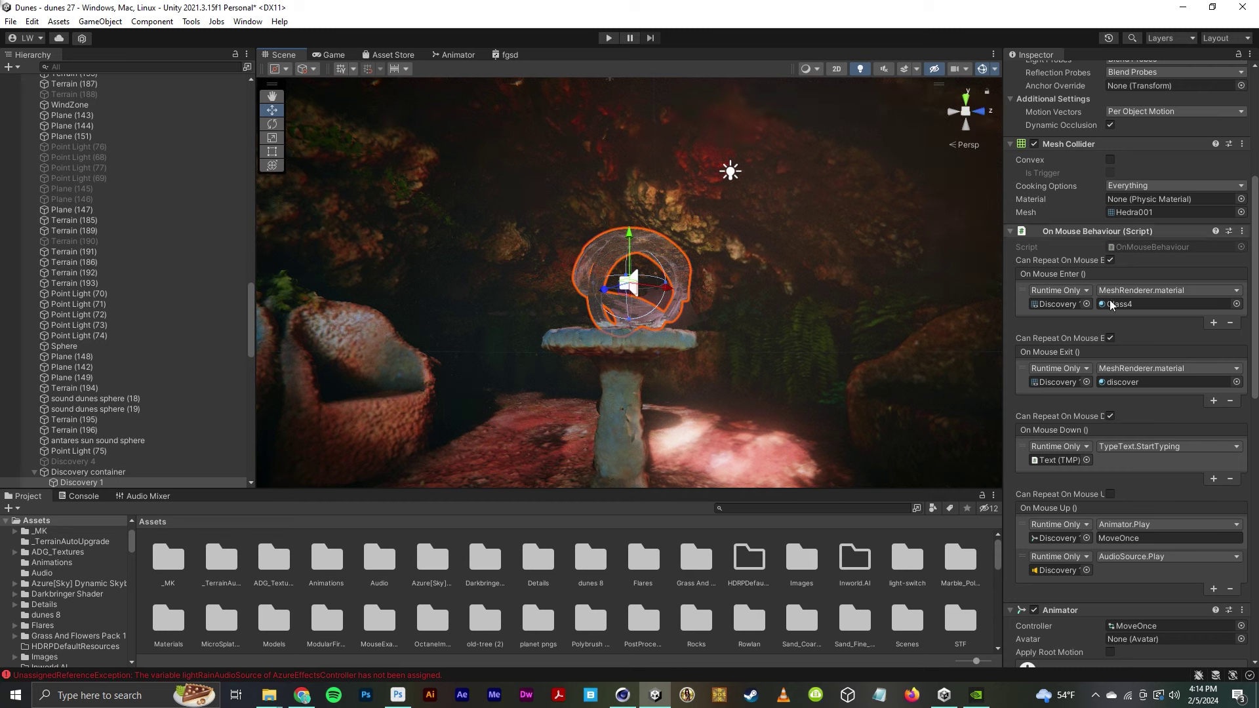
{"action": "scroll", "coordinate": [1104, 329], "scroll_direction": "down", "scroll_amount": 1}
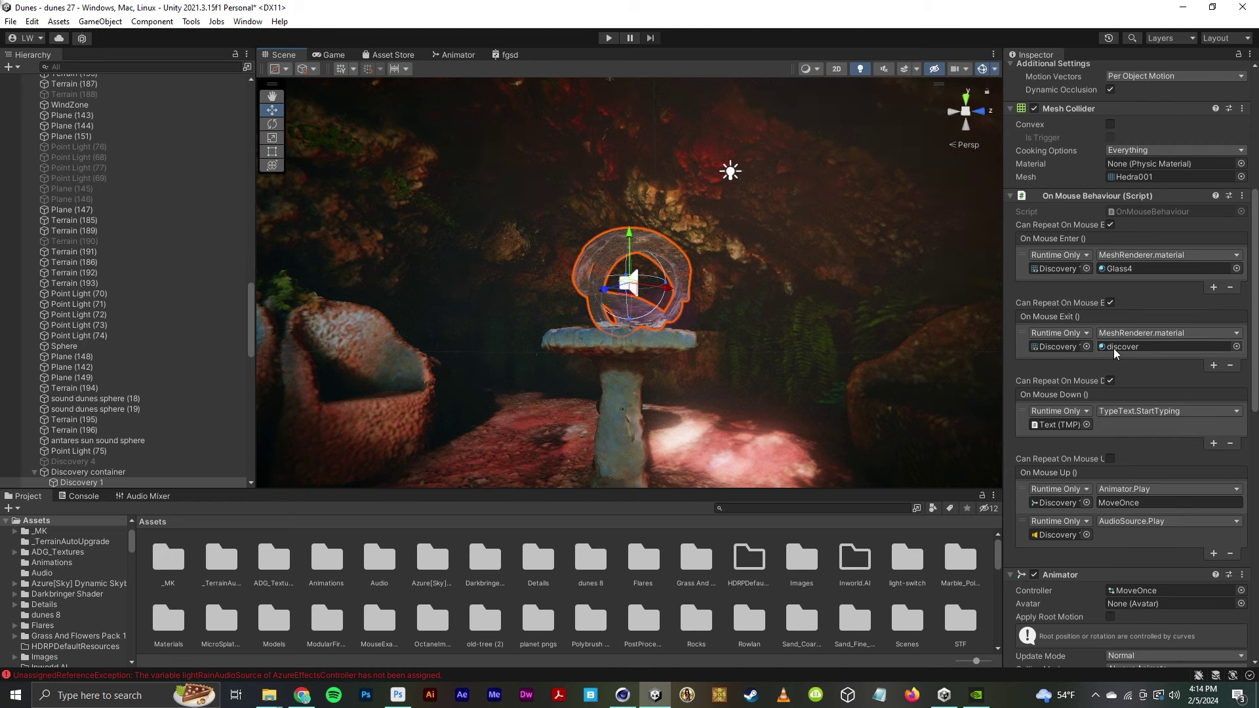
{"action": "left_click", "coordinate": [1059, 424]}
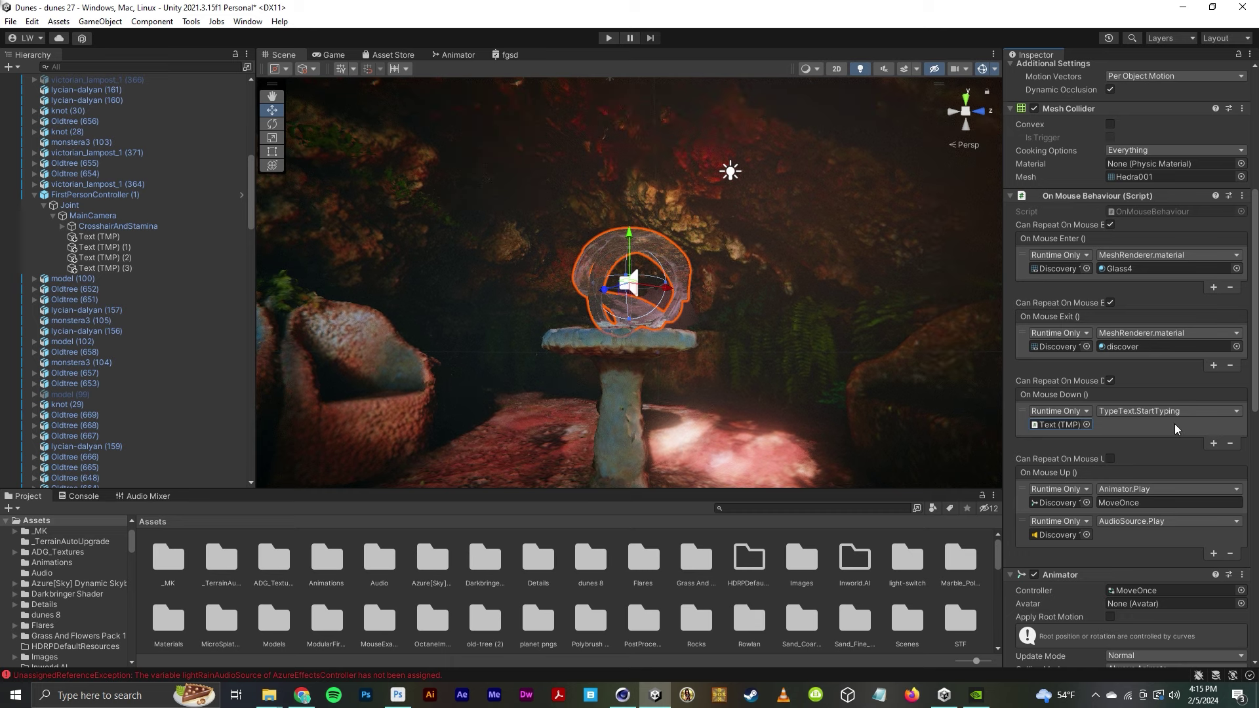
{"action": "scroll", "coordinate": [1174, 429], "scroll_direction": "down", "scroll_amount": 1}
{"action": "scroll", "coordinate": [1126, 422], "scroll_direction": "down", "scroll_amount": 2}
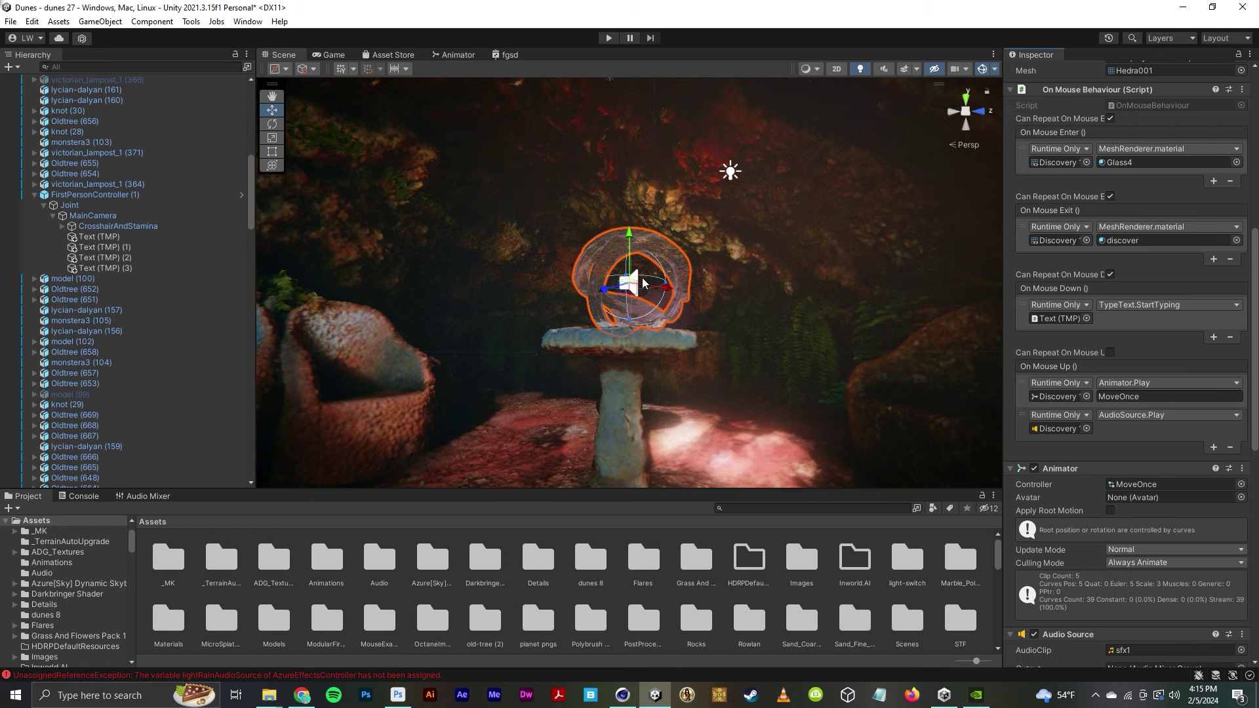
- Open the Animation window for Discovery 1 and preview its MoveOnce clip, keeping the window clear of the scene
{"action": "scroll", "coordinate": [661, 361], "scroll_direction": "down", "scroll_amount": 10}
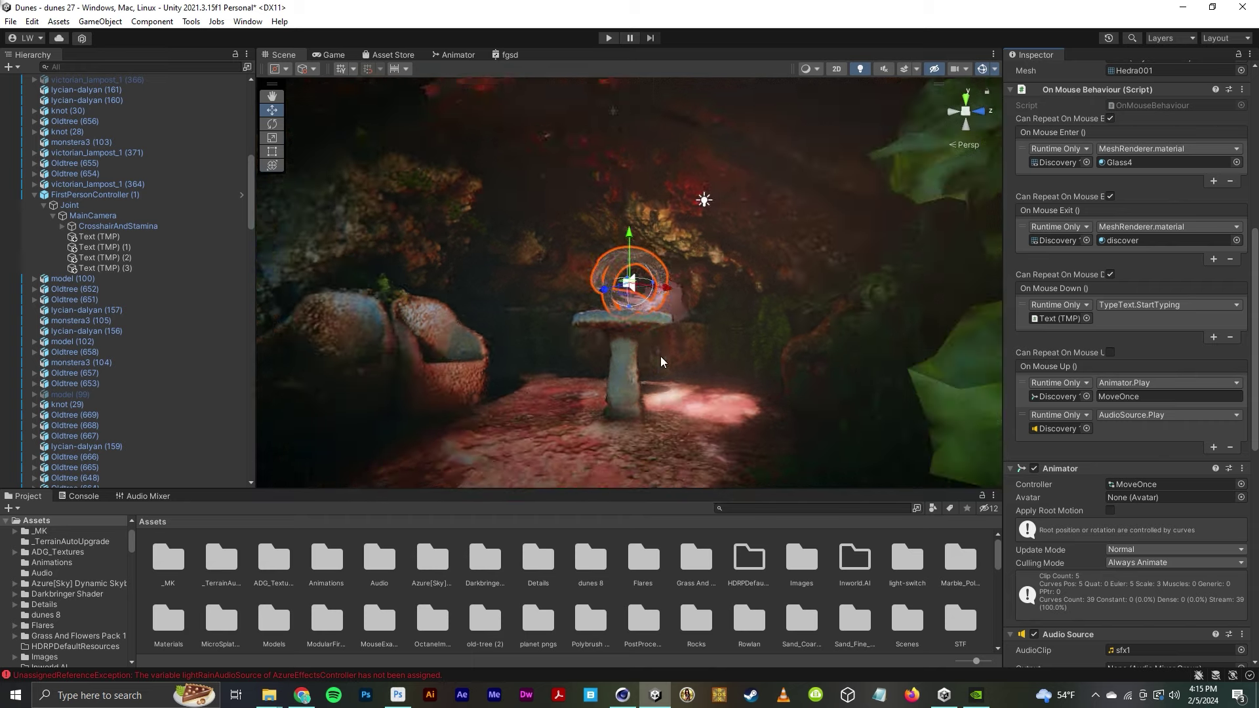
{"action": "scroll", "coordinate": [660, 356], "scroll_direction": "up", "scroll_amount": 10}
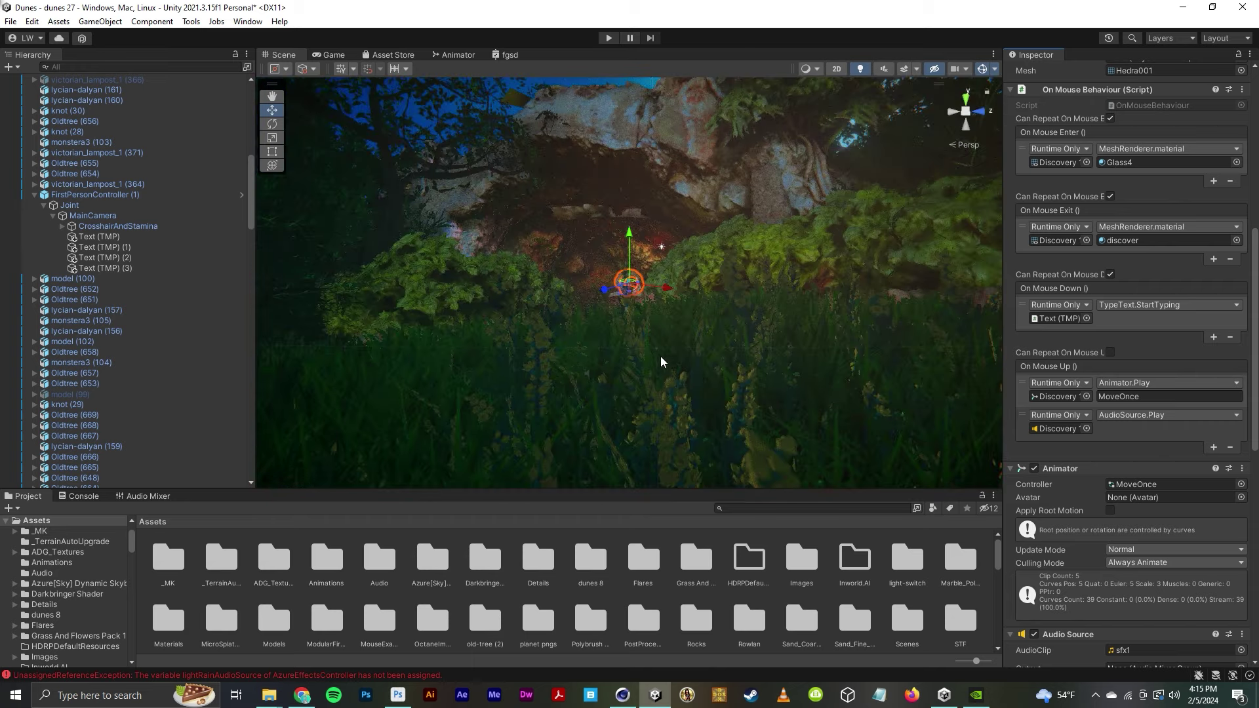
{"action": "key", "text": "ctrl+6"}
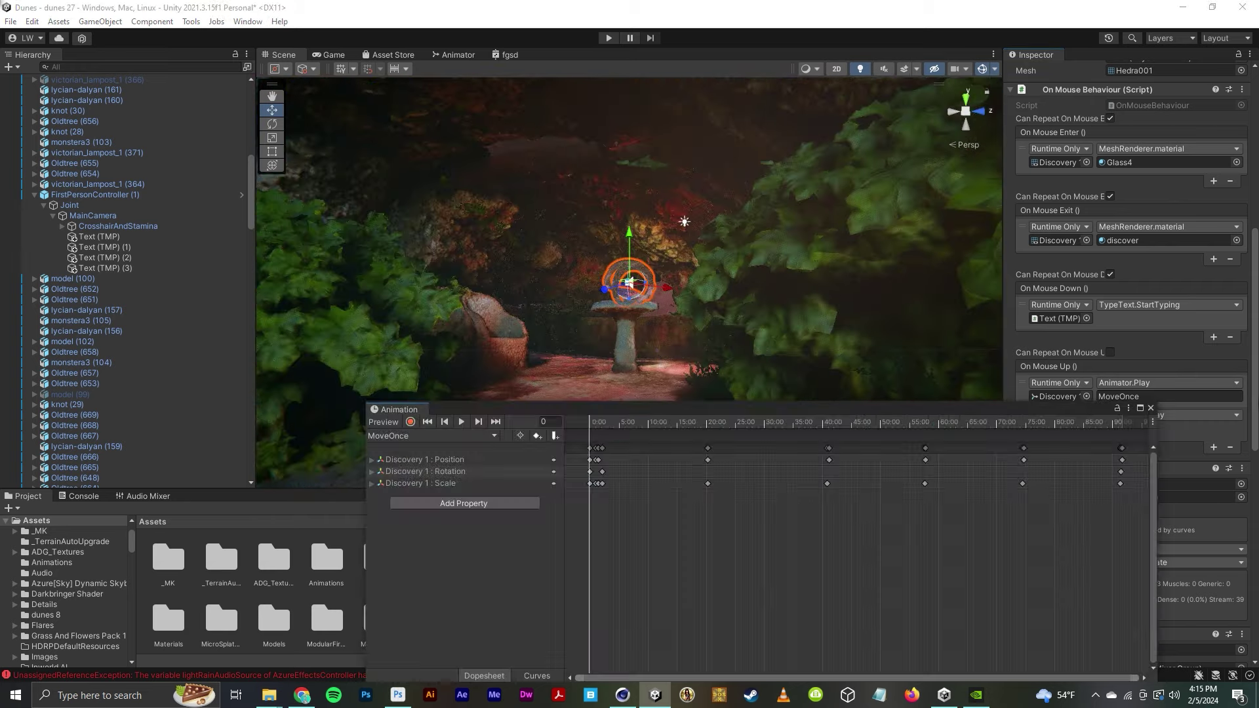
{"action": "left_click", "coordinate": [458, 422]}
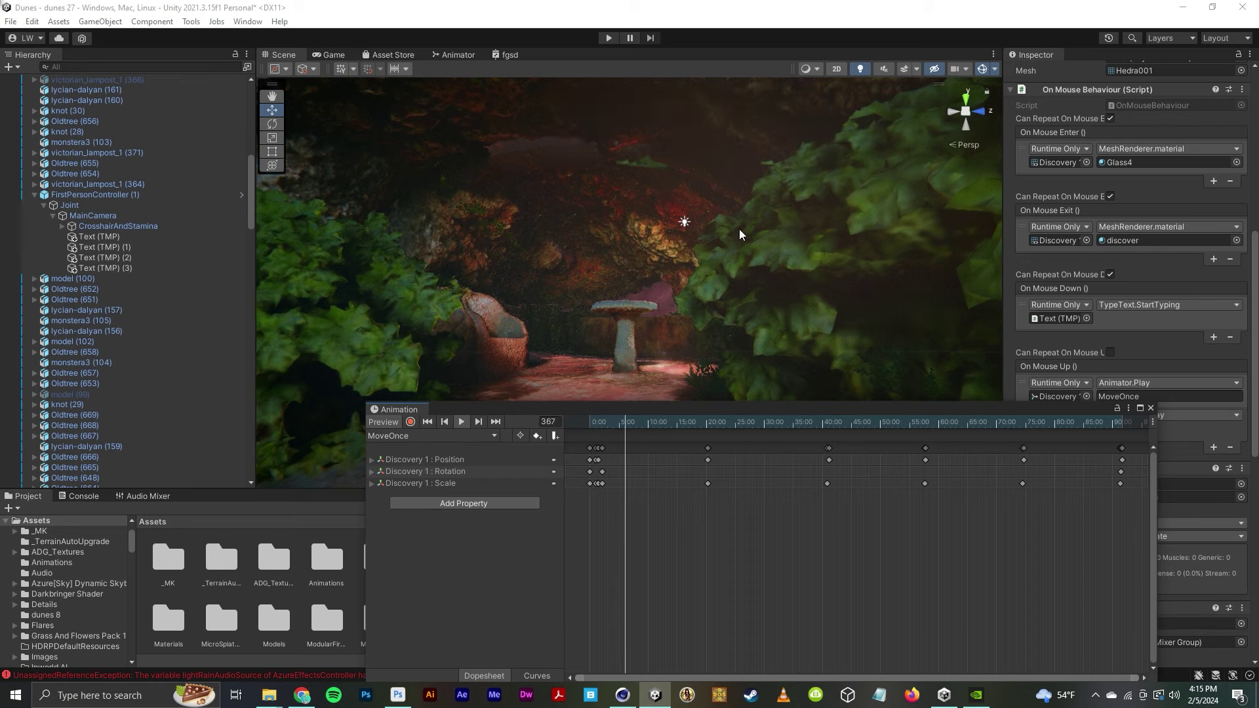
{"action": "scroll", "coordinate": [767, 213], "scroll_direction": "down", "scroll_amount": 5}
{"action": "scroll", "coordinate": [766, 212], "scroll_direction": "down", "scroll_amount": 5}
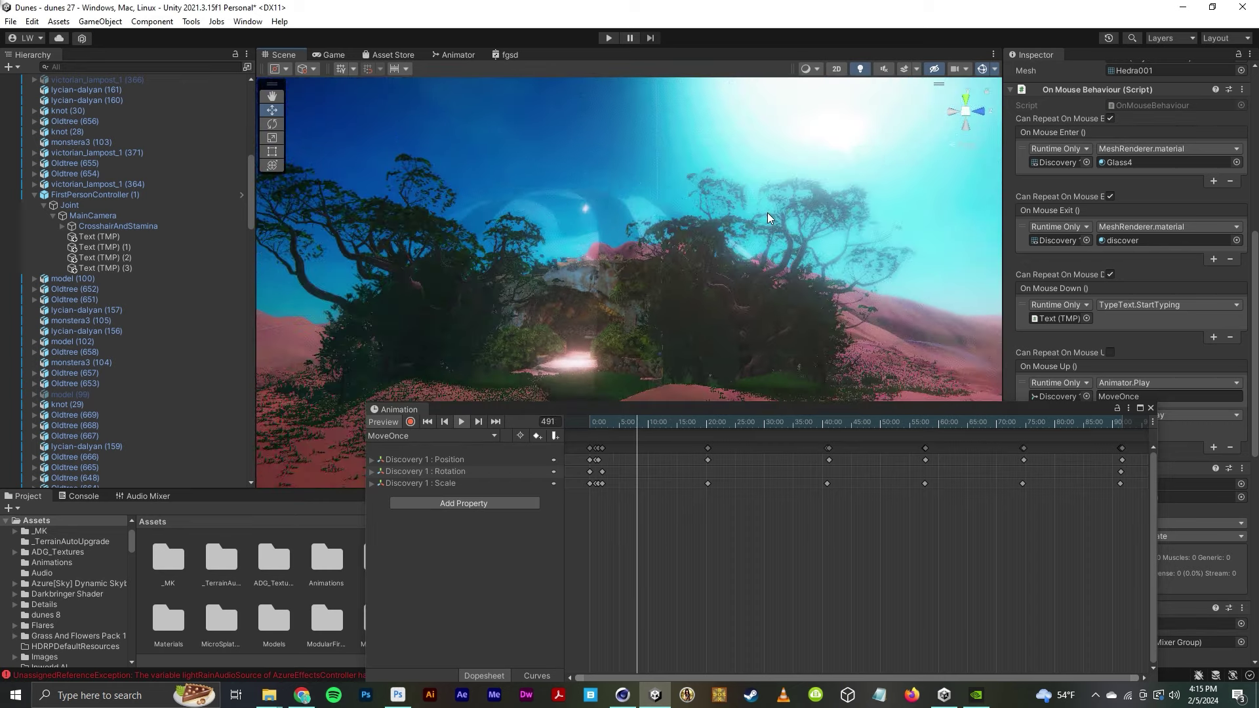
{"action": "left_click_drag", "start_coordinate": [698, 407], "coordinate": [777, 460]}
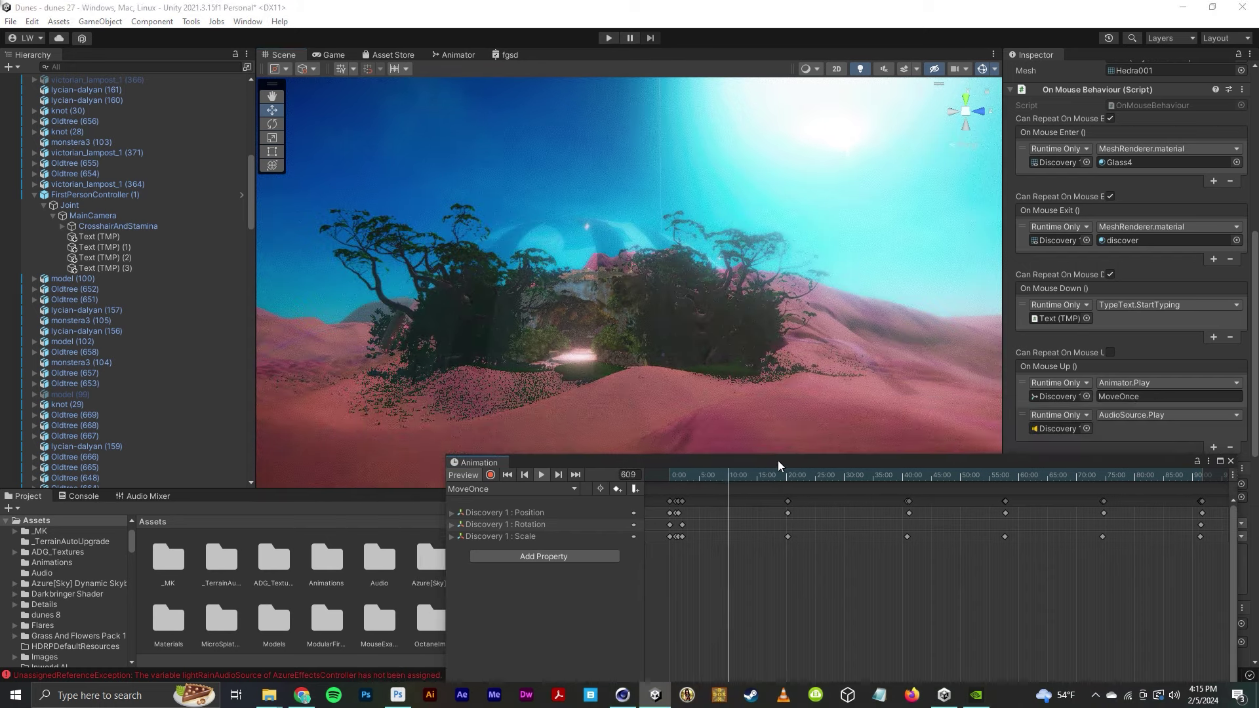
{"action": "scroll", "coordinate": [777, 375], "scroll_direction": "down", "scroll_amount": 5}
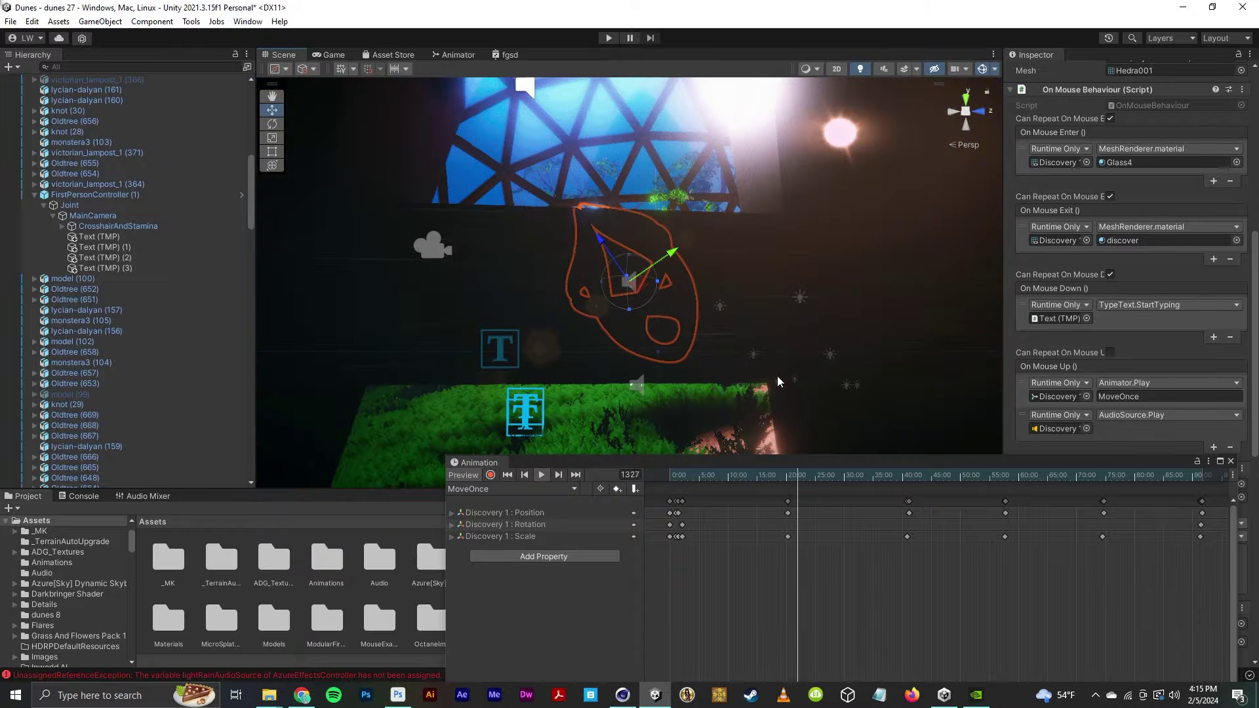
- Follow the animated Discovery 1 object inside the dome from several angles, and close the Animation window
{"action": "left_click_drag", "start_coordinate": [776, 375], "coordinate": [924, 317], "text": "alt"}
{"action": "scroll", "coordinate": [776, 307], "scroll_direction": "down", "scroll_amount": 2}
{"action": "left_click_drag", "start_coordinate": [775, 308], "coordinate": [621, 221], "text": "alt"}
{"action": "scroll", "coordinate": [666, 264], "scroll_direction": "up", "scroll_amount": 2}
{"action": "middle_click_drag", "start_coordinate": [620, 222], "coordinate": [646, 285]}
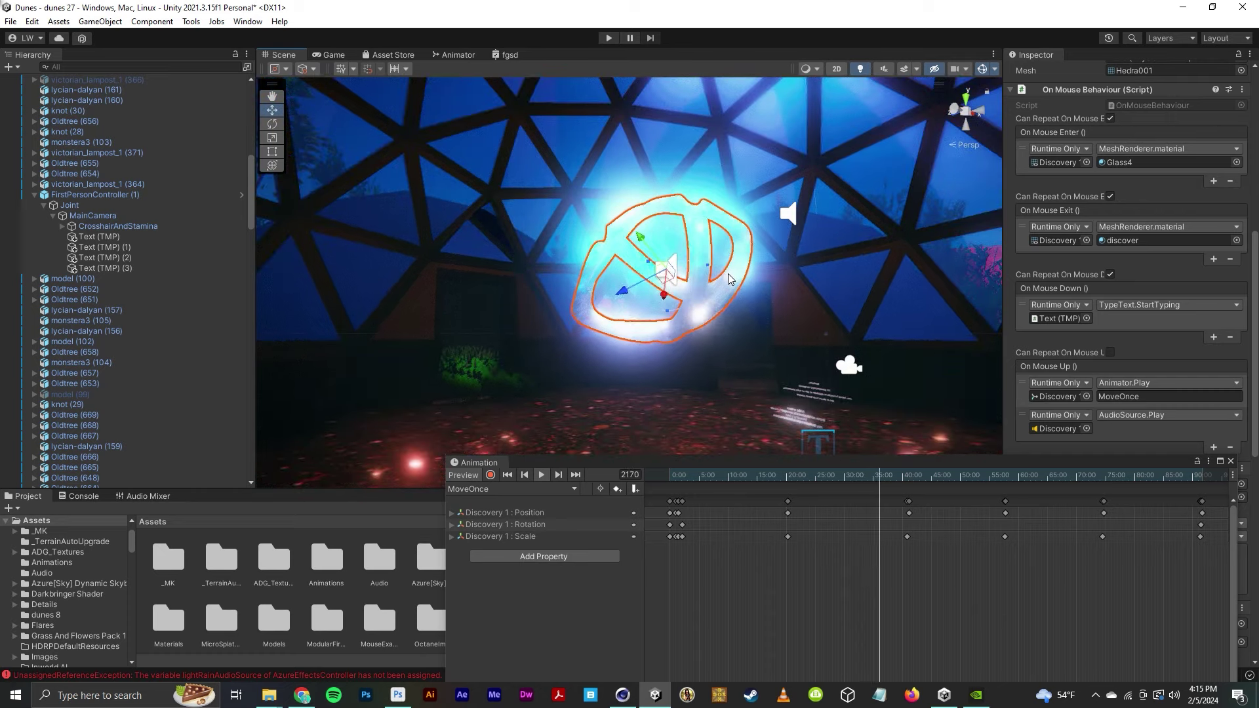
{"action": "left_click_drag", "start_coordinate": [727, 273], "coordinate": [574, 303], "text": "alt"}
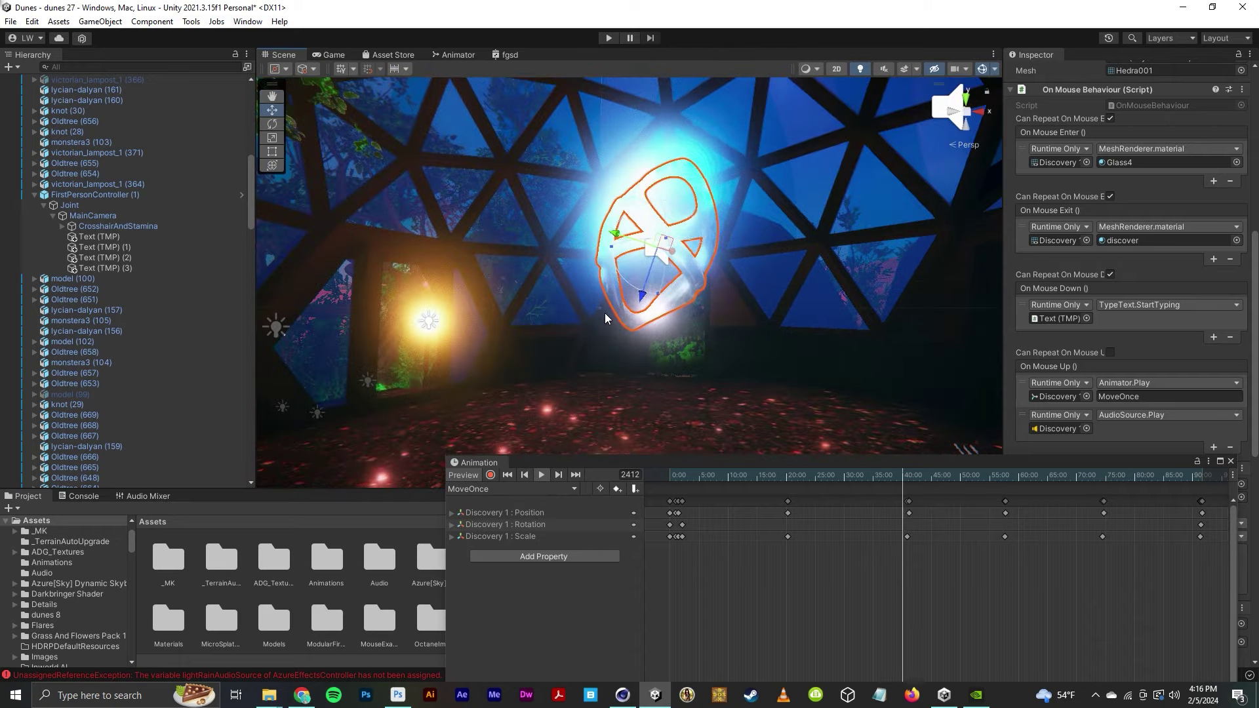
{"action": "scroll", "coordinate": [607, 316], "scroll_direction": "down", "scroll_amount": 5}
{"action": "scroll", "coordinate": [608, 313], "scroll_direction": "down", "scroll_amount": 2}
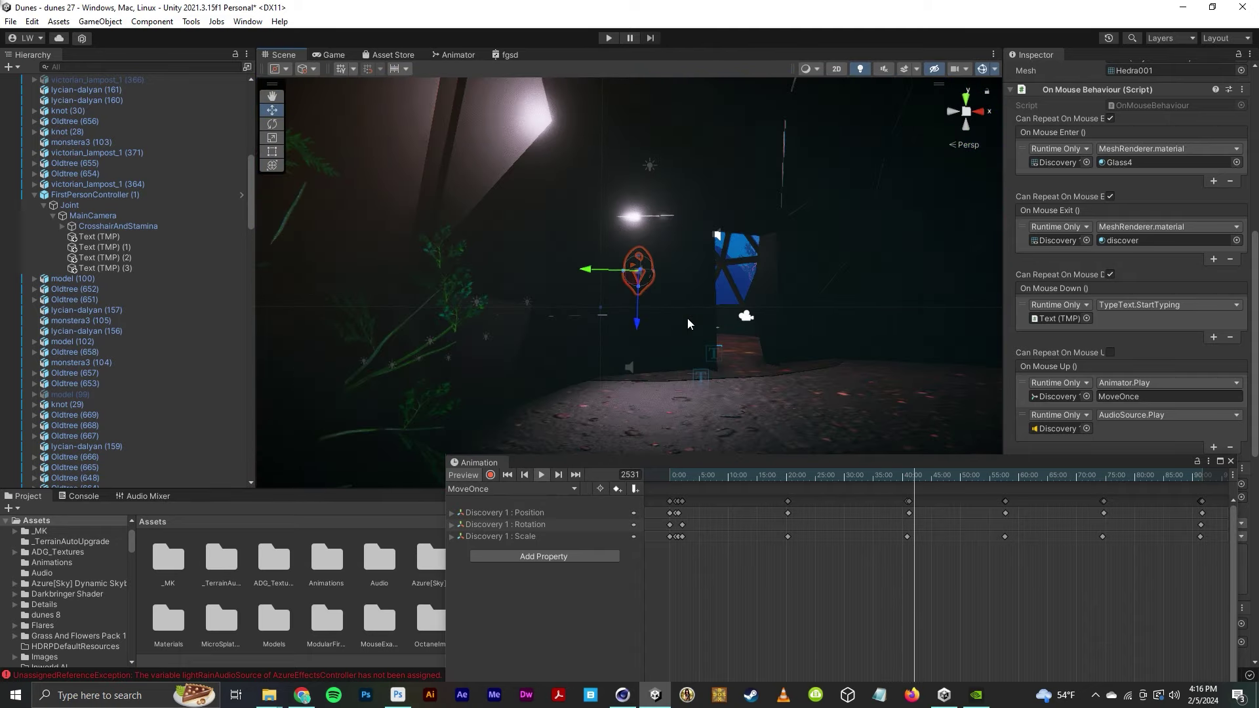
{"action": "left_click", "coordinate": [1230, 461]}
- Look around the dome interior, examining its glowing floor, doorways and lattice walls
{"action": "scroll", "coordinate": [646, 286], "scroll_direction": "up", "scroll_amount": 5}
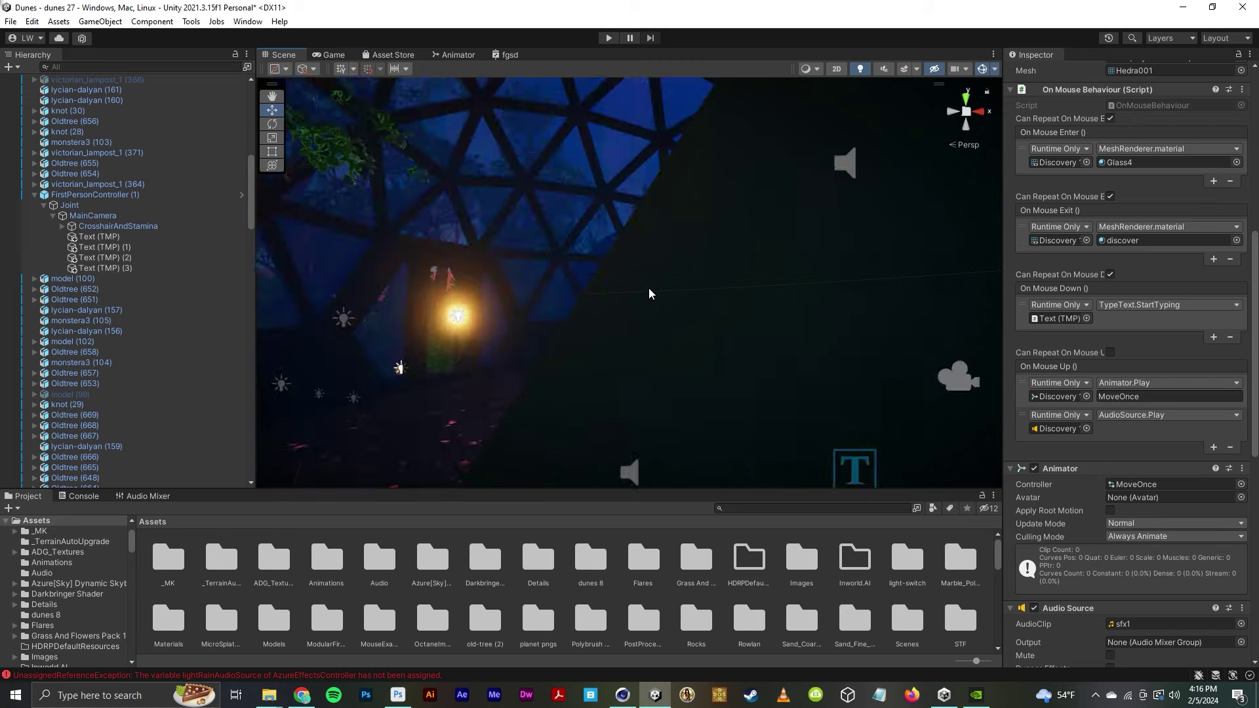
{"action": "scroll", "coordinate": [649, 293], "scroll_direction": "up", "scroll_amount": 2}
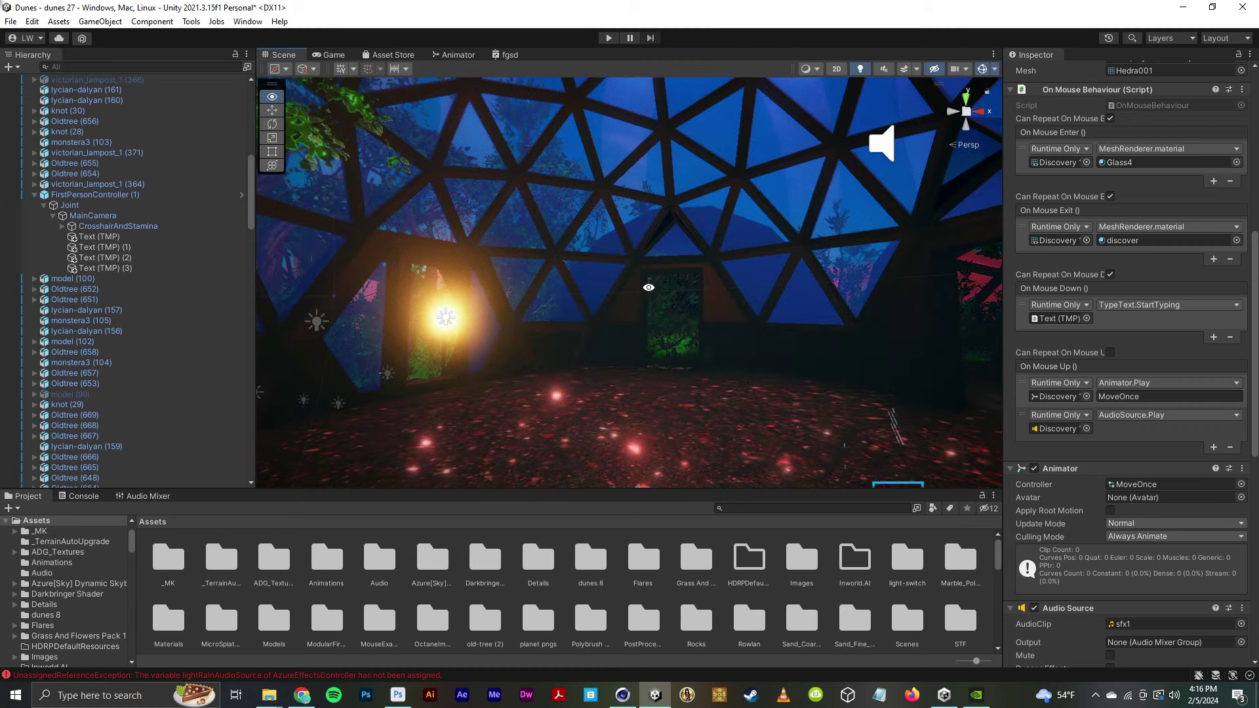
{"action": "left_click_drag", "start_coordinate": [649, 287], "coordinate": [903, 321], "text": "alt"}
{"action": "left_click_drag", "start_coordinate": [451, 319], "coordinate": [552, 333], "text": "alt"}
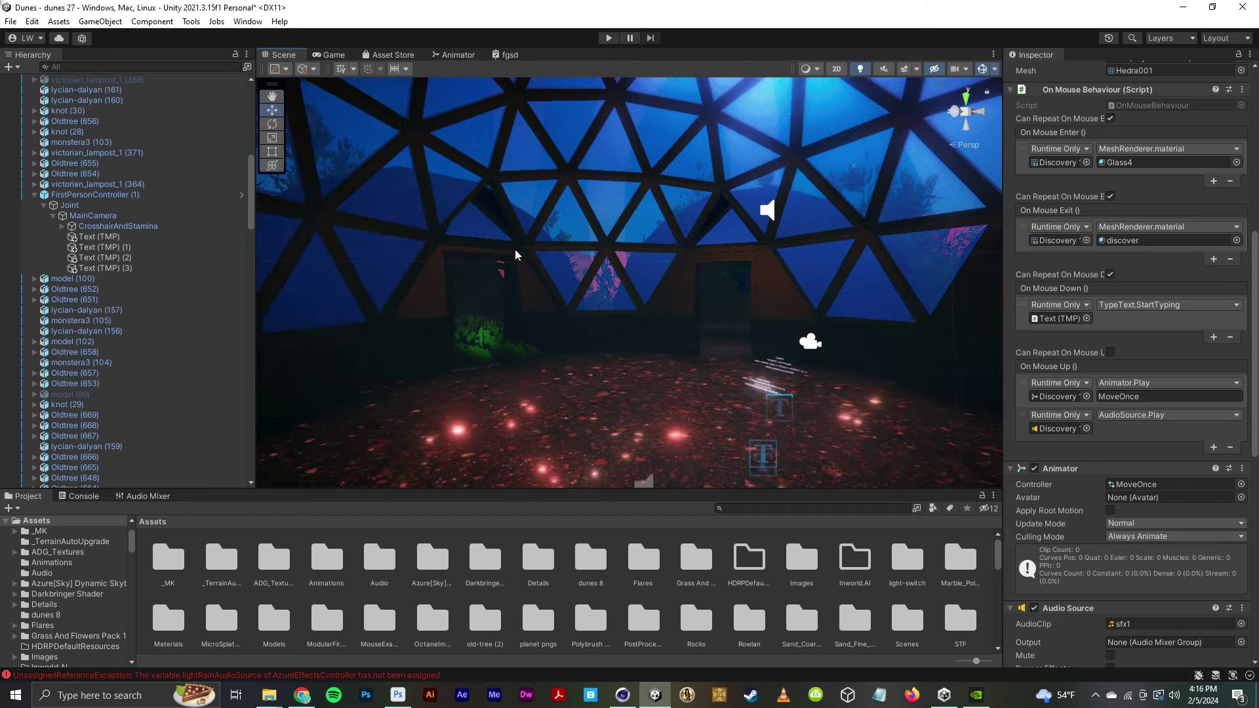
{"action": "left_click_drag", "start_coordinate": [642, 372], "coordinate": [496, 362], "text": "alt"}
- Examine the glowing archway and dome garden from outside, and survey the dunes toward the distant grotto
{"action": "scroll", "coordinate": [571, 383], "scroll_direction": "down", "scroll_amount": 6}
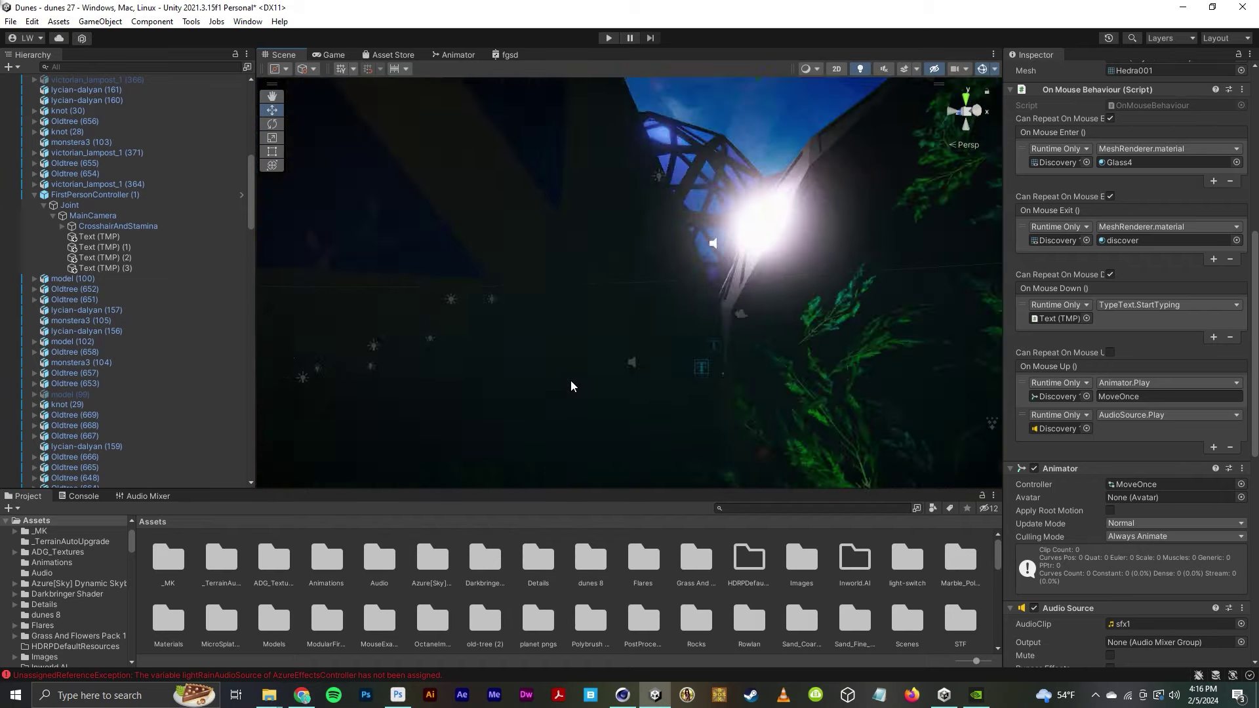
{"action": "scroll", "coordinate": [570, 384], "scroll_direction": "down", "scroll_amount": 5}
{"action": "left_click_drag", "start_coordinate": [621, 354], "coordinate": [808, 360], "text": "alt"}
{"action": "left_click_drag", "start_coordinate": [625, 366], "coordinate": [720, 357], "text": "alt"}
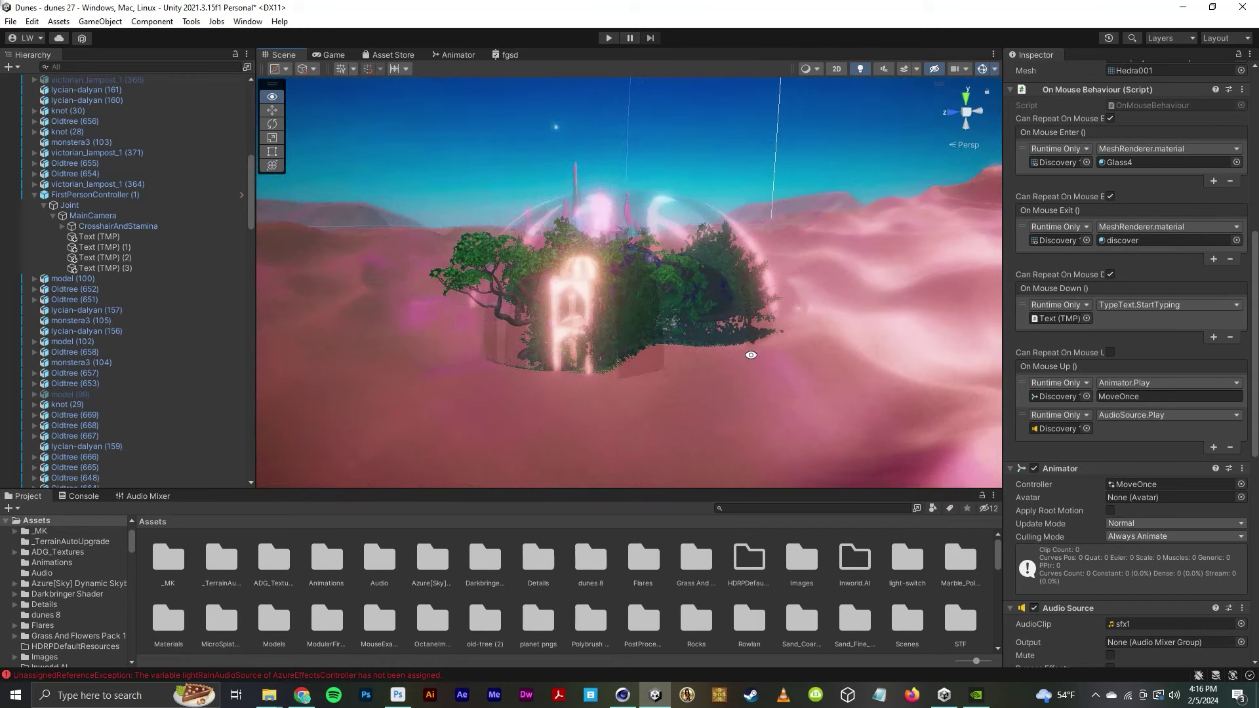
{"action": "scroll", "coordinate": [632, 353], "scroll_direction": "up", "scroll_amount": 4}
{"action": "left_click_drag", "start_coordinate": [632, 352], "coordinate": [647, 375], "text": "alt"}
{"action": "scroll", "coordinate": [657, 377], "scroll_direction": "down", "scroll_amount": 4}
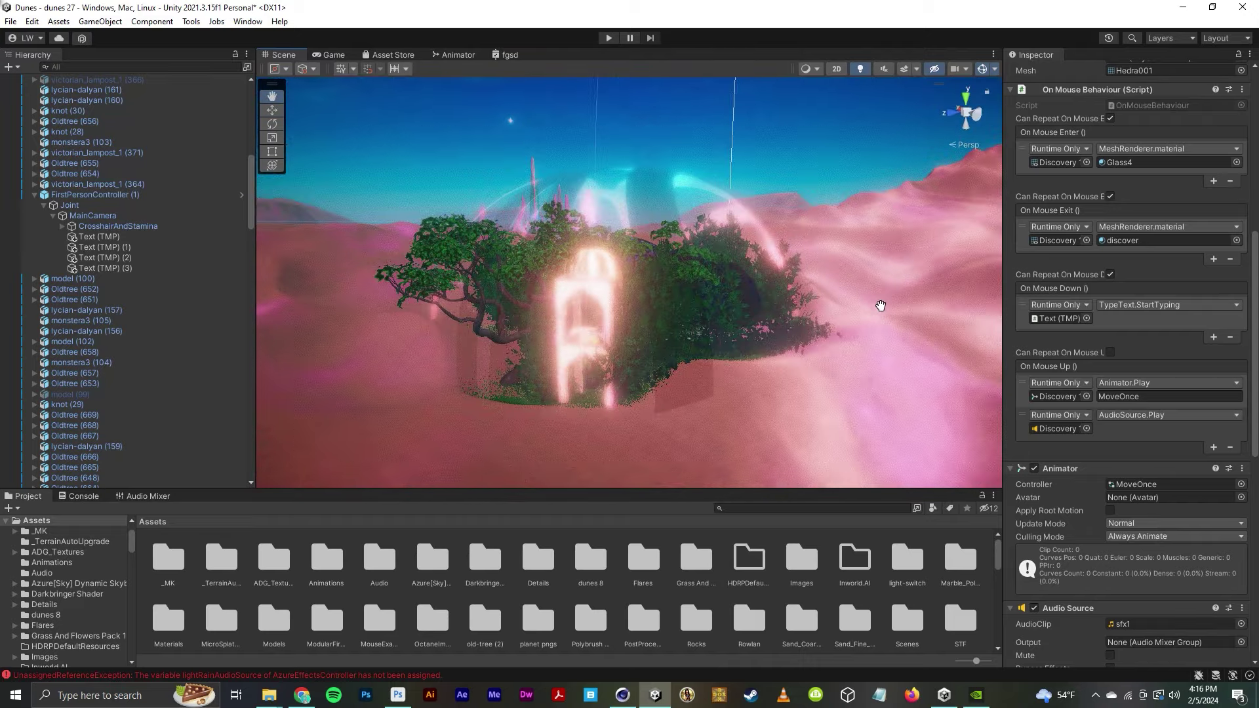
{"action": "left_click_drag", "start_coordinate": [874, 309], "coordinate": [852, 339], "text": "alt"}
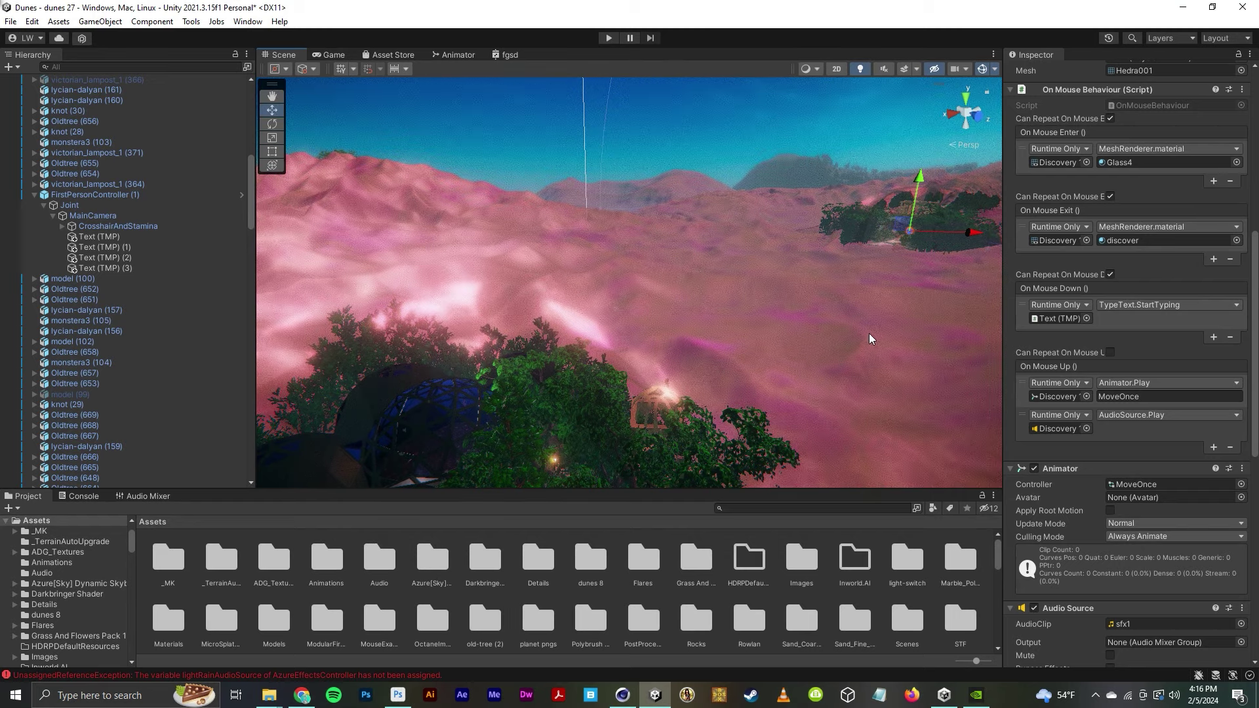
{"action": "right_click_drag", "start_coordinate": [870, 338], "coordinate": [837, 337]}
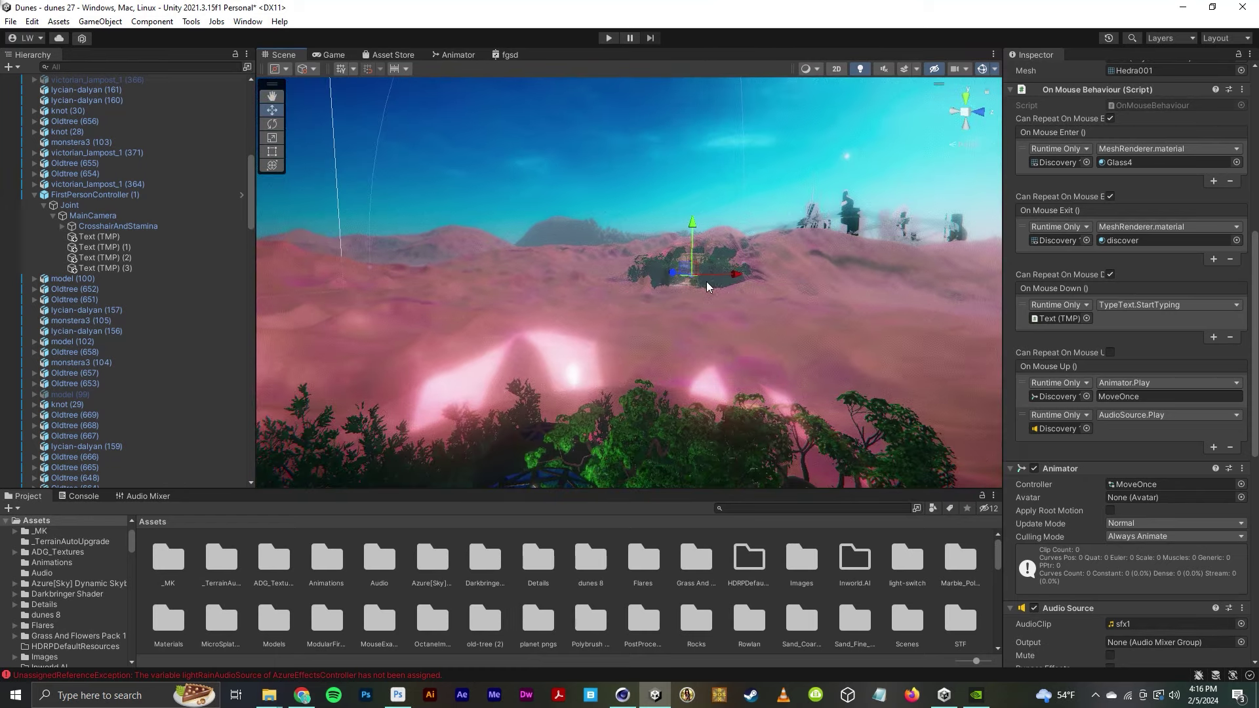
- Duplicate Discovery 1 and move the copy out of the Discovery container, placing it directly below Discovery 4 in the hierarchy
{"action": "key", "text": "f"}
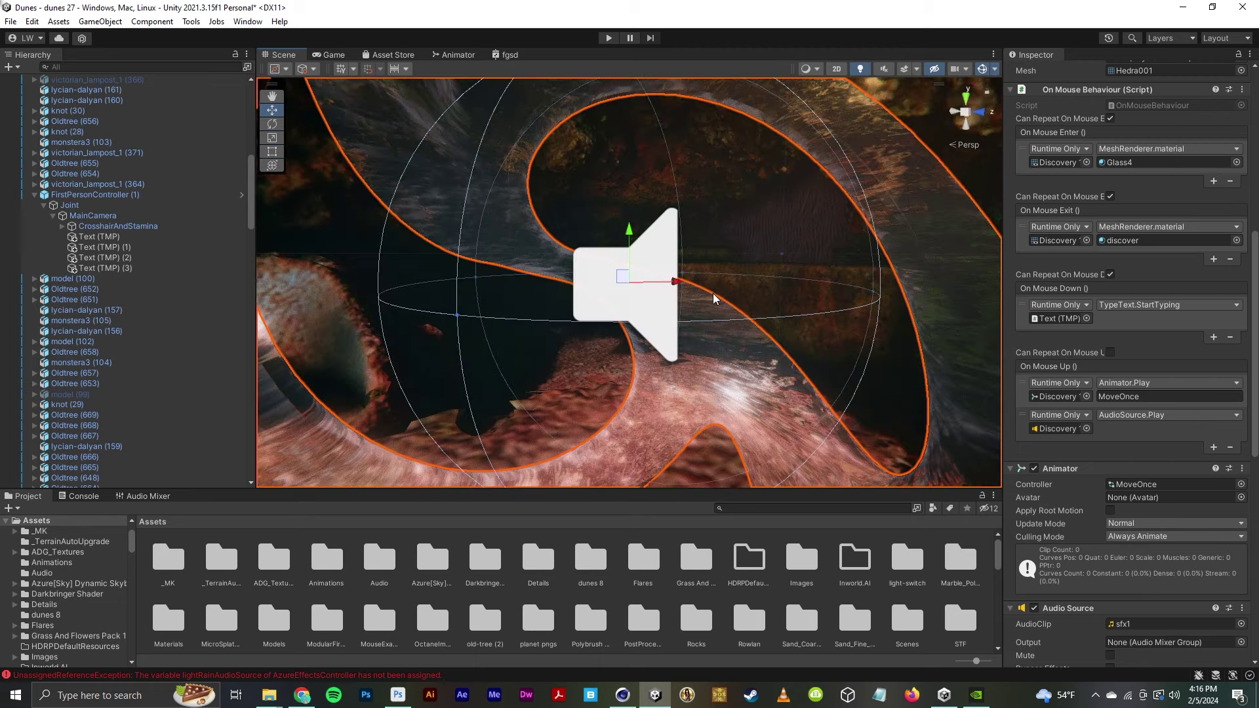
{"action": "scroll", "coordinate": [718, 302], "scroll_direction": "down", "scroll_amount": 6}
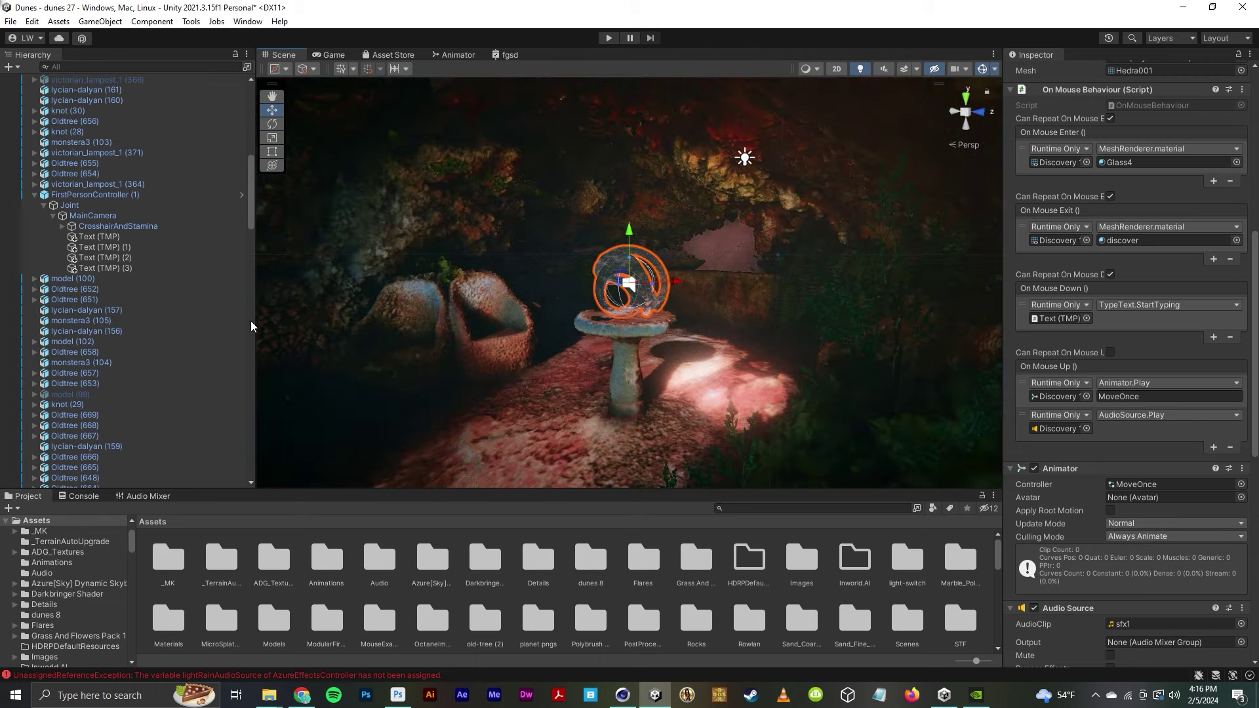
{"action": "scroll", "coordinate": [178, 333], "scroll_direction": "down", "scroll_amount": 3}
{"action": "scroll", "coordinate": [178, 333], "scroll_direction": "up", "scroll_amount": 7}
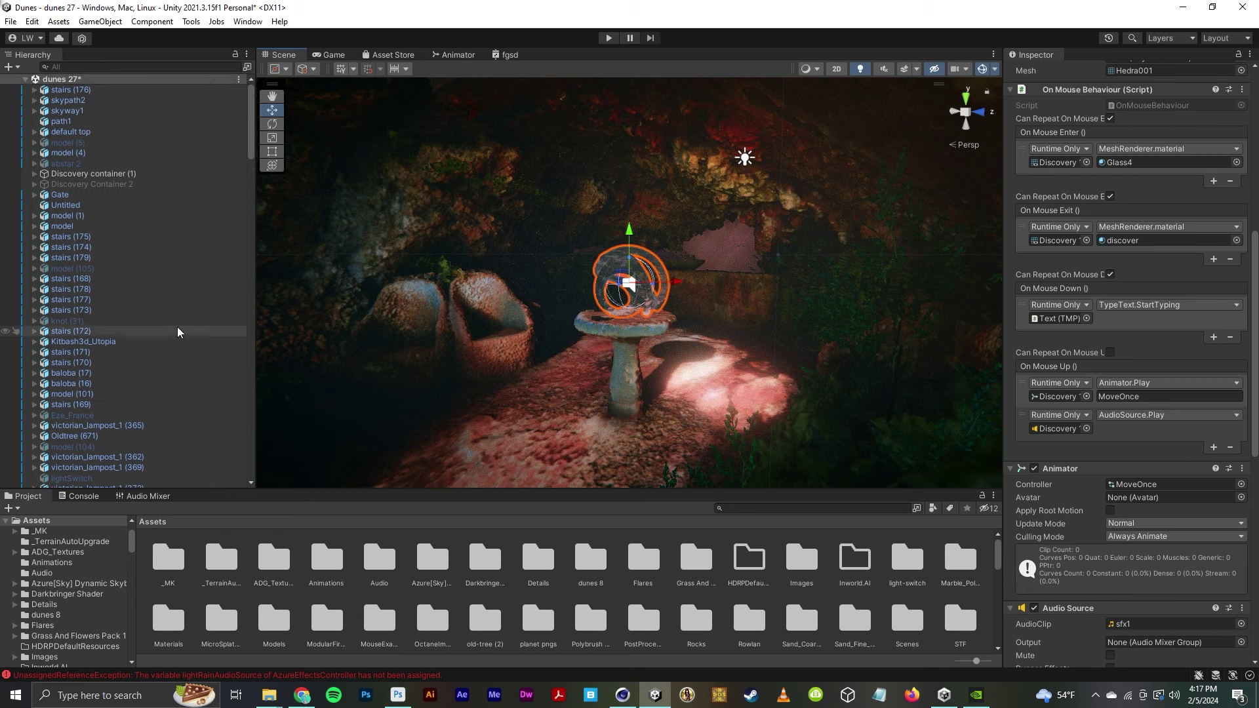
{"action": "scroll", "coordinate": [184, 269], "scroll_direction": "down", "scroll_amount": 15}
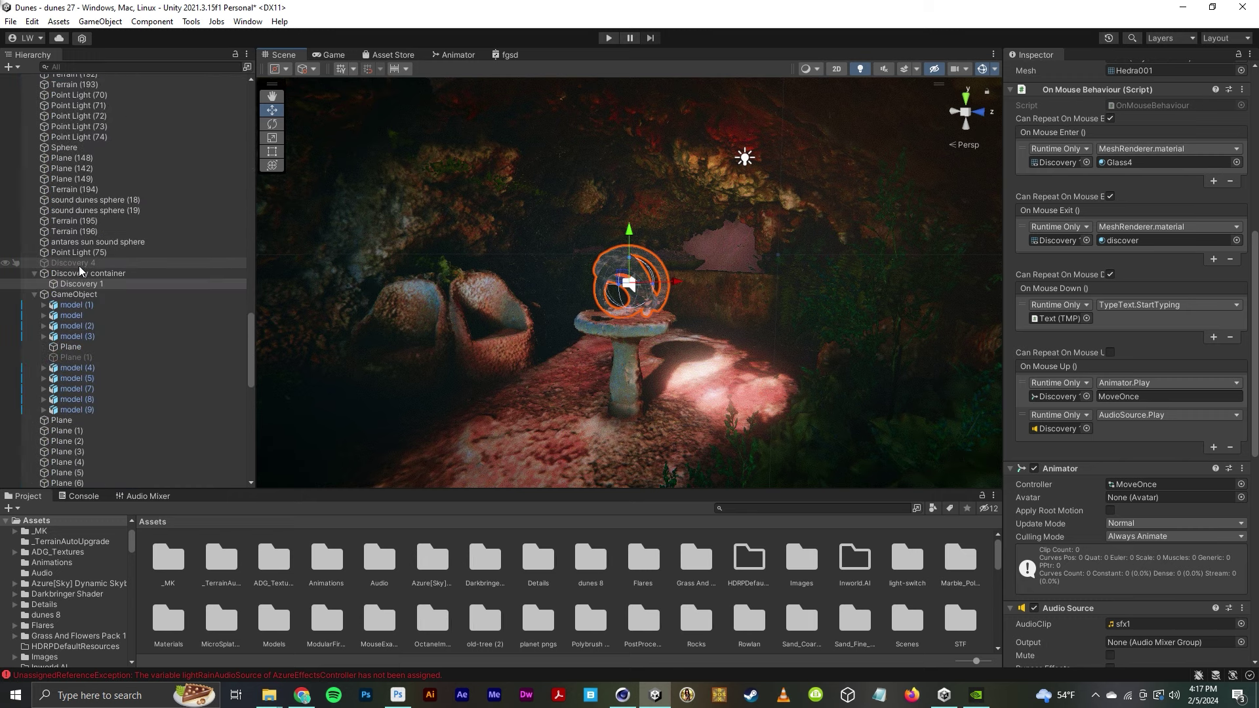
{"action": "left_click", "coordinate": [89, 283]}
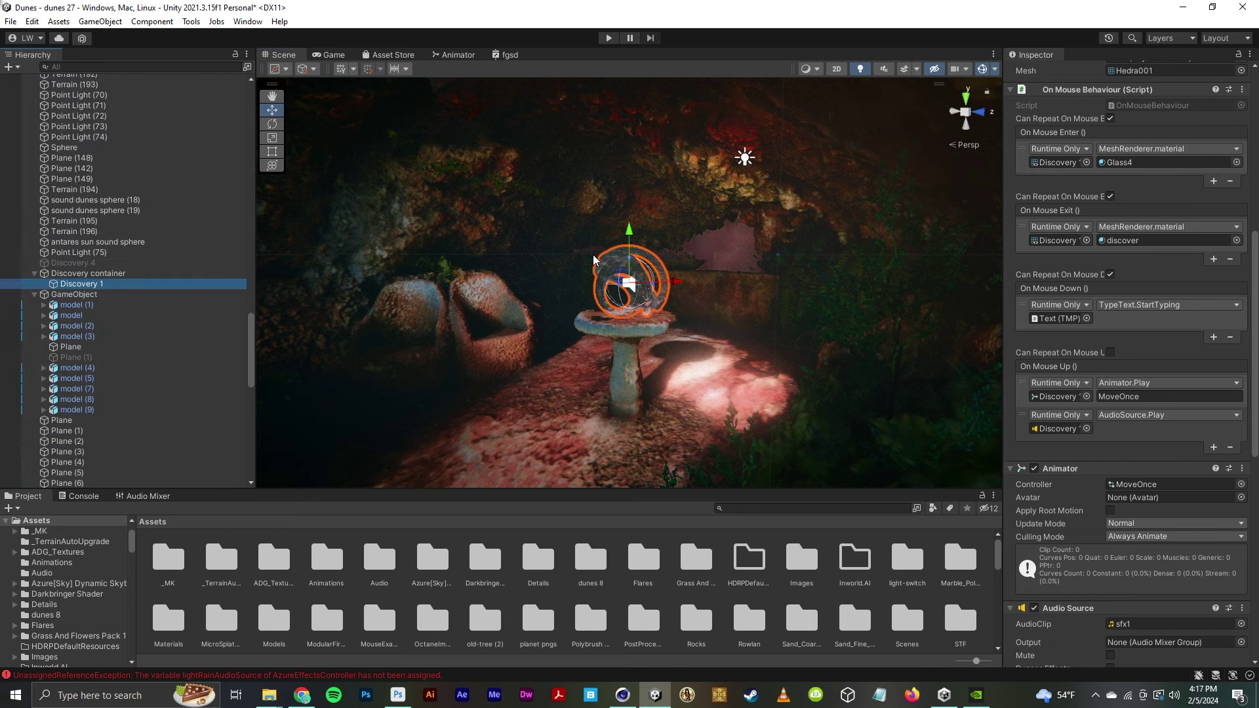
{"action": "key", "text": "ctrl+d"}
{"action": "left_click_drag", "start_coordinate": [112, 294], "coordinate": [92, 267]}
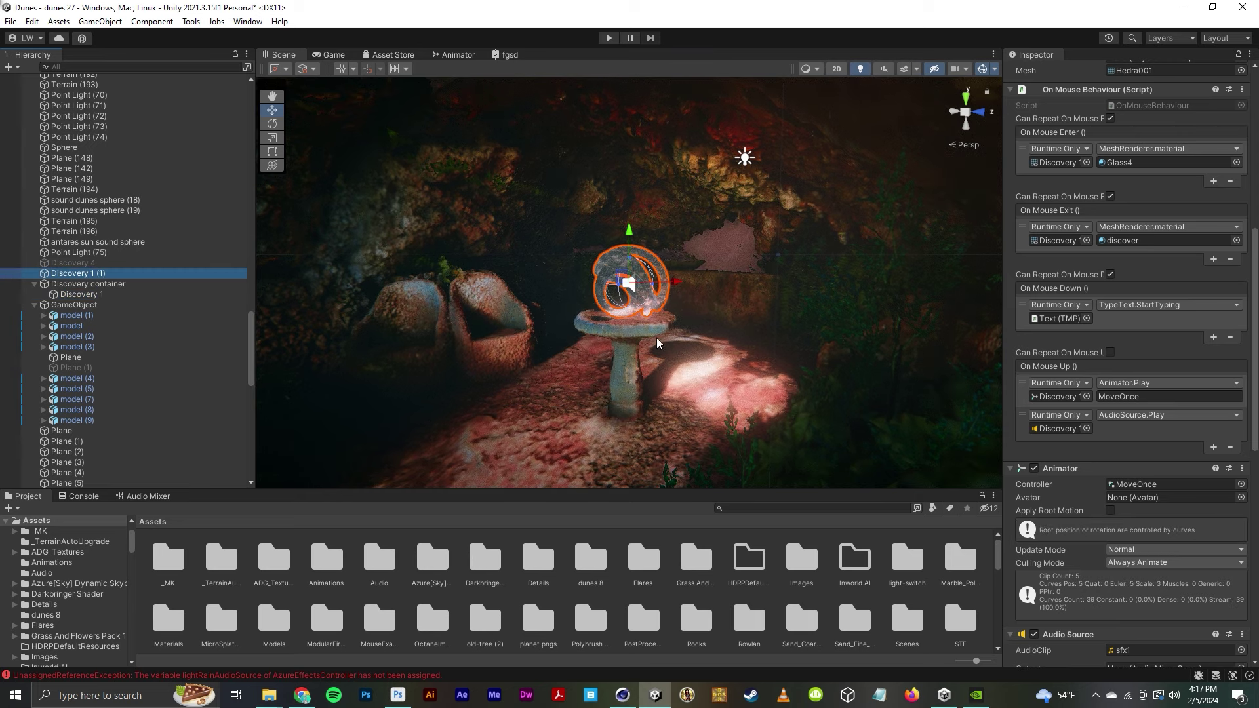
- Move the Discovery 1 copy out of the grotto and across the open dunes toward the distant pink spires
{"action": "scroll", "coordinate": [662, 333], "scroll_direction": "down", "scroll_amount": 2}
{"action": "left_click_drag", "start_coordinate": [664, 331], "coordinate": [545, 399], "text": "alt"}
{"action": "scroll", "coordinate": [644, 265], "scroll_direction": "down", "scroll_amount": 10}
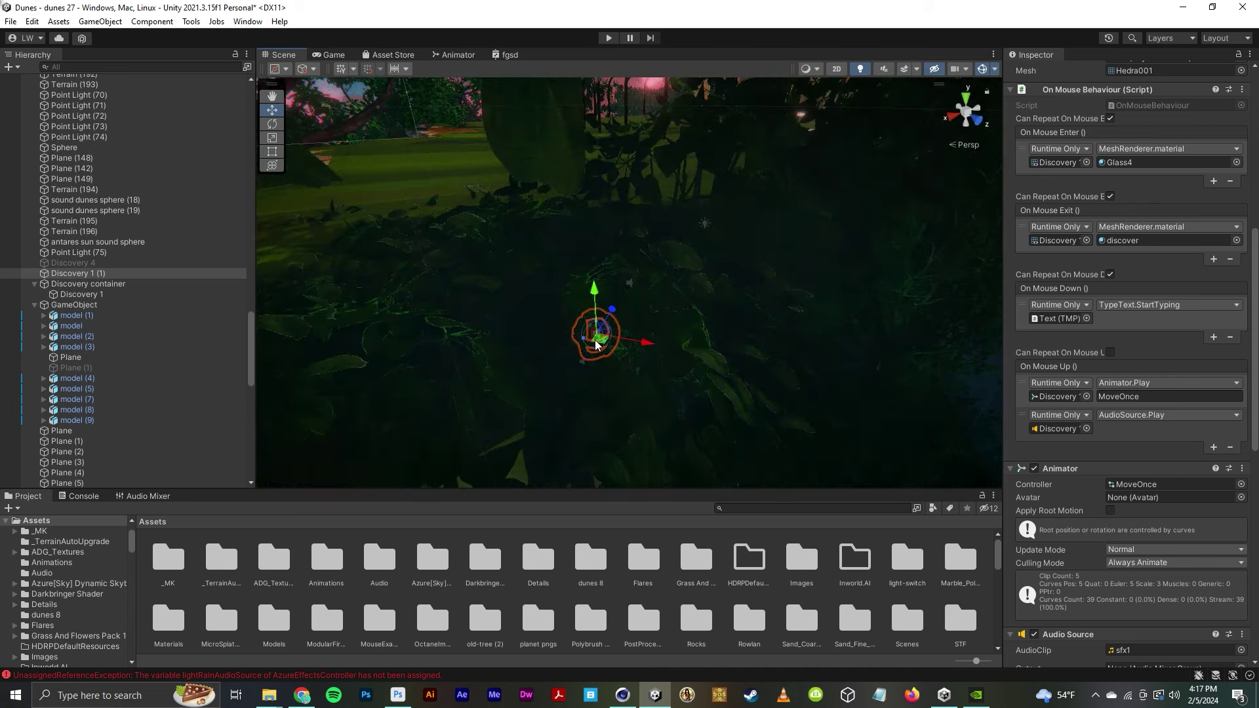
{"action": "left_click_drag", "start_coordinate": [634, 274], "coordinate": [472, 329]}
{"action": "scroll", "coordinate": [524, 377], "scroll_direction": "down", "scroll_amount": 3}
{"action": "scroll", "coordinate": [523, 377], "scroll_direction": "down", "scroll_amount": 2}
{"action": "middle_click_drag", "start_coordinate": [472, 330], "coordinate": [721, 396]}
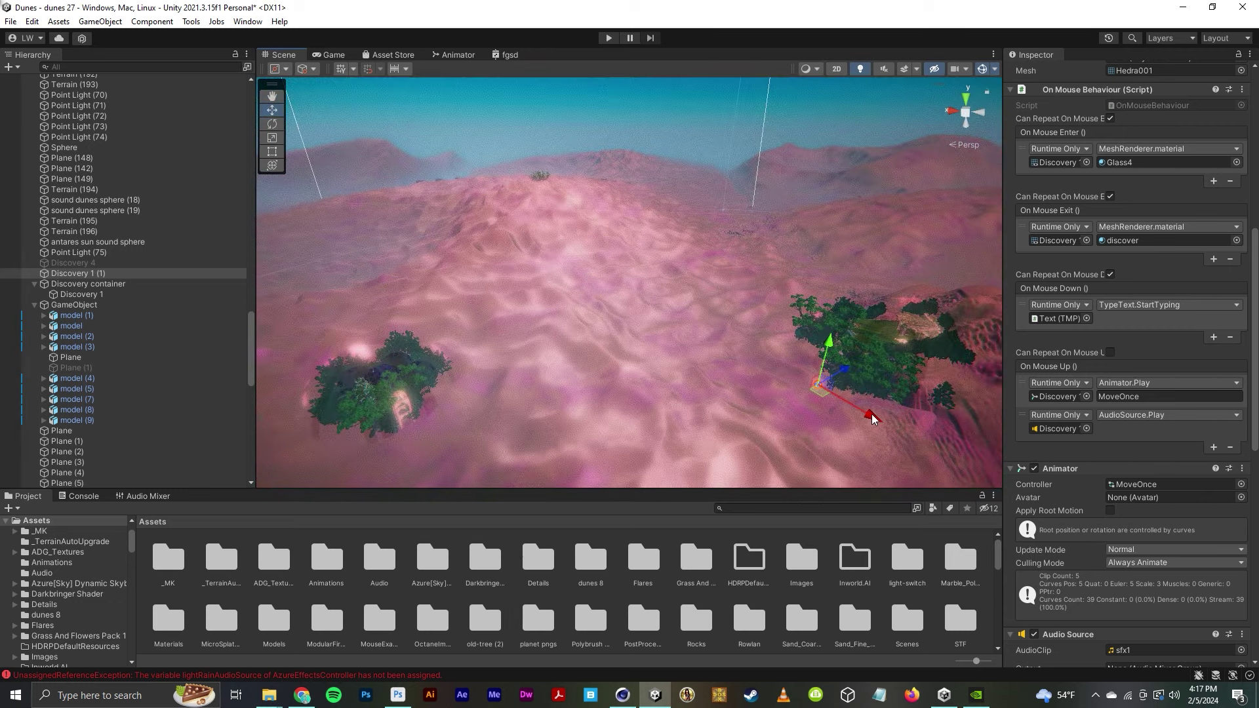
{"action": "left_click_drag", "start_coordinate": [870, 413], "coordinate": [619, 270]}
{"action": "left_click_drag", "start_coordinate": [620, 275], "coordinate": [508, 286], "text": "alt"}
{"action": "middle_click_drag", "start_coordinate": [728, 275], "coordinate": [841, 352]}
{"action": "left_click_drag", "start_coordinate": [804, 333], "coordinate": [384, 358]}
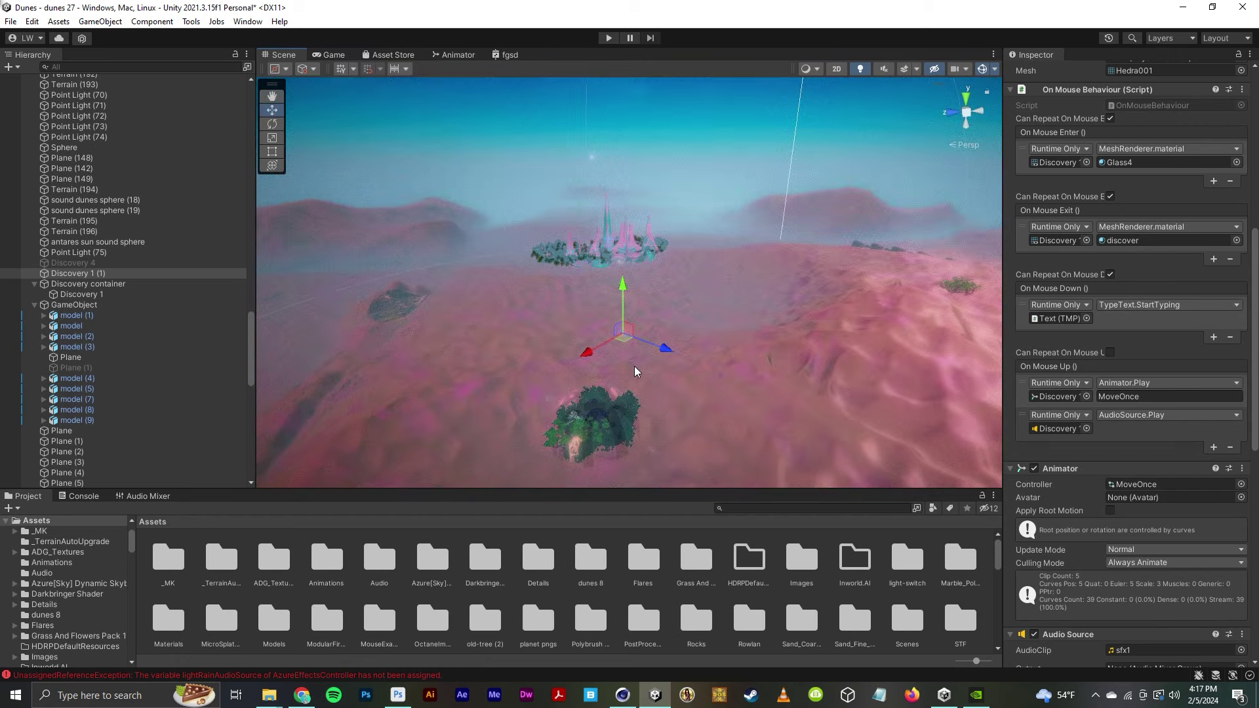
- Position the Discovery 1 copy on the dunes before the pink spires at X 578.6, Z 616.1
{"action": "scroll", "coordinate": [592, 378], "scroll_direction": "up", "scroll_amount": 5}
{"action": "left_click", "coordinate": [600, 374]}
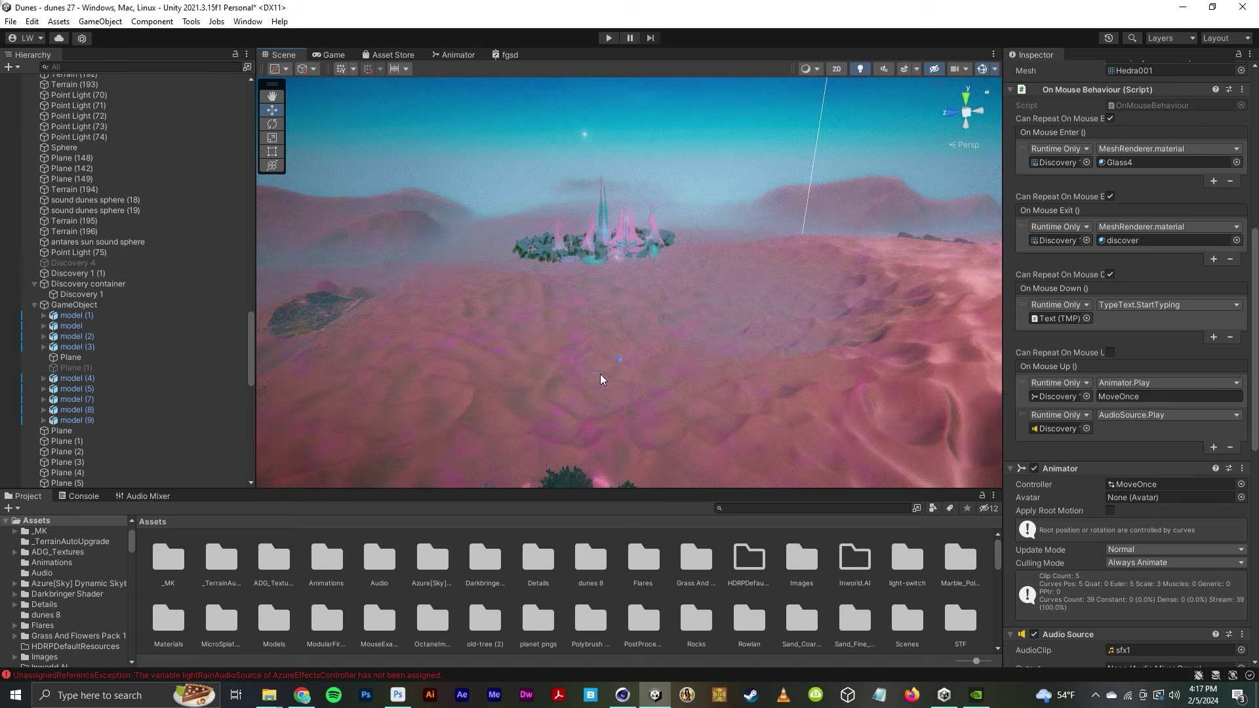
{"action": "left_click", "coordinate": [560, 371]}
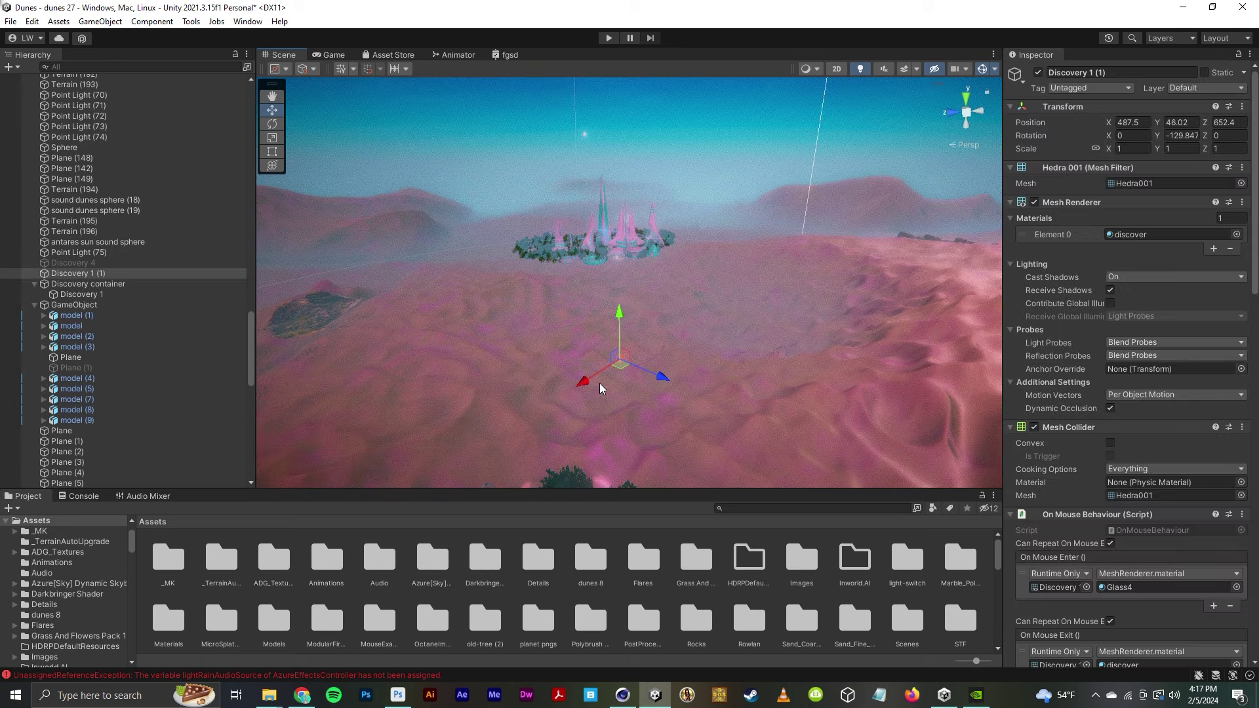
{"action": "left_click_drag", "start_coordinate": [597, 387], "coordinate": [593, 384]}
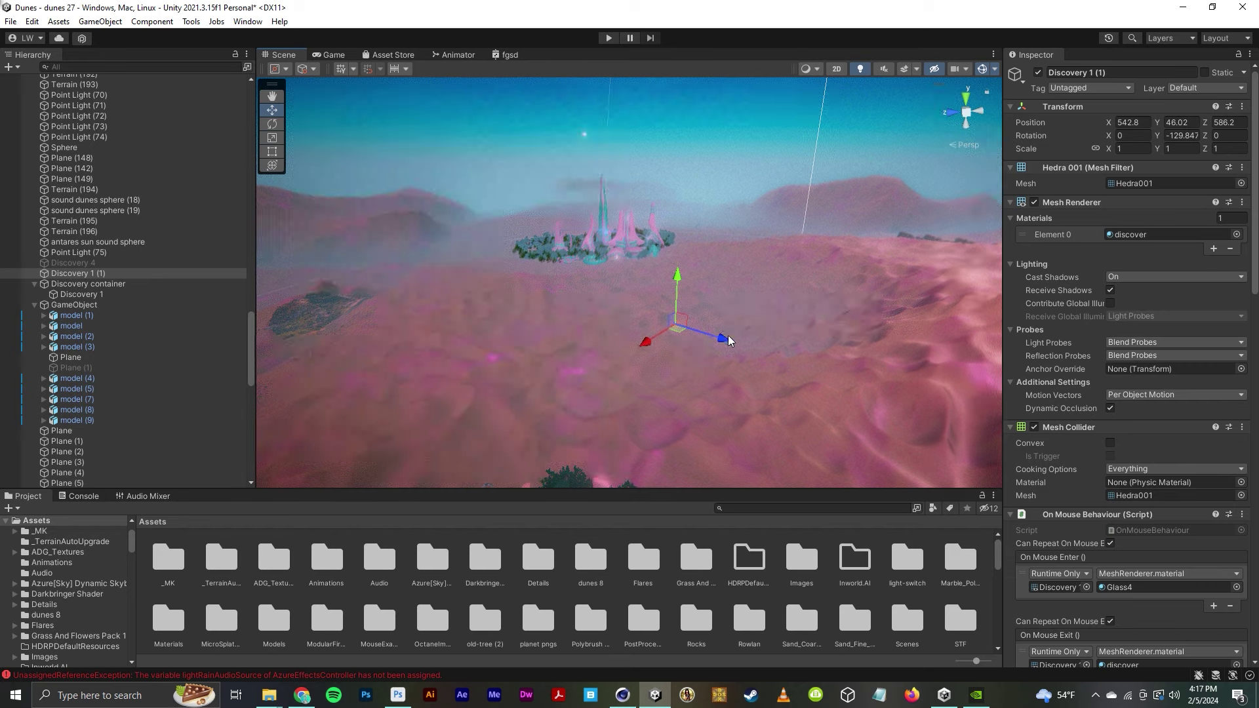
{"action": "left_click_drag", "start_coordinate": [728, 340], "coordinate": [684, 327]}
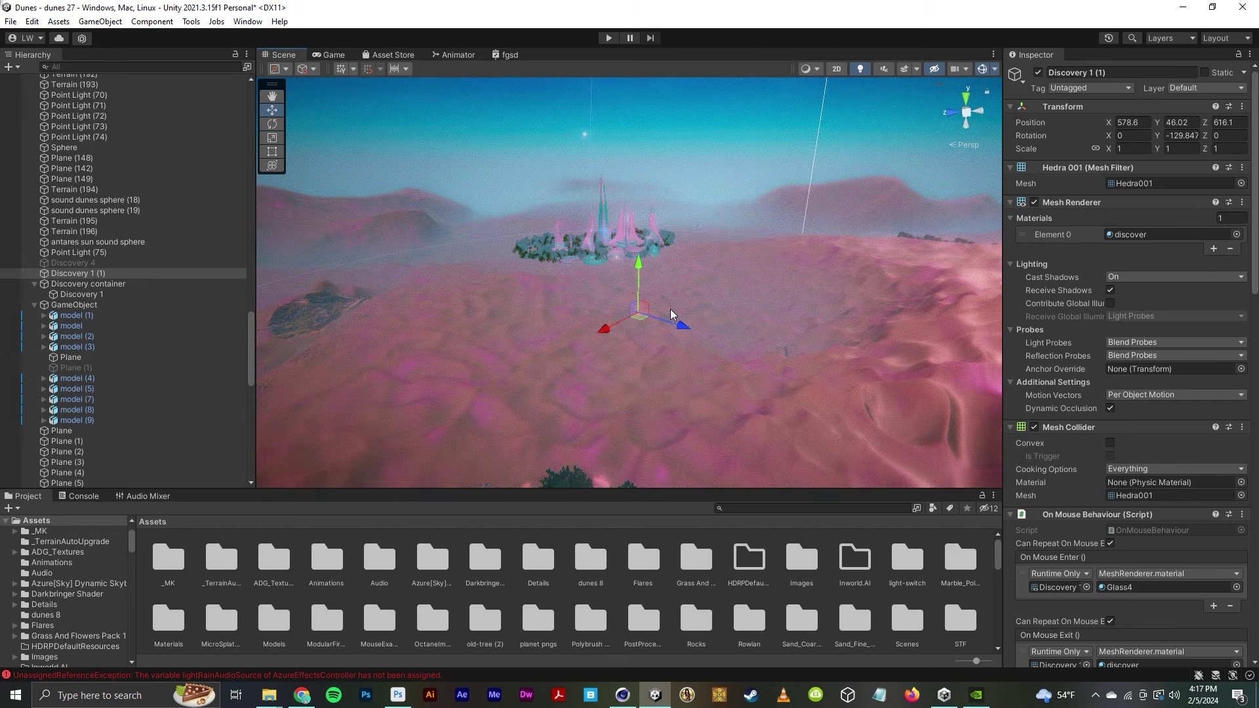
{"action": "key", "text": "f"}
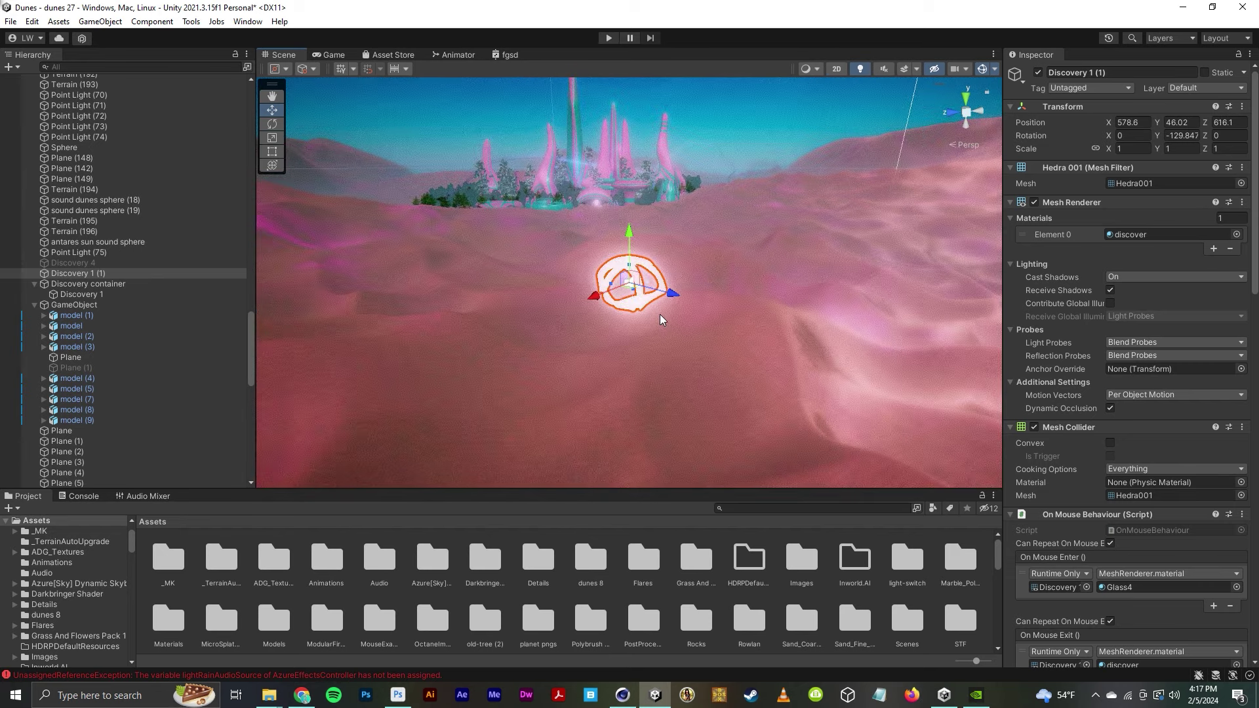
- Lower the Discovery 1 copy close to the sand at a height of Y 25.42
{"action": "left_click_drag", "start_coordinate": [629, 237], "coordinate": [652, 360]}
{"action": "key", "text": "f"}
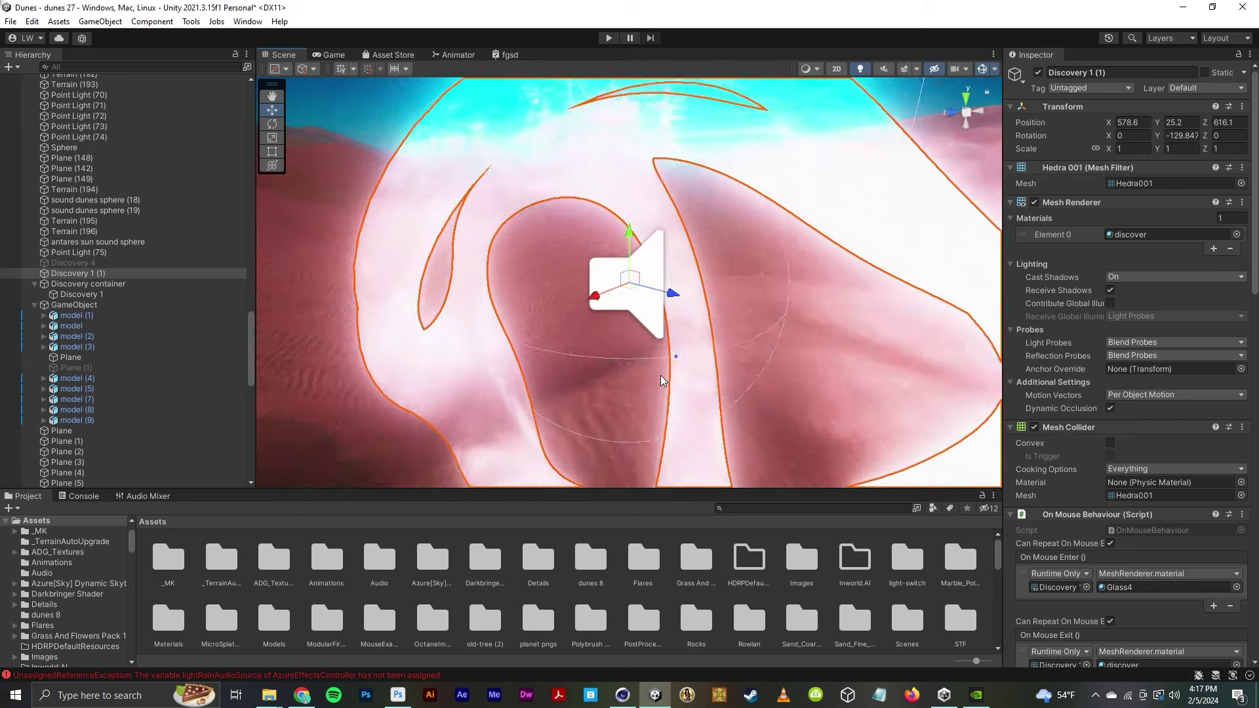
{"action": "scroll", "coordinate": [661, 376], "scroll_direction": "down", "scroll_amount": 10}
{"action": "mouse_move", "coordinate": [634, 229]}
{"action": "left_mouse_down"}
{"action": "mouse_move", "coordinate": [633, 214]}
{"action": "mouse_move", "coordinate": [647, 278]}
{"action": "mouse_move", "coordinate": [657, 229]}
{"action": "left_mouse_up"}
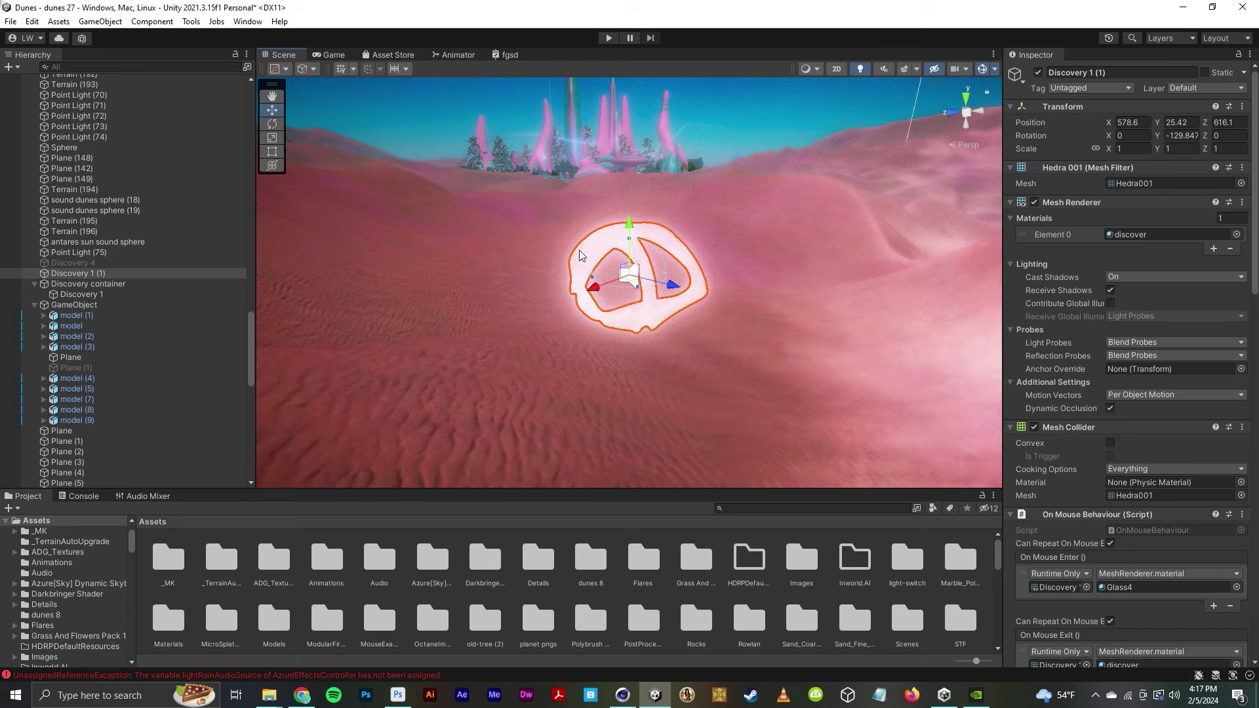
{"action": "left_click_drag", "start_coordinate": [795, 300], "coordinate": [760, 312], "text": "alt"}
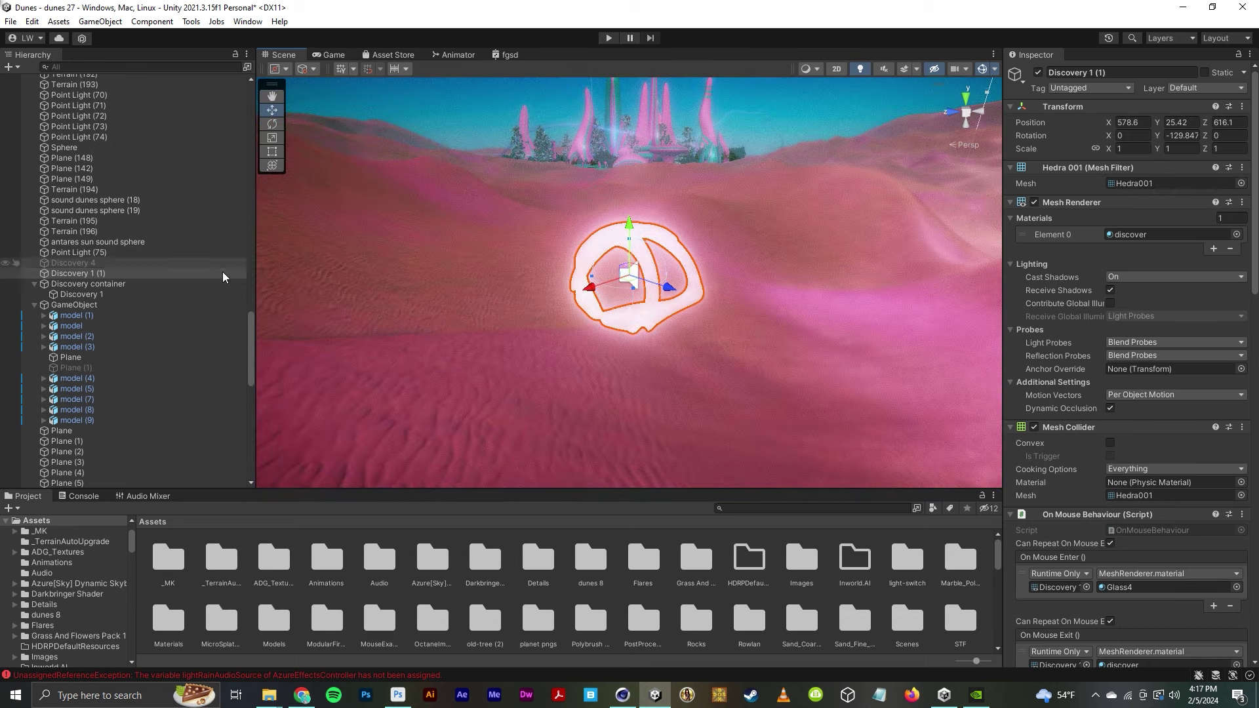
{"action": "mouse_move", "coordinate": [250, 331]}
{"action": "left_mouse_down"}
{"action": "mouse_move", "coordinate": [218, 38]}
{"action": "mouse_move", "coordinate": [249, 334]}
{"action": "left_mouse_up"}
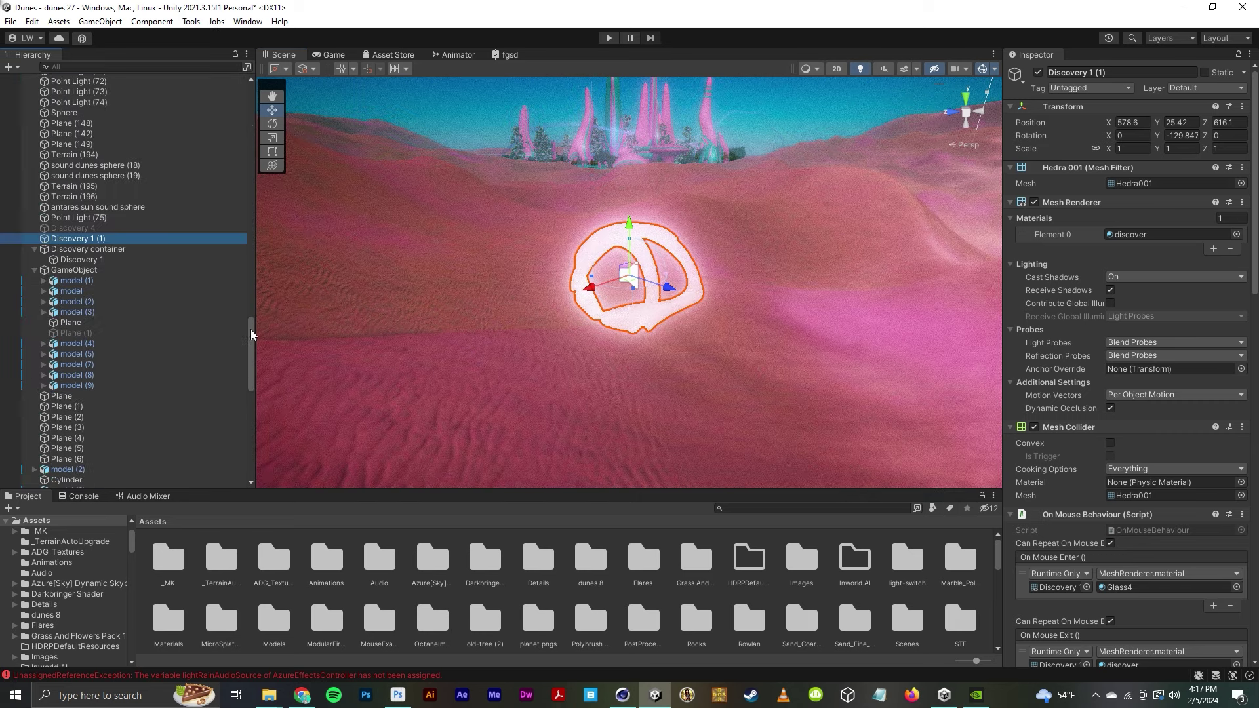
{"action": "left_click", "coordinate": [1240, 183]}
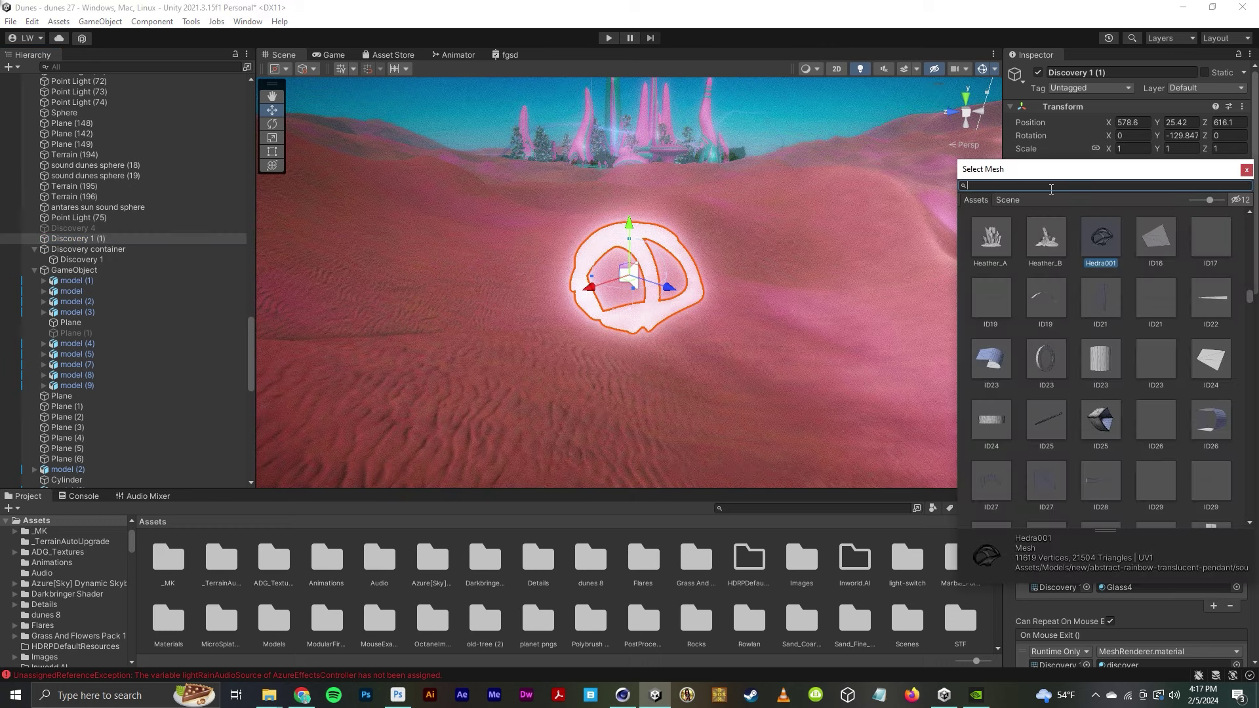
{"action": "type", "text": "eeg"}
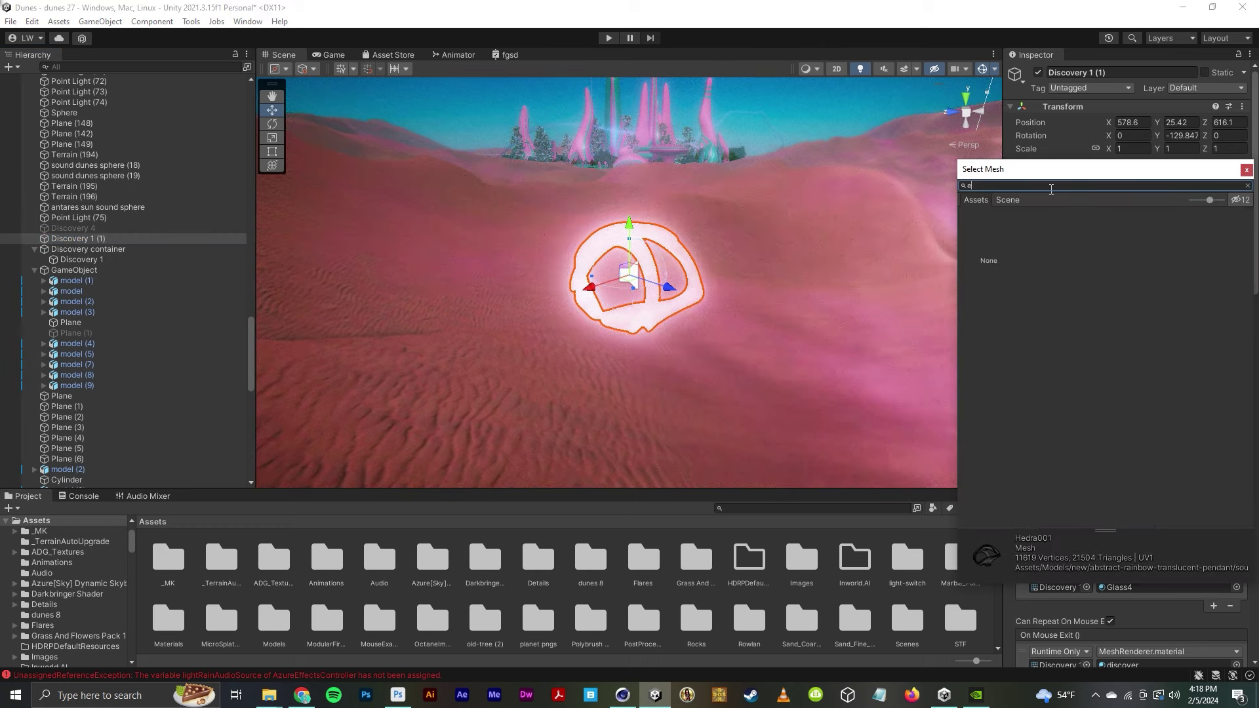
{"action": "key", "text": "BackSpace"}
{"action": "key", "text": "BackSpace"}
{"action": "key", "text": "BackSpace"}
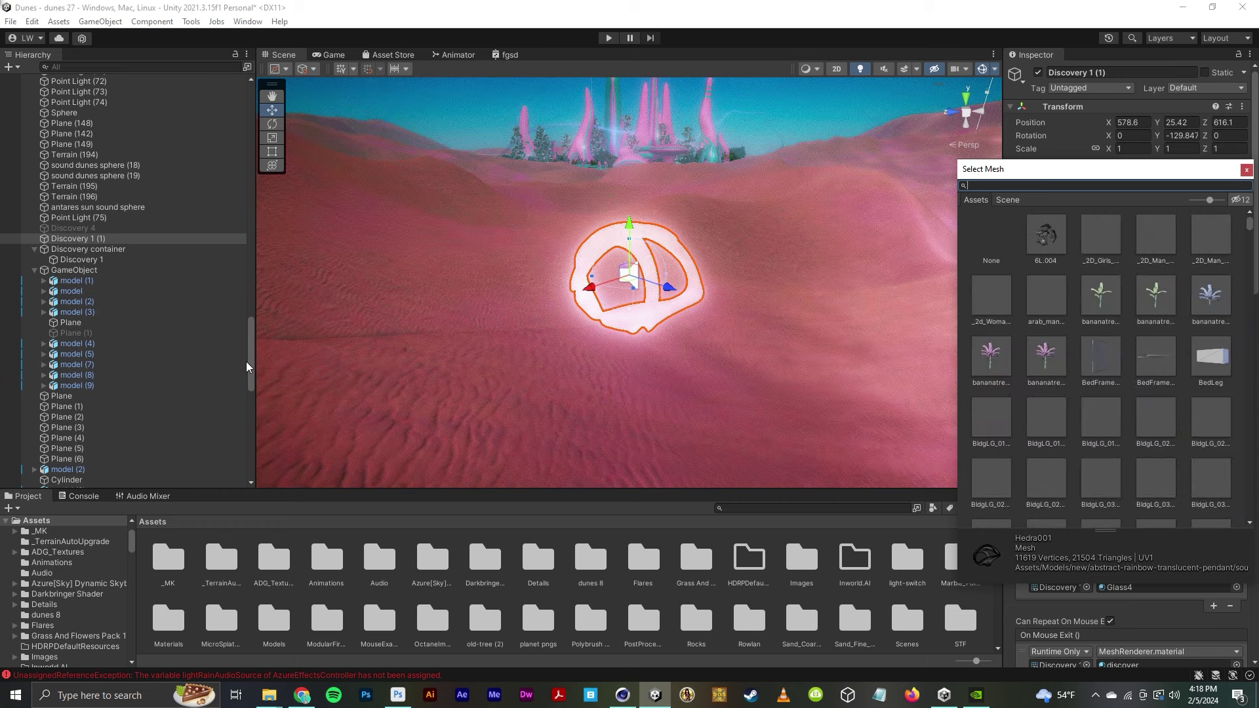
- Replace the Discovery 1 copy's Mesh Filter mesh with ee_obj_1 from cloth_ghost_3.3ds, searching for "ee_"
{"action": "left_click", "coordinate": [89, 229]}
{"action": "left_click", "coordinate": [89, 238]}
{"action": "left_click", "coordinate": [1241, 184]}
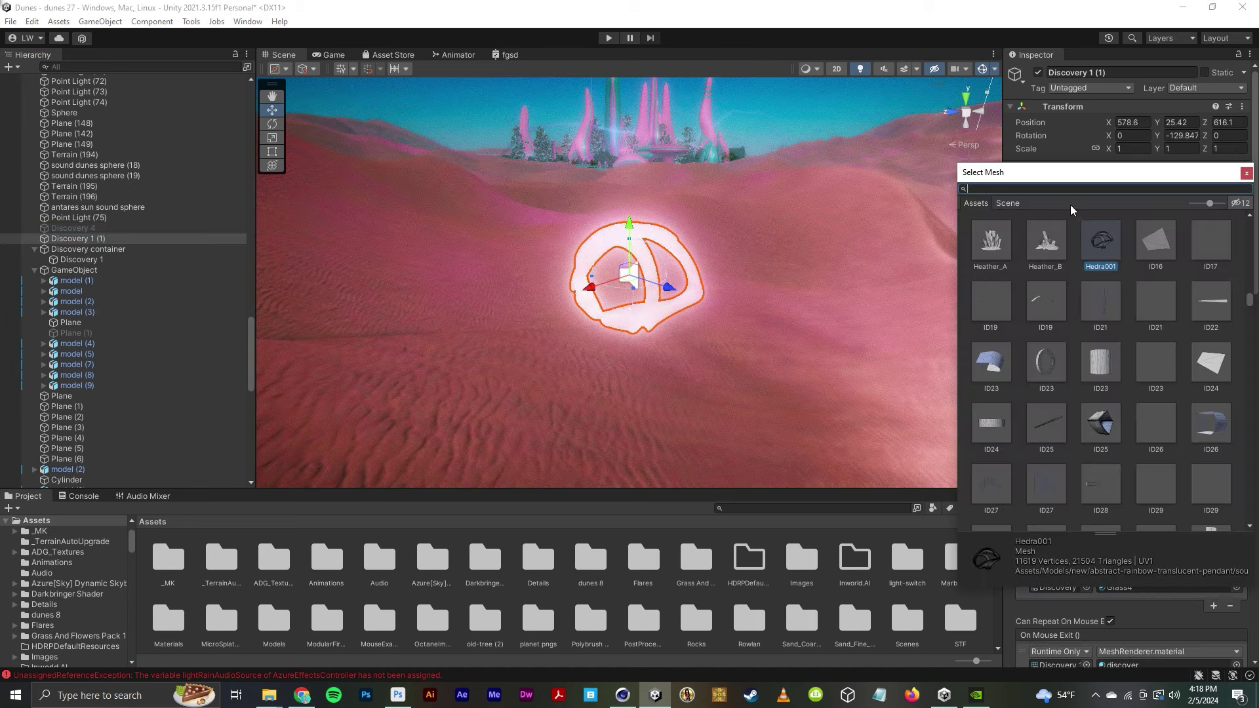
{"action": "type", "text": "ee"}
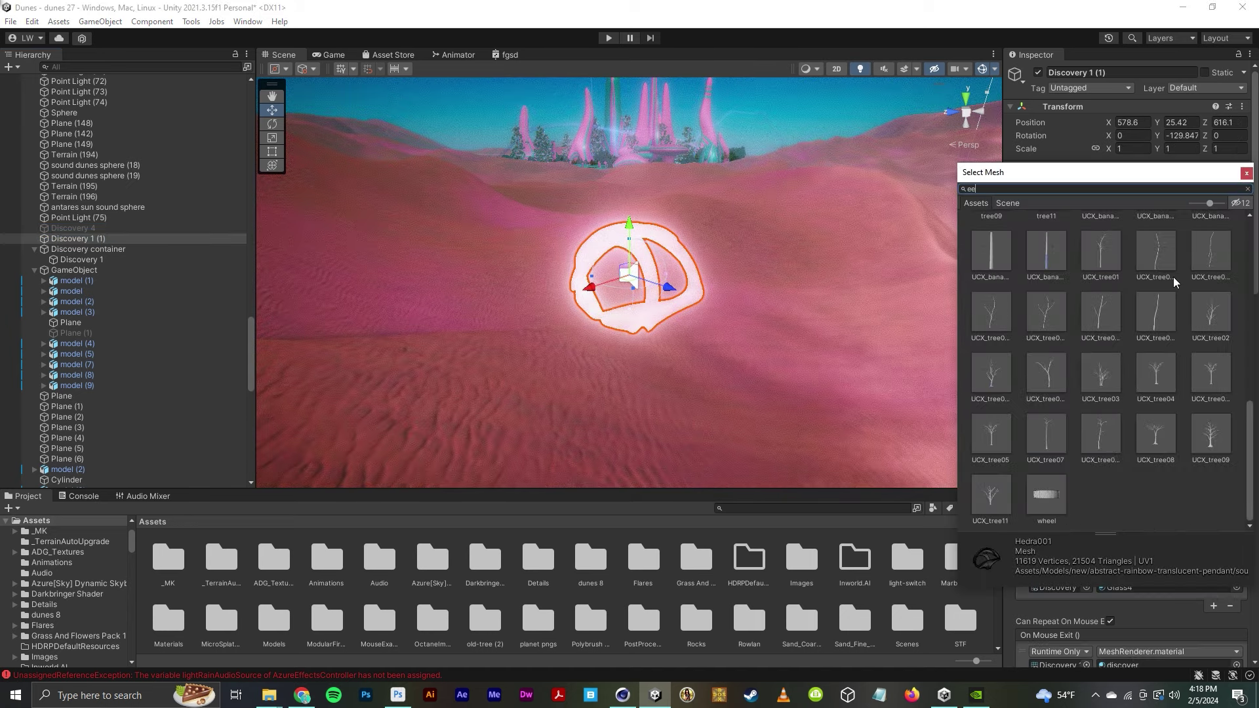
{"action": "type", "text": "_"}
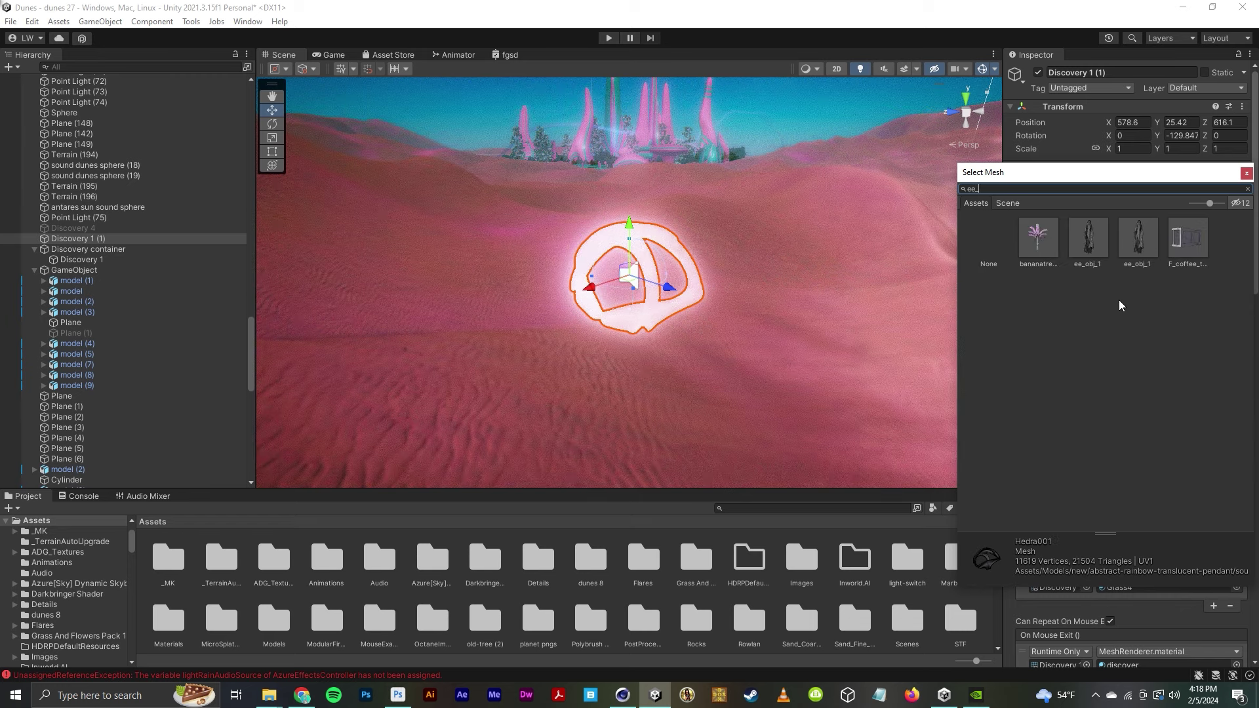
{"action": "left_click", "coordinate": [1136, 249]}
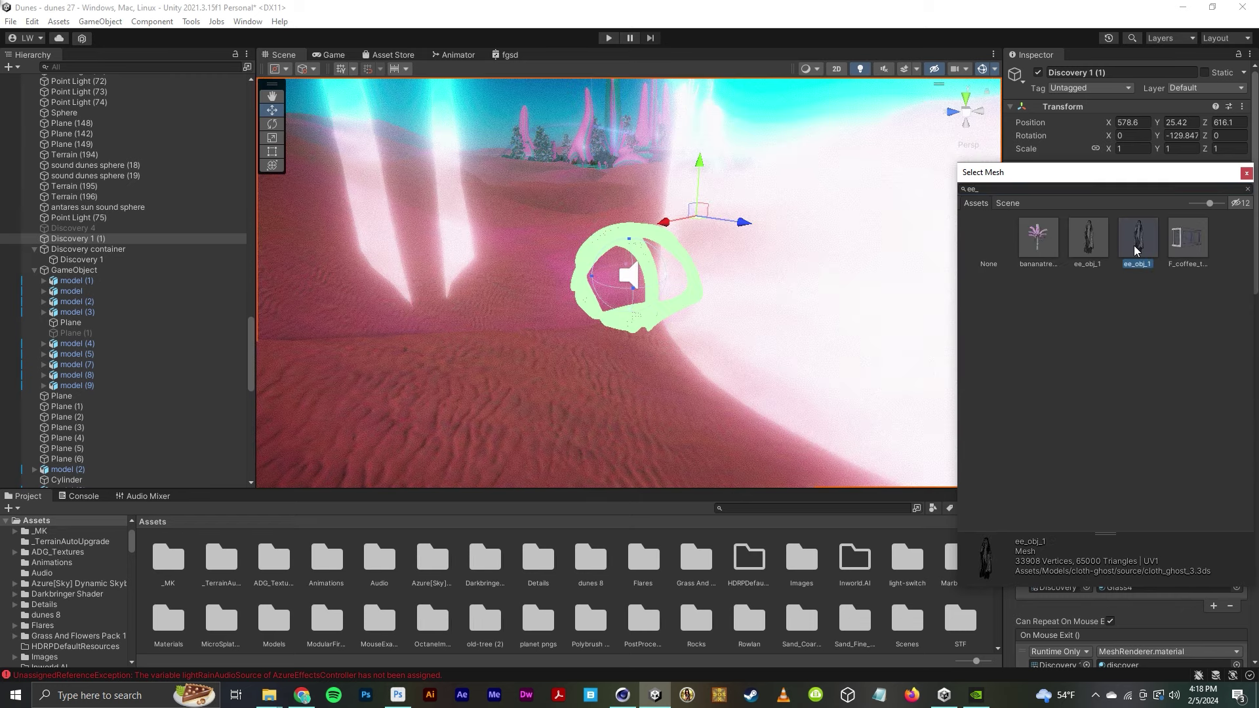
{"action": "left_click", "coordinate": [1247, 174]}
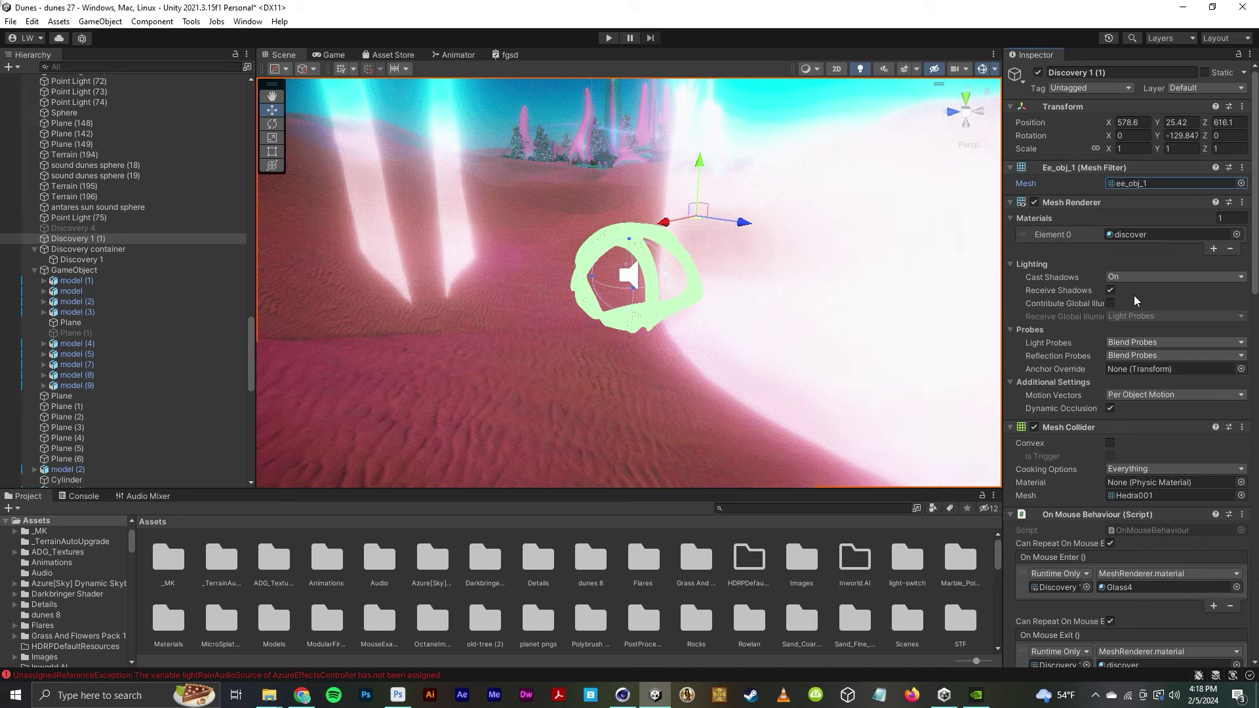
- Set the Mesh Collider's mesh to ee_obj_1 from cloth ghost.fbx
{"action": "scroll", "coordinate": [1219, 471], "scroll_direction": "down", "scroll_amount": 1}
{"action": "left_click", "coordinate": [1240, 460]}
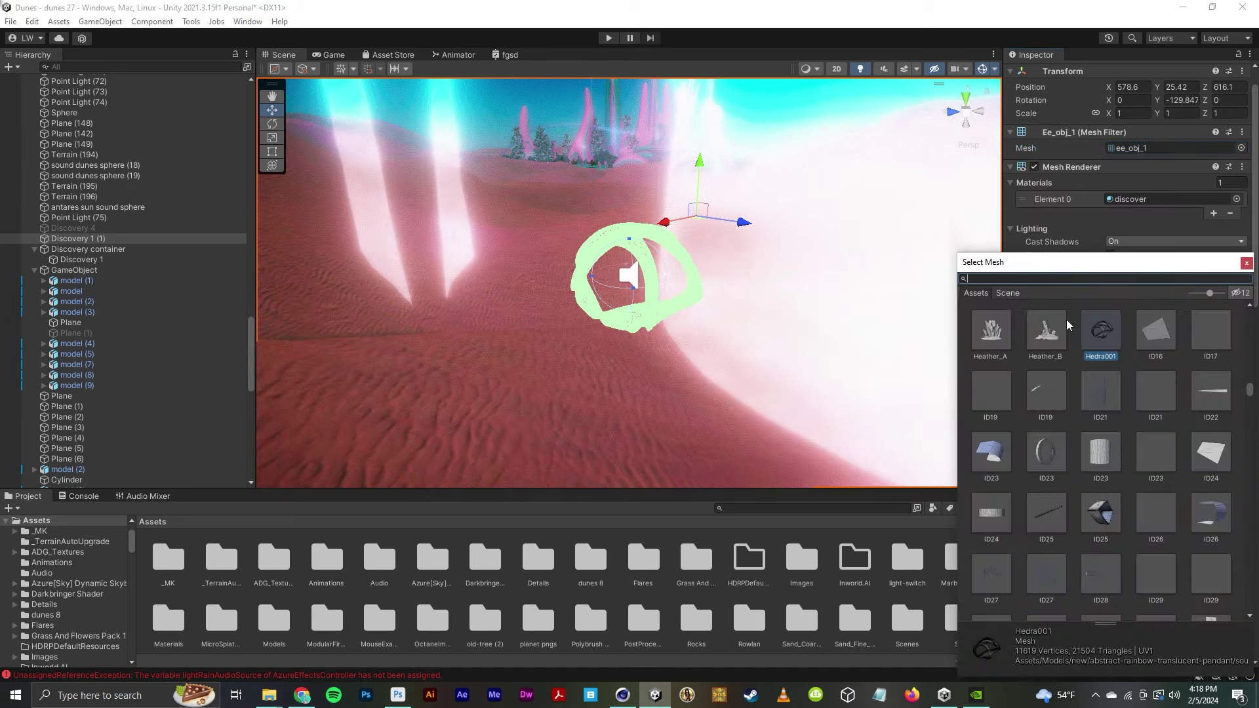
{"action": "type", "text": "ee_"}
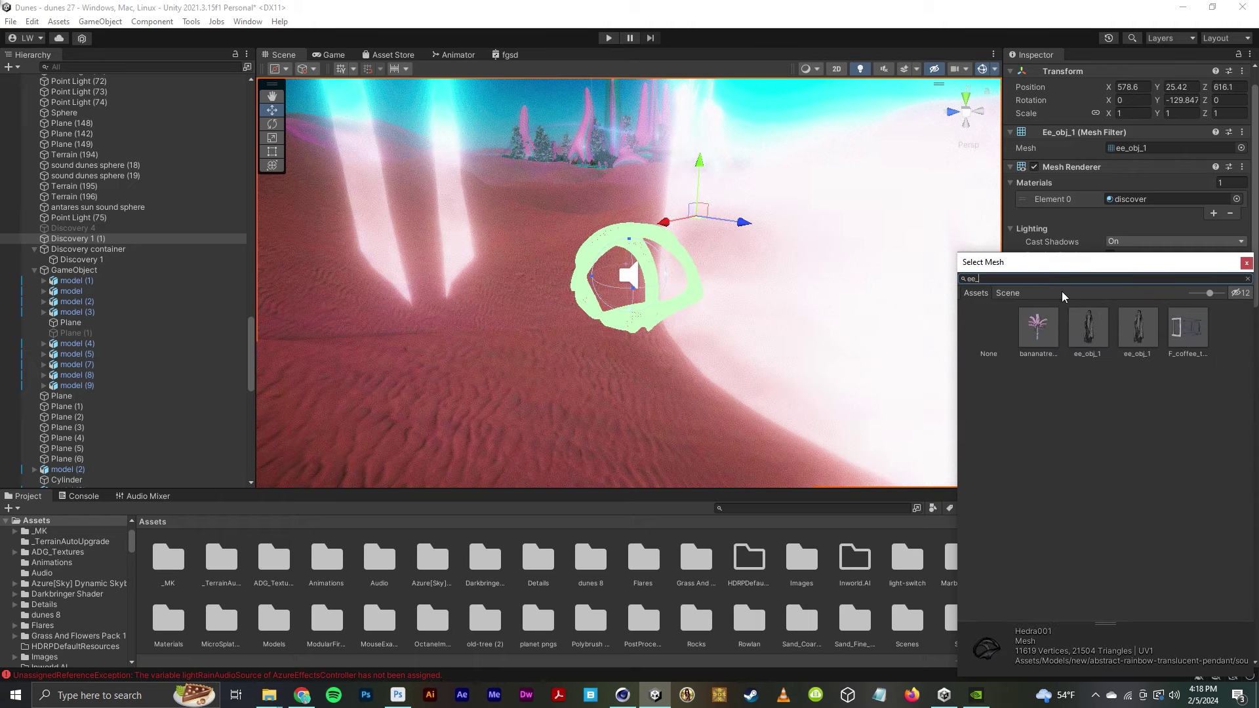
{"action": "left_click", "coordinate": [1088, 333]}
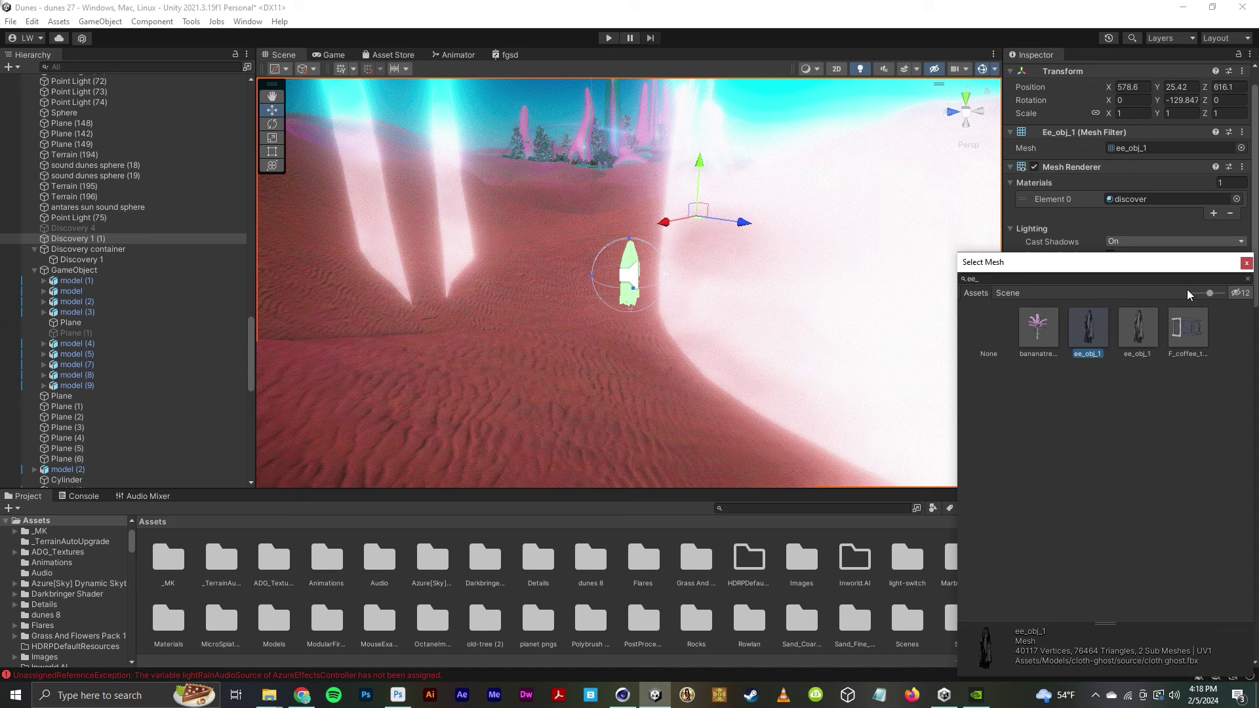
{"action": "left_click", "coordinate": [1245, 264]}
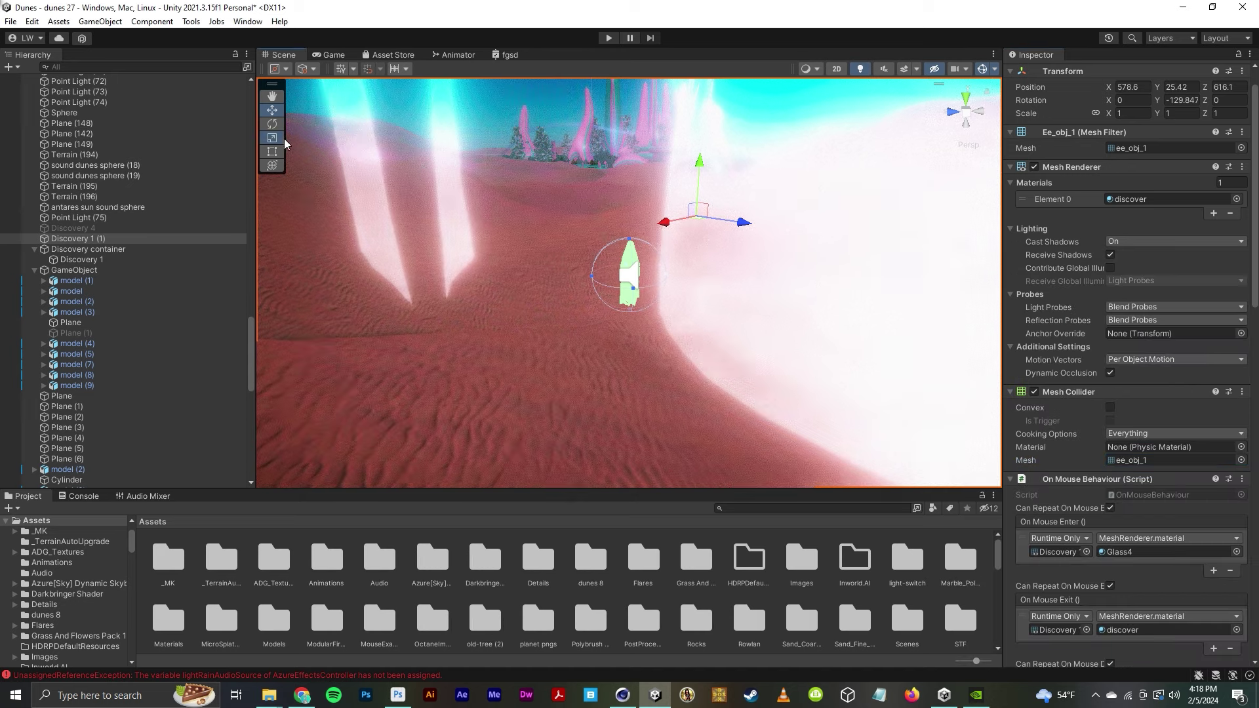
- Scale the ghost mesh down uniformly to about 0.037 and remove its Mesh Collider component
{"action": "left_click_drag", "start_coordinate": [696, 220], "coordinate": [639, 241]}
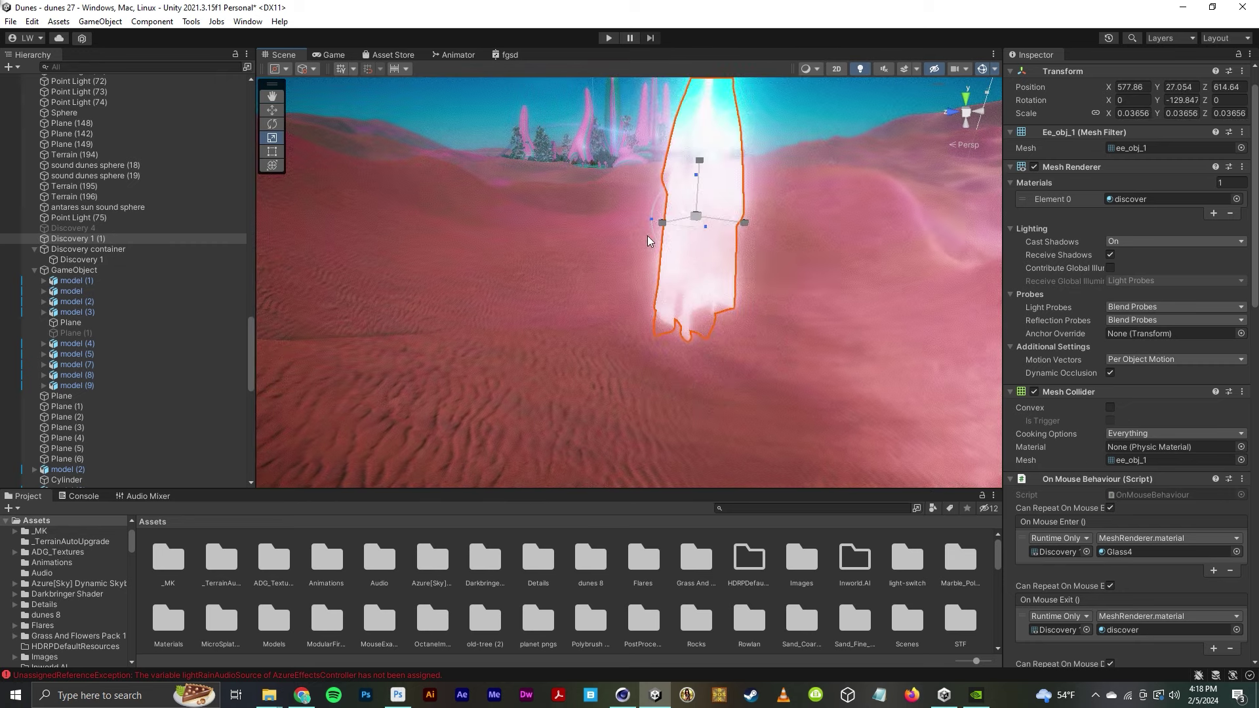
{"action": "left_click", "coordinate": [1241, 392]}
{"action": "left_click", "coordinate": [1168, 453]}
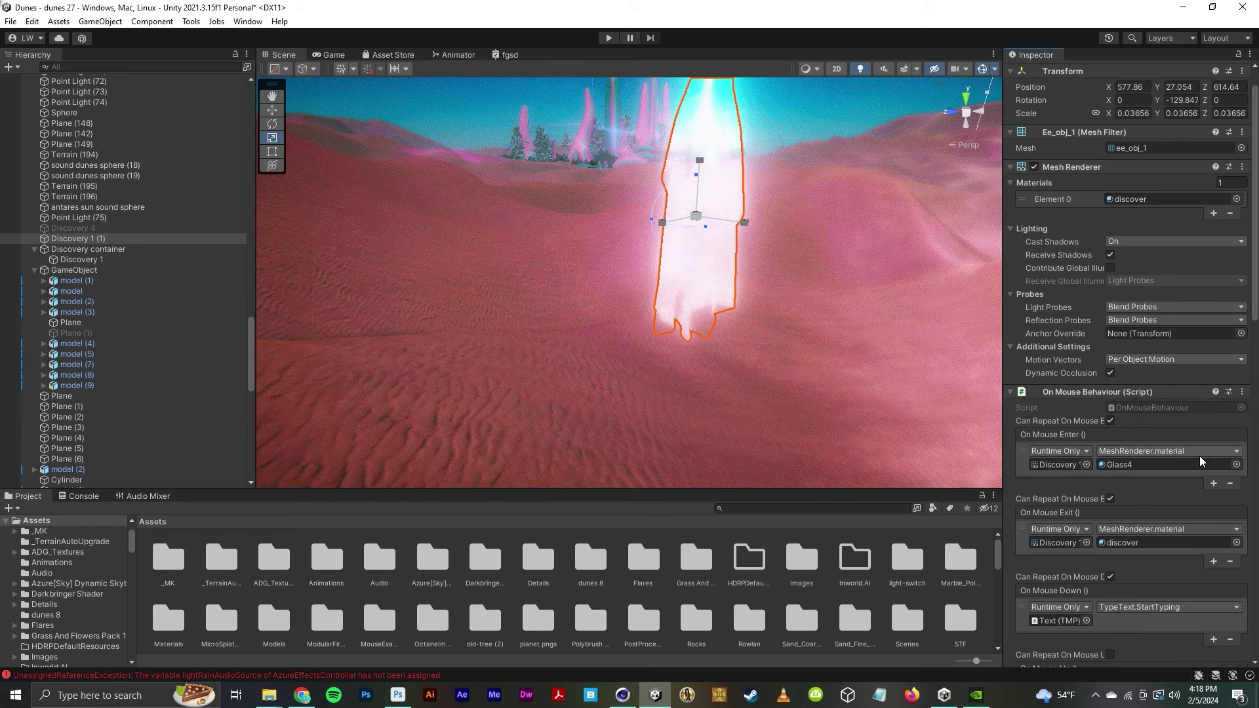
- Resize the ghost figure to a uniform scale of about 0.0184 and settle it on the dune at Y 25.01
{"action": "left_click_drag", "start_coordinate": [695, 217], "coordinate": [666, 233]}
{"action": "left_click", "coordinate": [272, 110]}
{"action": "left_click_drag", "start_coordinate": [719, 192], "coordinate": [725, 272]}
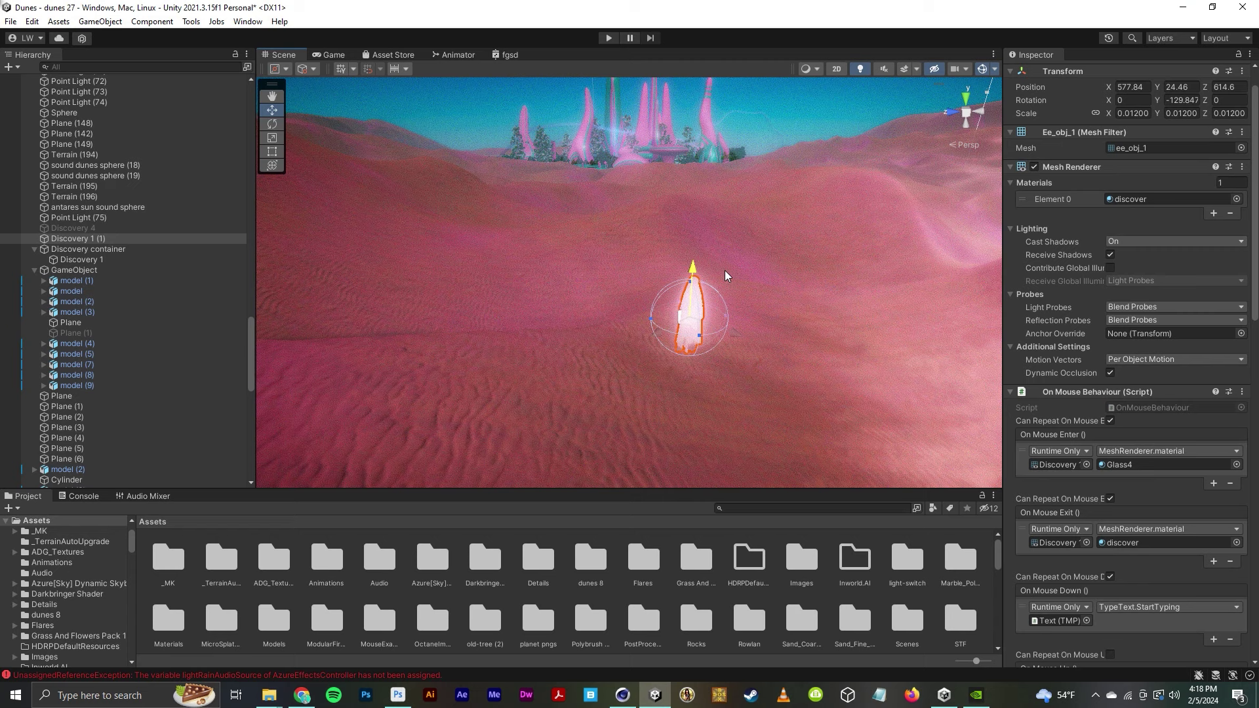
{"action": "left_click", "coordinate": [272, 137]}
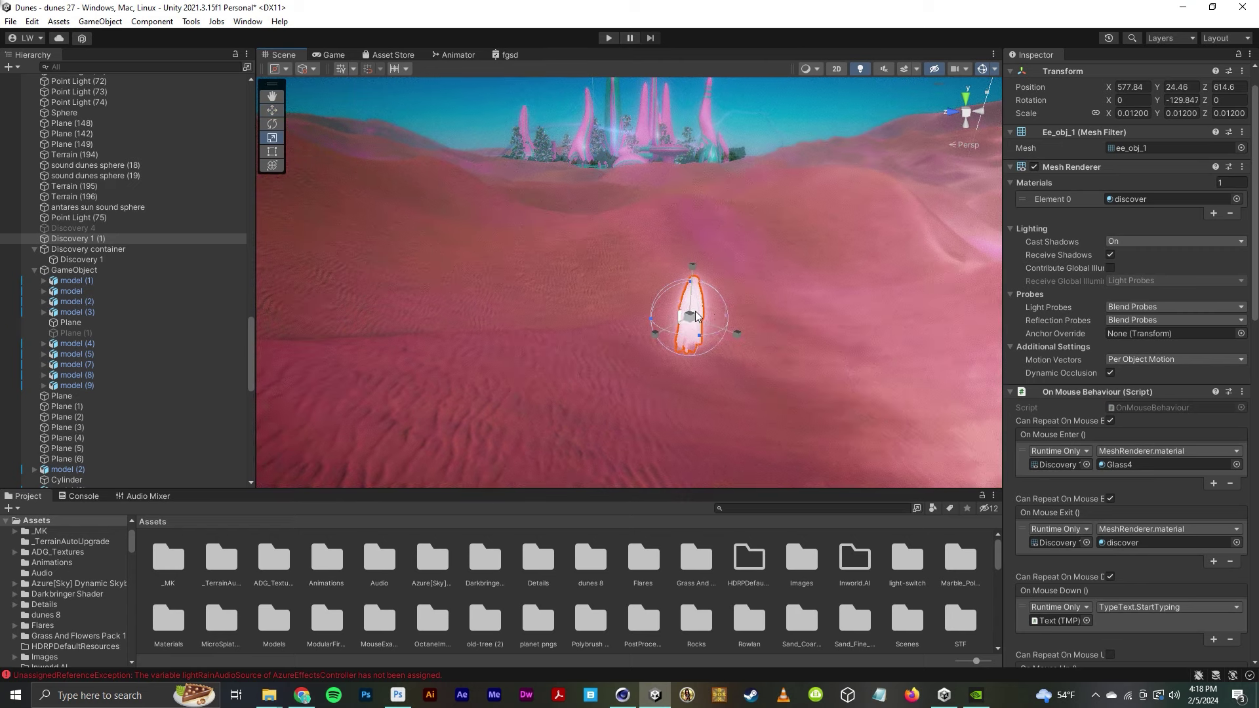
{"action": "left_click_drag", "start_coordinate": [705, 314], "coordinate": [676, 323]}
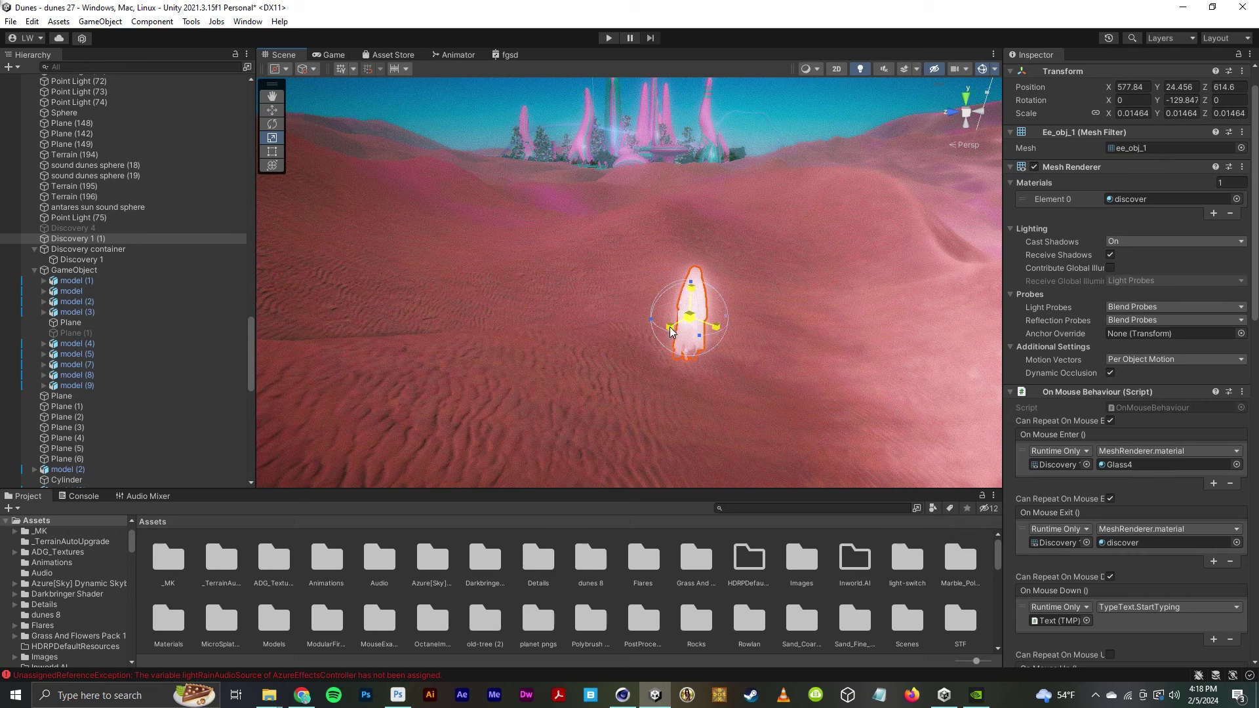
{"action": "left_click", "coordinate": [272, 110]}
{"action": "left_click_drag", "start_coordinate": [693, 281], "coordinate": [696, 260]}
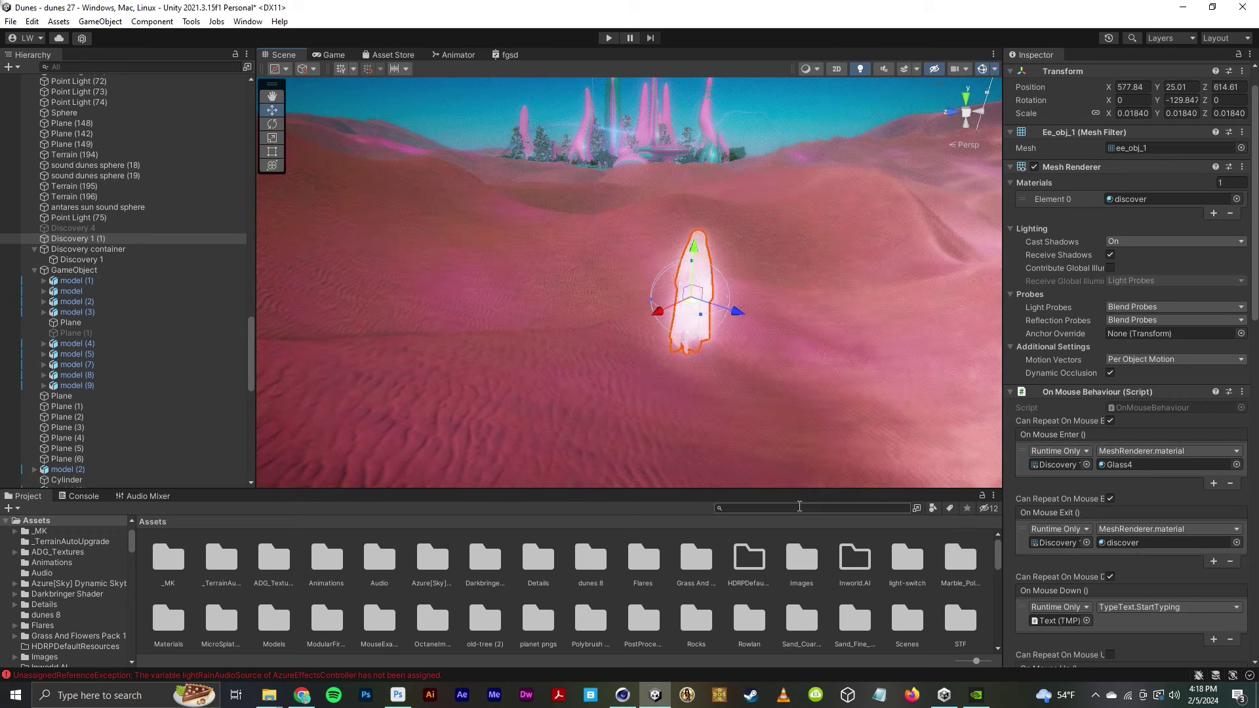
- Search the project assets for "cloth" and apply the cloth2 material to the ghost figure
{"action": "scroll", "coordinate": [1137, 465], "scroll_direction": "down", "scroll_amount": 15}
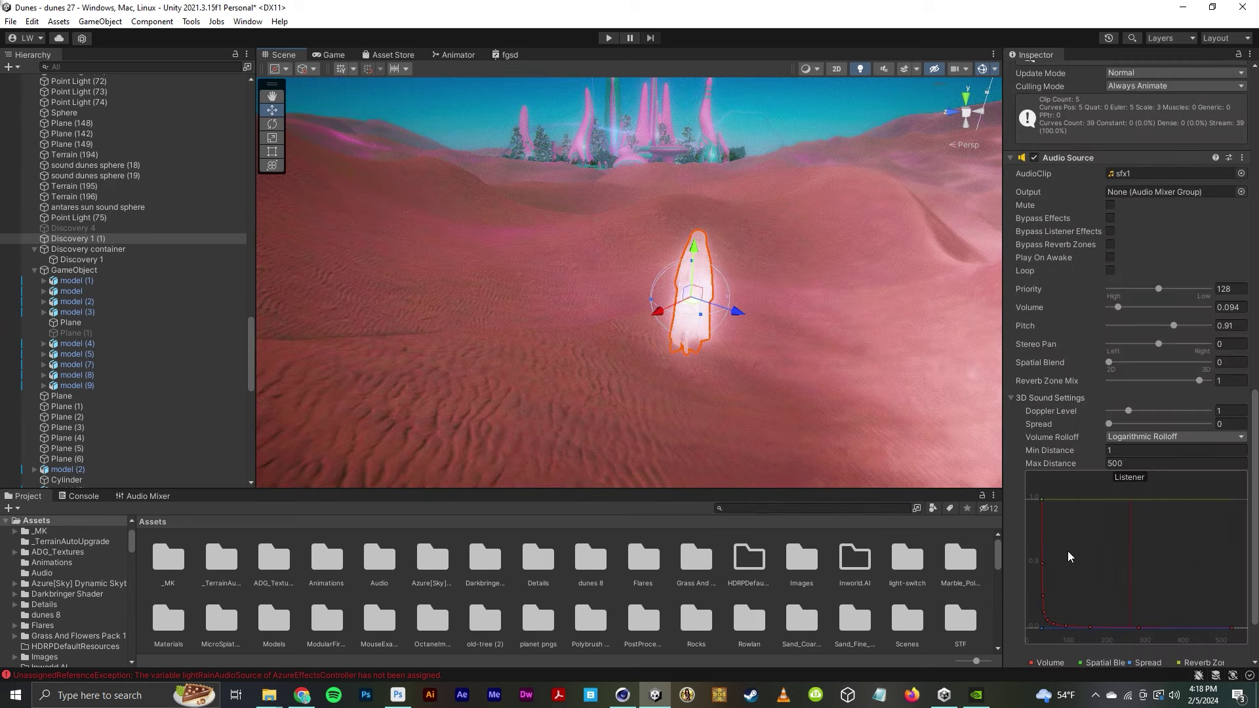
{"action": "left_click", "coordinate": [780, 510]}
{"action": "type", "text": "cloth"}
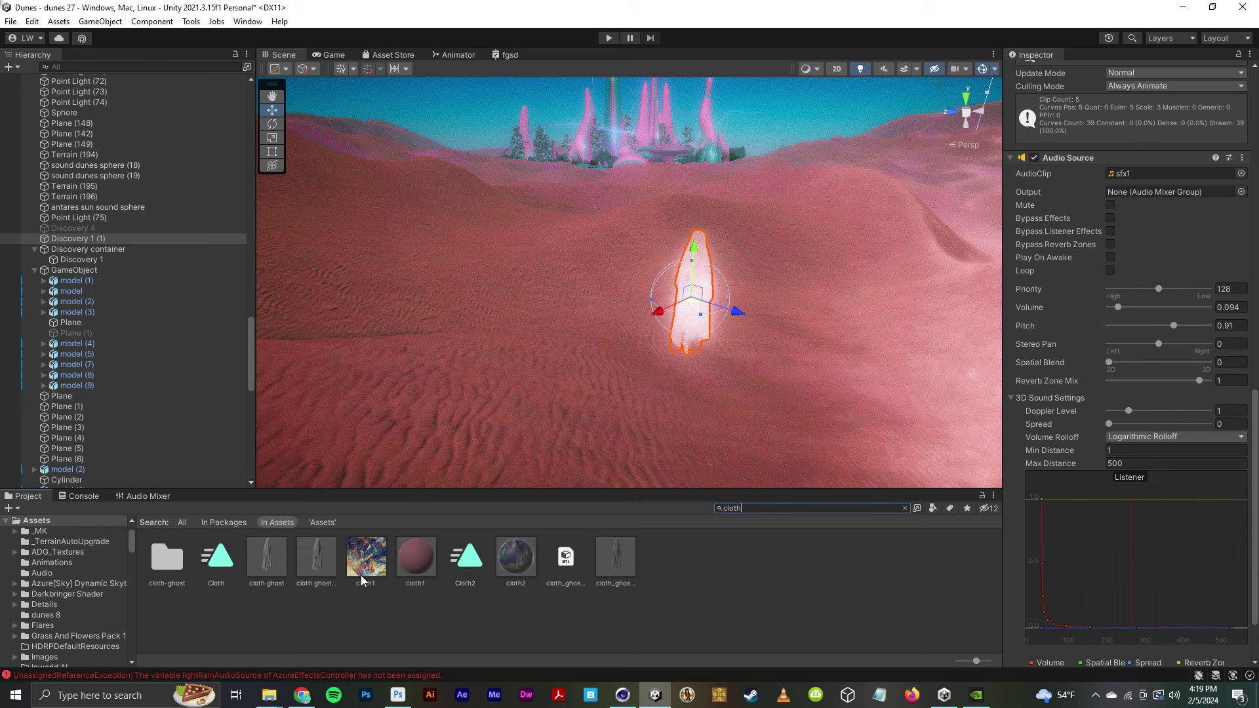
{"action": "left_click_drag", "start_coordinate": [527, 577], "coordinate": [688, 295]}
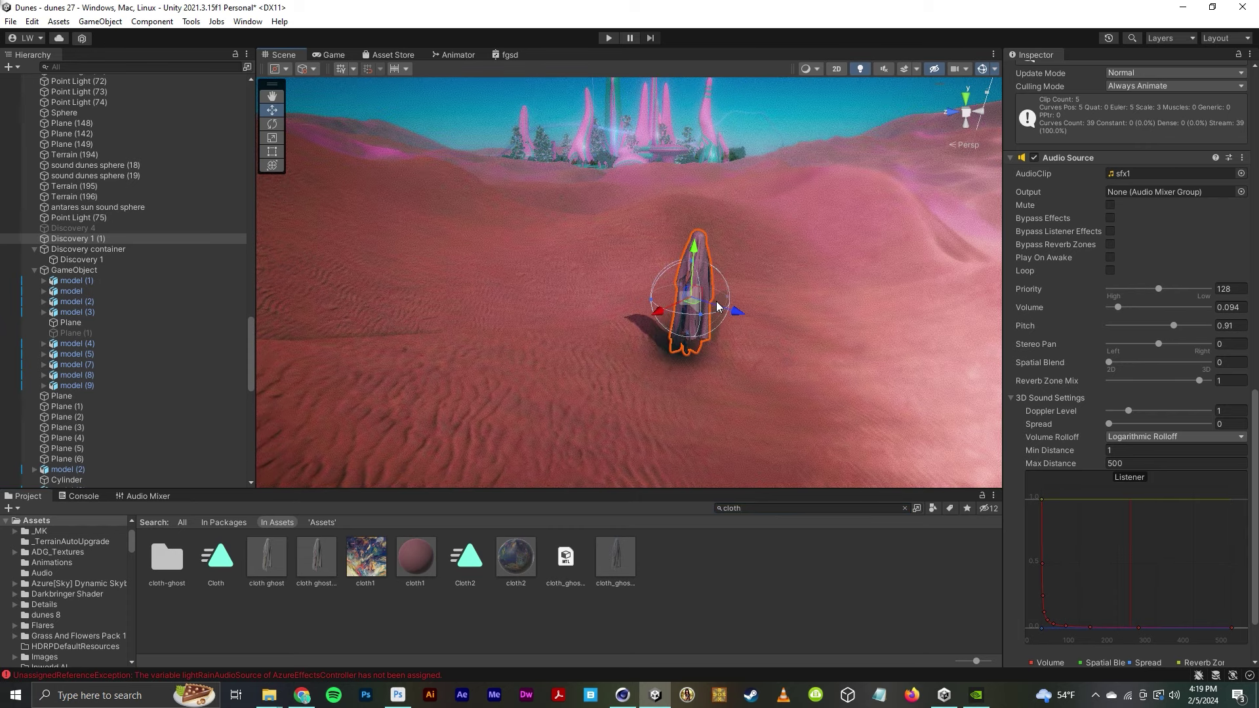
{"action": "key", "text": "f"}
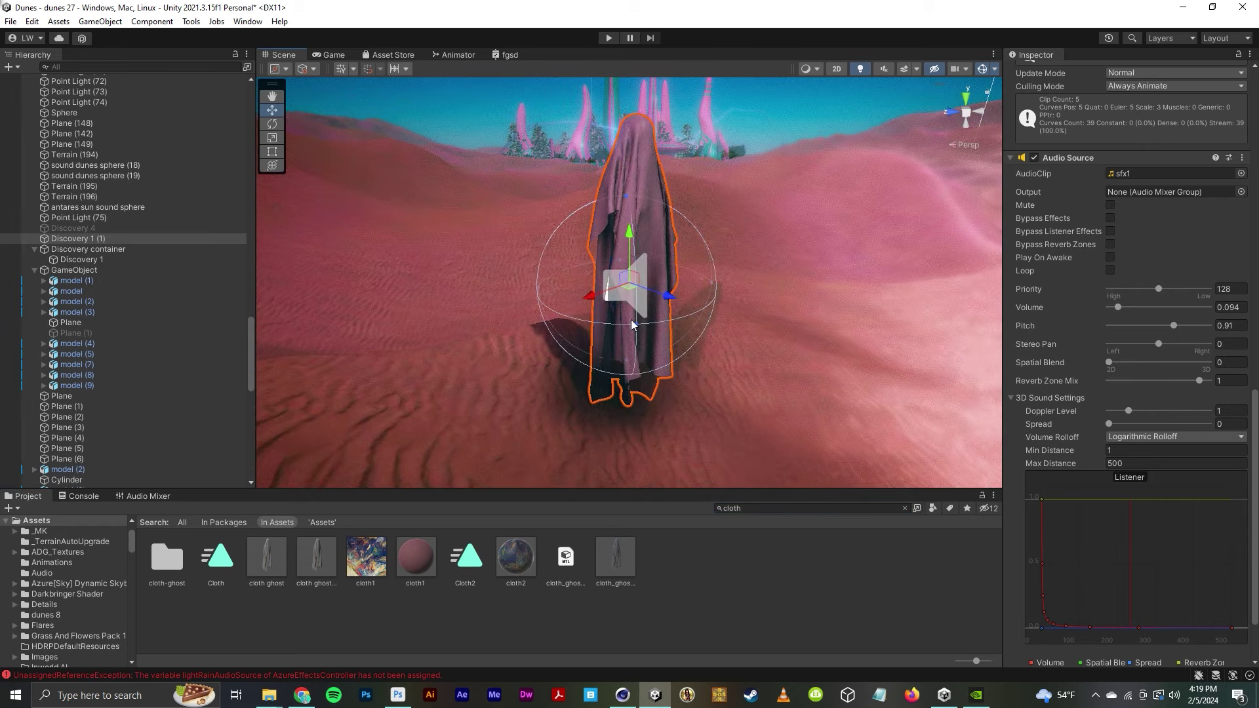
{"action": "left_click_drag", "start_coordinate": [627, 324], "coordinate": [593, 338], "text": "alt"}
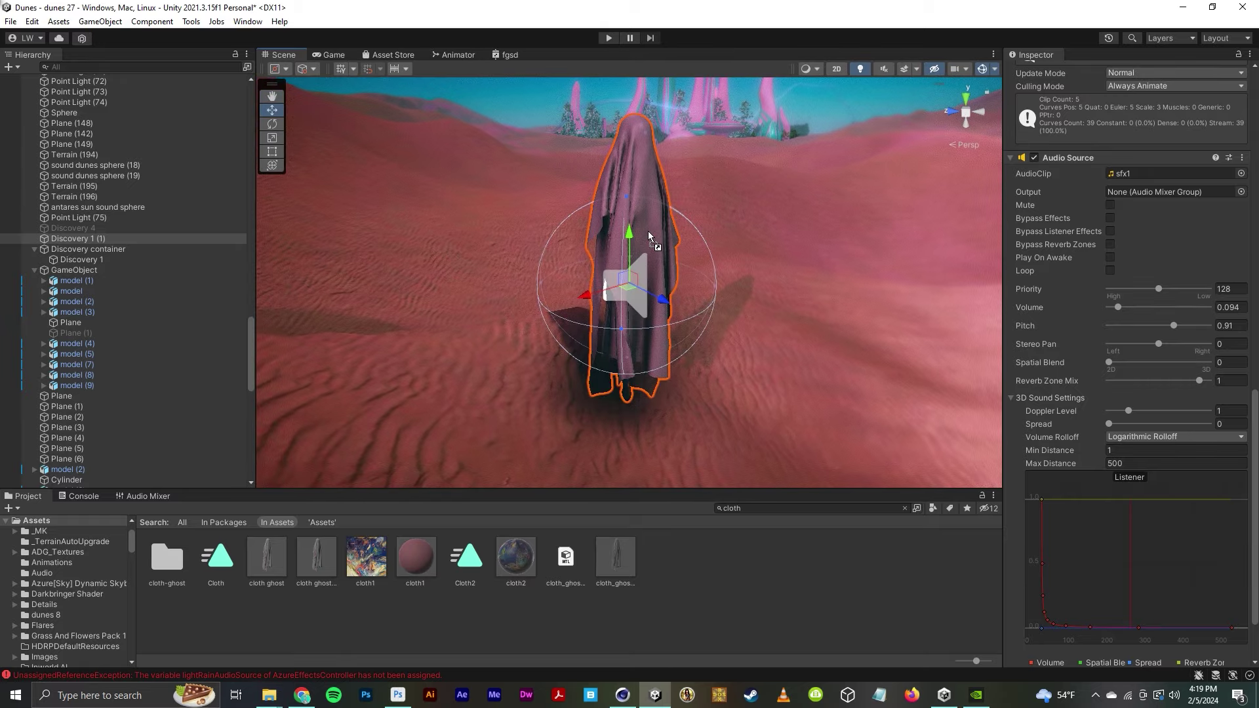
- Apply the cloth1 material to the ghost figure and adjust its height on the dune to Y 24.783
{"action": "left_click_drag", "start_coordinate": [644, 232], "coordinate": [645, 233]}
{"action": "left_click_drag", "start_coordinate": [640, 289], "coordinate": [688, 273], "text": "alt"}
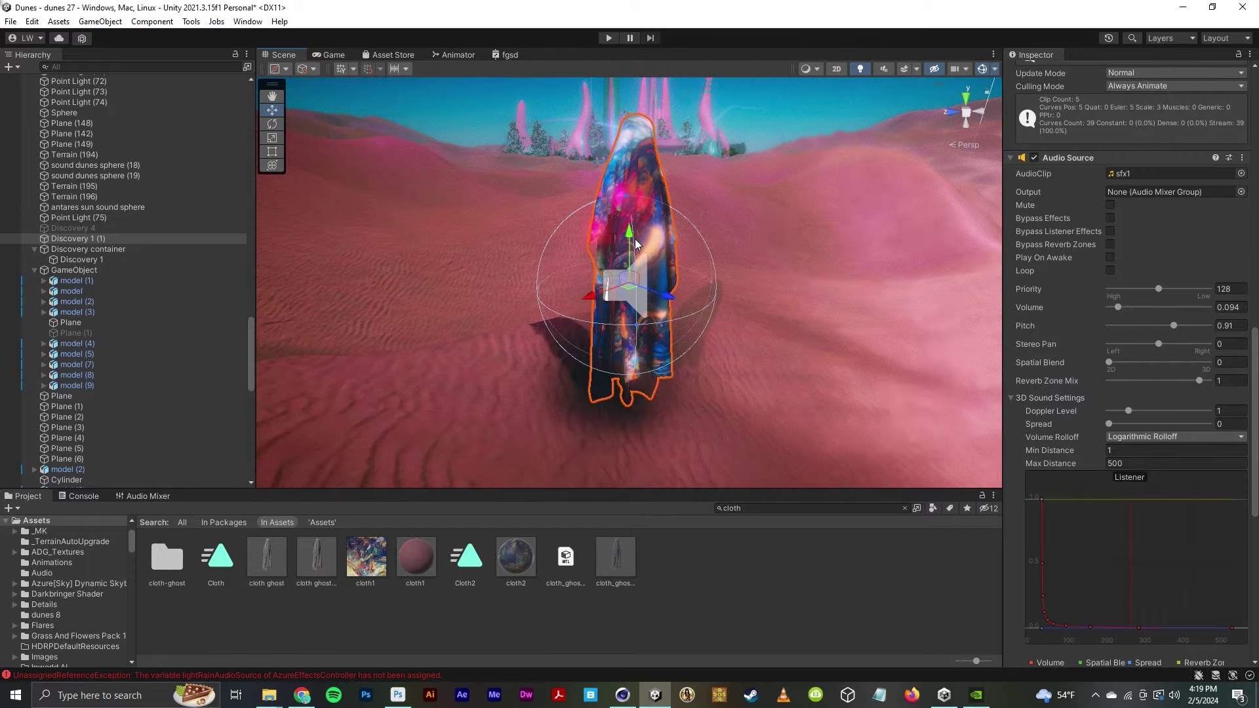
{"action": "mouse_move", "coordinate": [635, 229]}
{"action": "left_mouse_down"}
{"action": "mouse_move", "coordinate": [636, 247]}
{"action": "mouse_move", "coordinate": [637, 196]}
{"action": "mouse_move", "coordinate": [636, 218]}
{"action": "left_mouse_up"}
{"action": "left_click_drag", "start_coordinate": [629, 268], "coordinate": [619, 353], "text": "alt"}
{"action": "scroll", "coordinate": [621, 341], "scroll_direction": "down", "scroll_amount": 5}
{"action": "left_click", "coordinate": [272, 124]}
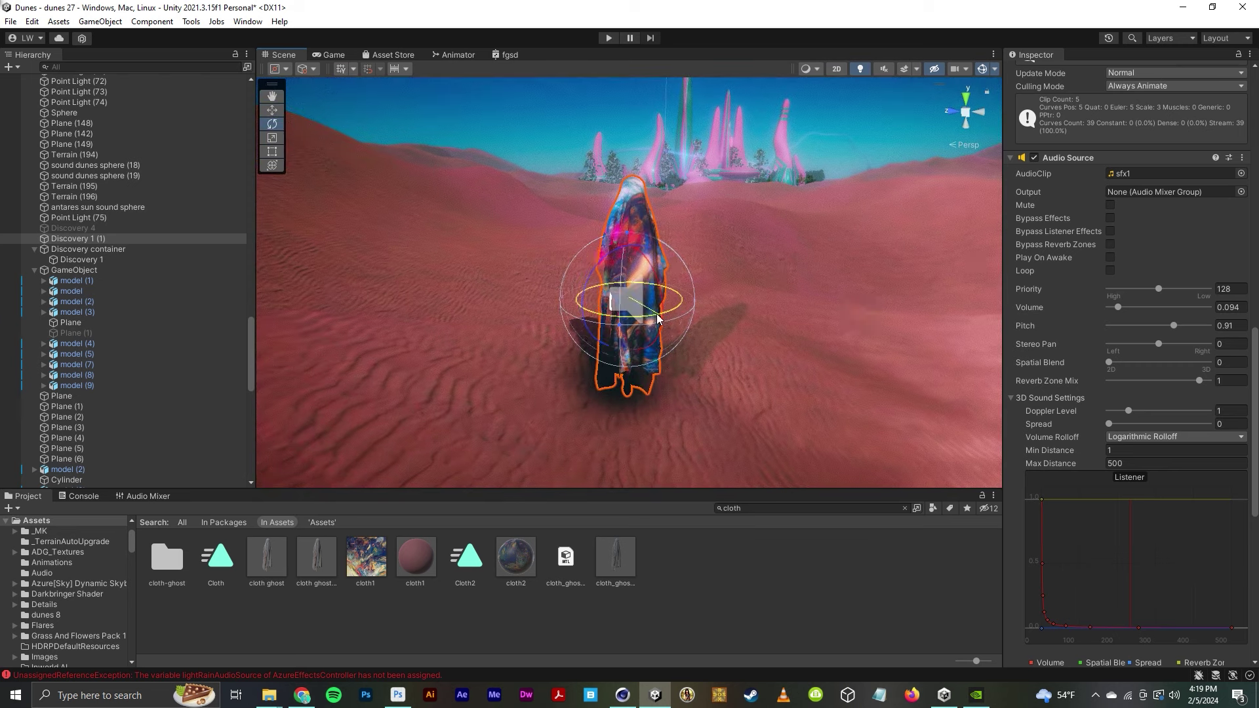
{"action": "left_click_drag", "start_coordinate": [624, 270], "coordinate": [708, 254], "text": "alt"}
{"action": "scroll", "coordinate": [1257, 445], "scroll_direction": "up", "scroll_amount": 15}
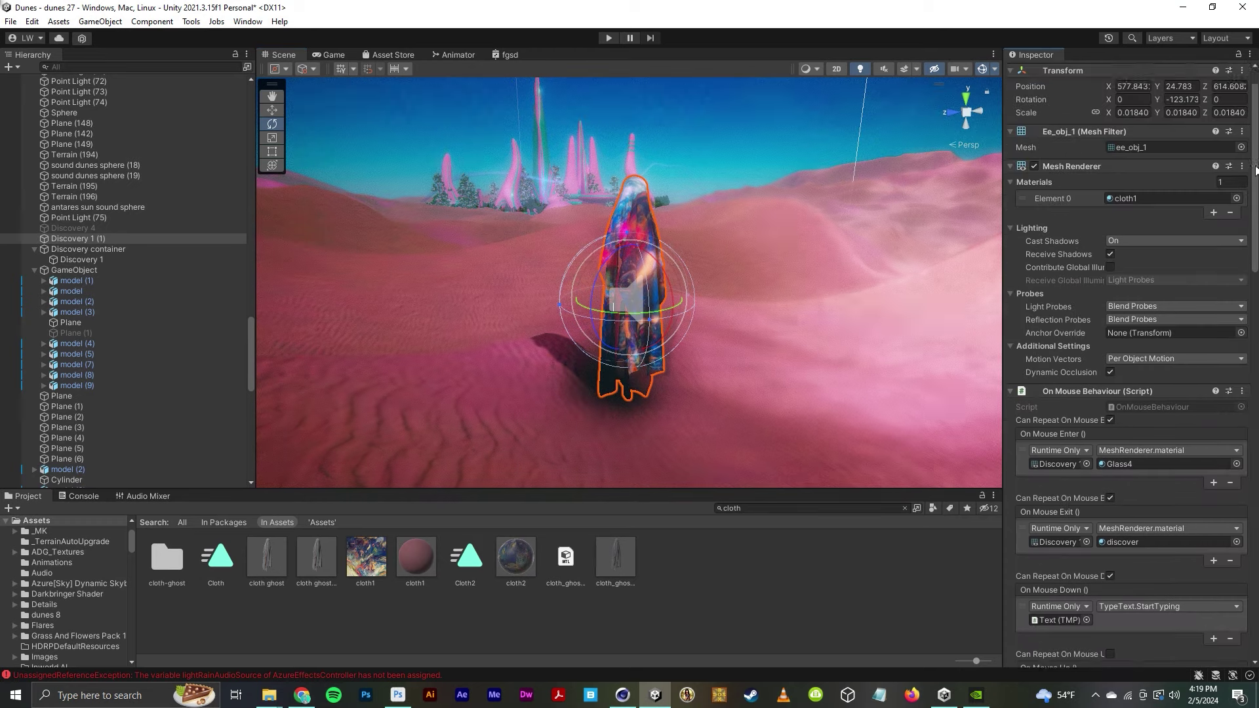
{"action": "scroll", "coordinate": [730, 357], "scroll_direction": "down", "scroll_amount": 4}
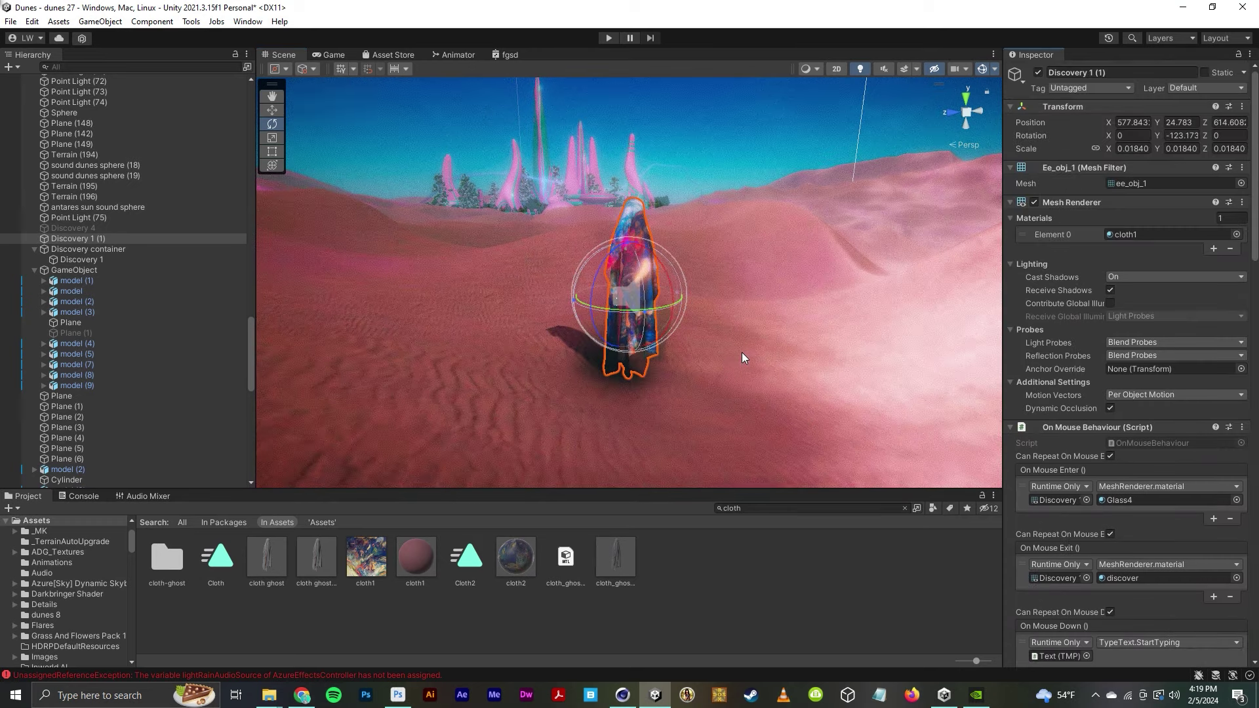
{"action": "scroll", "coordinate": [708, 350], "scroll_direction": "up", "scroll_amount": 6}
{"action": "scroll", "coordinate": [708, 350], "scroll_direction": "down", "scroll_amount": 3}
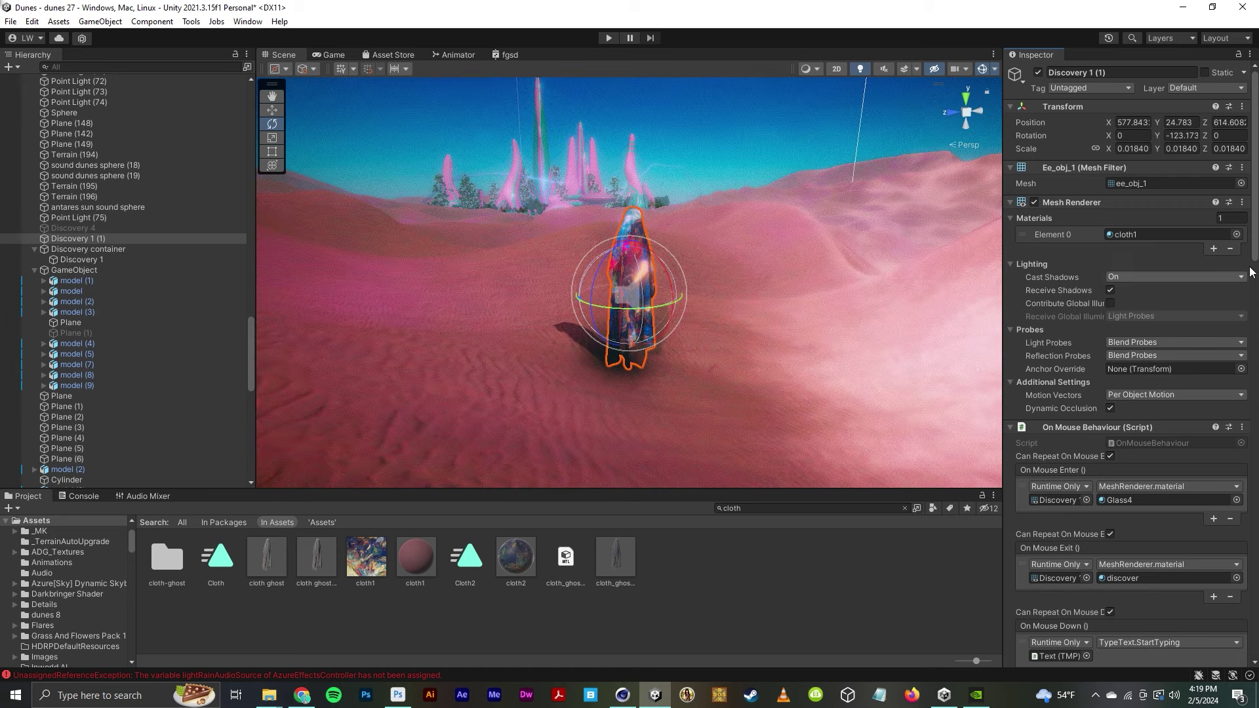
- Remove the material-swap actions from the ghost's On Mouse Enter and On Mouse Exit events
{"action": "scroll", "coordinate": [1255, 249], "scroll_direction": "down", "scroll_amount": 5}
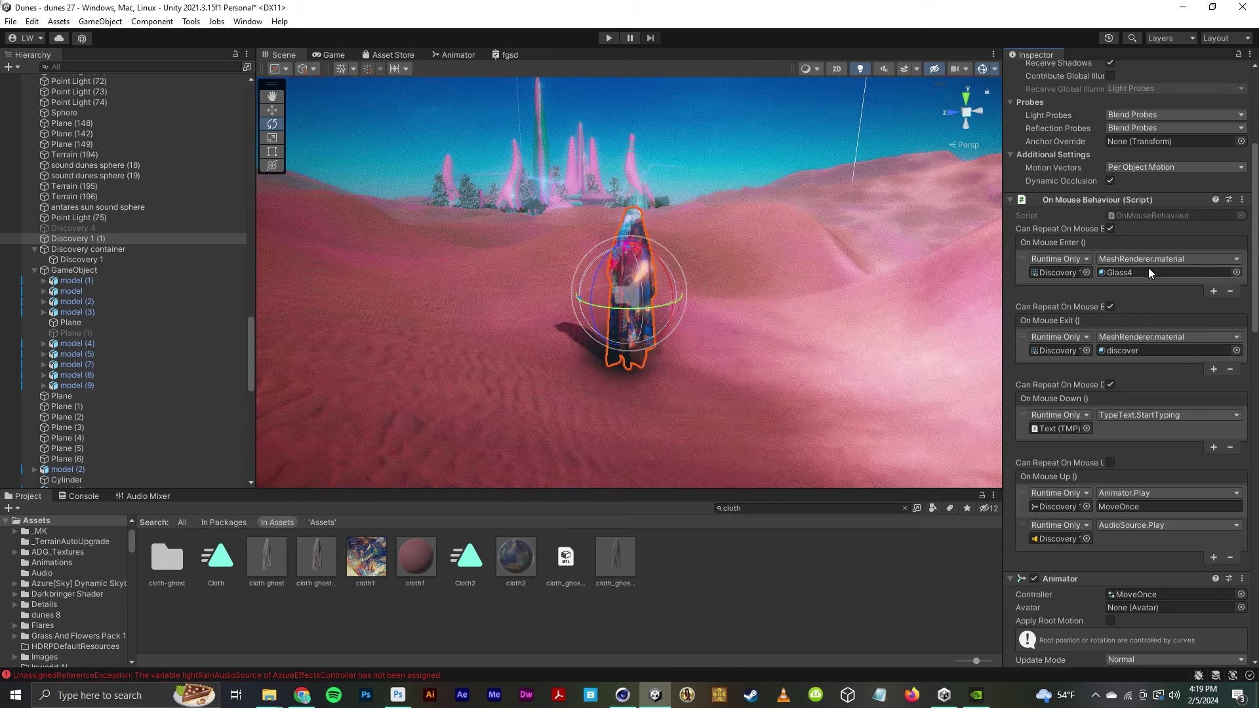
{"action": "left_click", "coordinate": [1230, 291]}
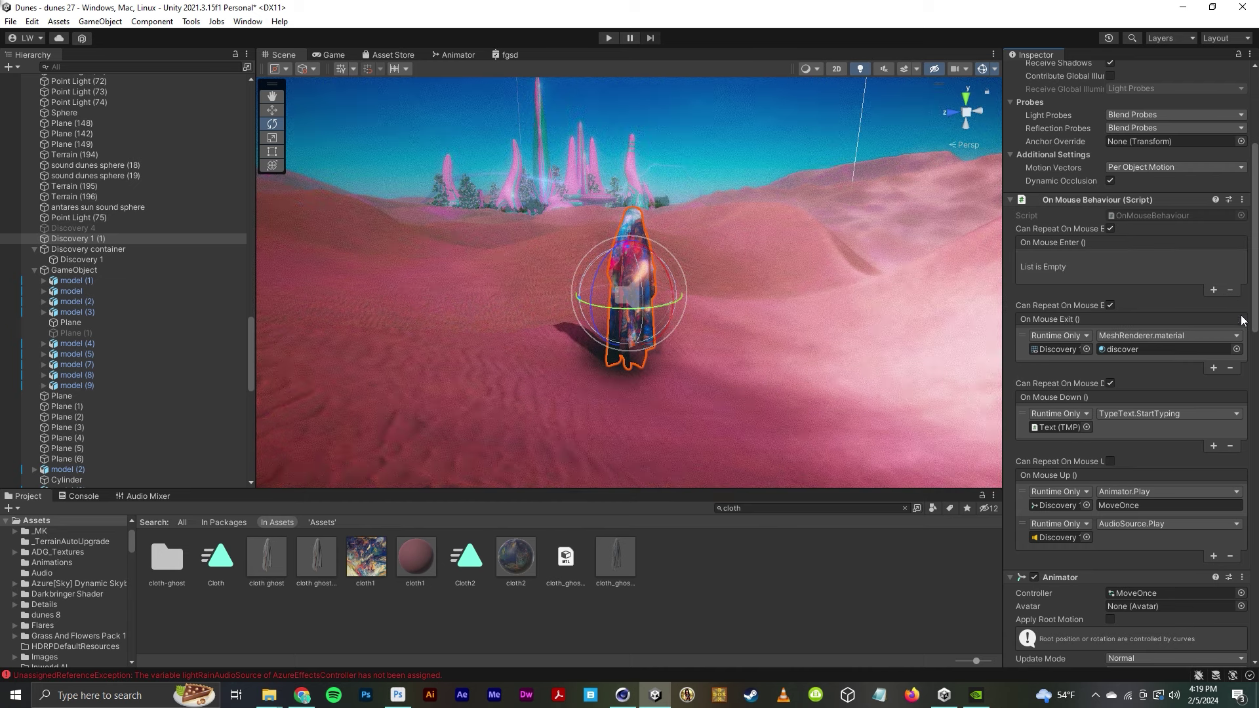
{"action": "left_click", "coordinate": [1230, 368]}
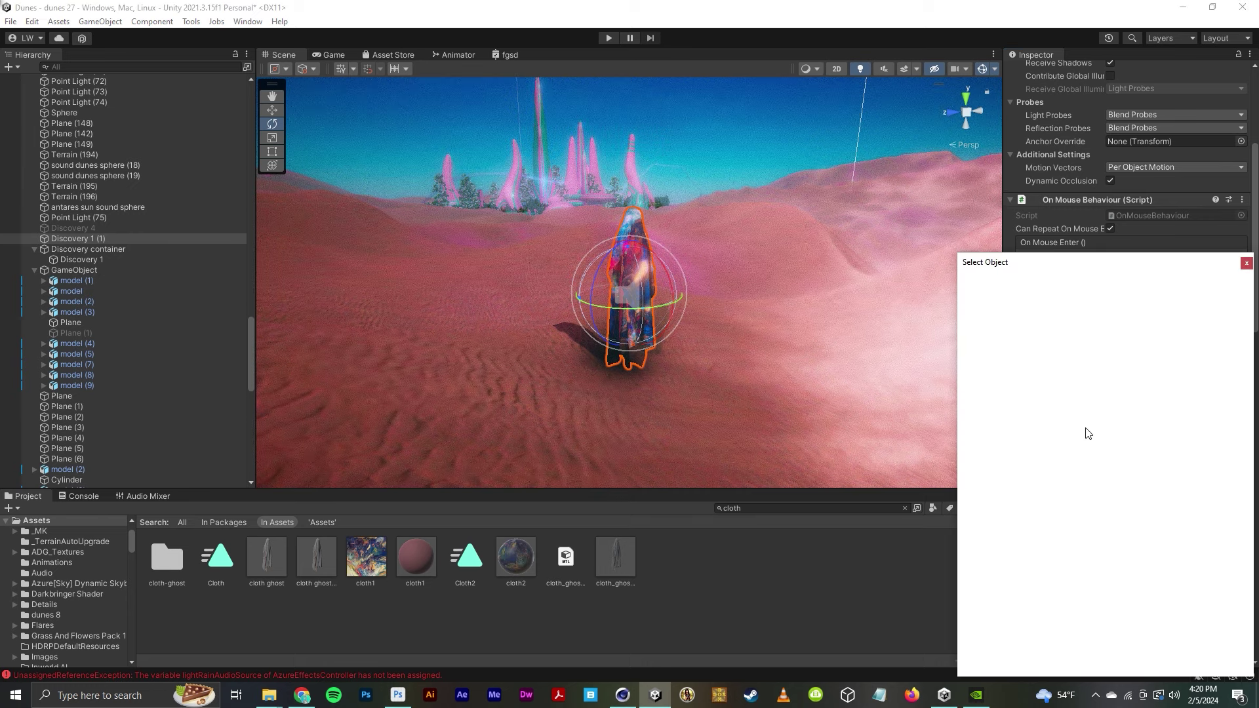
- Set the ghost's On Mouse Down event to target Text (TMP) (3) and call TypeText.StartTyping
{"action": "type", "text": "te"}
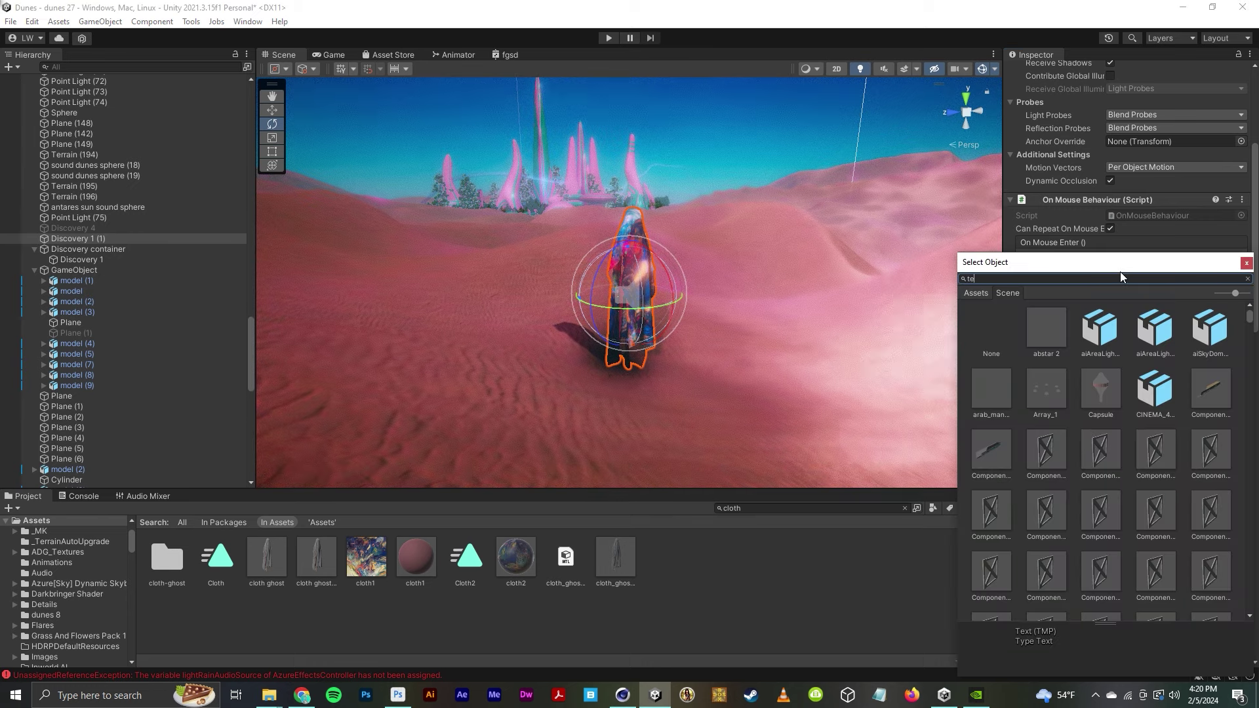
{"action": "type", "text": "xt 3"}
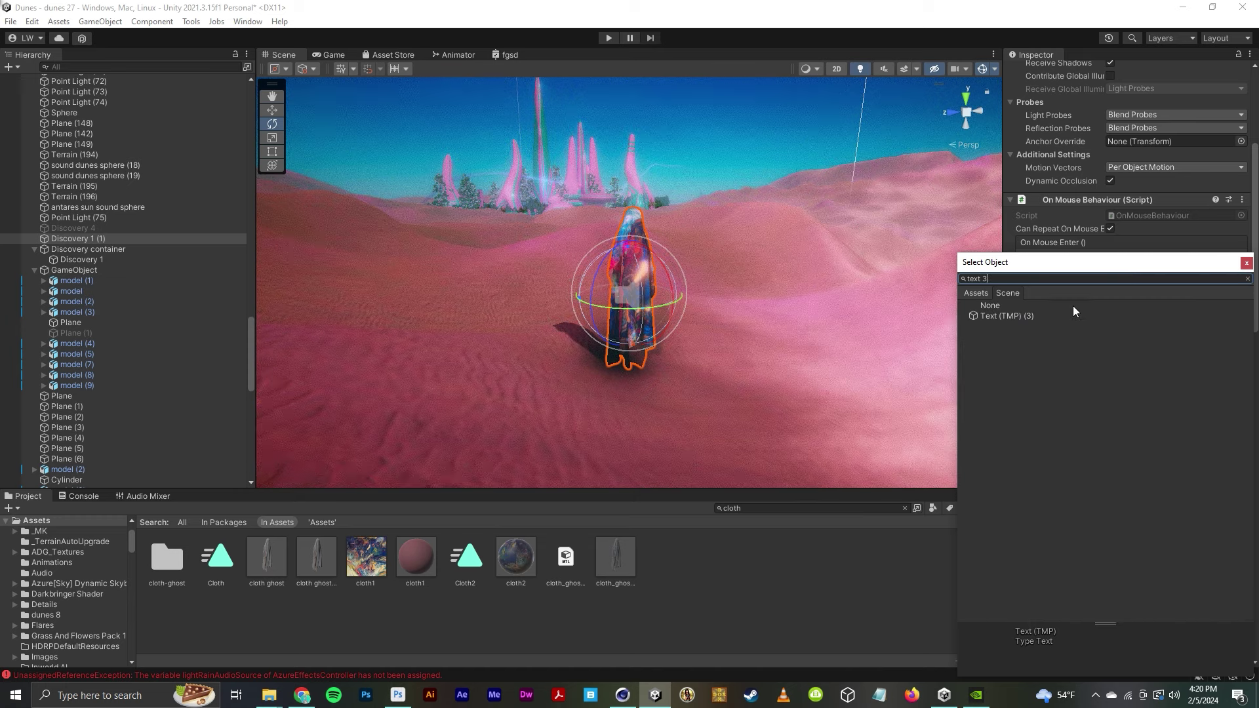
{"action": "left_click", "coordinate": [1045, 315]}
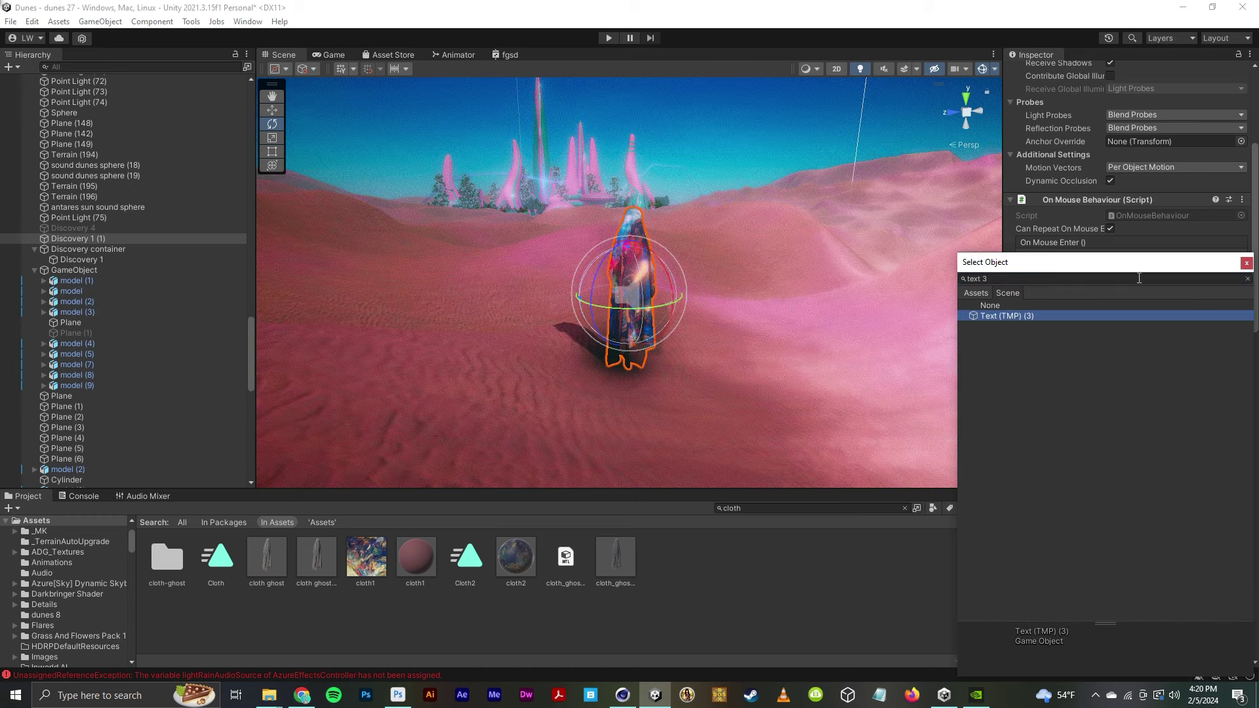
{"action": "double_click", "coordinate": [1145, 316]}
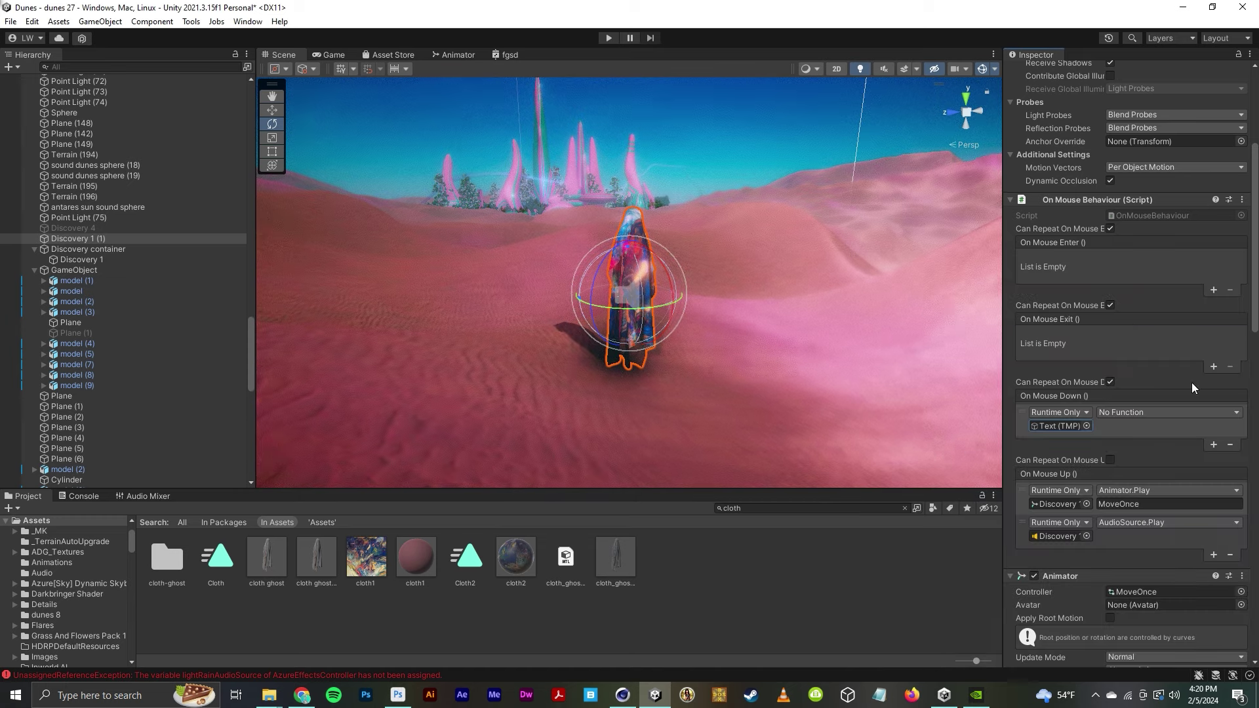
{"action": "left_click", "coordinate": [1135, 412]}
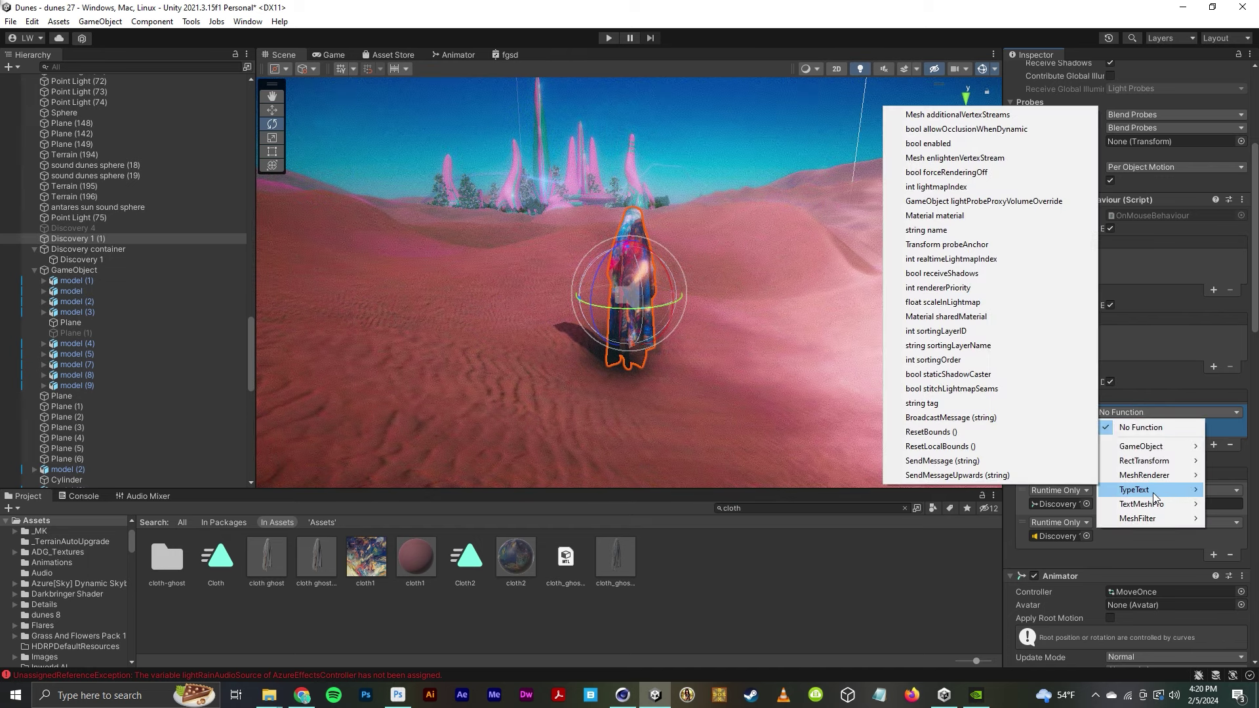
{"action": "mouse_move", "coordinate": [1153, 497]}
{"action": "left_click", "coordinate": [970, 648]}
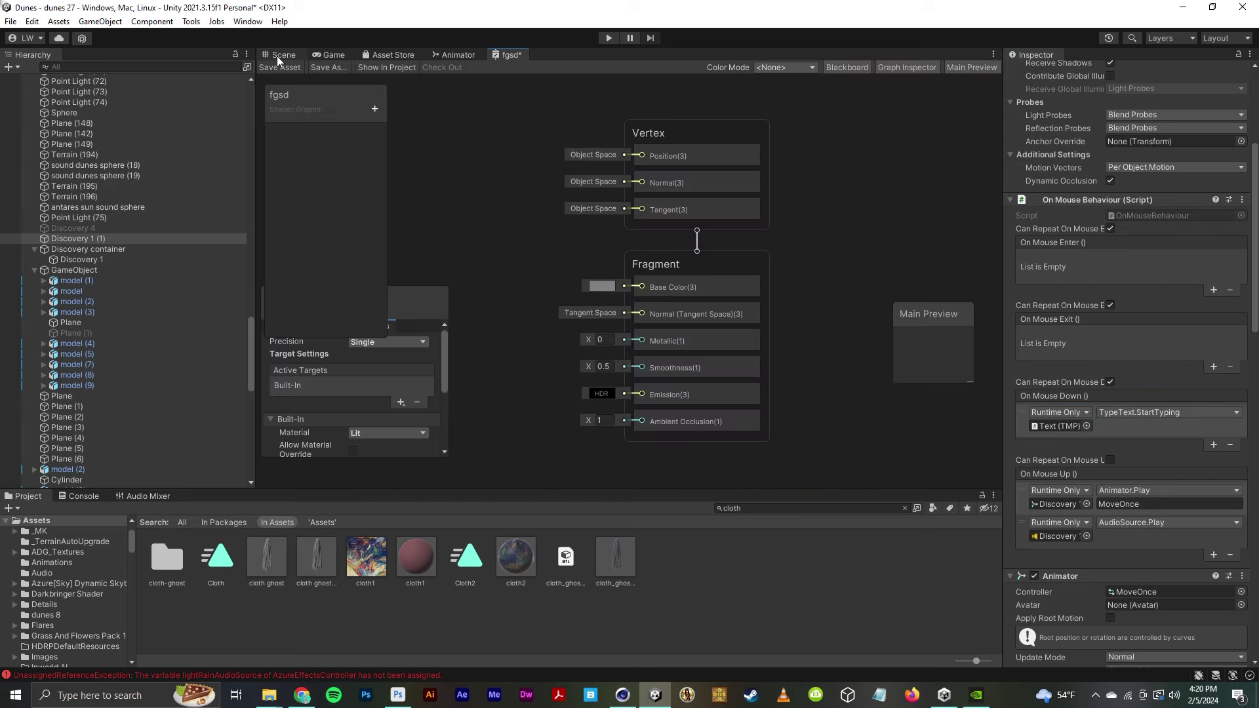
- View the MoveOnce controller's animation states and return to the scene
{"action": "left_click", "coordinate": [459, 54]}
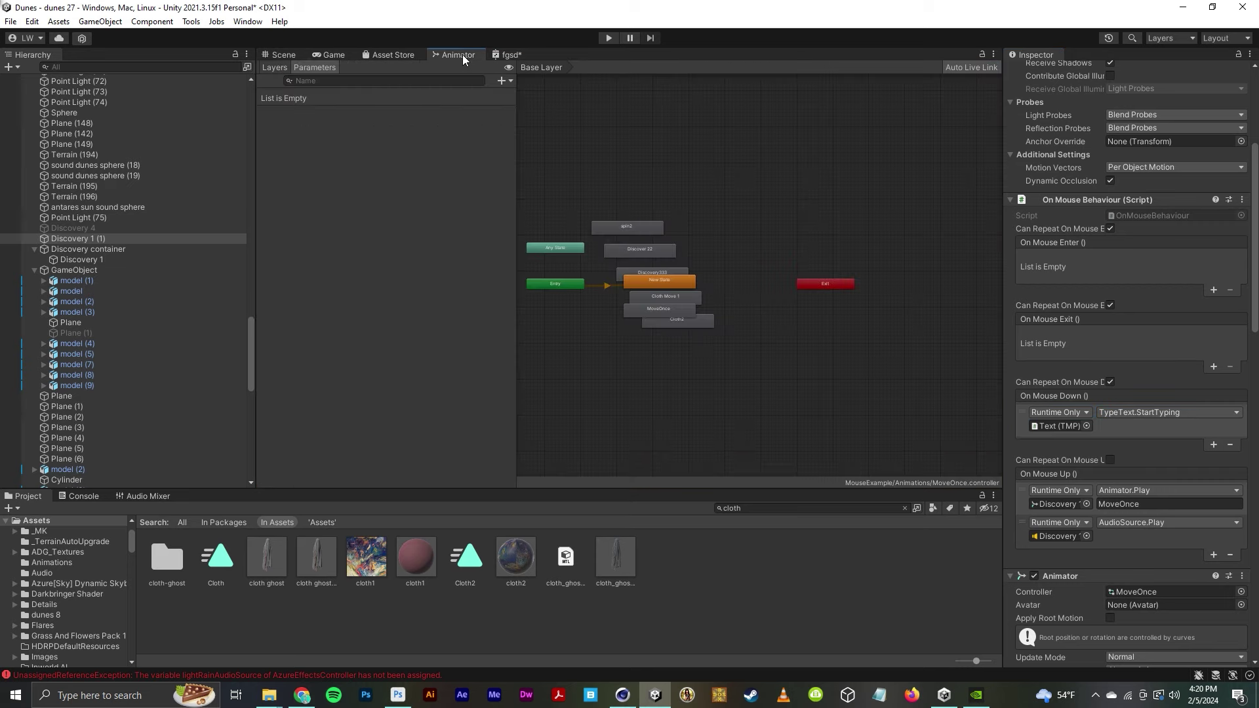
{"action": "left_click", "coordinate": [296, 53]}
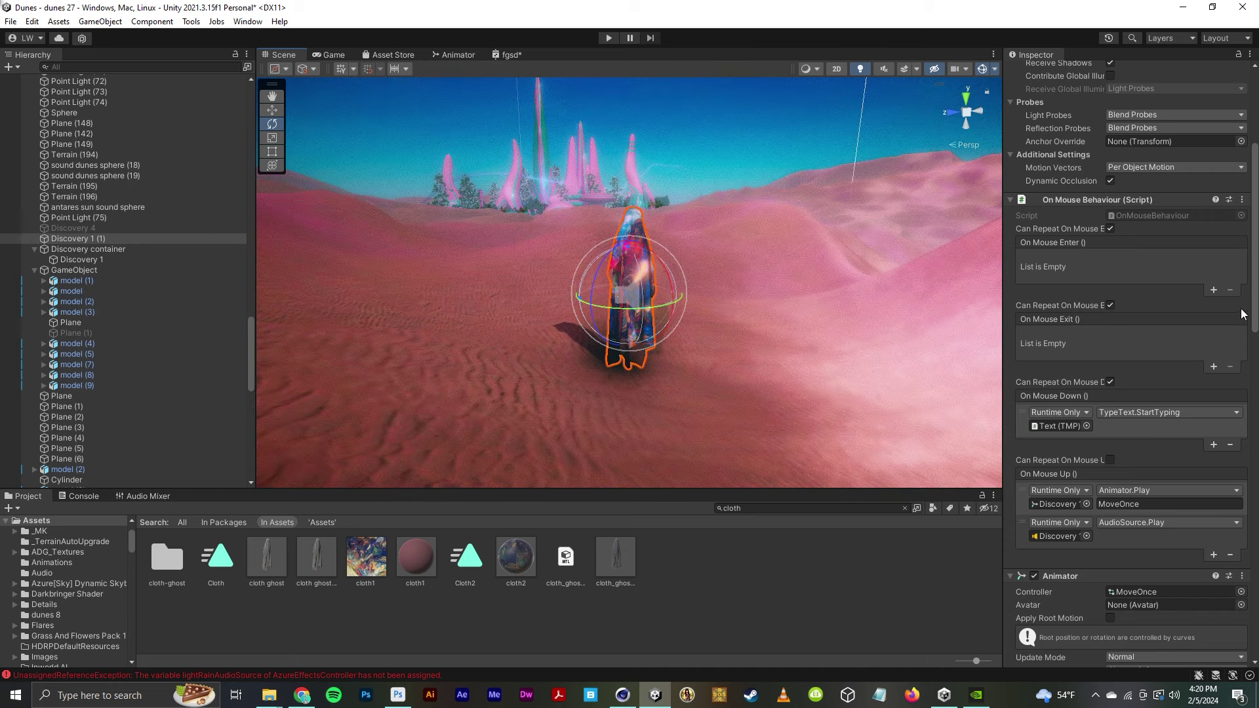
{"action": "left_click", "coordinate": [1170, 427]}
- Add a Mesh Collider component to the ghost object
{"action": "scroll", "coordinate": [1170, 427], "scroll_direction": "up", "scroll_amount": 5}
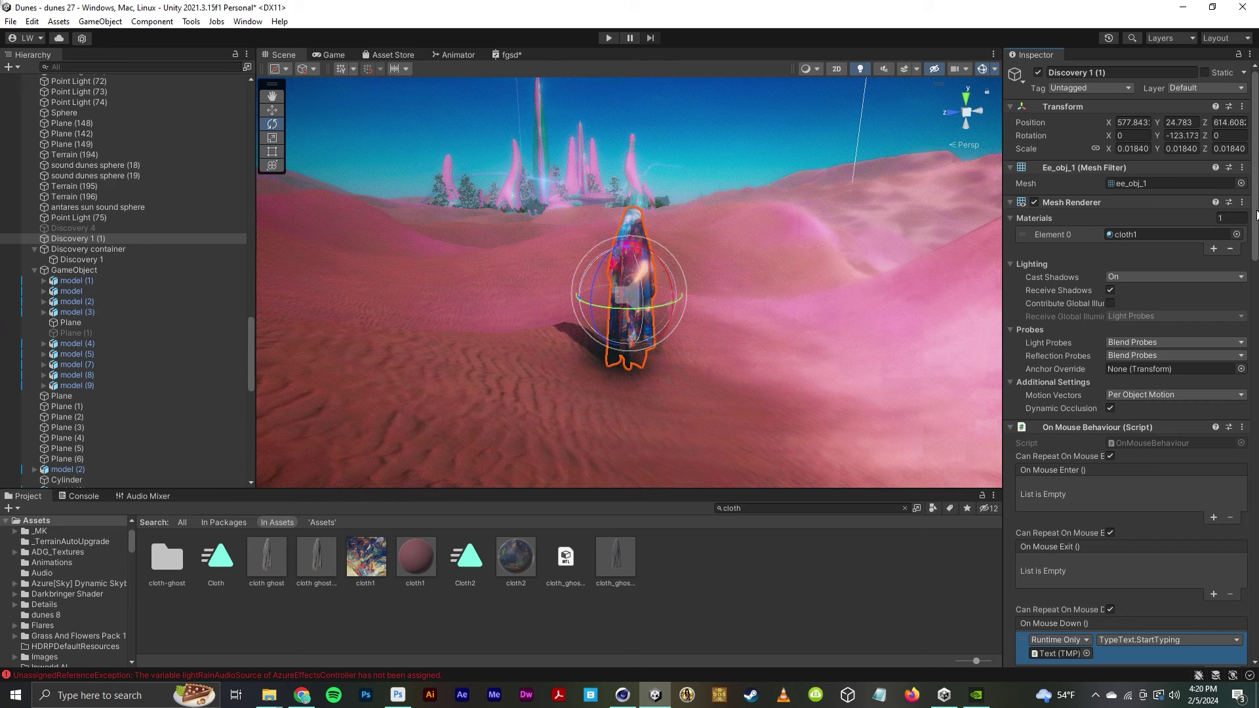
{"action": "left_click", "coordinate": [152, 21]}
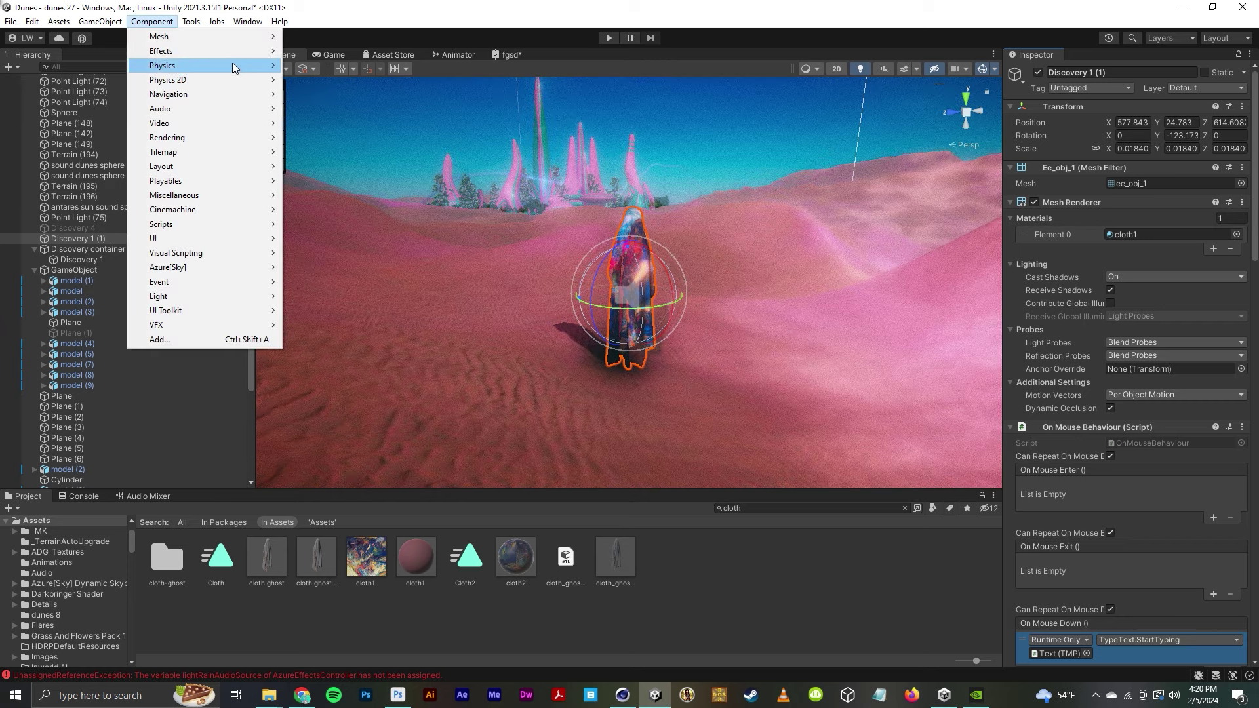
{"action": "mouse_move", "coordinate": [249, 71]}
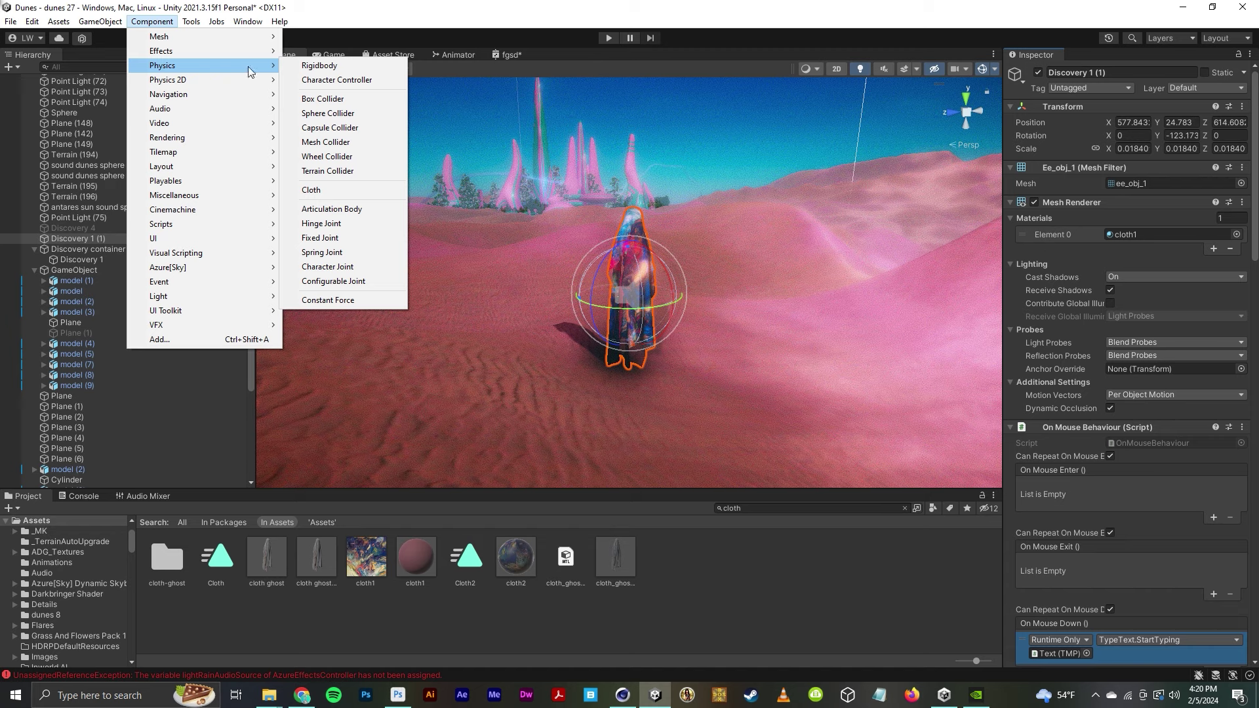
{"action": "left_click", "coordinate": [362, 142]}
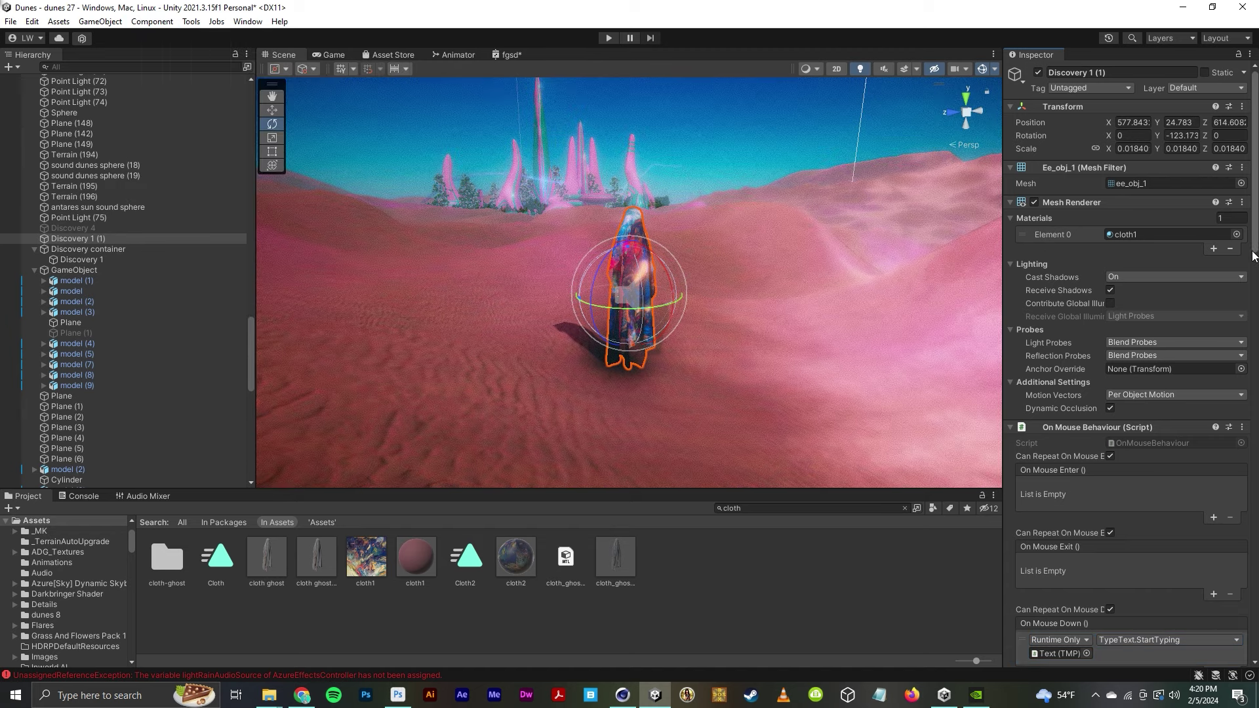
- Set the ghost's Audio Source clip to zaru1 from the project's Audio folder
{"action": "left_click_drag", "start_coordinate": [1254, 256], "coordinate": [1255, 459]}
{"action": "left_click", "coordinate": [779, 507]}
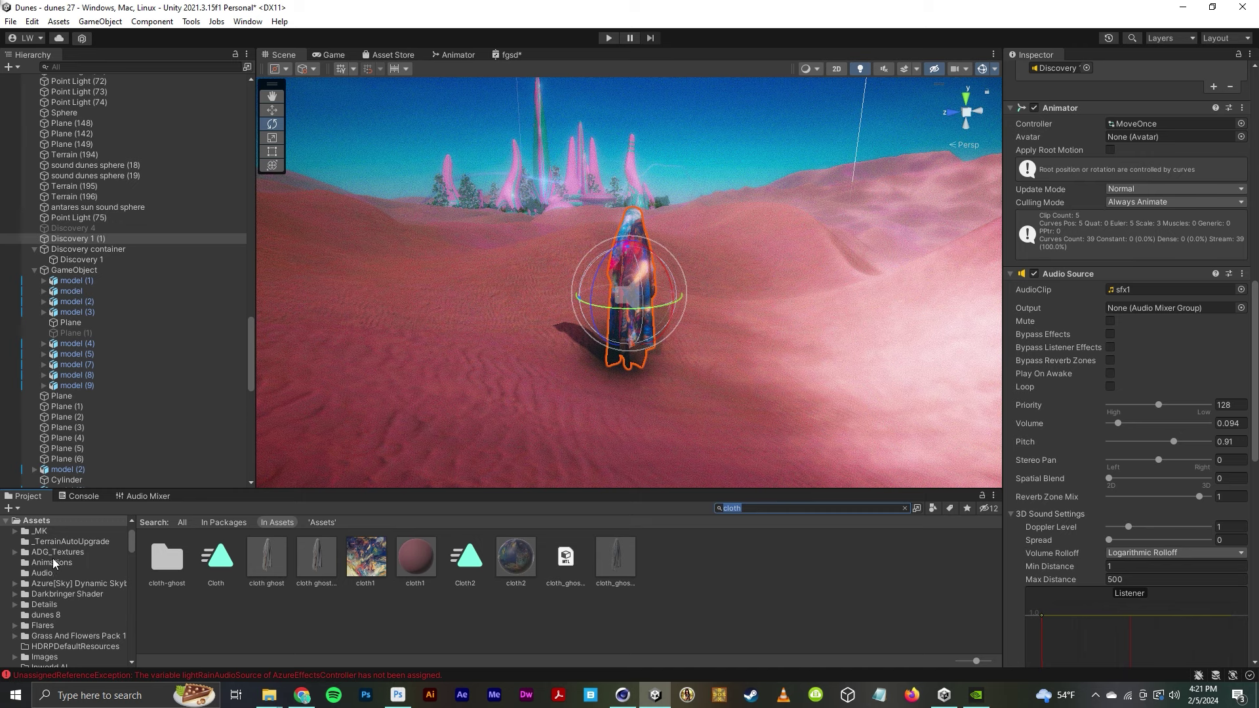
{"action": "left_click", "coordinate": [42, 572]}
{"action": "left_click_drag", "start_coordinate": [167, 557], "coordinate": [1124, 290]}
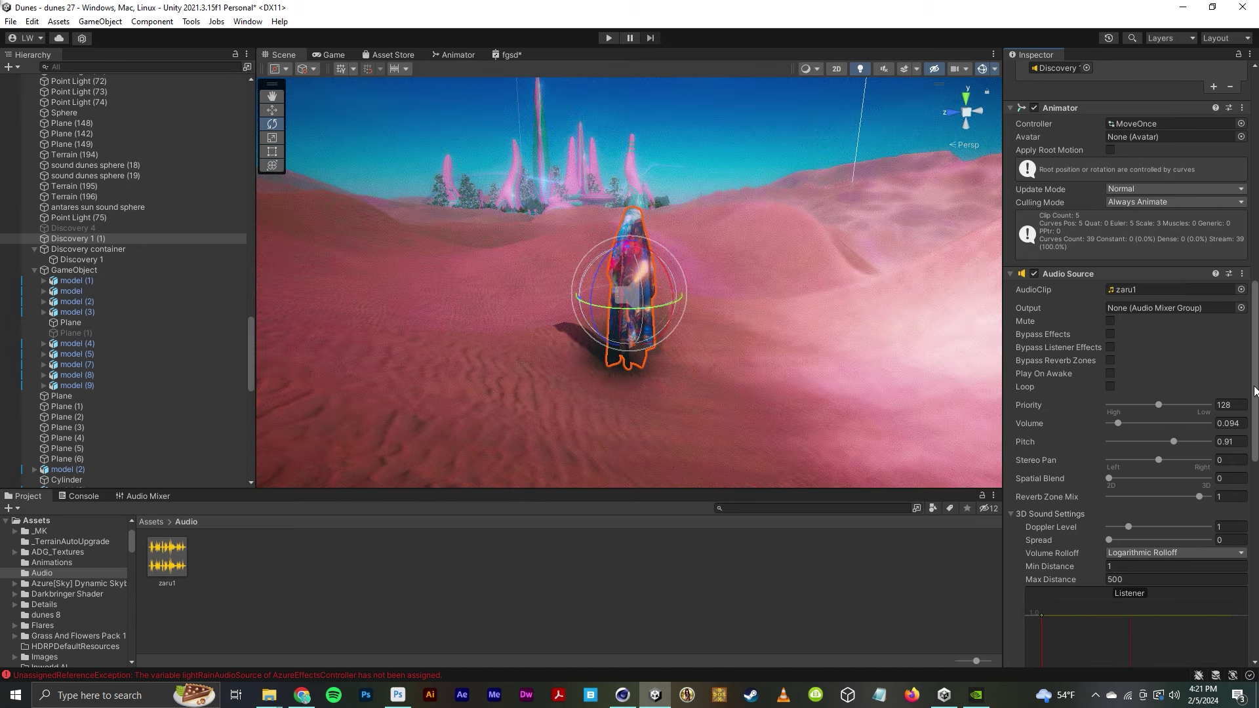
- Rename the ghost object to Discovery 5
{"action": "left_click_drag", "start_coordinate": [1254, 392], "coordinate": [1255, 269]}
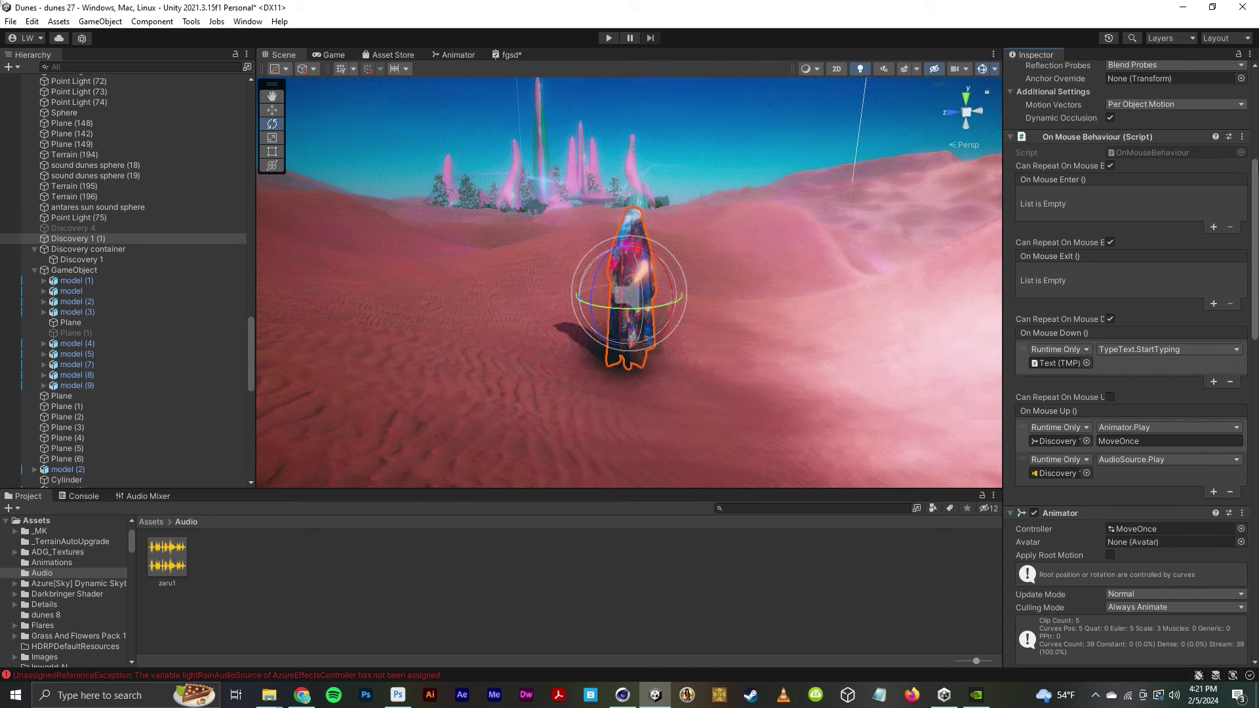
{"action": "left_click_drag", "start_coordinate": [1255, 185], "coordinate": [1255, 125]}
{"action": "left_click", "coordinate": [1129, 72]}
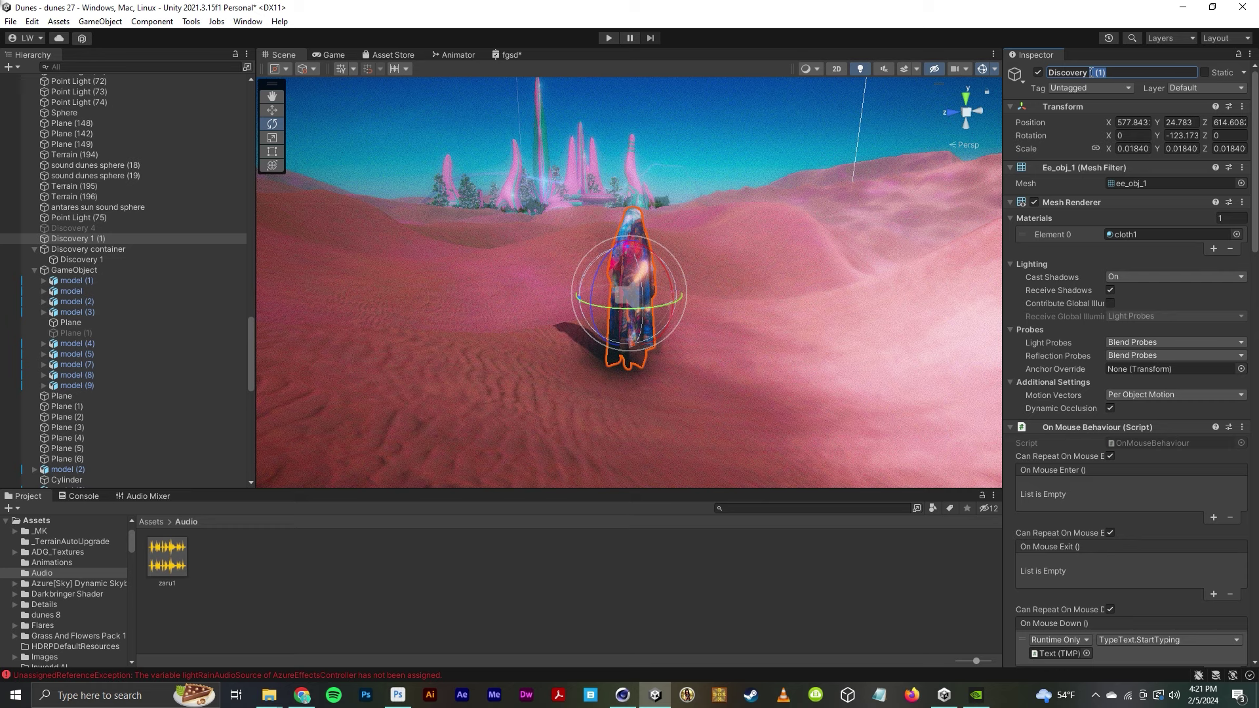
{"action": "type", "text": "5"}
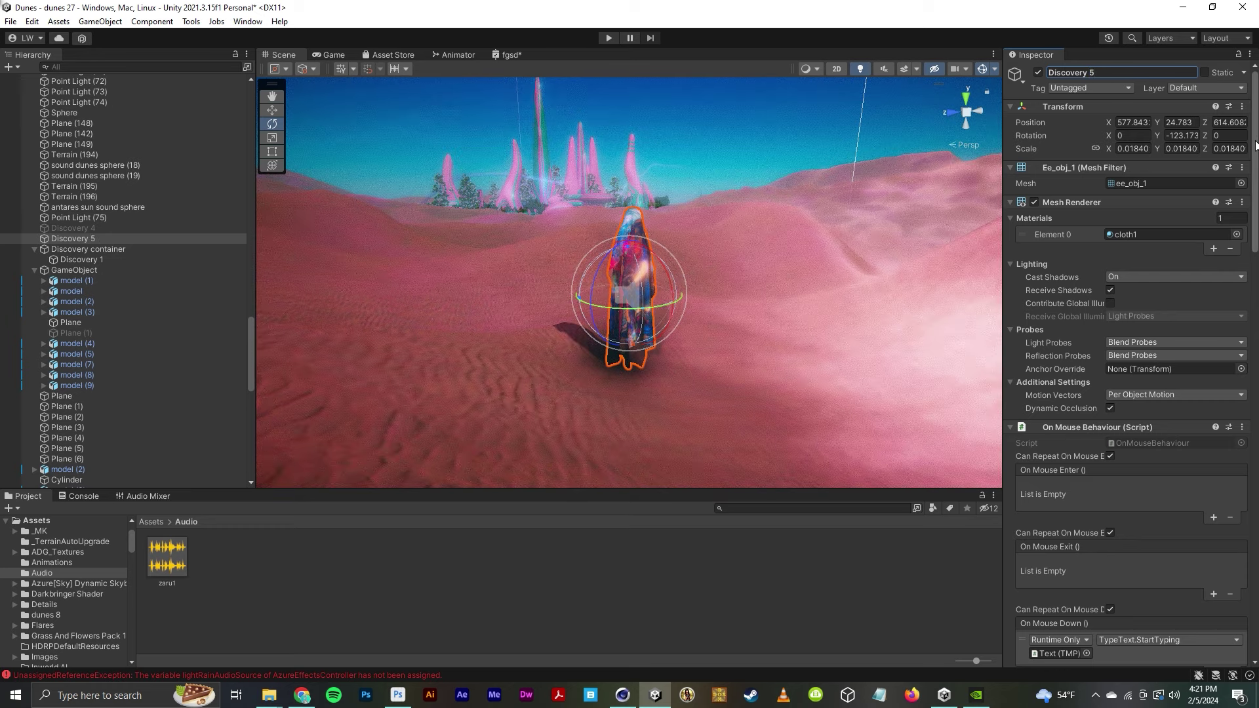
- Create a new animation clip named Coth3 for Discovery 5
{"action": "left_click_drag", "start_coordinate": [1255, 145], "coordinate": [1255, 283]}
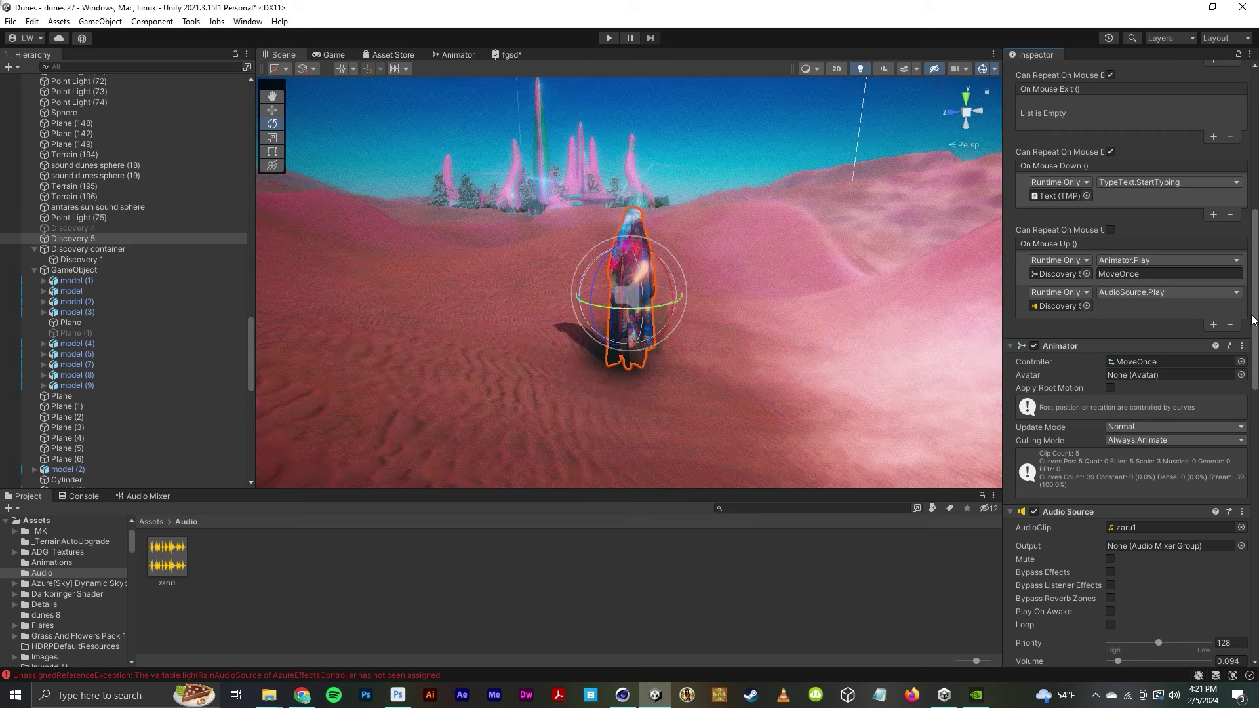
{"action": "mouse_move", "coordinate": [1252, 319]}
{"action": "left_mouse_down"}
{"action": "mouse_move", "coordinate": [1255, 200]}
{"action": "mouse_move", "coordinate": [1255, 301]}
{"action": "left_mouse_up"}
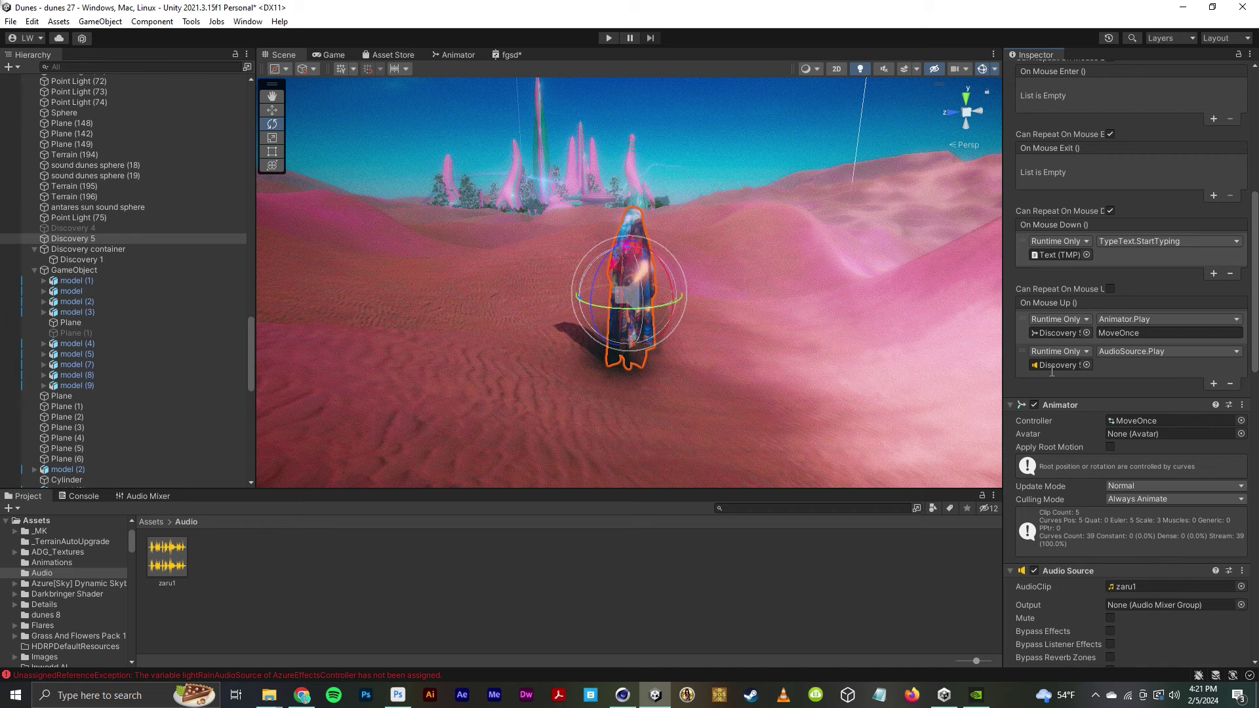
{"action": "key", "text": "ctrl+6"}
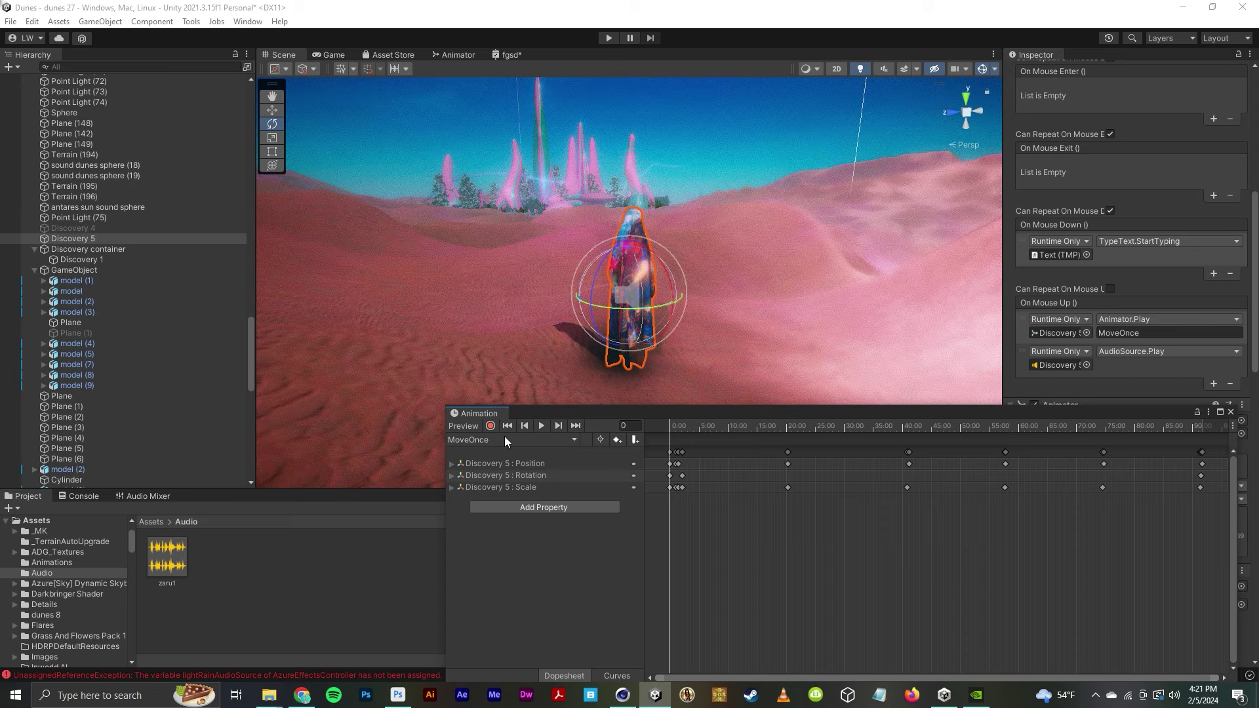
{"action": "left_click", "coordinate": [497, 435]}
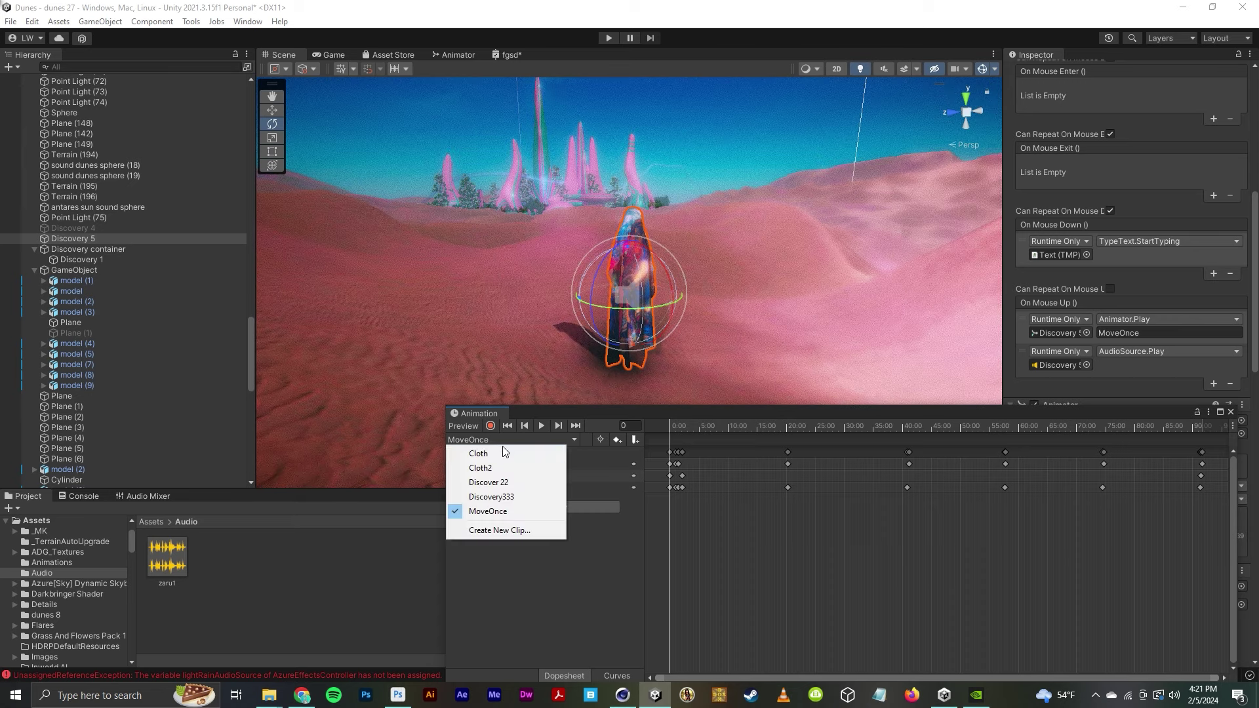
{"action": "left_click", "coordinate": [532, 529]}
{"action": "type", "text": "Coth3"}
{"action": "key", "text": "Return"}
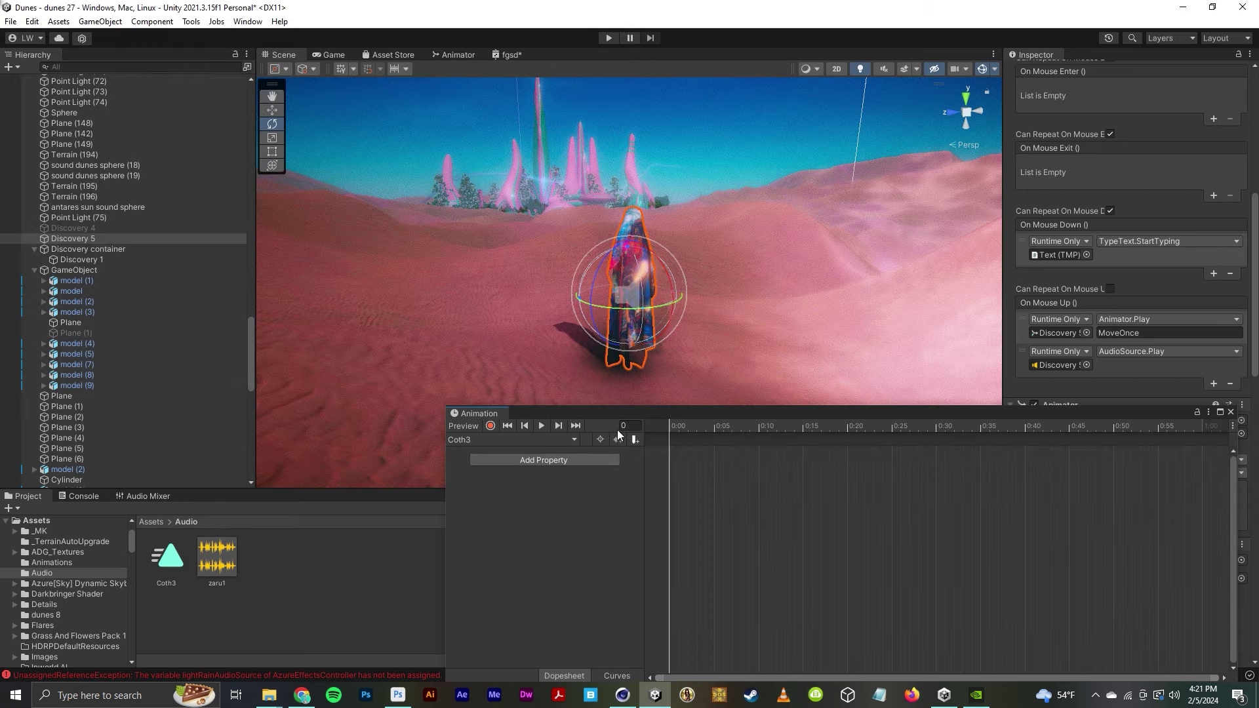
- Record starting keyframes in Coth3 at frame 0 with position Y 24.81 and rotation Y -120.05
{"action": "left_click_drag", "start_coordinate": [686, 410], "coordinate": [663, 415]}
{"action": "left_click", "coordinate": [466, 431]}
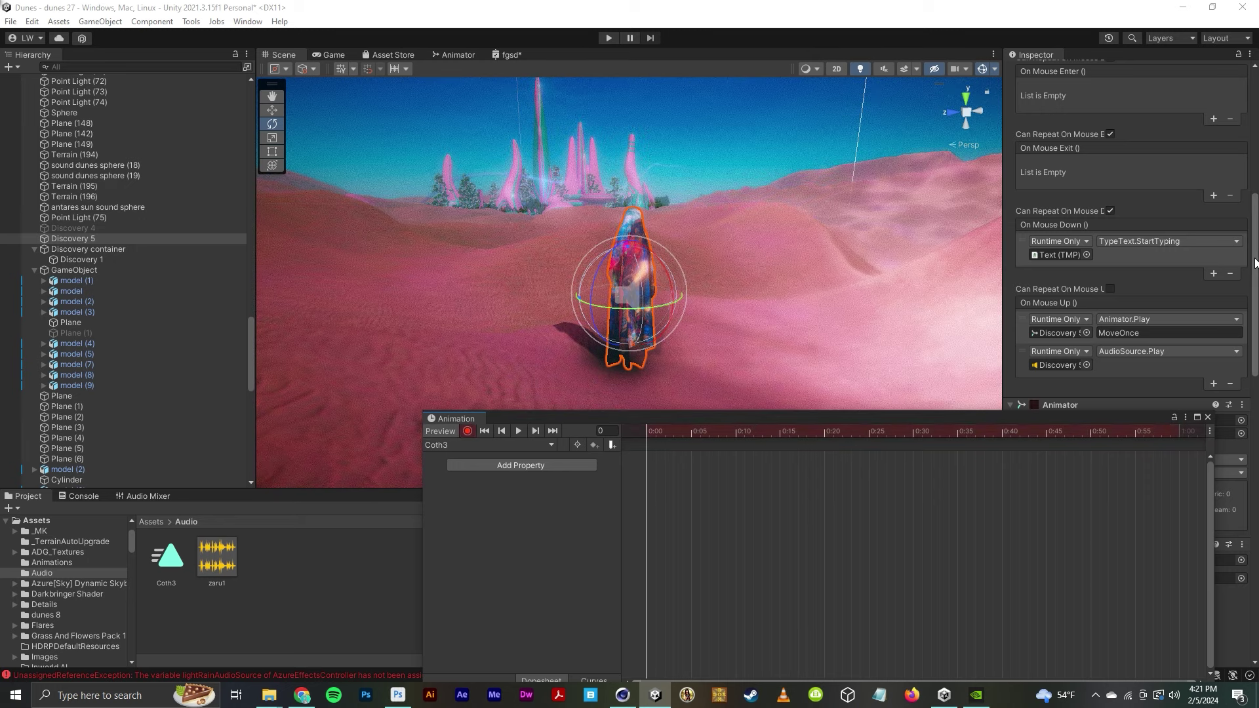
{"action": "left_click_drag", "start_coordinate": [1254, 263], "coordinate": [1255, 102]}
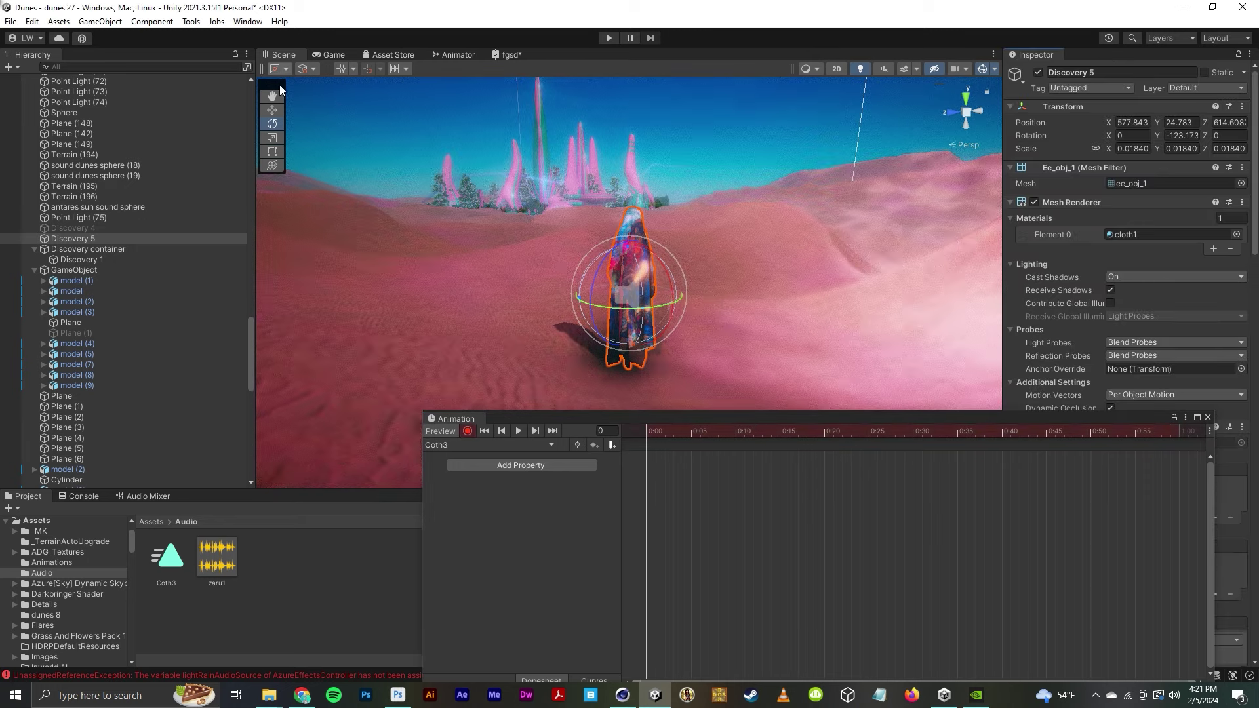
{"action": "left_click", "coordinate": [272, 110]}
{"action": "left_click_drag", "start_coordinate": [631, 248], "coordinate": [630, 243]}
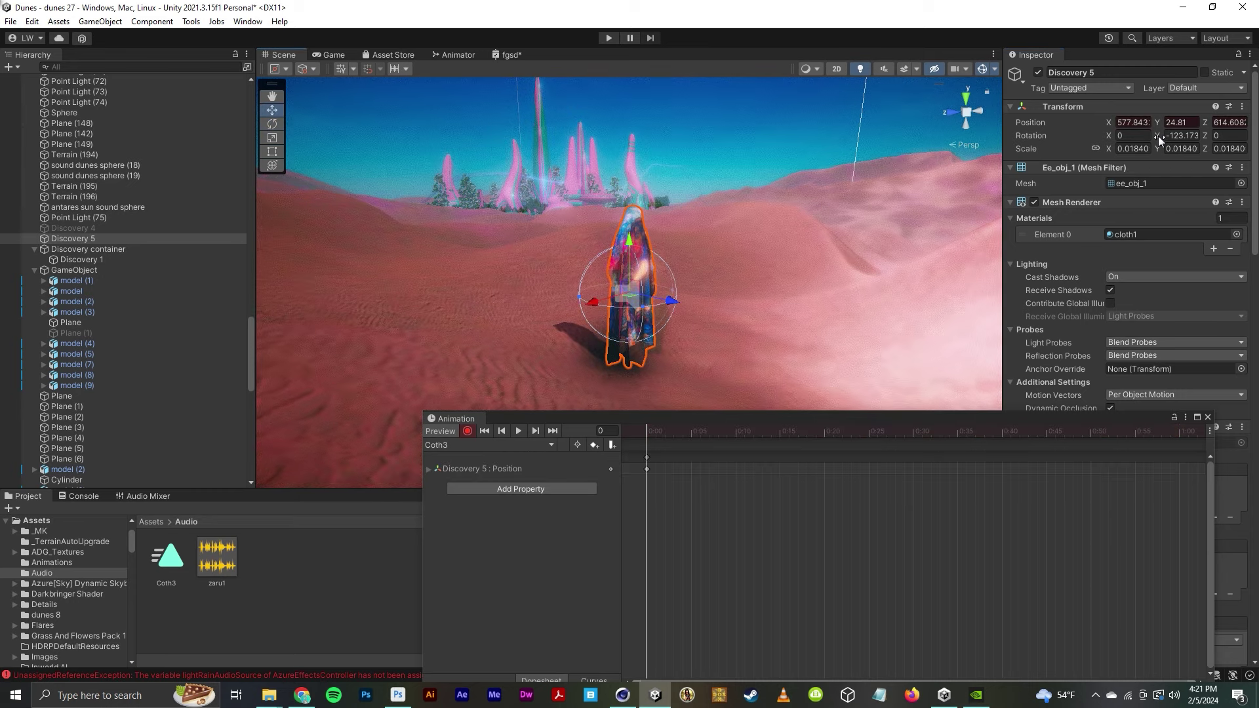
{"action": "left_click_drag", "start_coordinate": [1158, 136], "coordinate": [1225, 146]}
- Record a position keyframe in Coth3 at frame 61 with the ghost raised to Y 26.09, and play back the rise
{"action": "left_click_drag", "start_coordinate": [846, 243], "coordinate": [768, 305], "text": "alt"}
{"action": "scroll", "coordinate": [769, 304], "scroll_direction": "down", "scroll_amount": 3}
{"action": "scroll", "coordinate": [753, 298], "scroll_direction": "up", "scroll_amount": 5}
{"action": "scroll", "coordinate": [725, 278], "scroll_direction": "down", "scroll_amount": 5}
{"action": "left_click_drag", "start_coordinate": [725, 298], "coordinate": [732, 266], "text": "alt"}
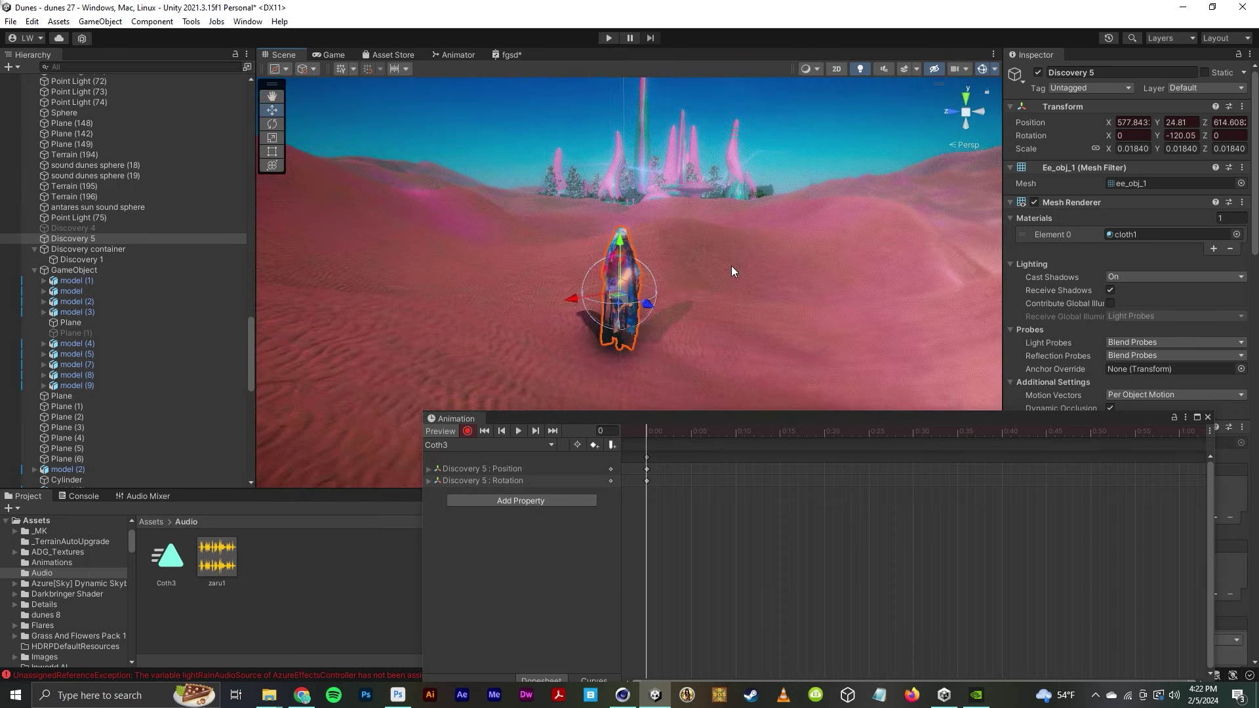
{"action": "scroll", "coordinate": [810, 472], "scroll_direction": "down", "scroll_amount": 7}
{"action": "left_click", "coordinate": [807, 431]}
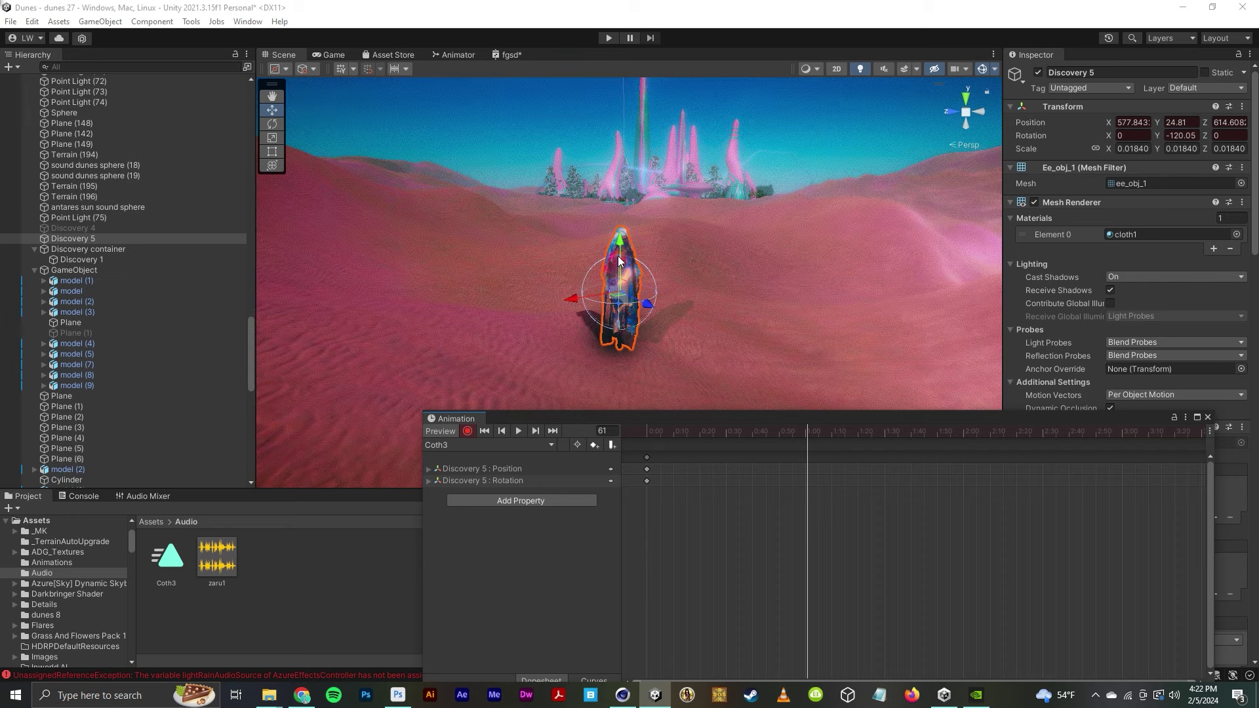
{"action": "left_click_drag", "start_coordinate": [619, 261], "coordinate": [622, 192]}
{"action": "key", "text": "ctrl+z"}
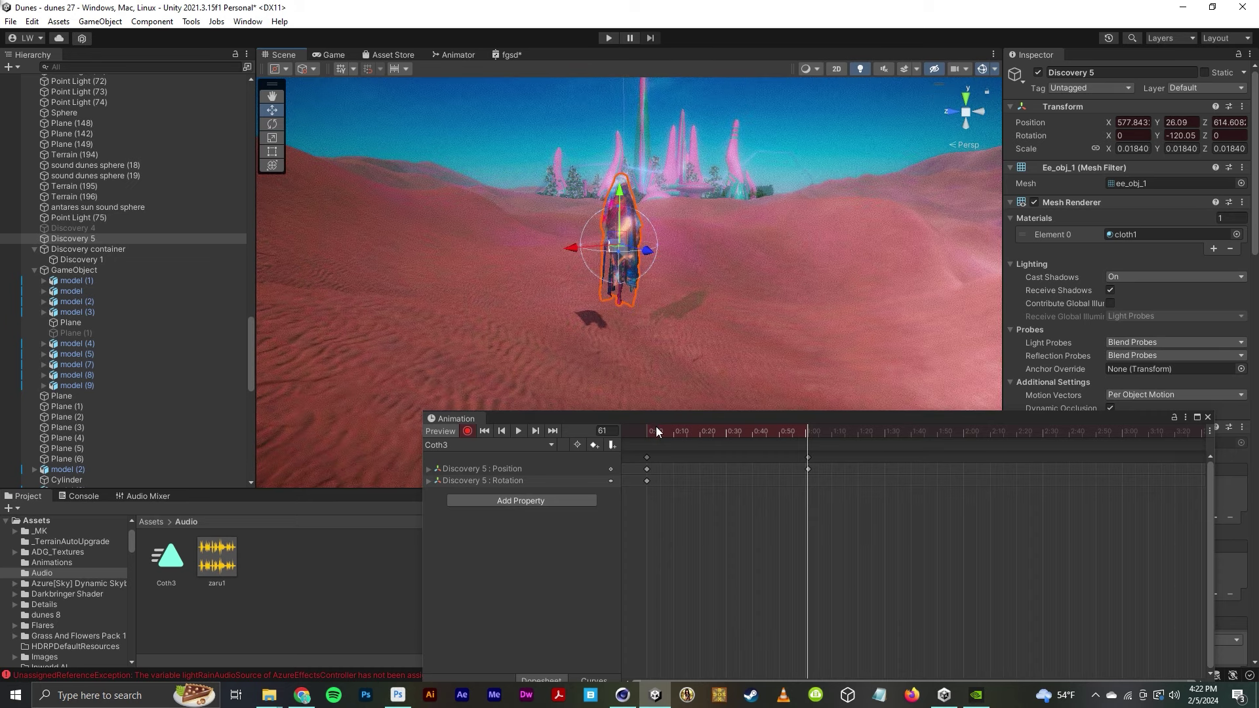
{"action": "left_click", "coordinate": [517, 430]}
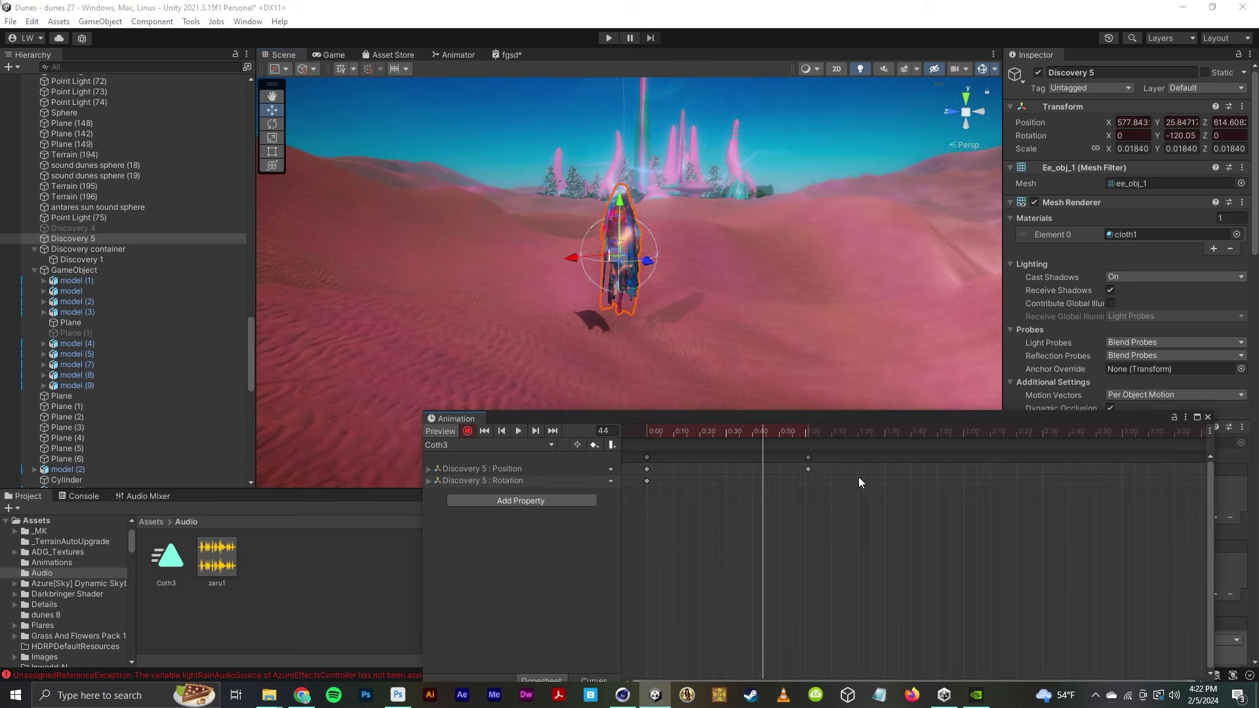
- Shift the raised keyframe to about 1:15 and record keyframes at frame 178 with position Y 25.43 and rotation Y 249.8
{"action": "left_click_drag", "start_coordinate": [884, 510], "coordinate": [1001, 441]}
{"action": "scroll", "coordinate": [984, 494], "scroll_direction": "down", "scroll_amount": 5}
{"action": "scroll", "coordinate": [984, 500], "scroll_direction": "down", "scroll_amount": 3}
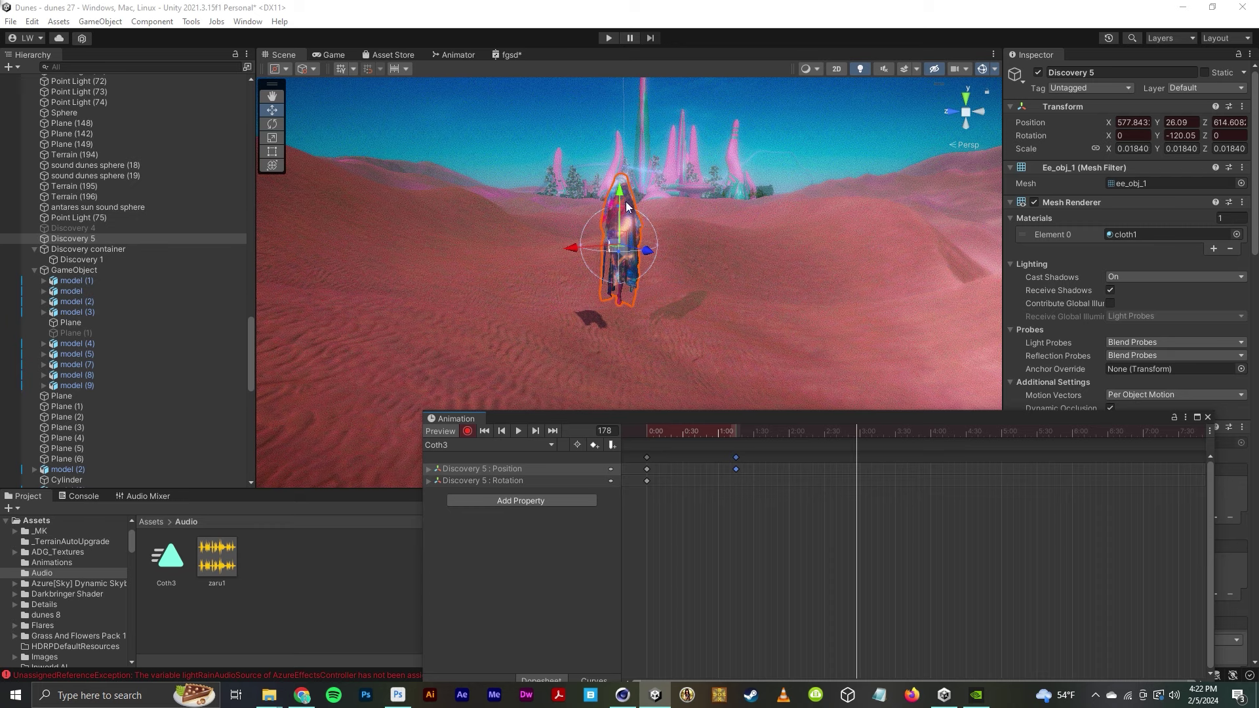
{"action": "left_click_drag", "start_coordinate": [627, 207], "coordinate": [626, 233]}
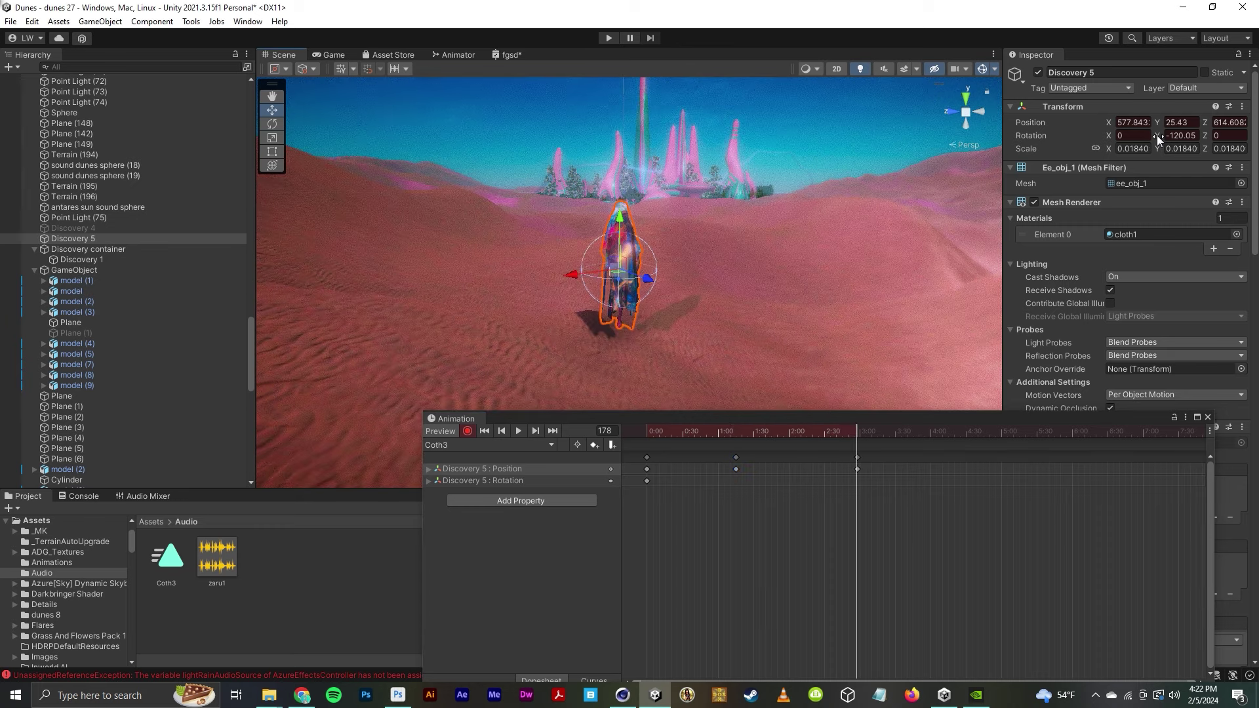
{"action": "left_click_drag", "start_coordinate": [1157, 136], "coordinate": [643, 187]}
{"action": "scroll", "coordinate": [961, 460], "scroll_direction": "down", "scroll_amount": 2}
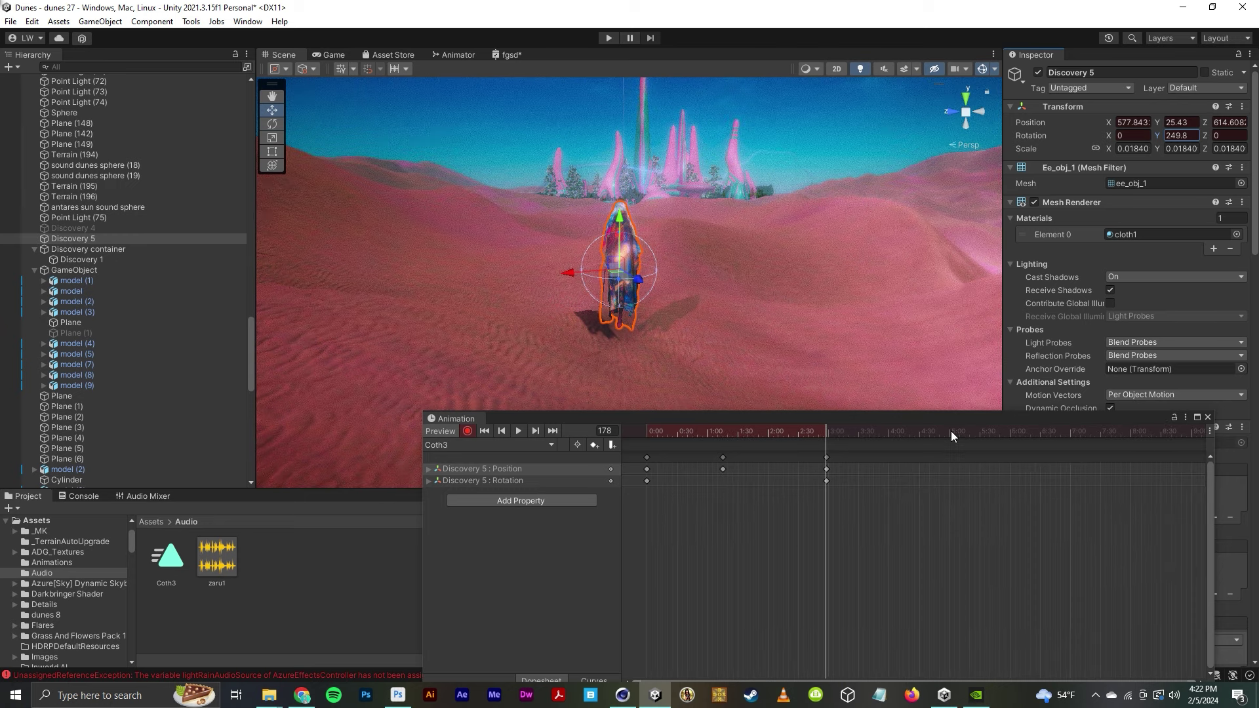
- Record keyframes at frame 302 with the ghost raised to position Y 26.27 and turned further around the Y axis
{"action": "left_click", "coordinate": [951, 431]}
{"action": "left_click_drag", "start_coordinate": [619, 229], "coordinate": [618, 196]}
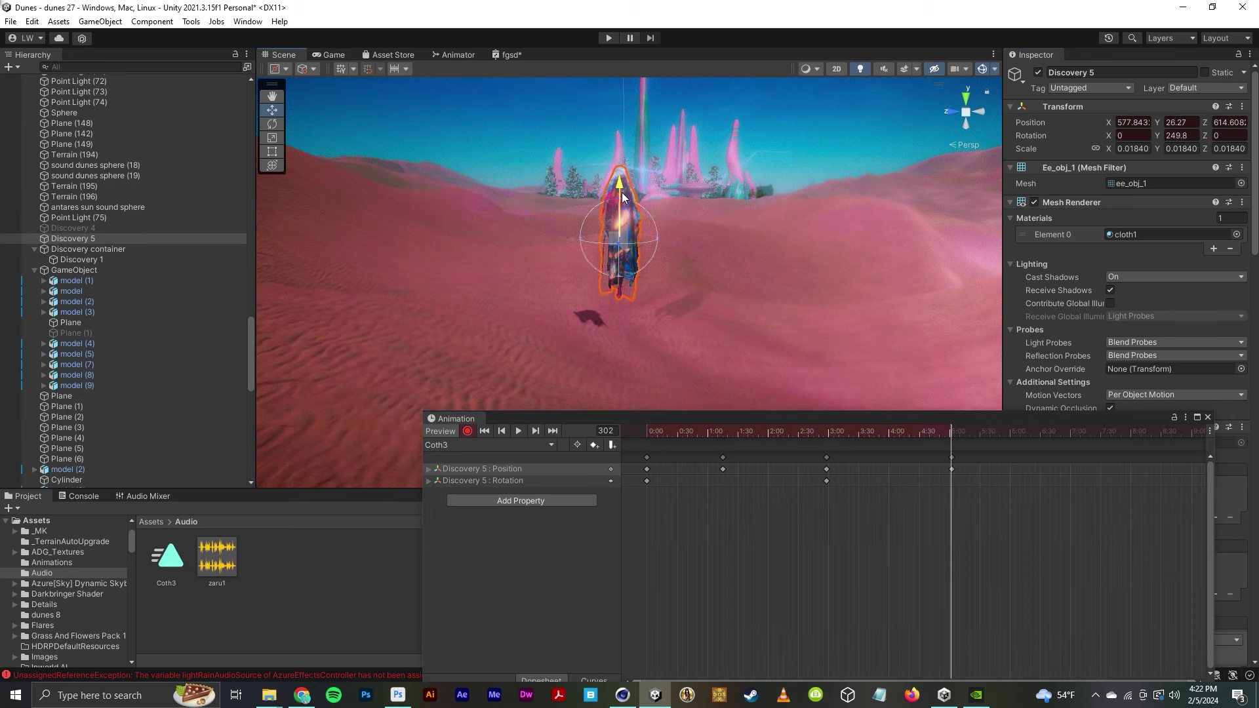
{"action": "left_click_drag", "start_coordinate": [1158, 133], "coordinate": [623, 181]}
- Record keyframes at frame 430 with the ghost lowered to position Y 25.06 and rotation Y 978.5
{"action": "scroll", "coordinate": [1060, 461], "scroll_direction": "down", "scroll_amount": 3}
{"action": "left_click", "coordinate": [924, 432]}
{"action": "left_click_drag", "start_coordinate": [618, 187], "coordinate": [621, 253]}
{"action": "left_click_drag", "start_coordinate": [1157, 140], "coordinate": [427, 253]}
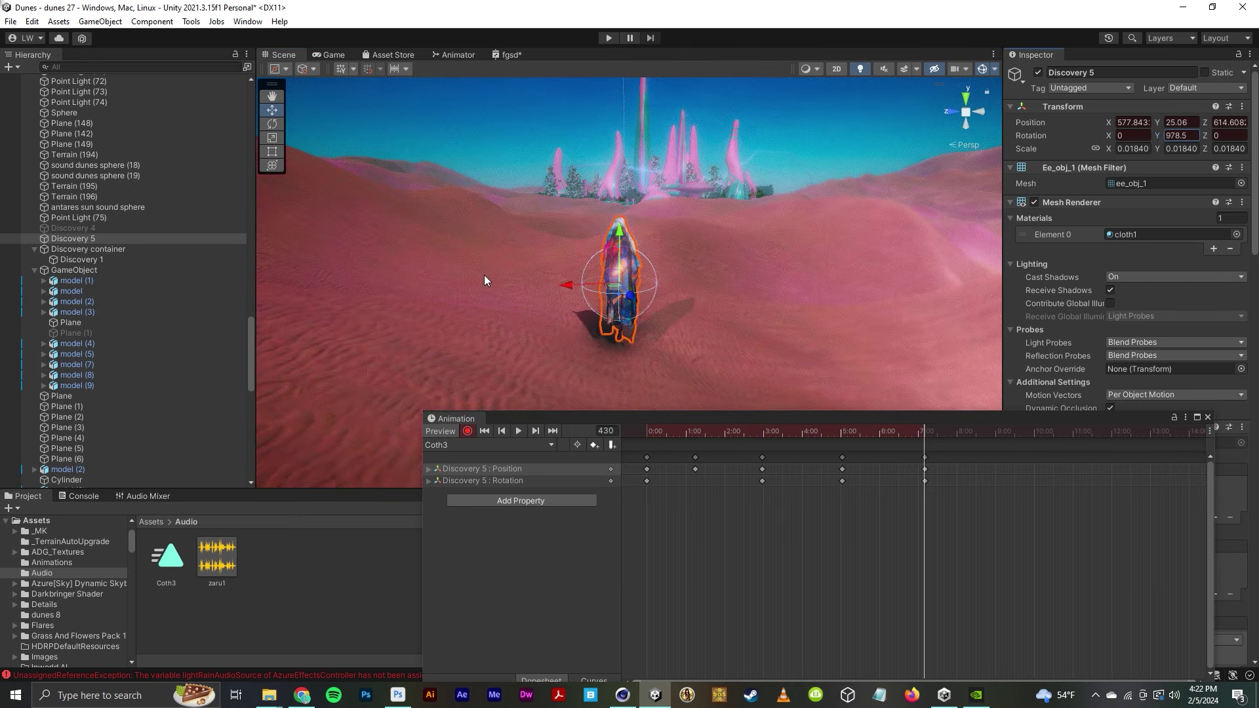
- Record keyframes at frame 576 with the ghost raised to position Y 25.88 and rotation Y 1334.8
{"action": "scroll", "coordinate": [927, 468], "scroll_direction": "down", "scroll_amount": 2}
{"action": "left_click_drag", "start_coordinate": [824, 429], "coordinate": [934, 473]}
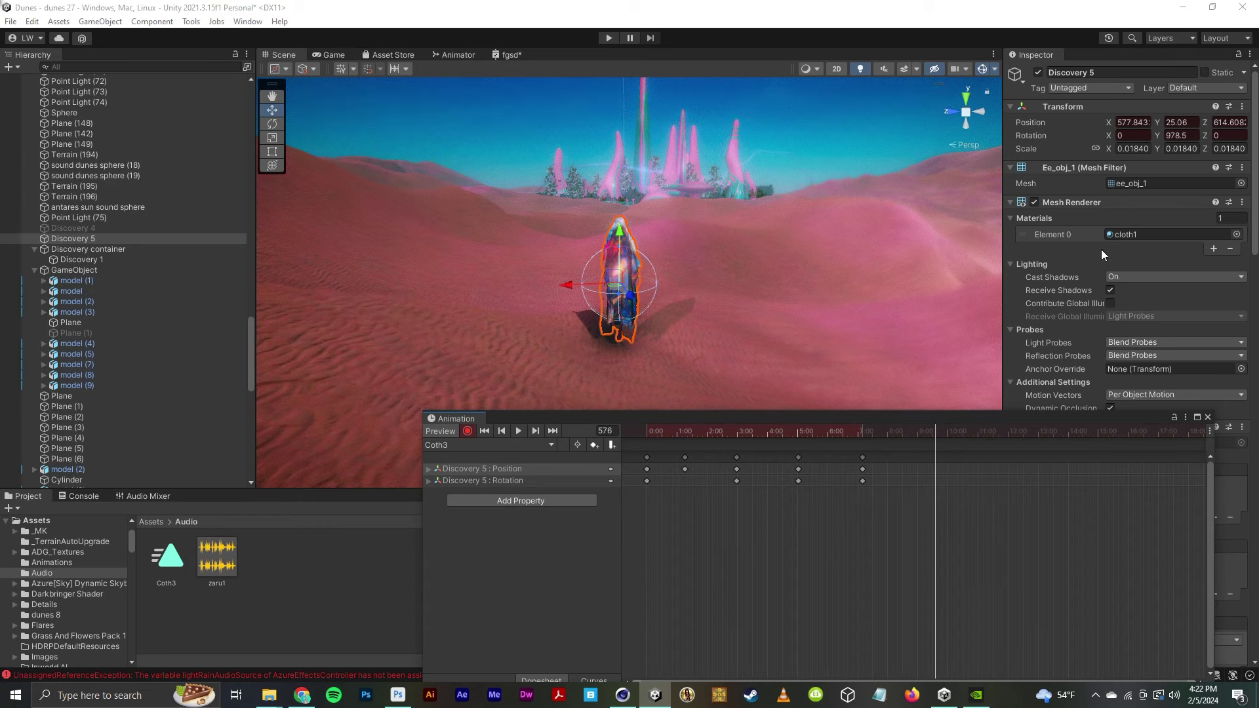
{"action": "left_click_drag", "start_coordinate": [620, 246], "coordinate": [620, 199]}
{"action": "key", "text": "ctrl+z"}
{"action": "left_click_drag", "start_coordinate": [1156, 141], "coordinate": [234, 188]}
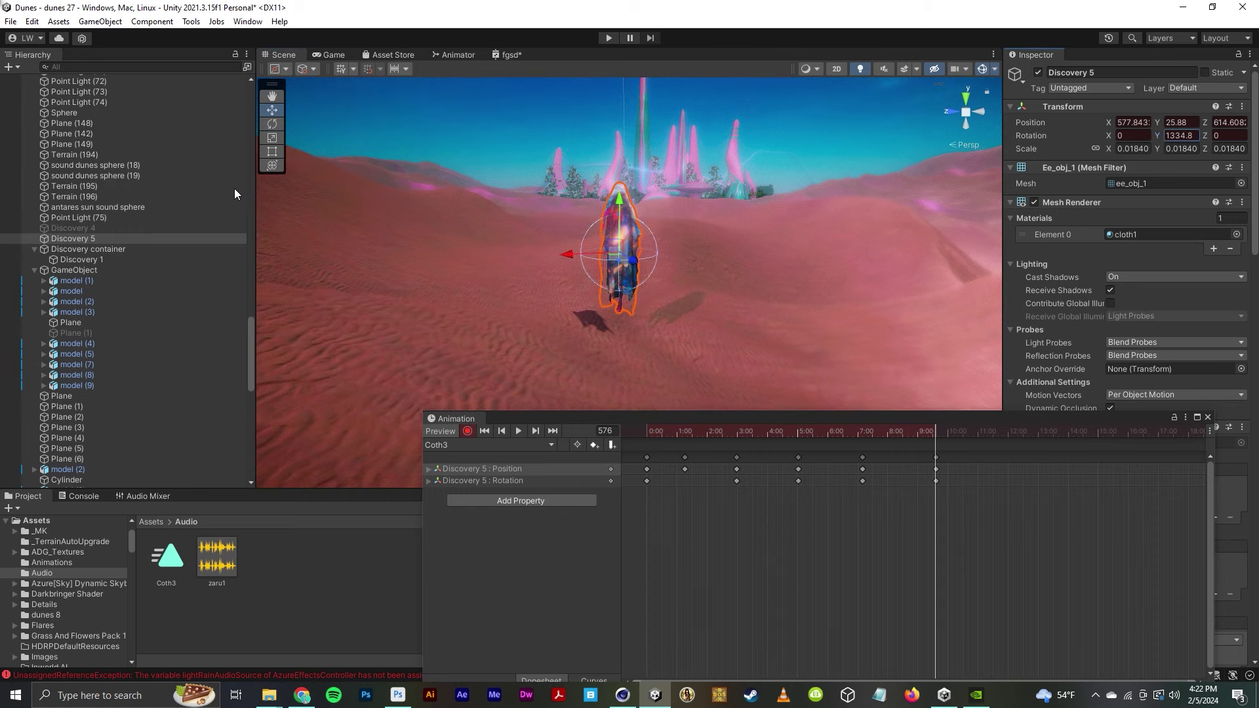
- Record three position keyframes that settle the ghost on the sand, from Y 24.94 at frame 755 to Y 24.89 at frame 1098
{"action": "left_click", "coordinate": [1024, 430]}
{"action": "left_click_drag", "start_coordinate": [616, 205], "coordinate": [619, 231]}
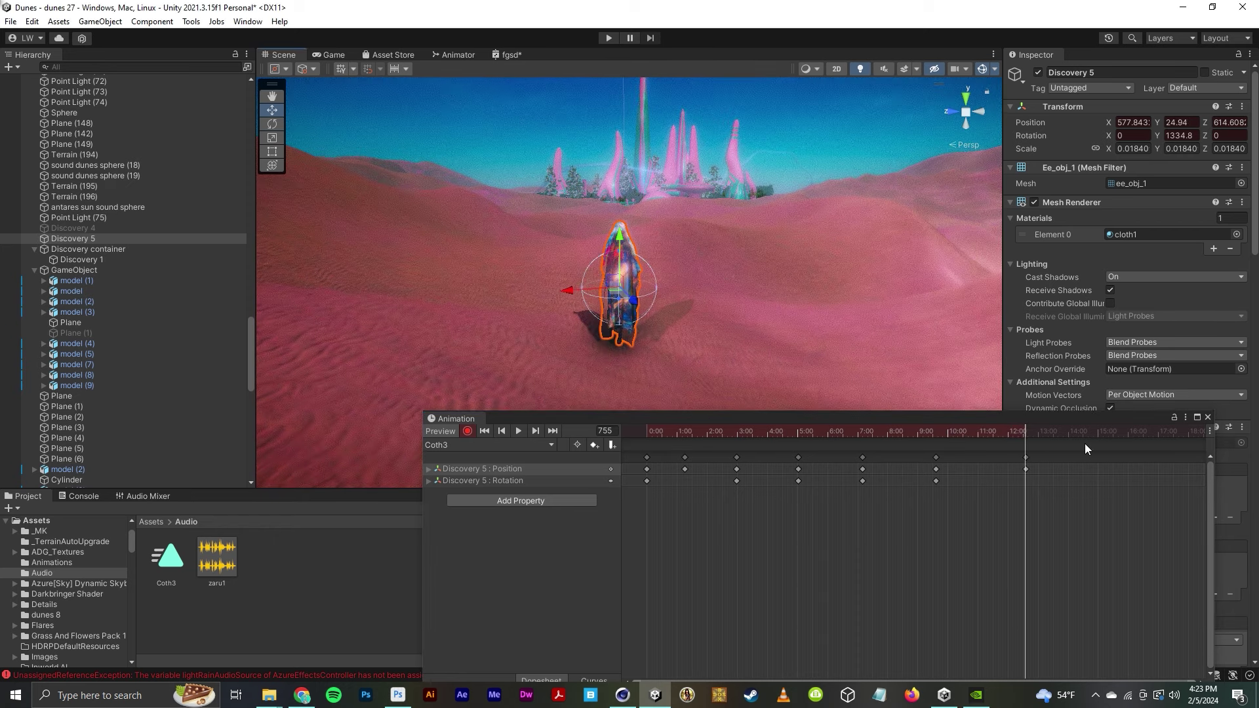
{"action": "scroll", "coordinate": [1049, 518], "scroll_direction": "down", "scroll_amount": 5}
{"action": "left_click", "coordinate": [871, 432]}
{"action": "mouse_move", "coordinate": [619, 231]}
{"action": "left_mouse_down"}
{"action": "mouse_move", "coordinate": [622, 204]}
{"action": "mouse_move", "coordinate": [623, 248]}
{"action": "left_mouse_up"}
{"action": "left_click", "coordinate": [918, 431]}
{"action": "scroll", "coordinate": [1012, 468], "scroll_direction": "down", "scroll_amount": 2}
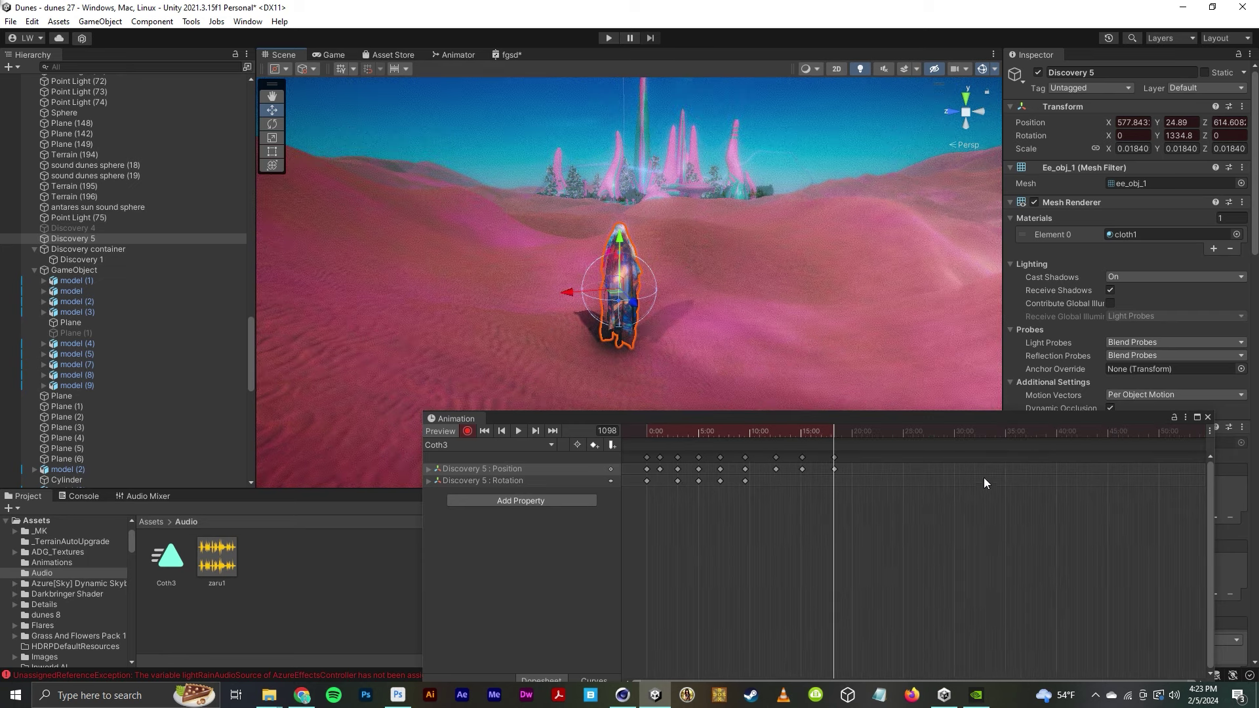
- Record a rotation keyframe at frame 1237 with rotation Y 1243.4
{"action": "scroll", "coordinate": [853, 473], "scroll_direction": "down", "scroll_amount": 2}
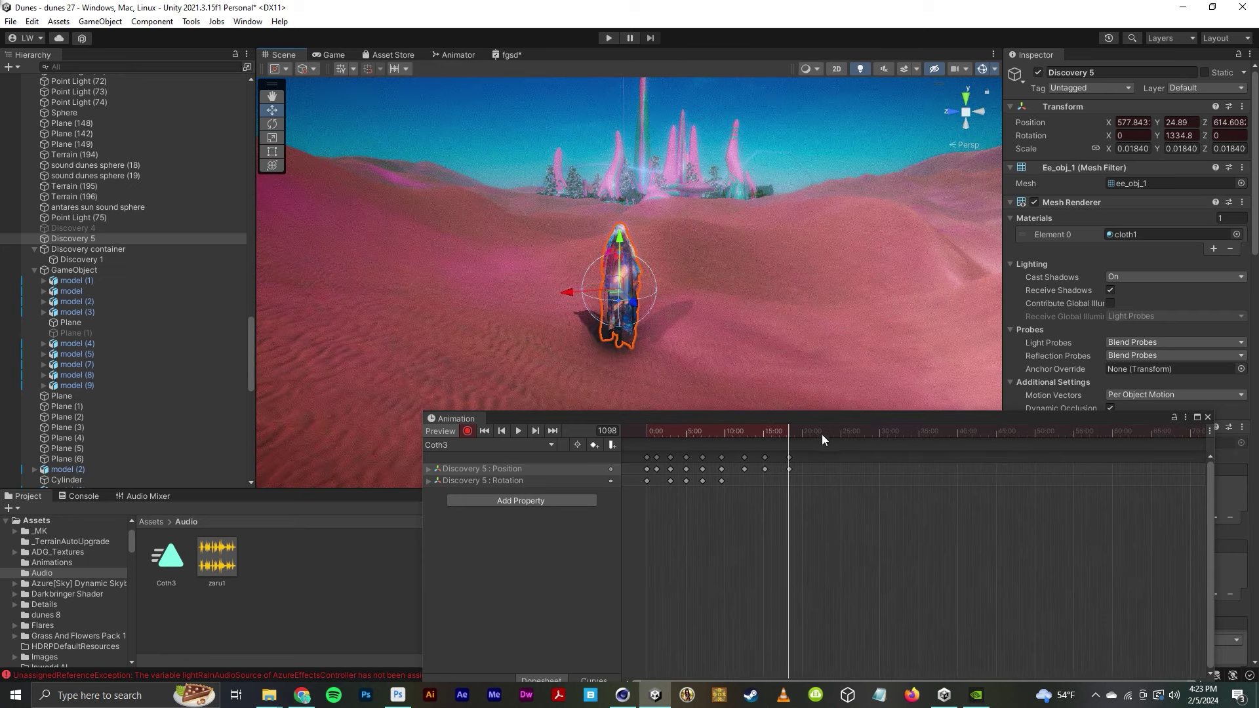
{"action": "left_click_drag", "start_coordinate": [817, 433], "coordinate": [806, 439]}
{"action": "left_click_drag", "start_coordinate": [1158, 131], "coordinate": [1101, 183]}
{"action": "scroll", "coordinate": [849, 502], "scroll_direction": "down", "scroll_amount": 3}
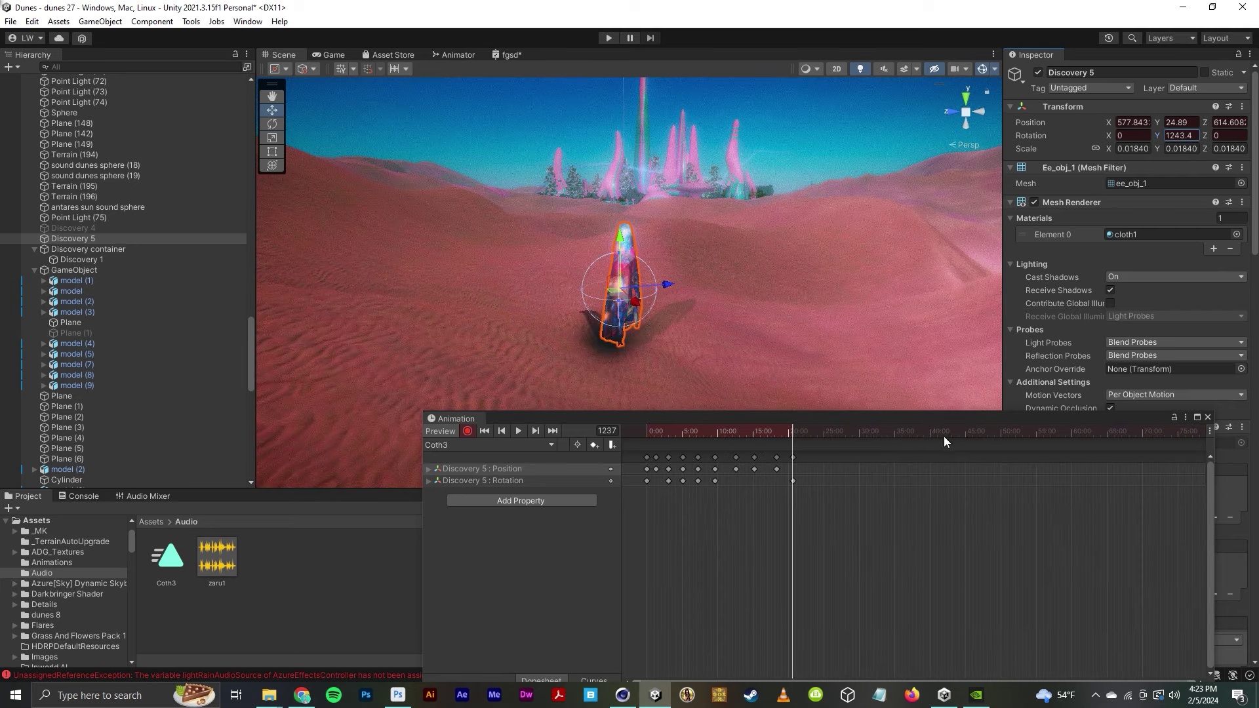
- Record a position keyframe at frame 2778 with the ghost moved across the dunes to X 587.31, Y 27.57, Z 582.88
{"action": "left_click", "coordinate": [973, 434]}
{"action": "left_click_drag", "start_coordinate": [974, 434], "coordinate": [975, 434]}
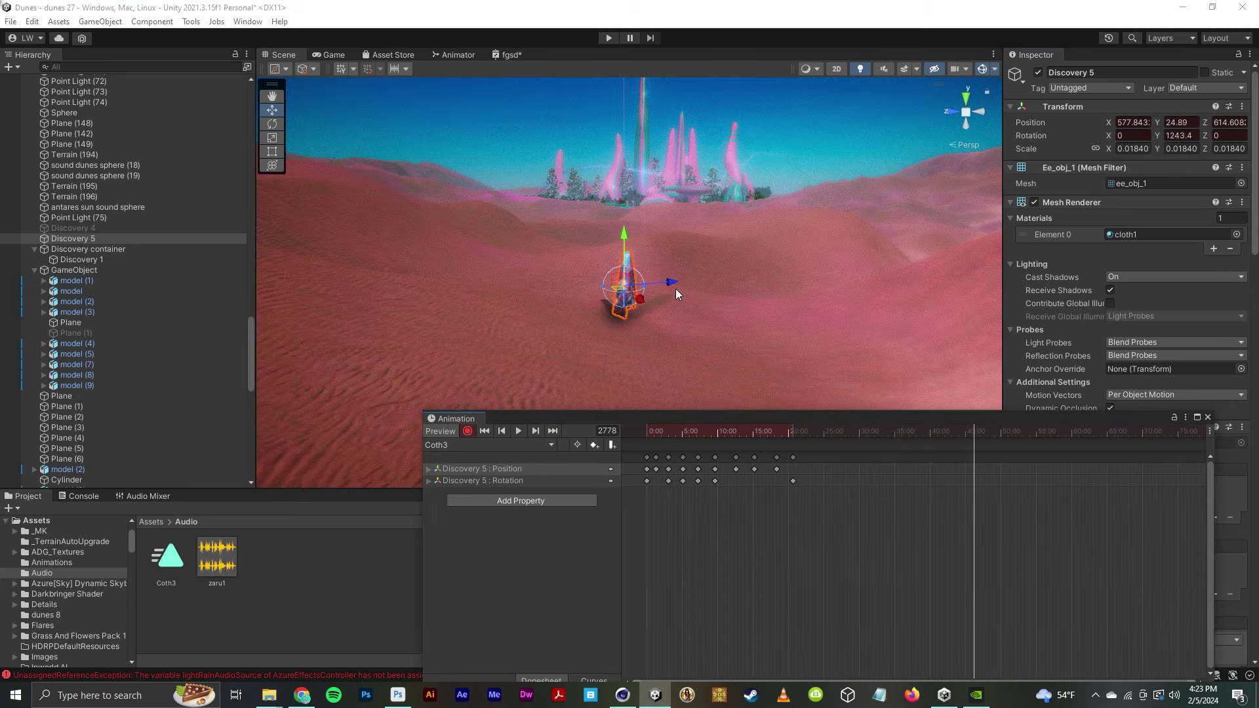
{"action": "left_click_drag", "start_coordinate": [674, 293], "coordinate": [810, 257]}
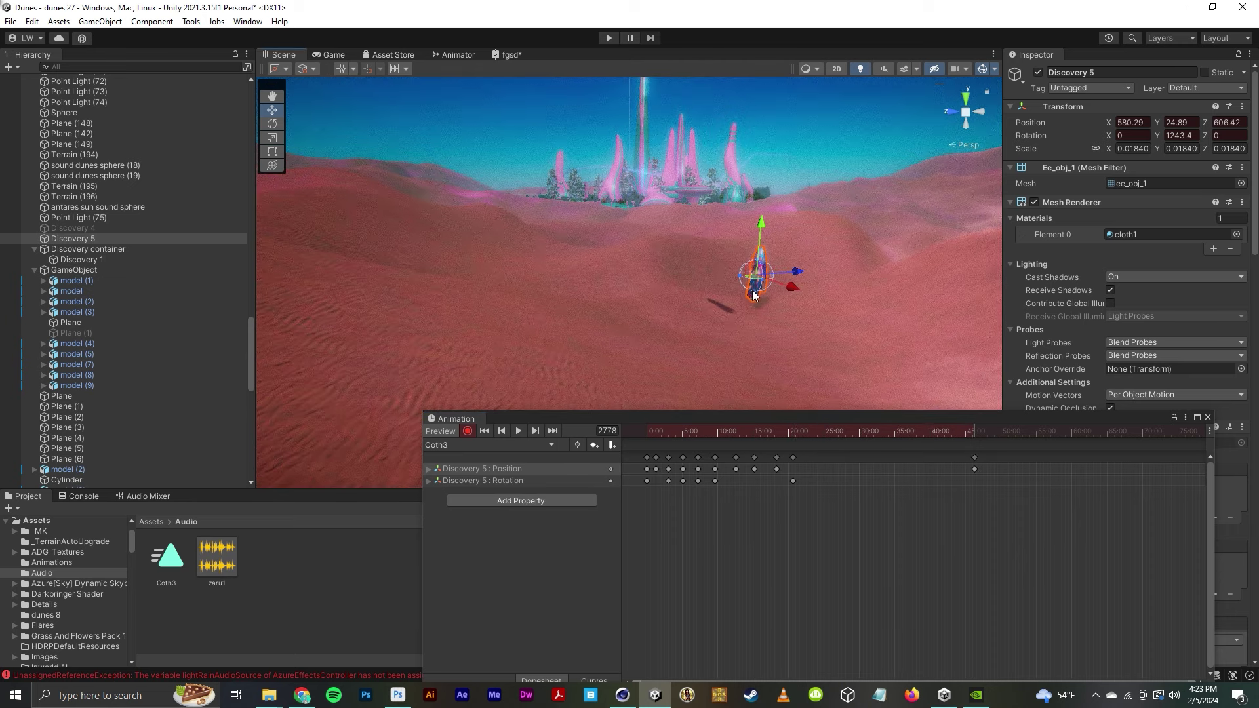
{"action": "left_click_drag", "start_coordinate": [718, 266], "coordinate": [817, 259], "text": "alt"}
{"action": "middle_click_drag", "start_coordinate": [818, 259], "coordinate": [774, 309]}
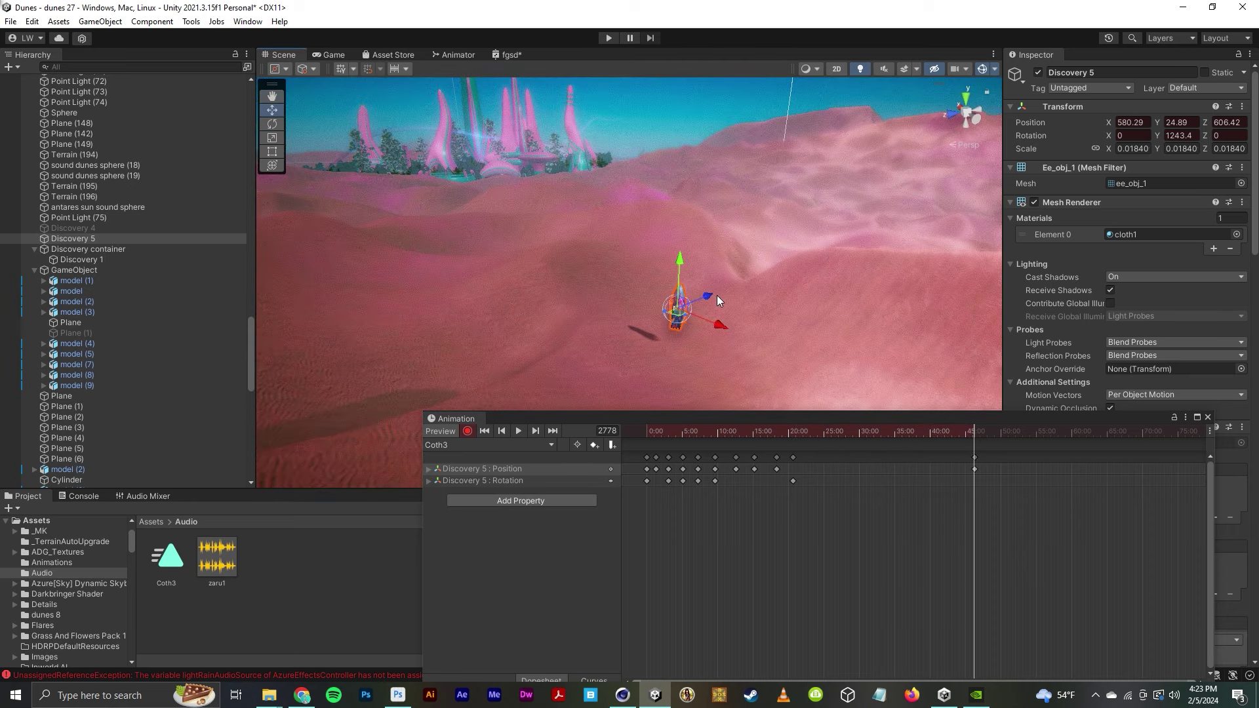
{"action": "left_click_drag", "start_coordinate": [715, 295], "coordinate": [778, 191]}
{"action": "left_click_drag", "start_coordinate": [798, 246], "coordinate": [877, 289]}
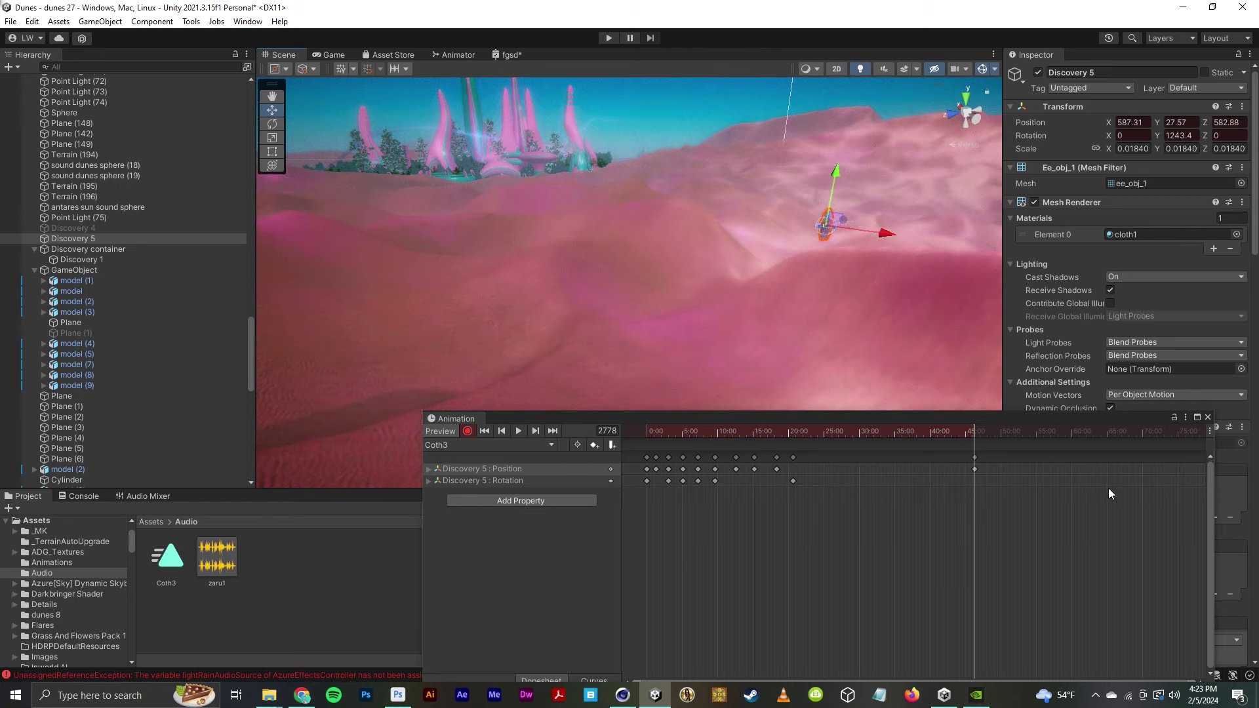
- Record a position keyframe at frame 4554 with the ghost far out in the dunes at X 661.41, Y 27.57, Z 334.26
{"action": "scroll", "coordinate": [1108, 488], "scroll_direction": "down", "scroll_amount": 2}
{"action": "left_click", "coordinate": [1049, 432]}
{"action": "left_click_drag", "start_coordinate": [842, 219], "coordinate": [918, 193]}
{"action": "right_click_drag", "start_coordinate": [655, 262], "coordinate": [760, 275]}
{"action": "left_click_drag", "start_coordinate": [655, 270], "coordinate": [761, 221]}
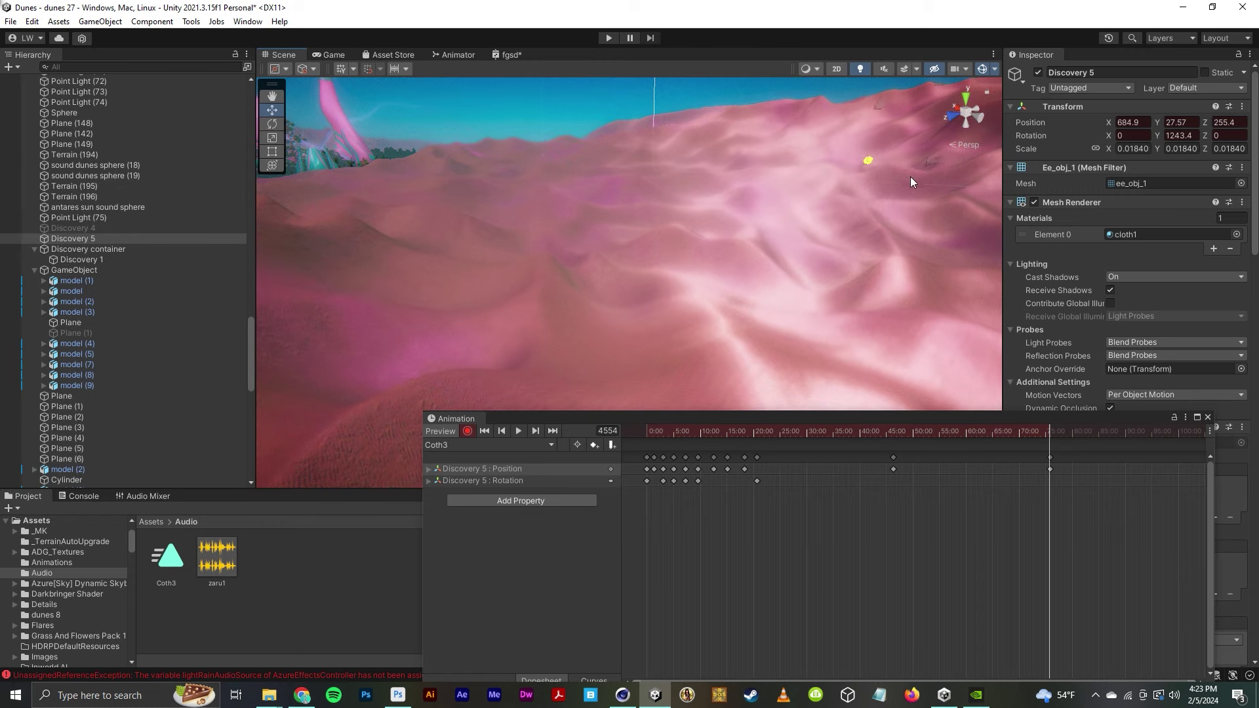
{"action": "left_click_drag", "start_coordinate": [867, 227], "coordinate": [890, 225]}
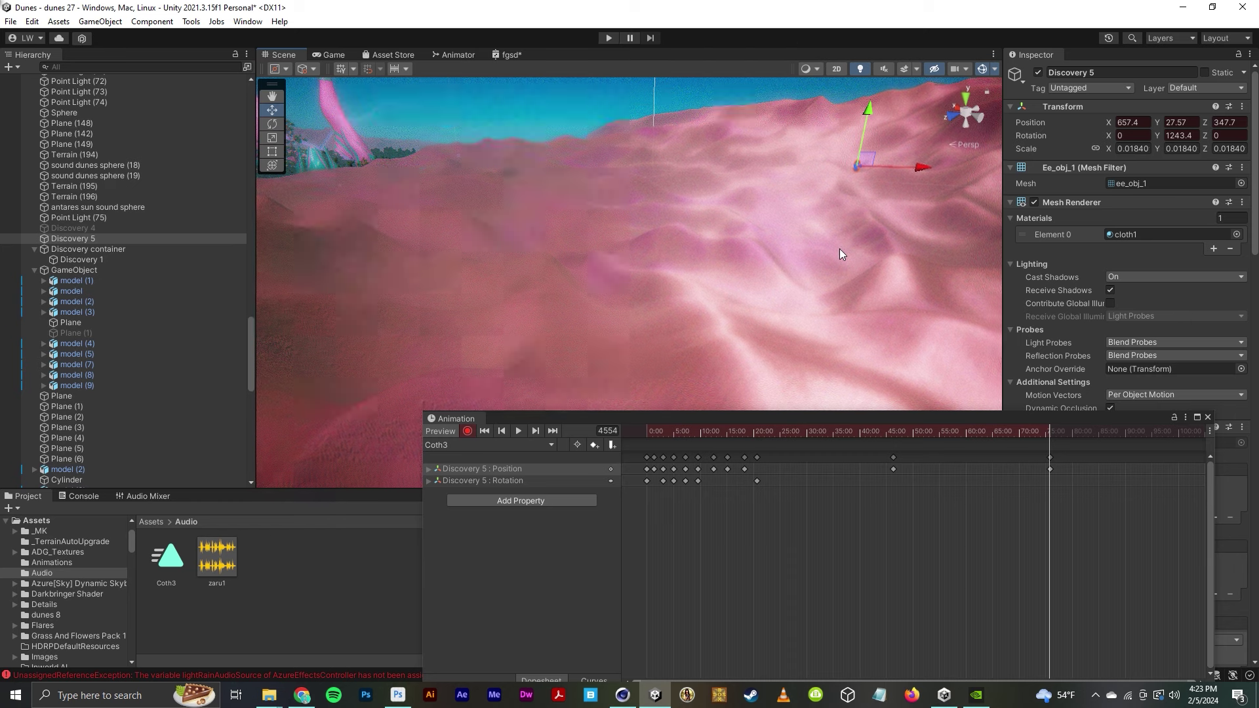
{"action": "key", "text": "f"}
{"action": "left_click_drag", "start_coordinate": [662, 268], "coordinate": [833, 200]}
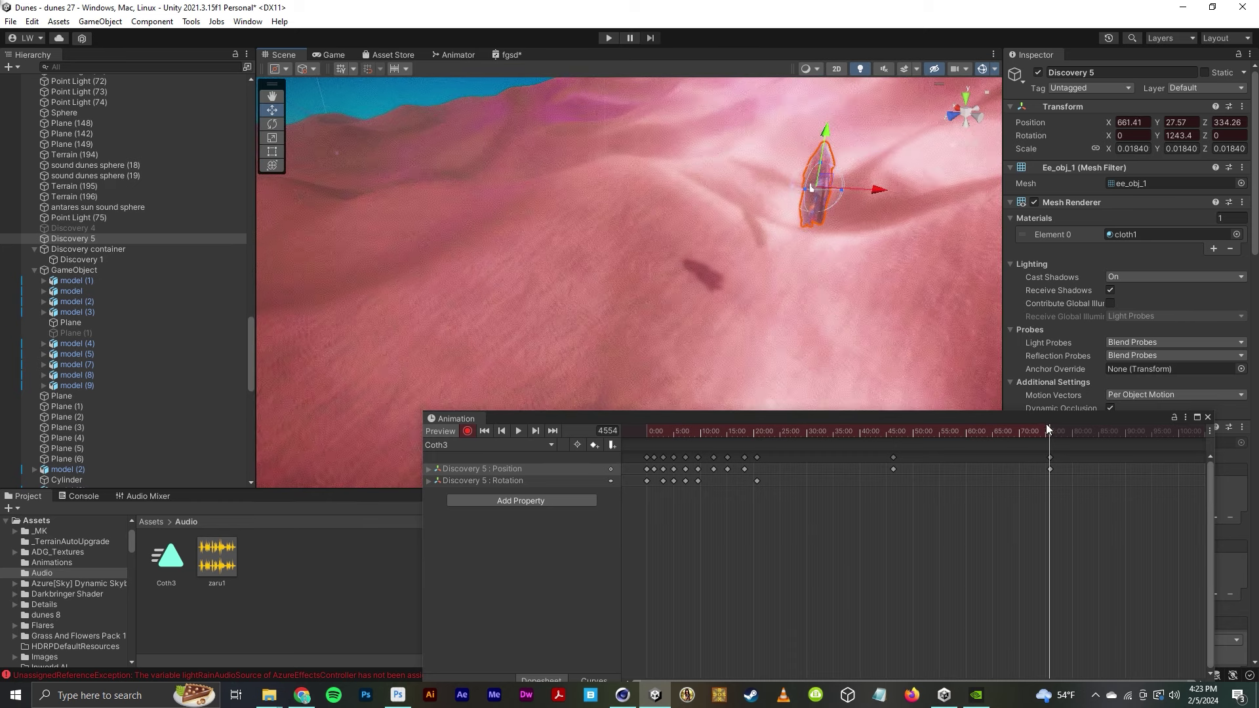
- Record final keyframes at frame 4761 with rotation Y 1424.195 and position X 662.755, Y 25.8, Z 329.602
{"action": "left_click_drag", "start_coordinate": [1045, 422], "coordinate": [1079, 436]}
{"action": "left_click", "coordinate": [272, 124]}
{"action": "left_click_drag", "start_coordinate": [835, 192], "coordinate": [447, 132]}
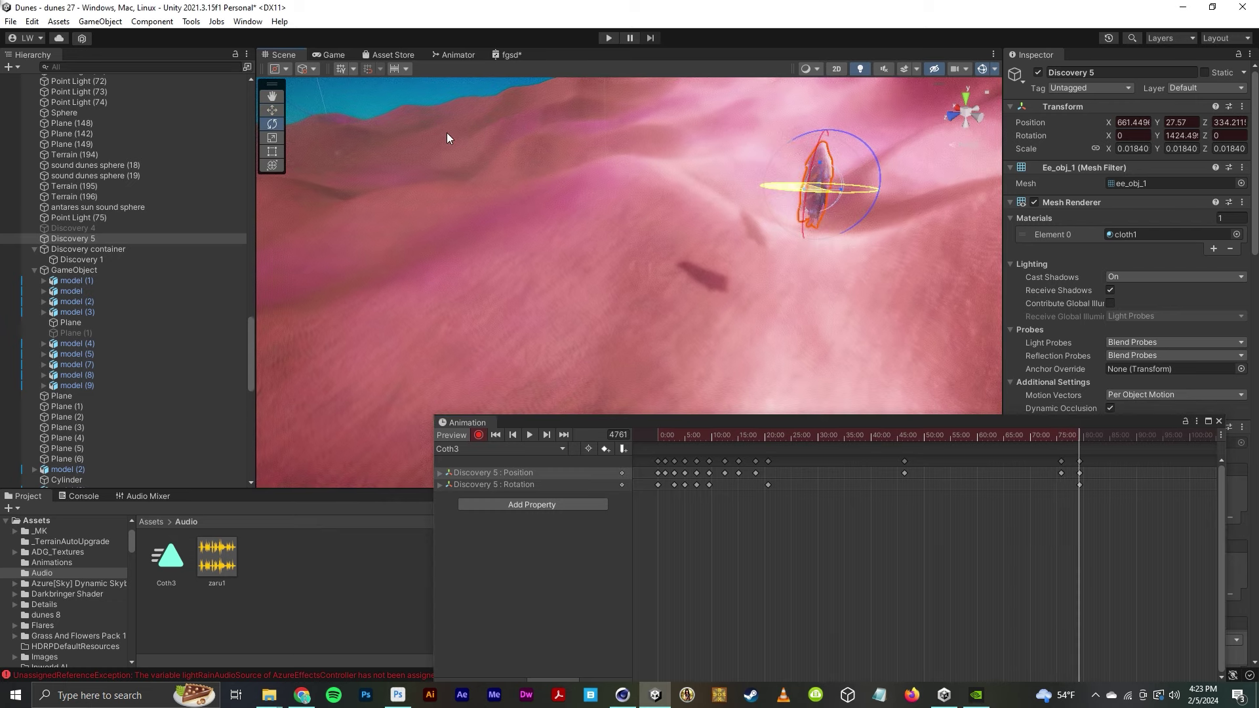
{"action": "left_click", "coordinate": [272, 110]}
{"action": "key", "text": "f"}
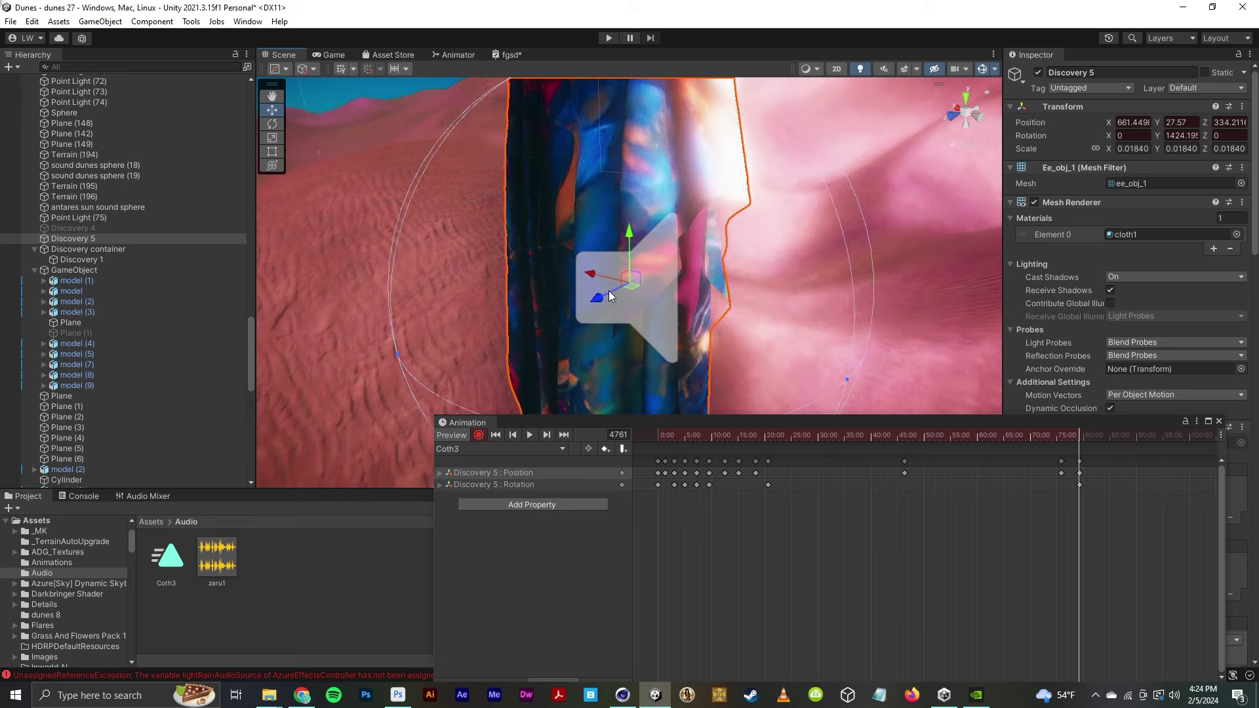
{"action": "left_click_drag", "start_coordinate": [600, 294], "coordinate": [797, 198]}
{"action": "left_click_drag", "start_coordinate": [827, 151], "coordinate": [818, 257]}
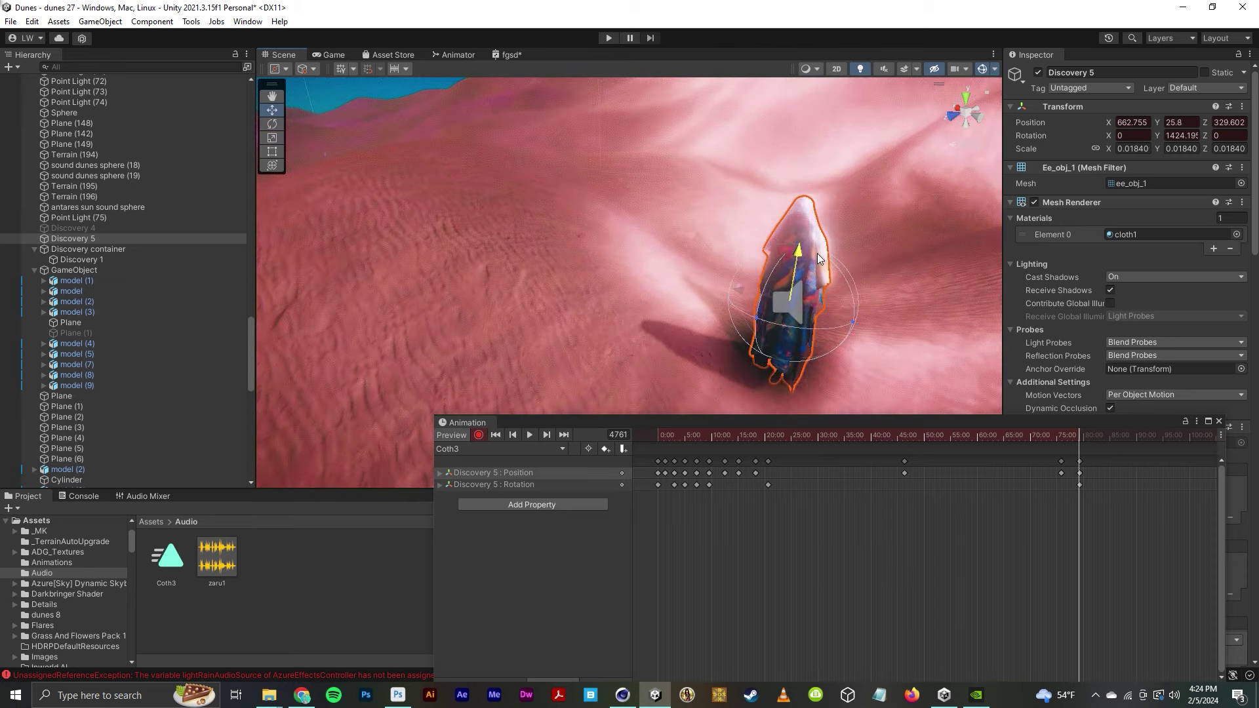
- Paste a copy of the rotation keyframe from about 20:00 next to the position keyframe at about 75:00
{"action": "left_click_drag", "start_coordinate": [951, 421], "coordinate": [950, 429]}
{"action": "left_click_drag", "start_coordinate": [1079, 443], "coordinate": [1039, 454]}
{"action": "key", "text": "f"}
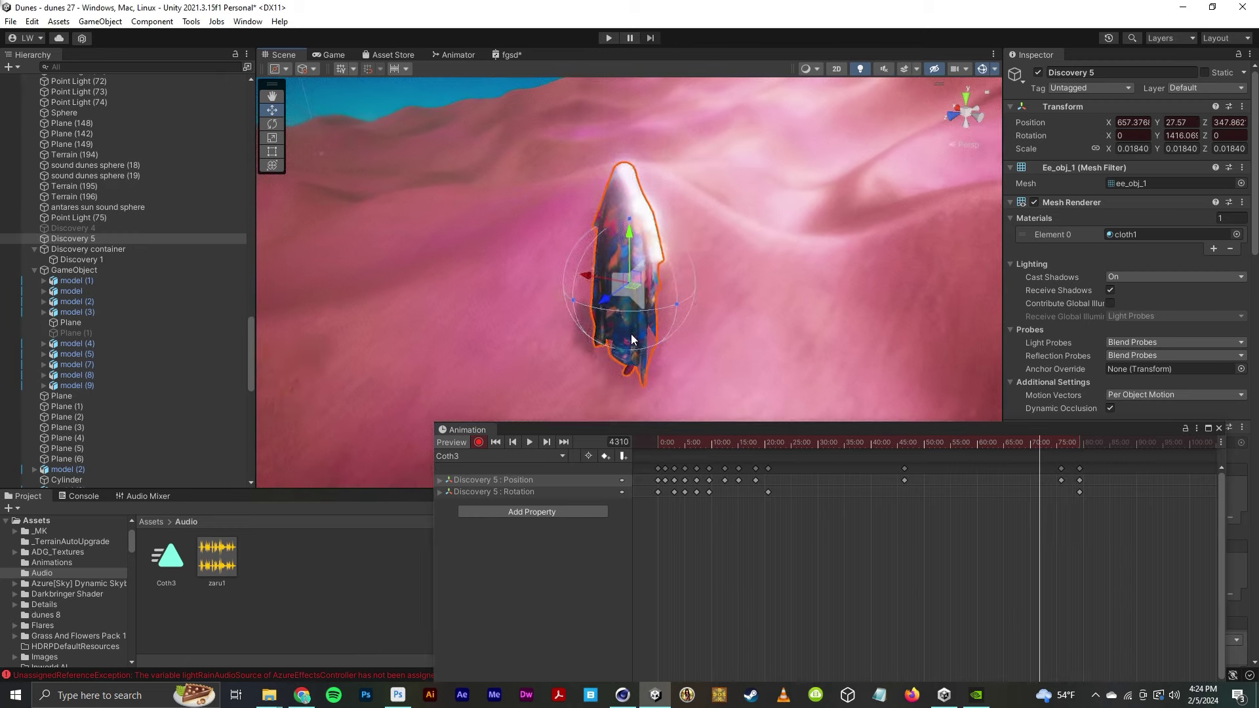
{"action": "scroll", "coordinate": [630, 333], "scroll_direction": "down", "scroll_amount": 5}
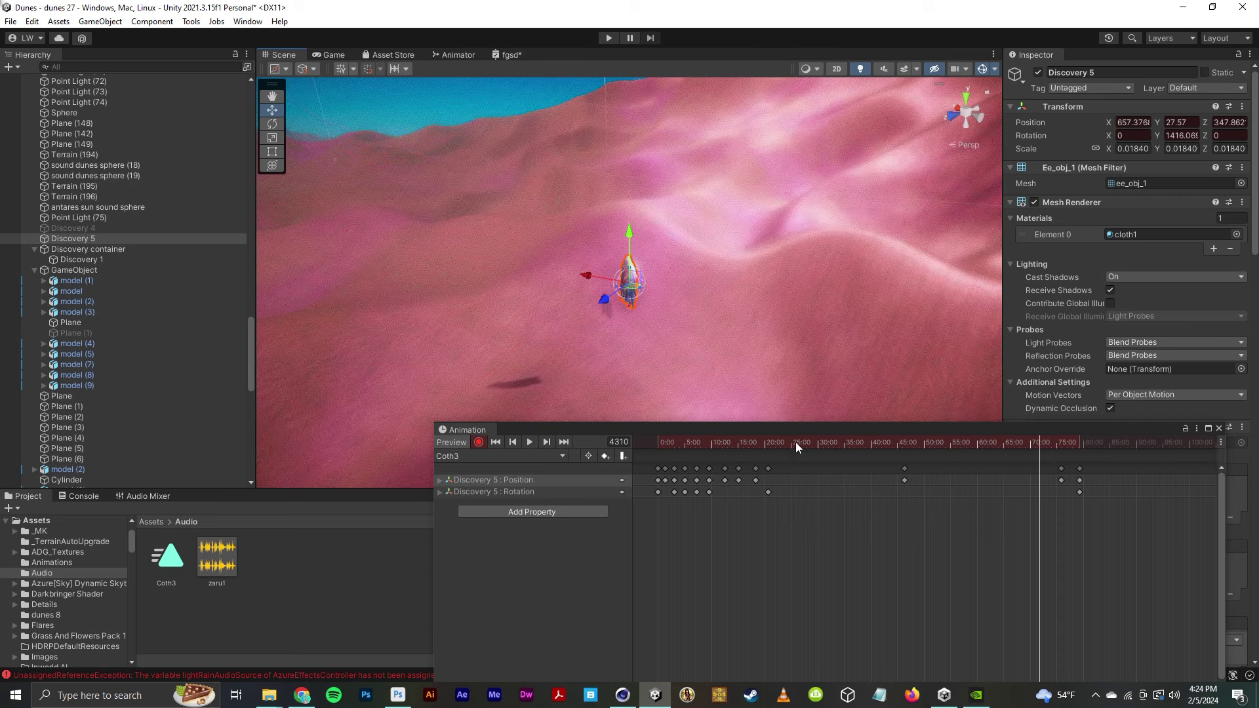
{"action": "left_click", "coordinate": [767, 493]}
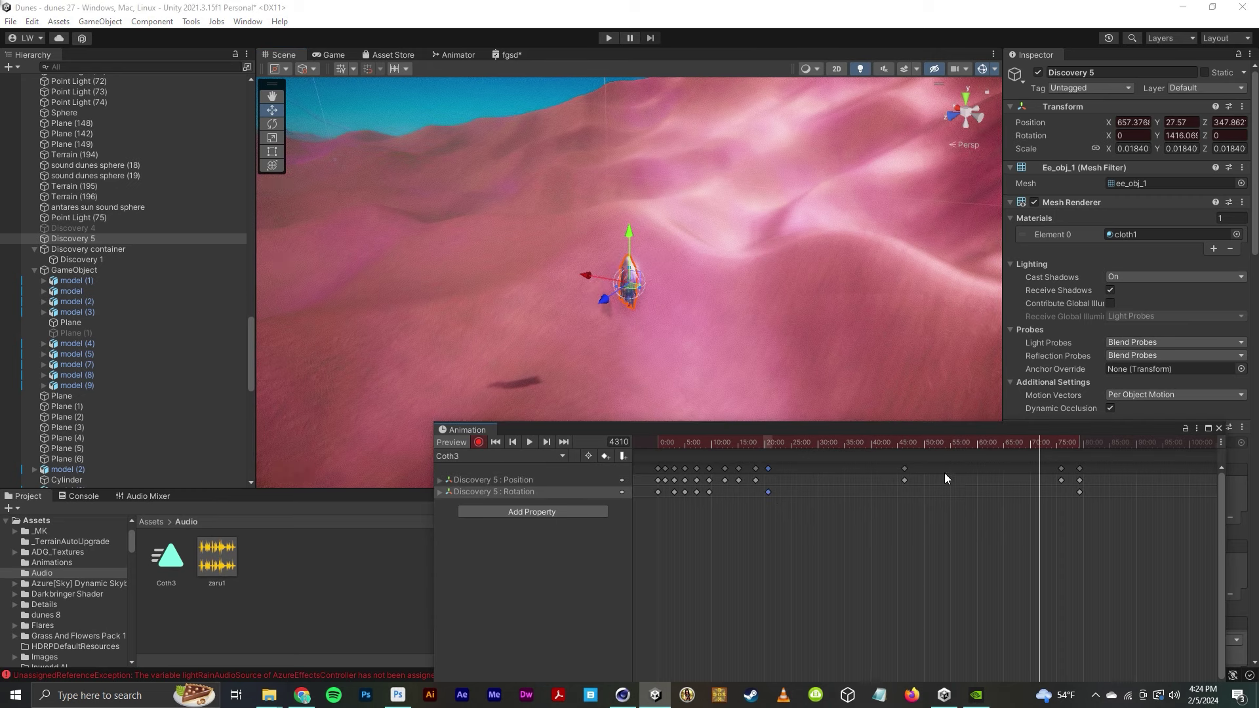
{"action": "left_click", "coordinate": [1056, 444]}
{"action": "mouse_move", "coordinate": [1058, 444]}
{"action": "left_mouse_down"}
{"action": "mouse_move", "coordinate": [1041, 446]}
{"action": "mouse_move", "coordinate": [1079, 446]}
{"action": "mouse_move", "coordinate": [1040, 445]}
{"action": "left_mouse_up"}
{"action": "key", "text": "ctrl+v"}
- Return Coth3 to frame 0, then stop recording and close the animation editor
{"action": "left_click", "coordinate": [985, 445]}
{"action": "left_click_drag", "start_coordinate": [718, 440], "coordinate": [628, 345]}
{"action": "scroll", "coordinate": [674, 279], "scroll_direction": "down", "scroll_amount": 10}
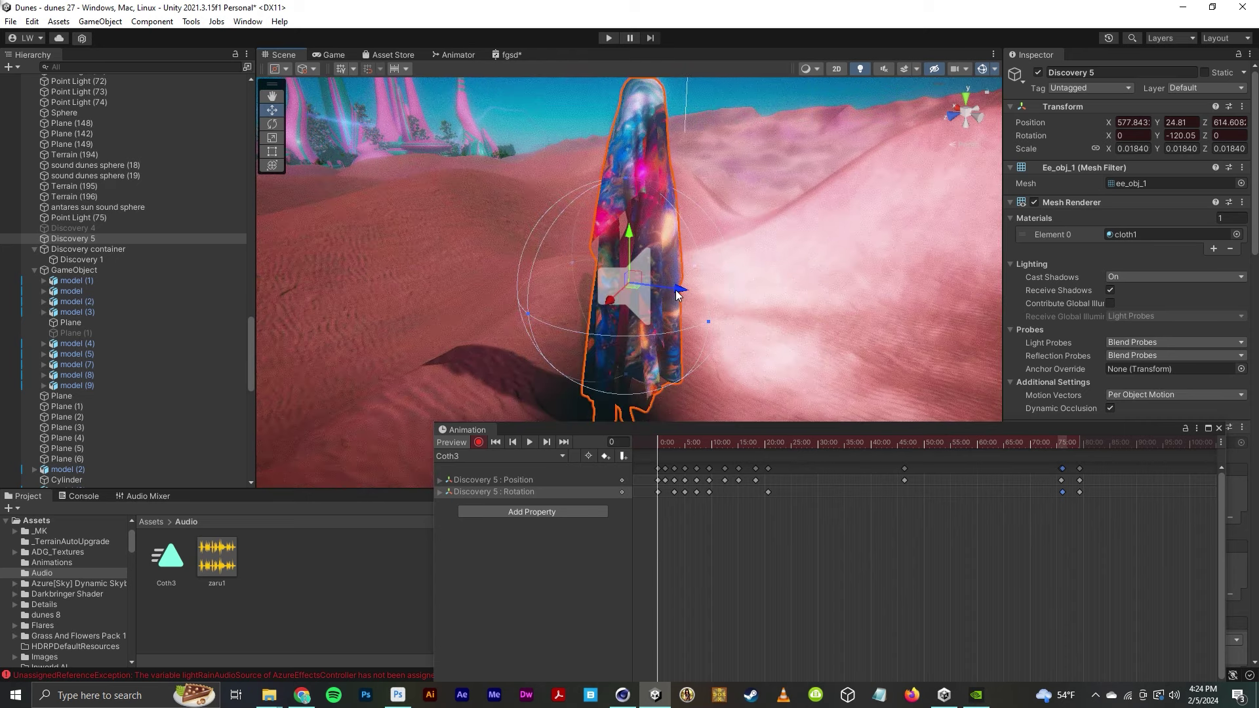
{"action": "left_click", "coordinate": [479, 443]}
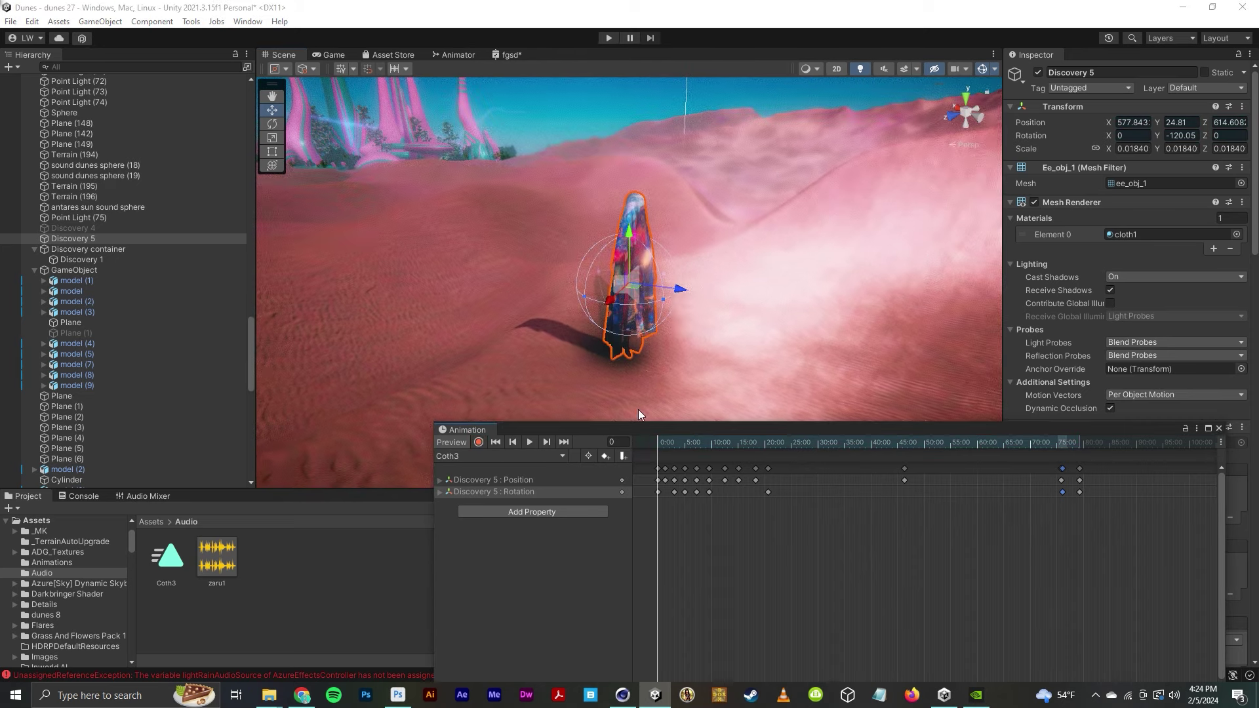
{"action": "left_click", "coordinate": [1218, 428]}
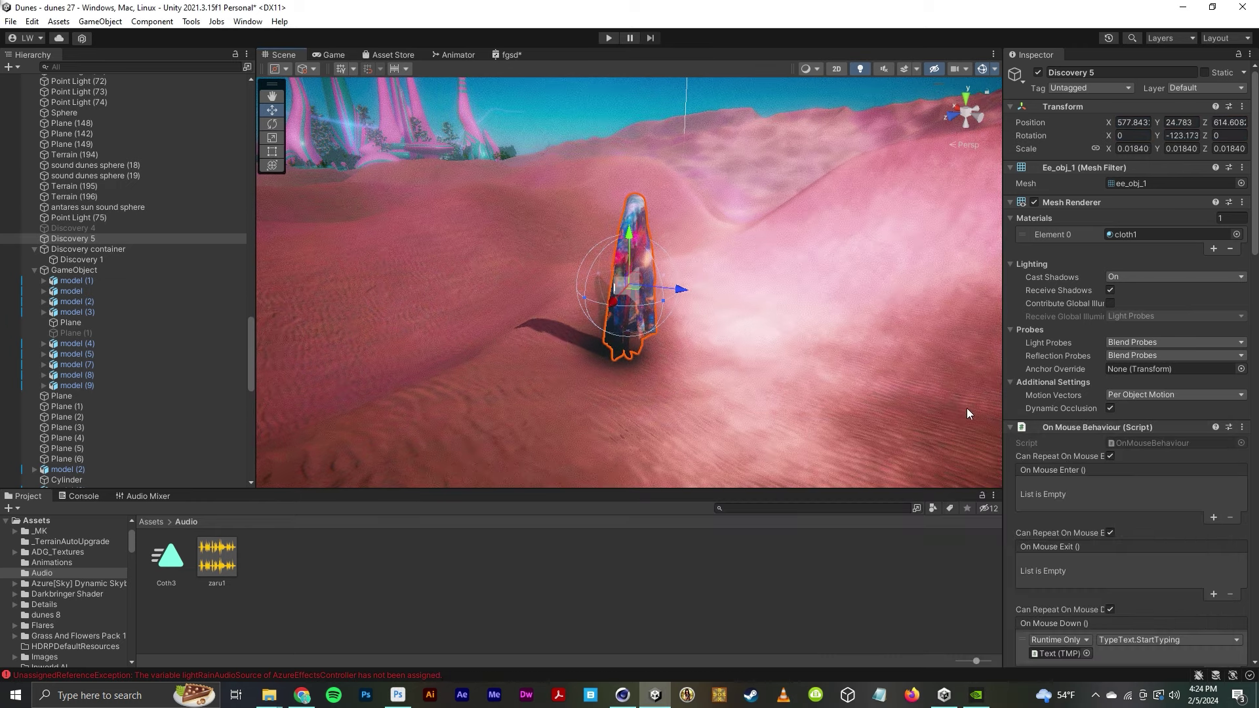
- Set the state played by Animator.Play in Discovery 5's On Mouse Up event to Coth3
{"action": "scroll", "coordinate": [1151, 462], "scroll_direction": "down", "scroll_amount": 5}
{"action": "left_click", "coordinate": [1133, 517]}
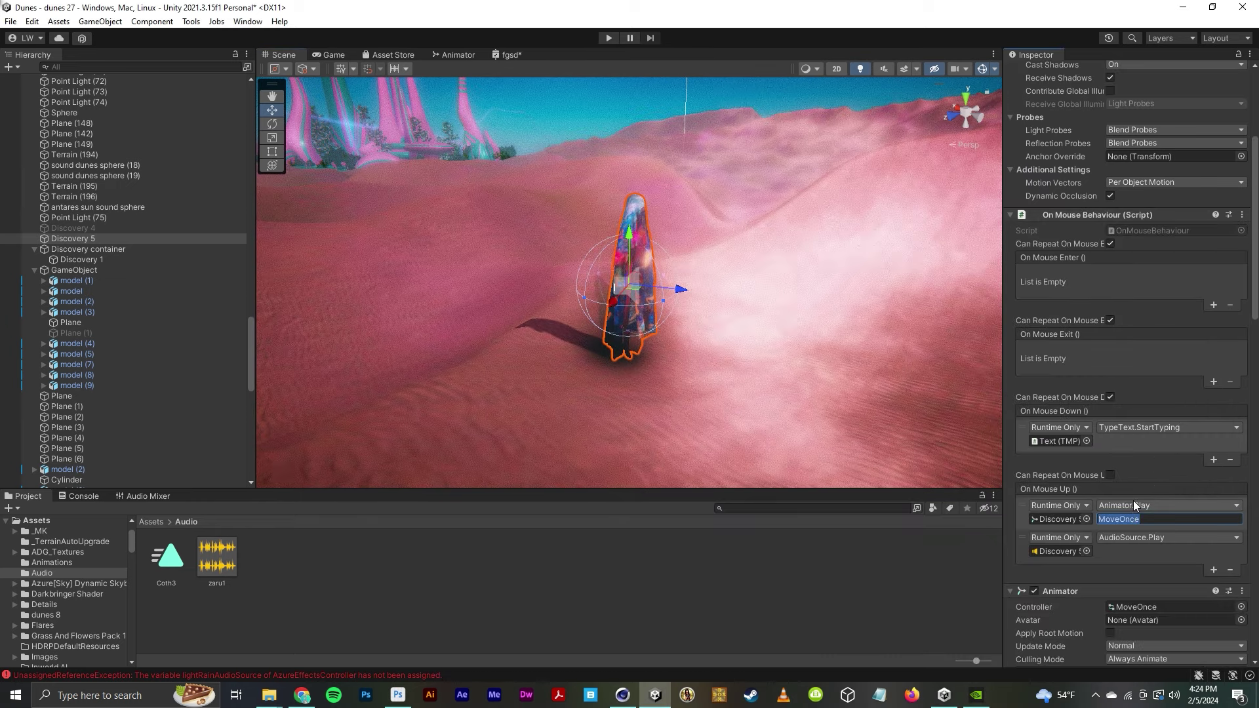
{"action": "type", "text": "Coth3"}
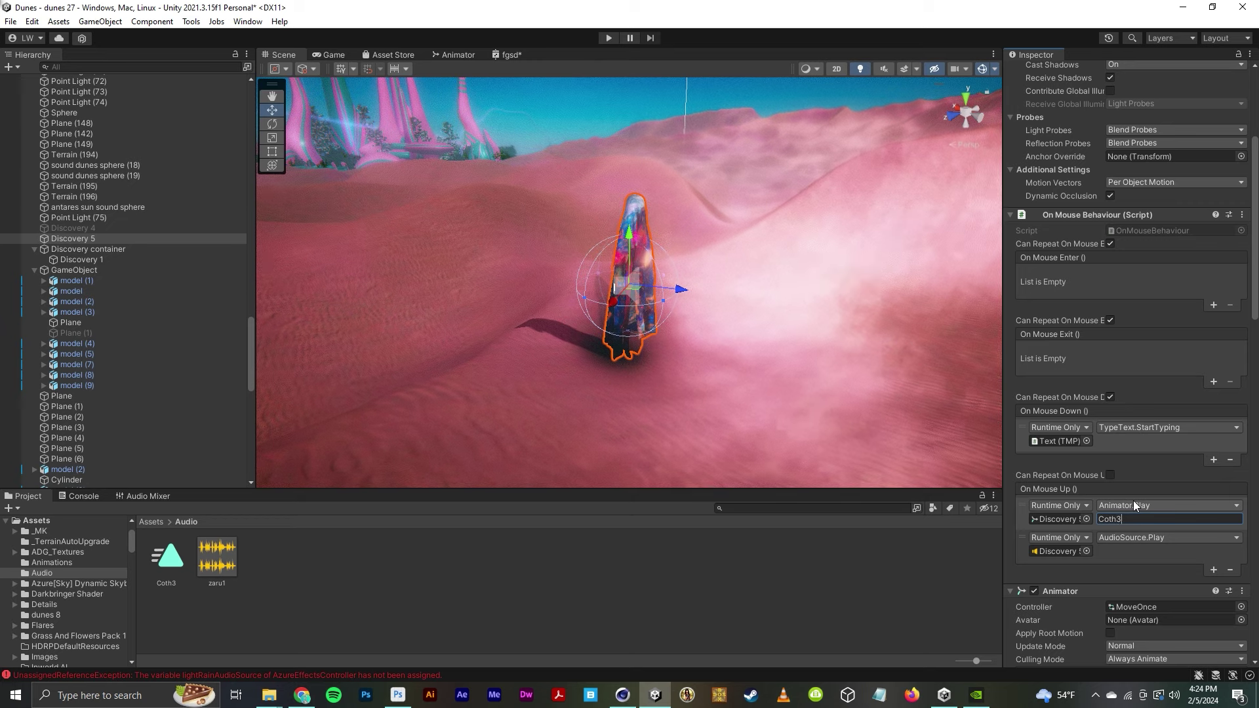
- Check the Coth3 clip name in Discovery 5's animation clip list, then review the event, Animator and audio settings of the object
{"action": "key", "text": "ctrl+6"}
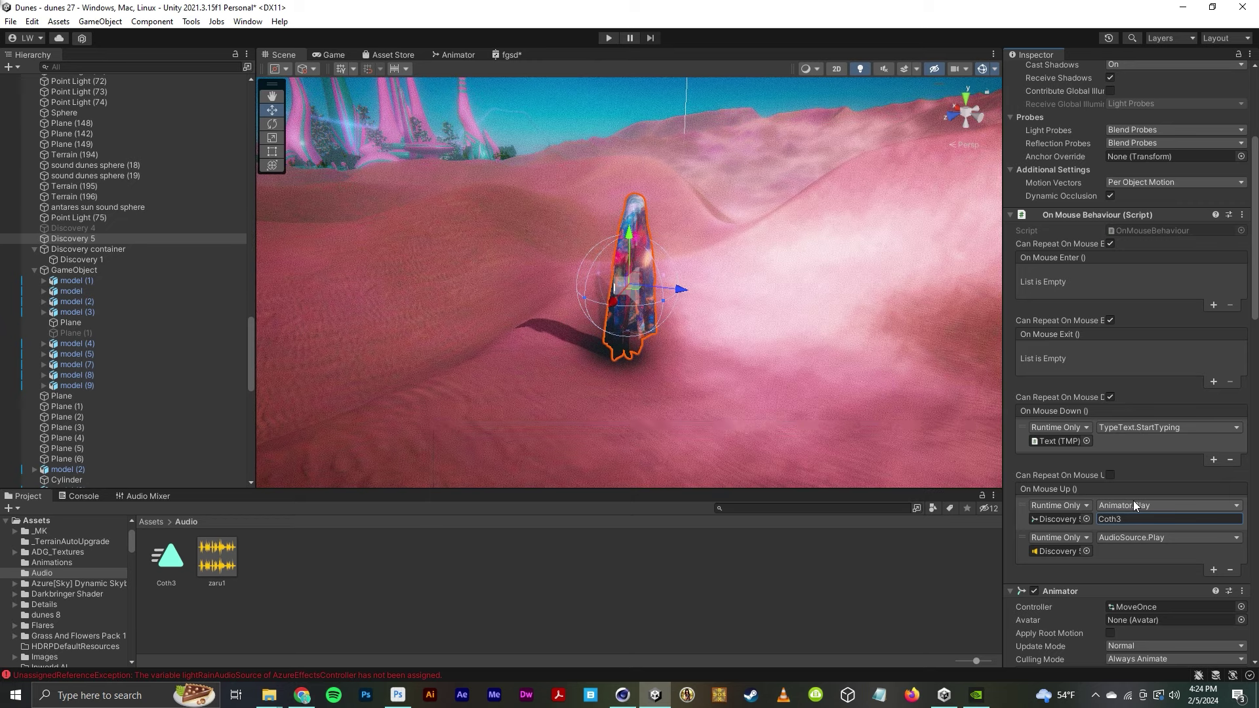
{"action": "left_click", "coordinate": [518, 444]}
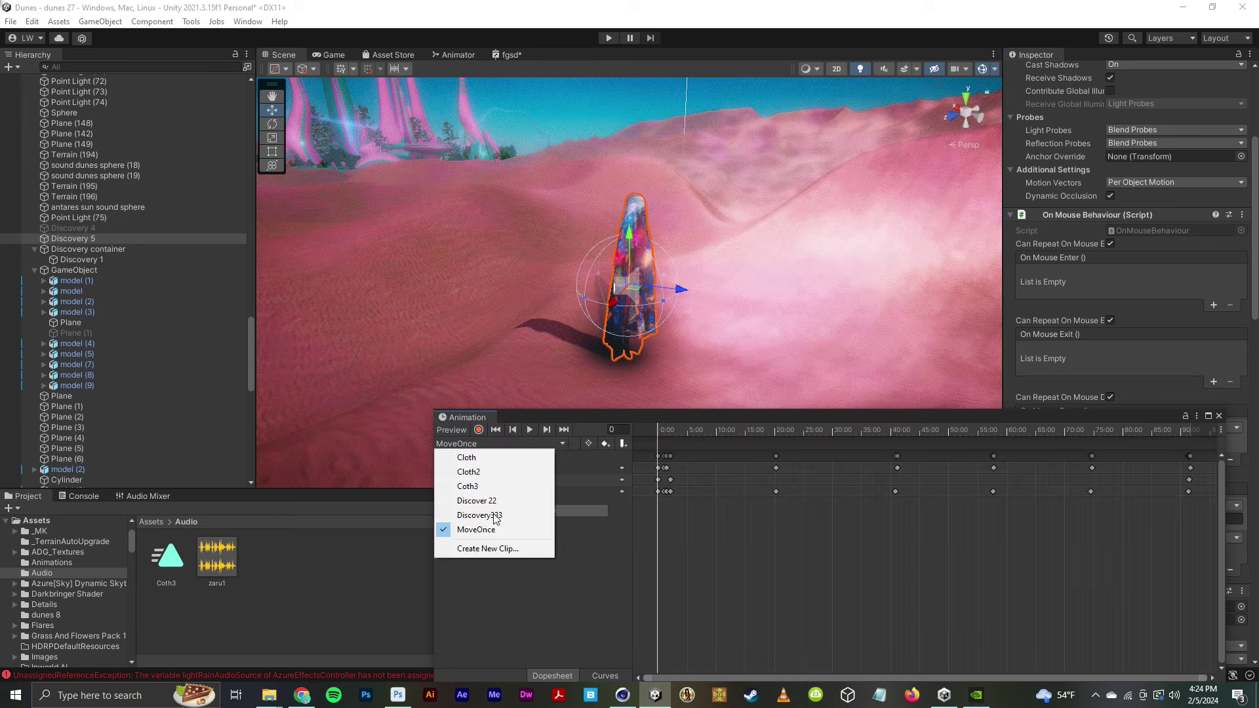
{"action": "left_click", "coordinate": [1218, 415]}
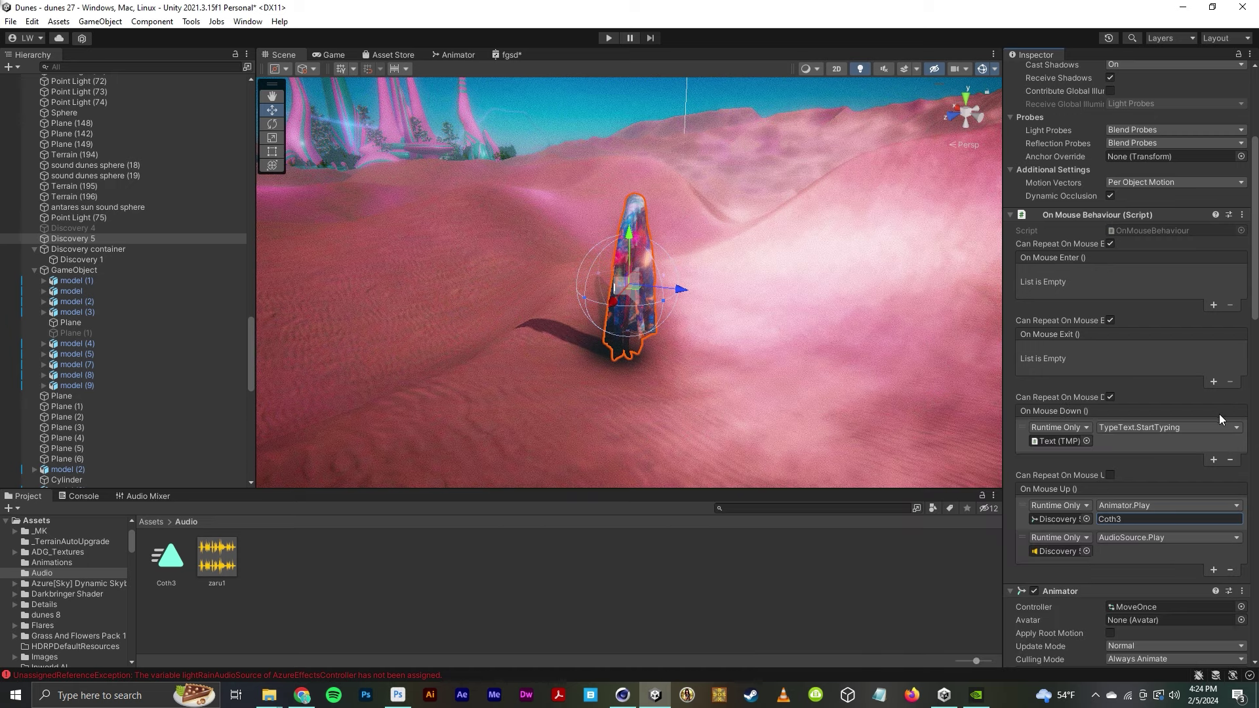
{"action": "scroll", "coordinate": [1126, 530], "scroll_direction": "down", "scroll_amount": 3}
{"action": "scroll", "coordinate": [1132, 500], "scroll_direction": "down", "scroll_amount": 5}
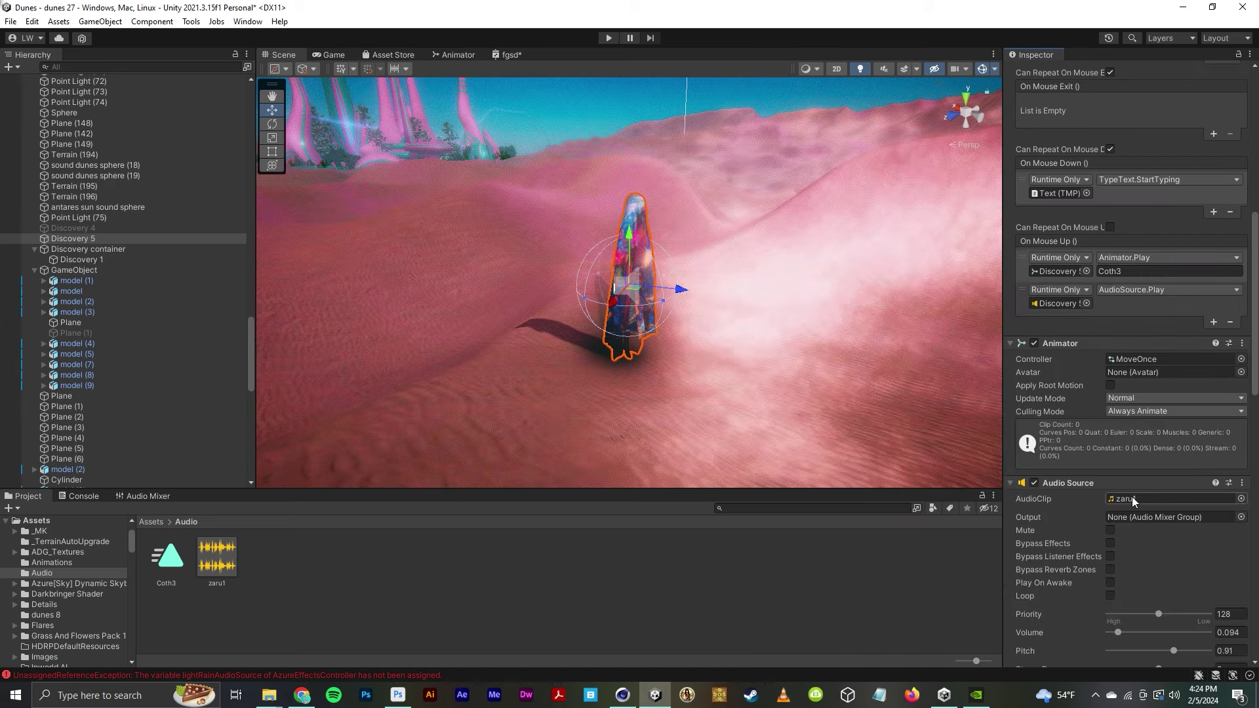
{"action": "left_click_drag", "start_coordinate": [1255, 376], "coordinate": [1254, 237]}
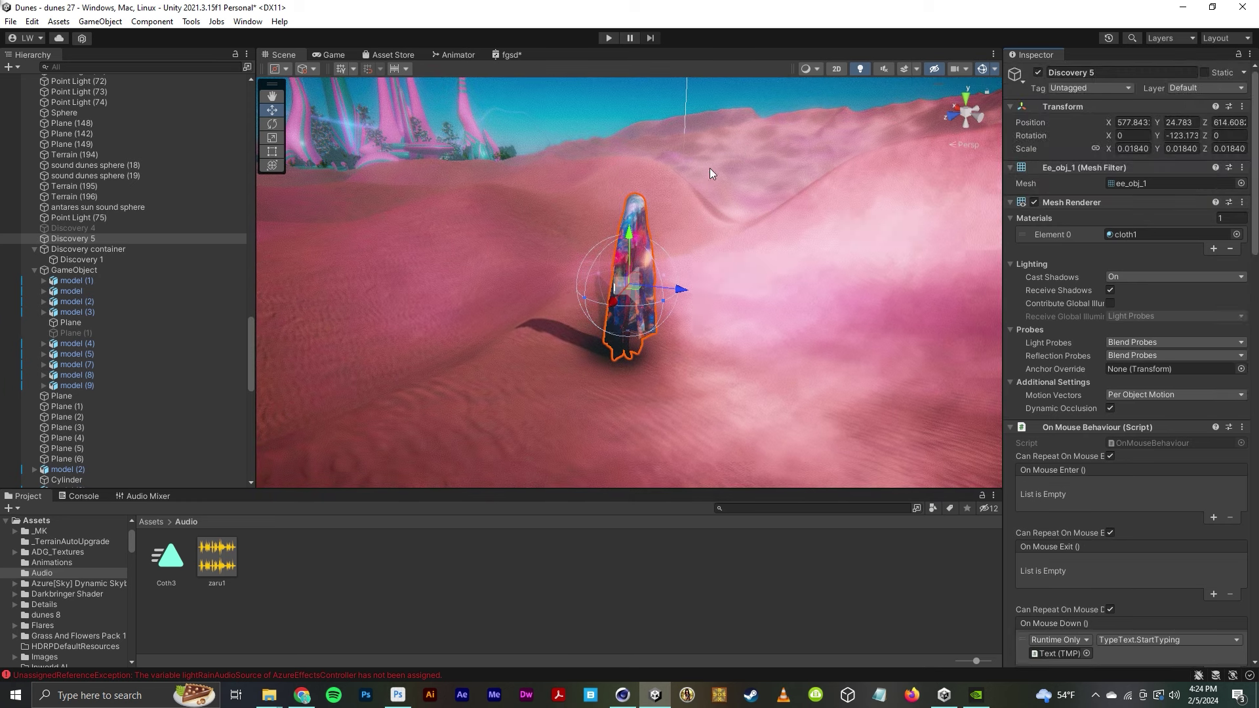
- Play-test the scene by walking across the dunes to the cloth ghost, triggering it and watching its movement, then stop play mode
{"action": "left_click", "coordinate": [607, 38]}
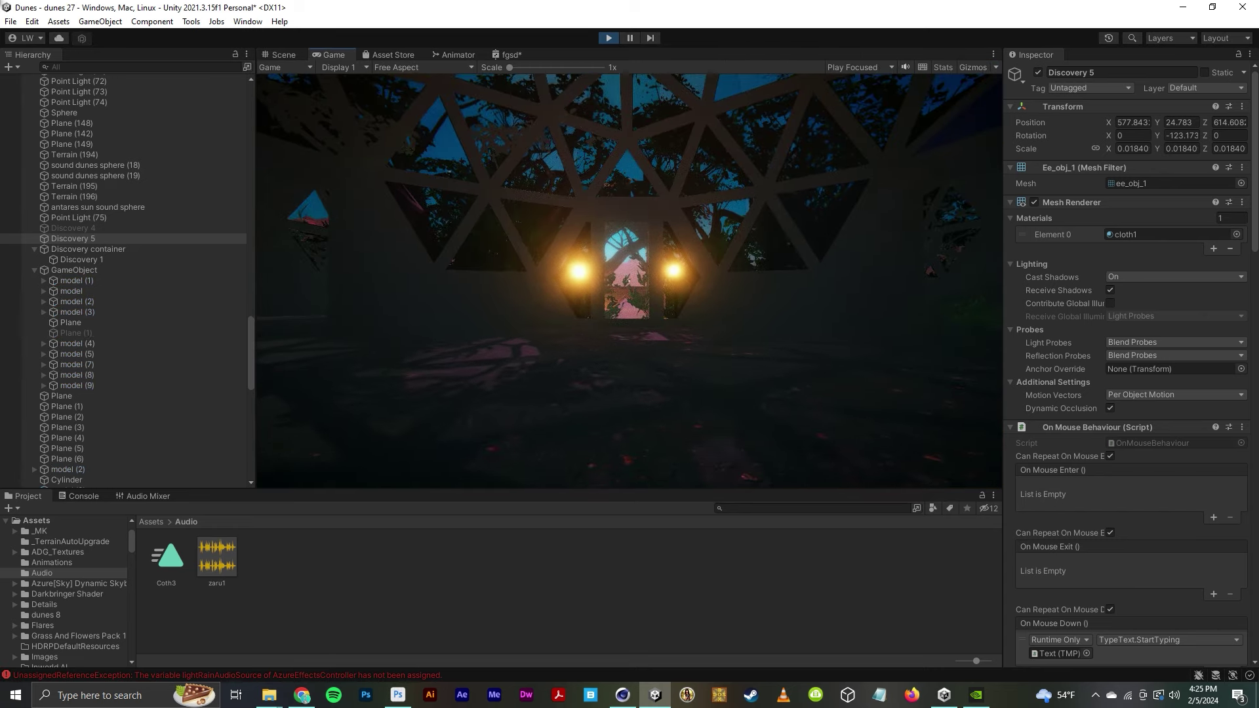
{"action": "key", "text": "w"}
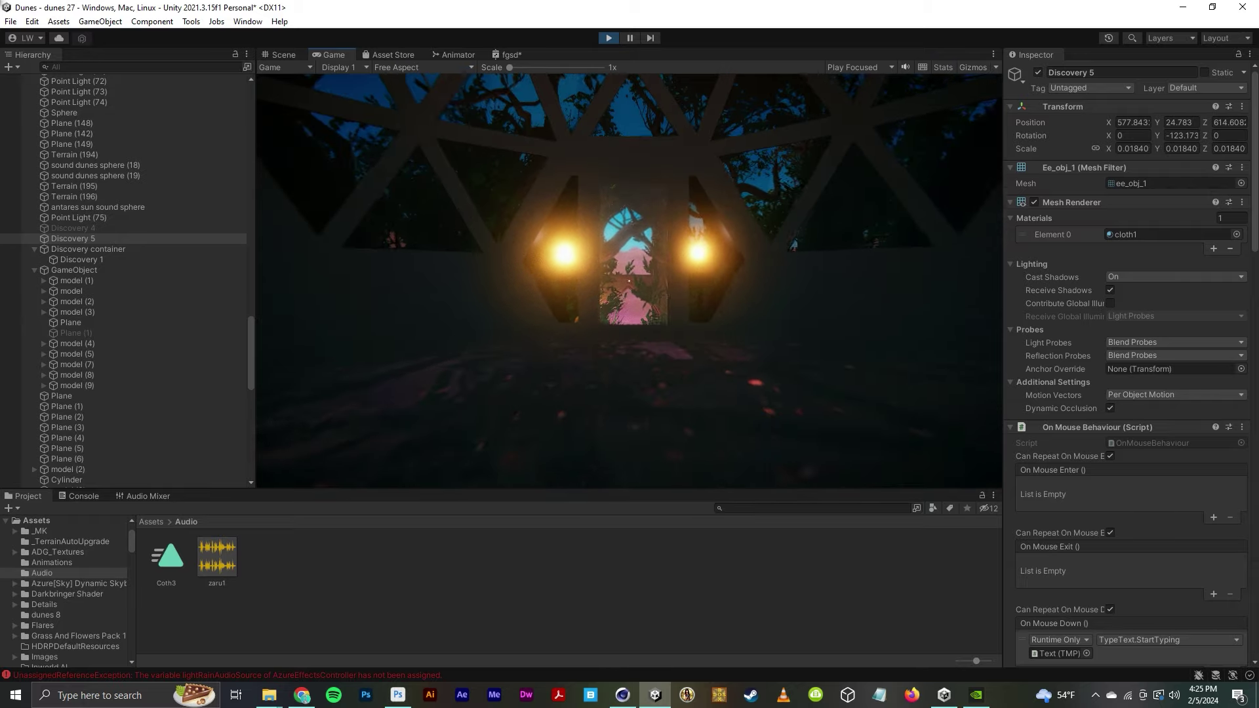
{"action": "key", "text": "w"}
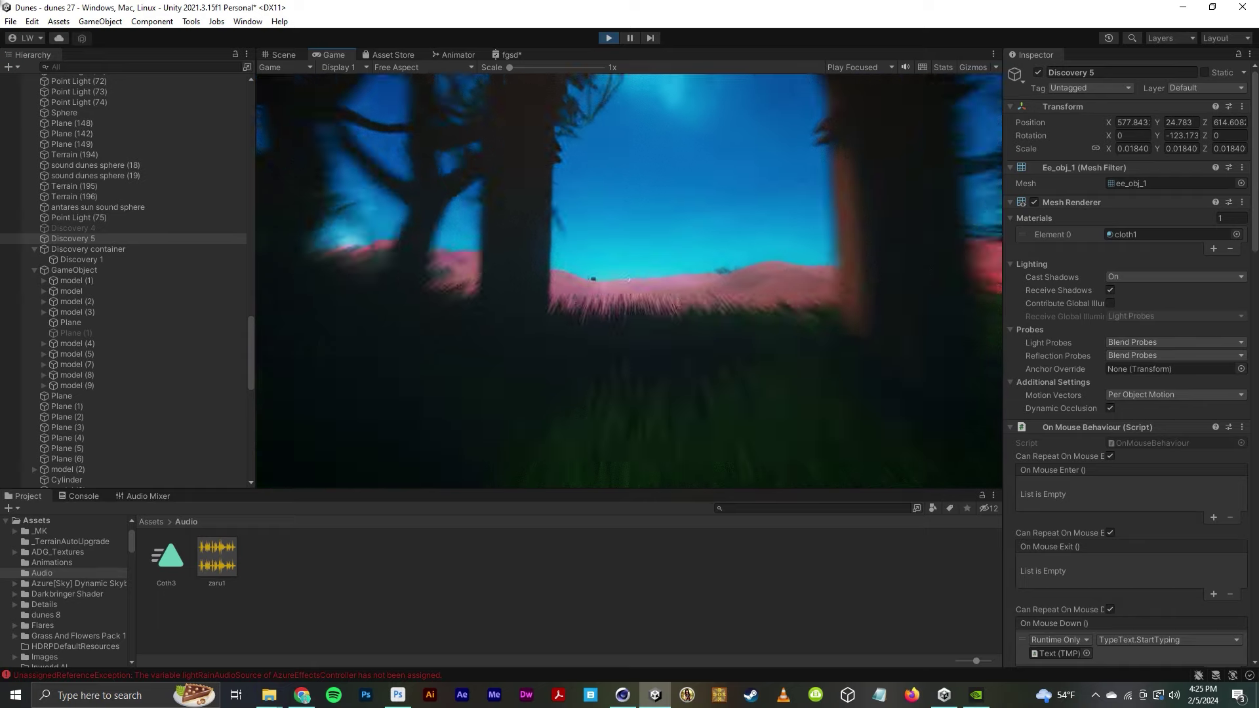
{"action": "key", "text": "w"}
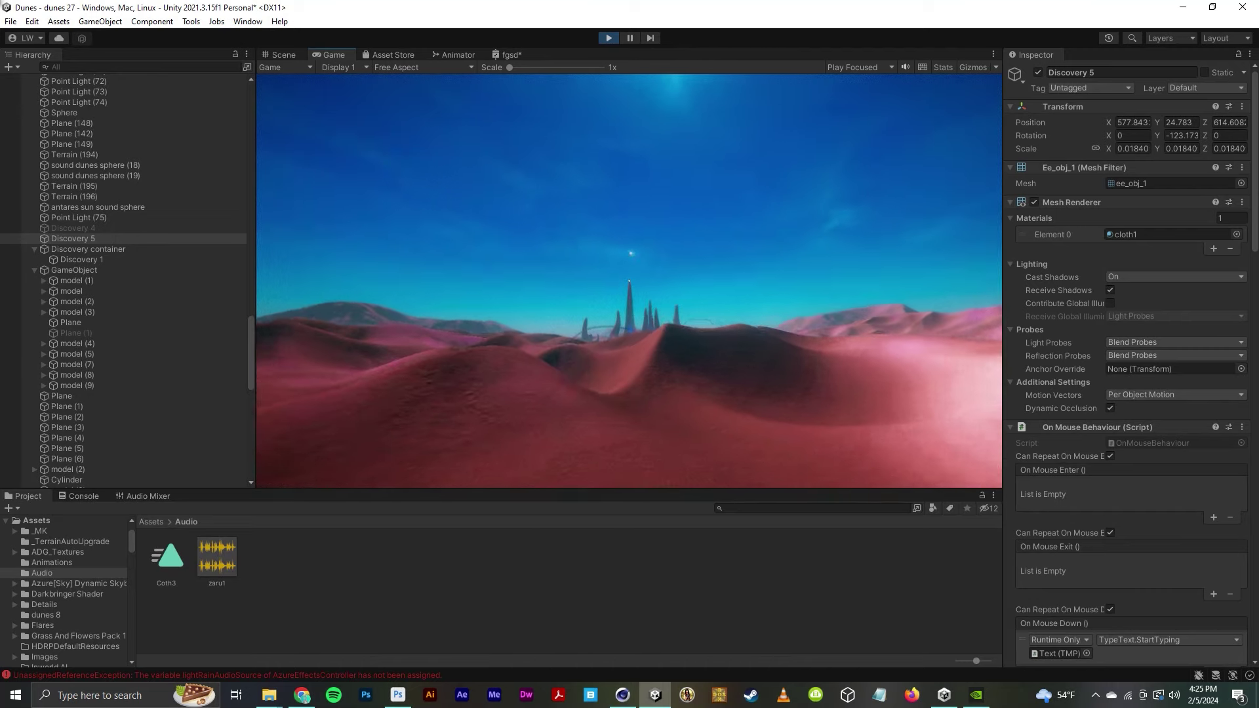
{"action": "key", "text": "w"}
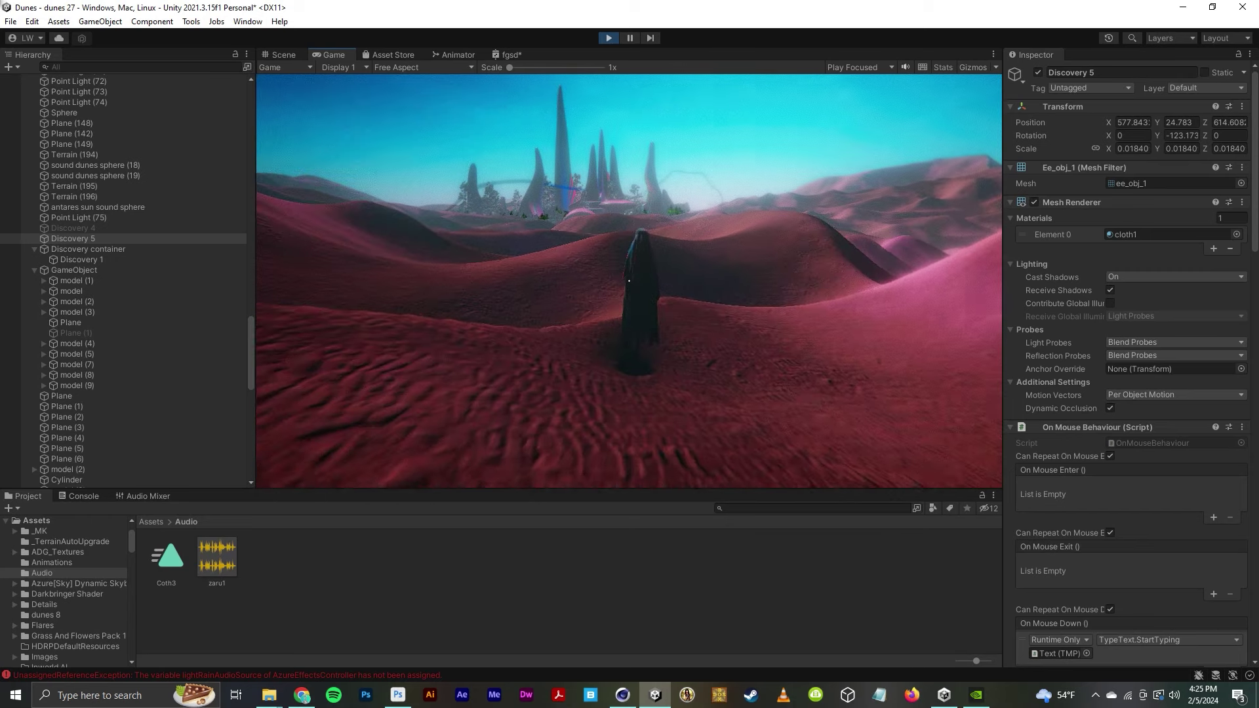
{"action": "left_click", "coordinate": [629, 281]}
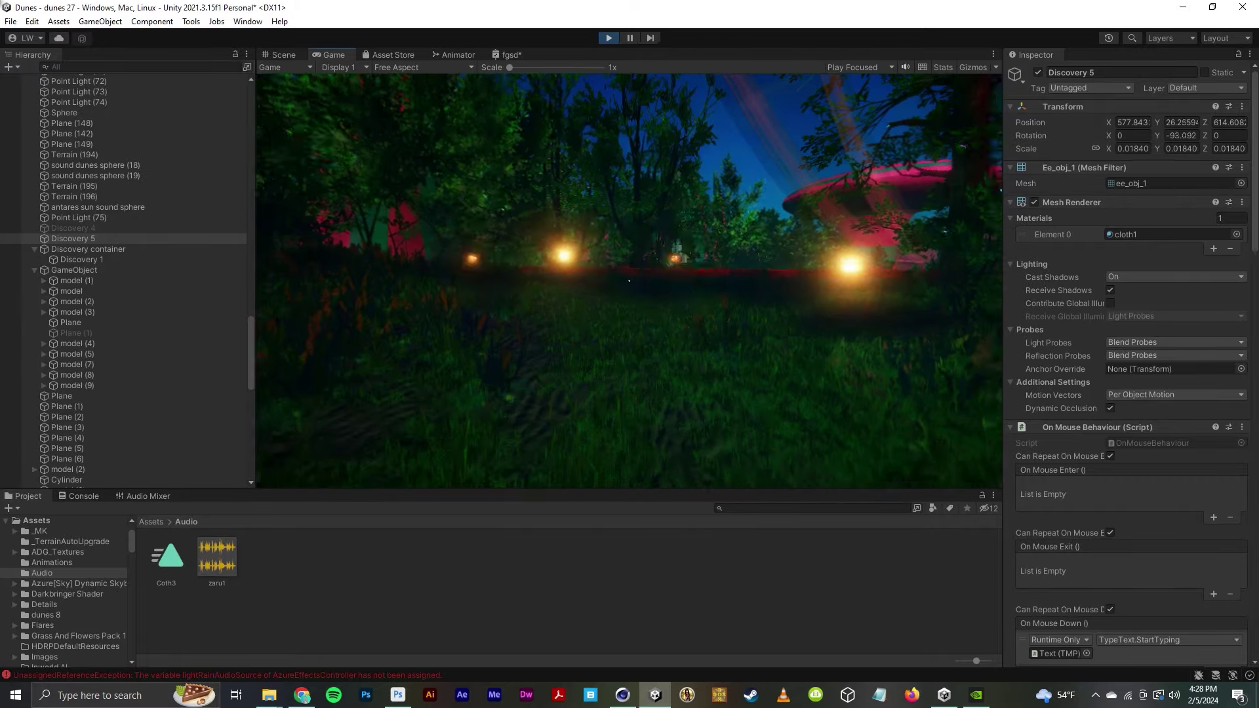
{"action": "key", "text": "w"}
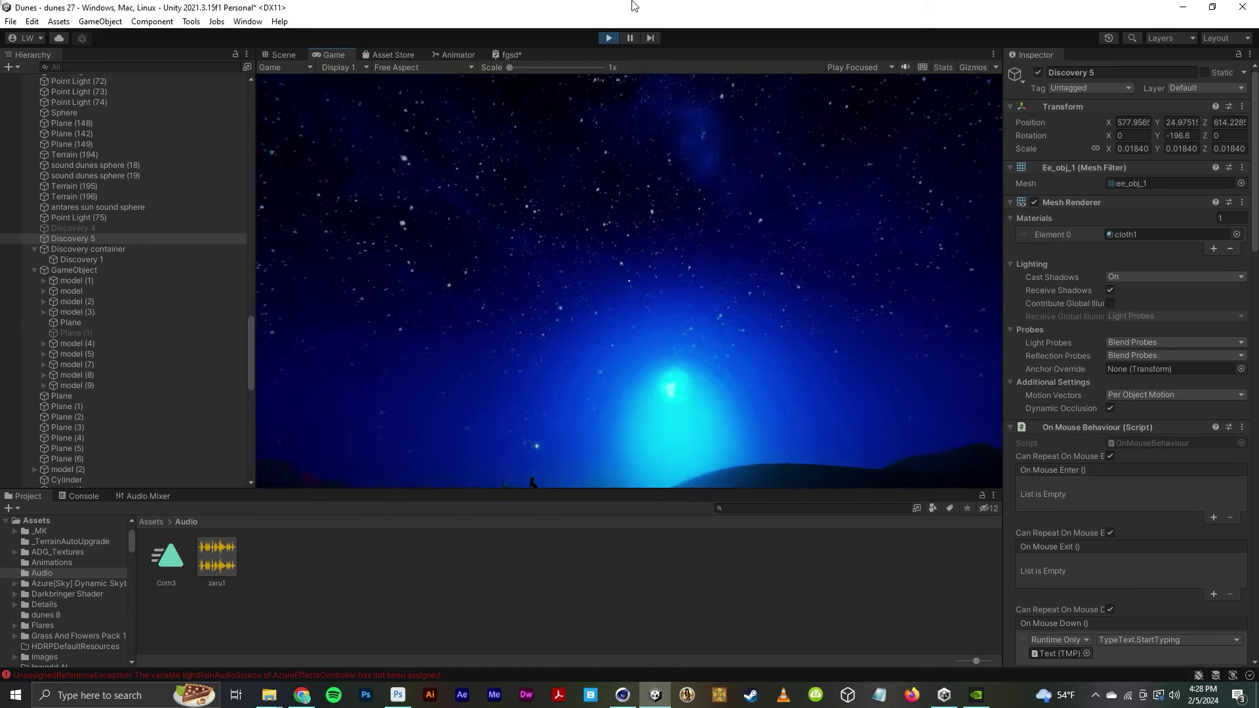
{"action": "left_click", "coordinate": [608, 37]}
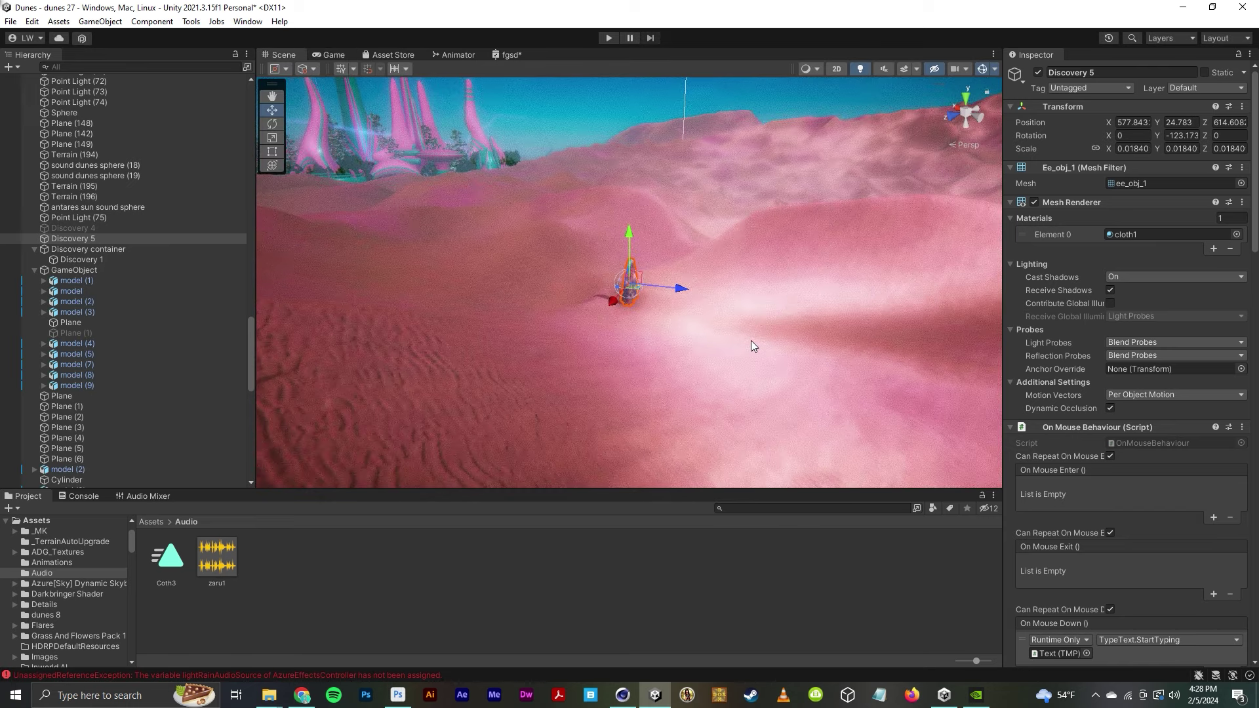
- Open the Coth3 clip of Discovery 5 and move its rotation keyframe from about 20:00 to about 29:00
{"action": "key", "text": "ctrl+6"}
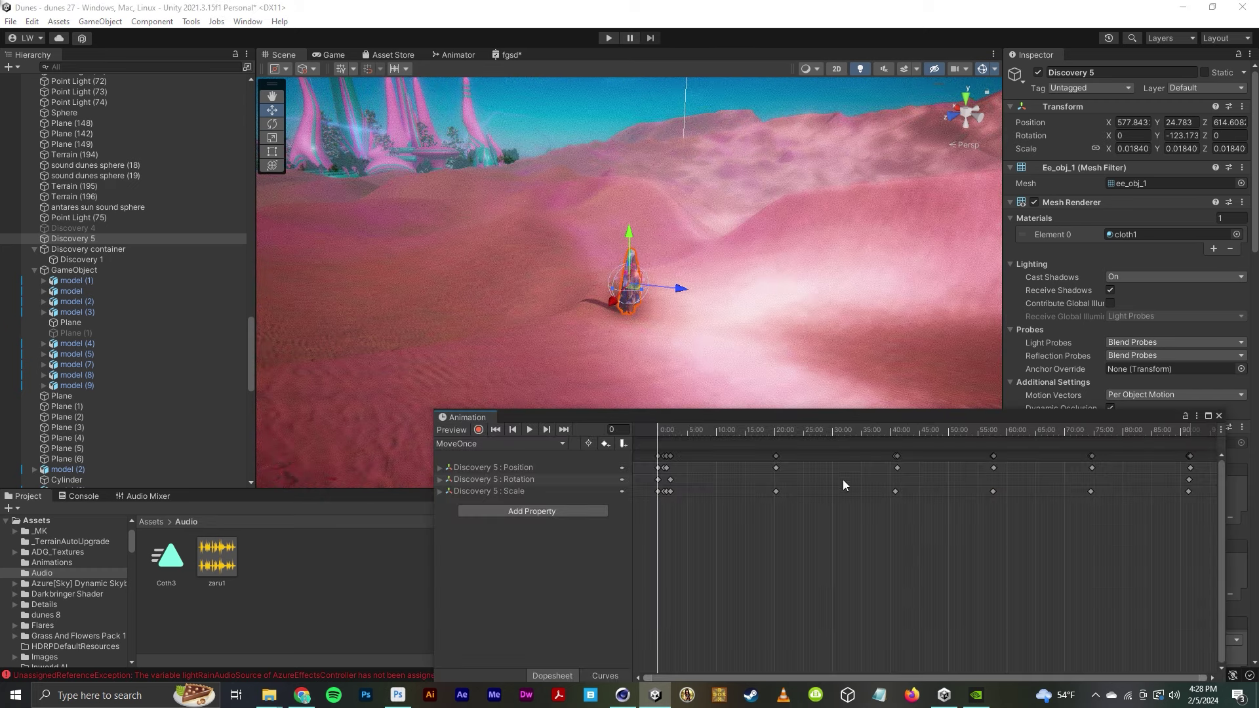
{"action": "left_click", "coordinate": [524, 443]}
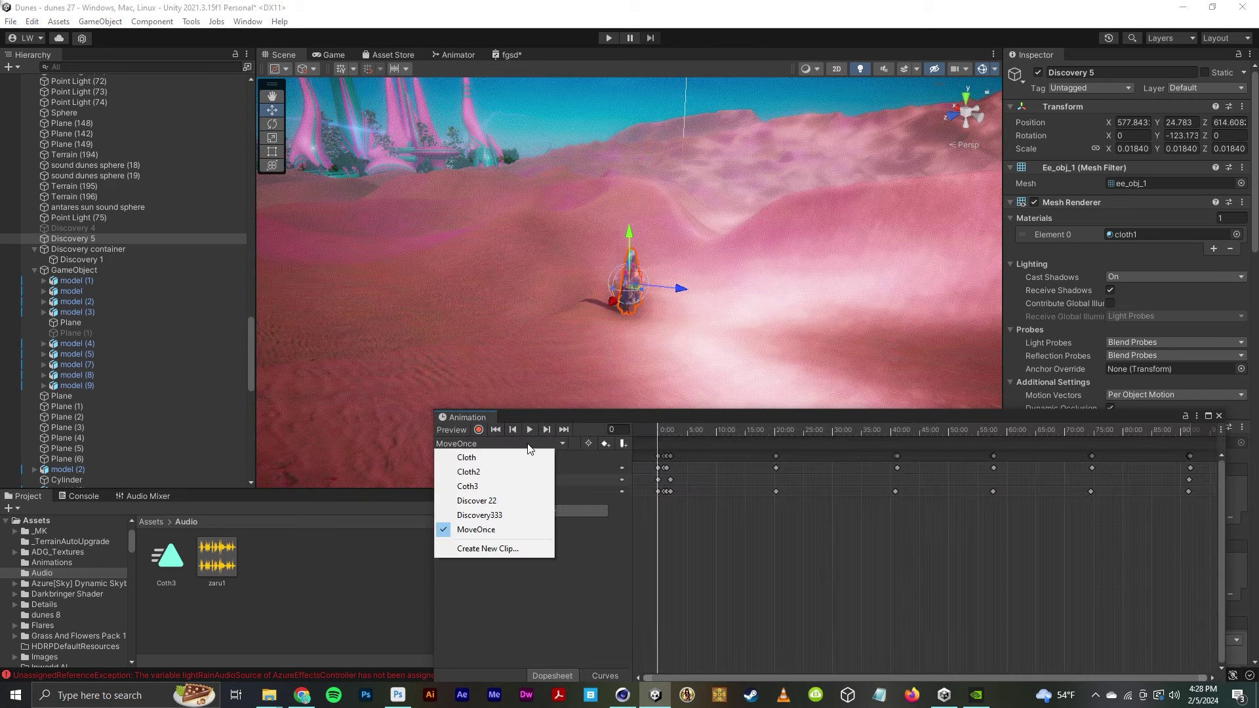
{"action": "left_click", "coordinate": [519, 486]}
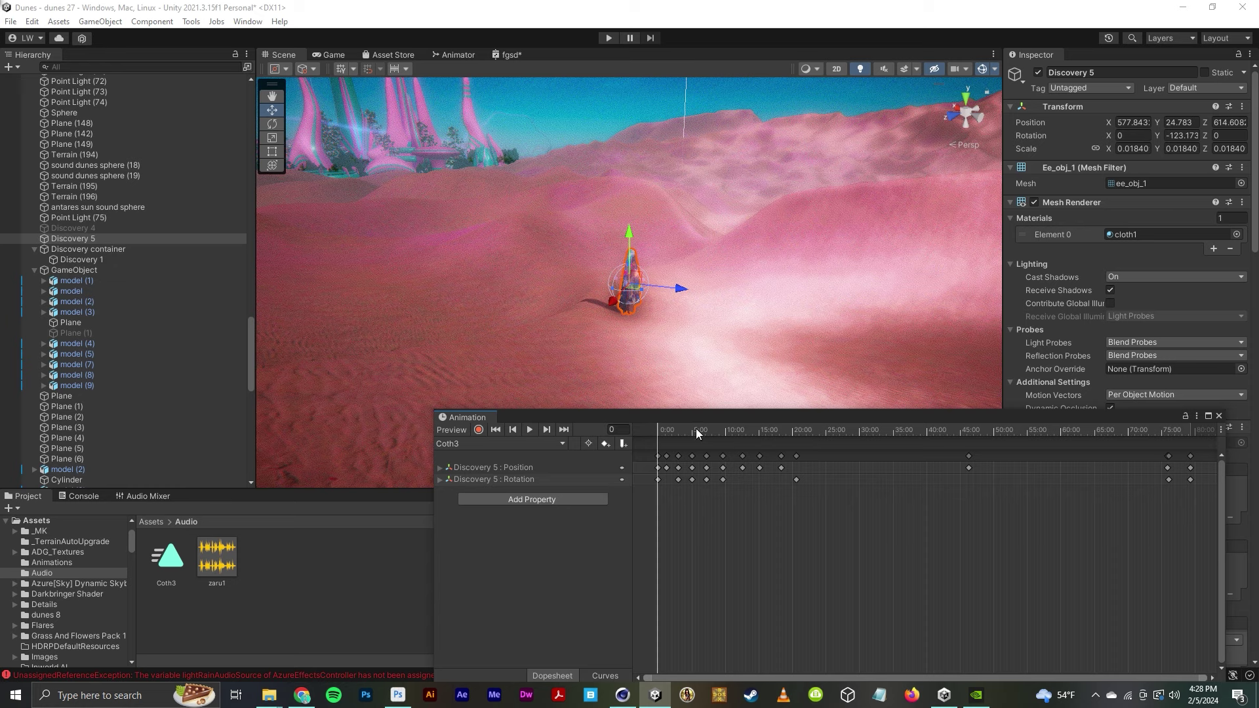
{"action": "left_click_drag", "start_coordinate": [697, 427], "coordinate": [785, 459]}
{"action": "left_click_drag", "start_coordinate": [803, 509], "coordinate": [773, 432]}
{"action": "left_click", "coordinate": [764, 428]}
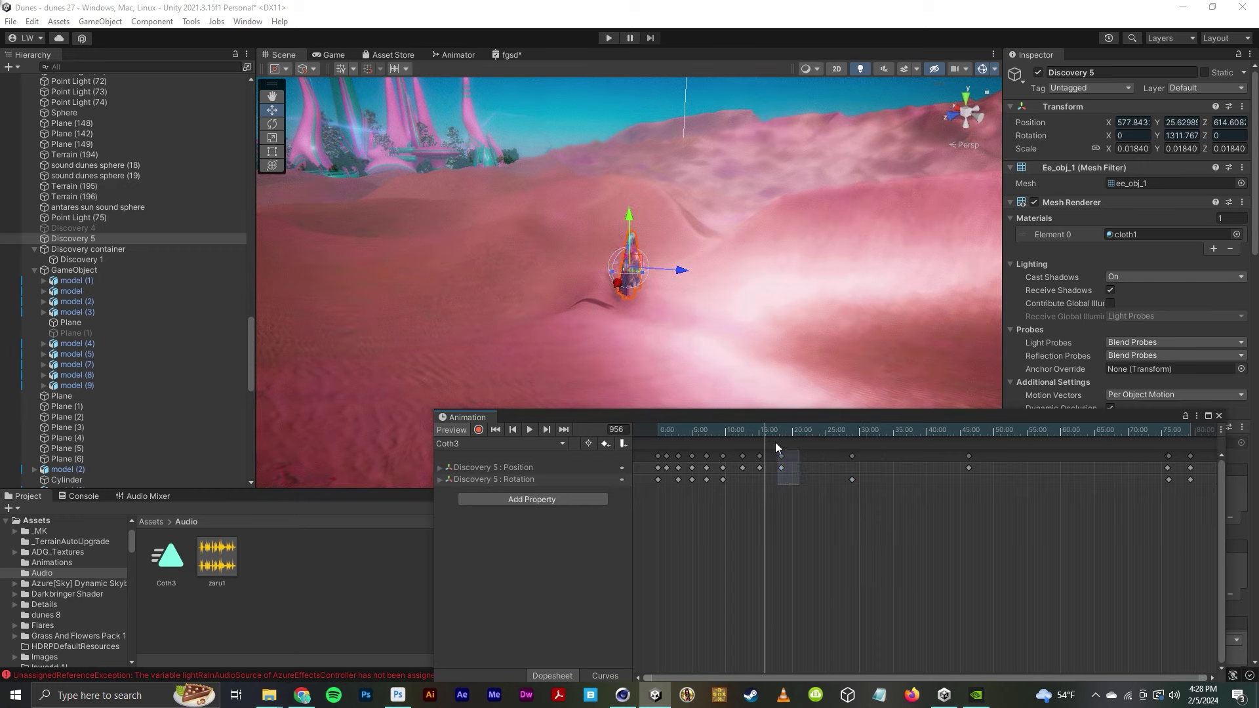
- Spread Coth3's early keyframes, moving the last three position keys to about 15:00, 19:30 and 24:00 and stretching the preceding ones to about 12:00
{"action": "mouse_move", "coordinate": [780, 457]}
{"action": "left_mouse_down"}
{"action": "mouse_move", "coordinate": [825, 459]}
{"action": "mouse_move", "coordinate": [808, 430]}
{"action": "mouse_move", "coordinate": [786, 457]}
{"action": "left_mouse_up"}
{"action": "left_click", "coordinate": [759, 457]}
{"action": "left_click", "coordinate": [743, 456]}
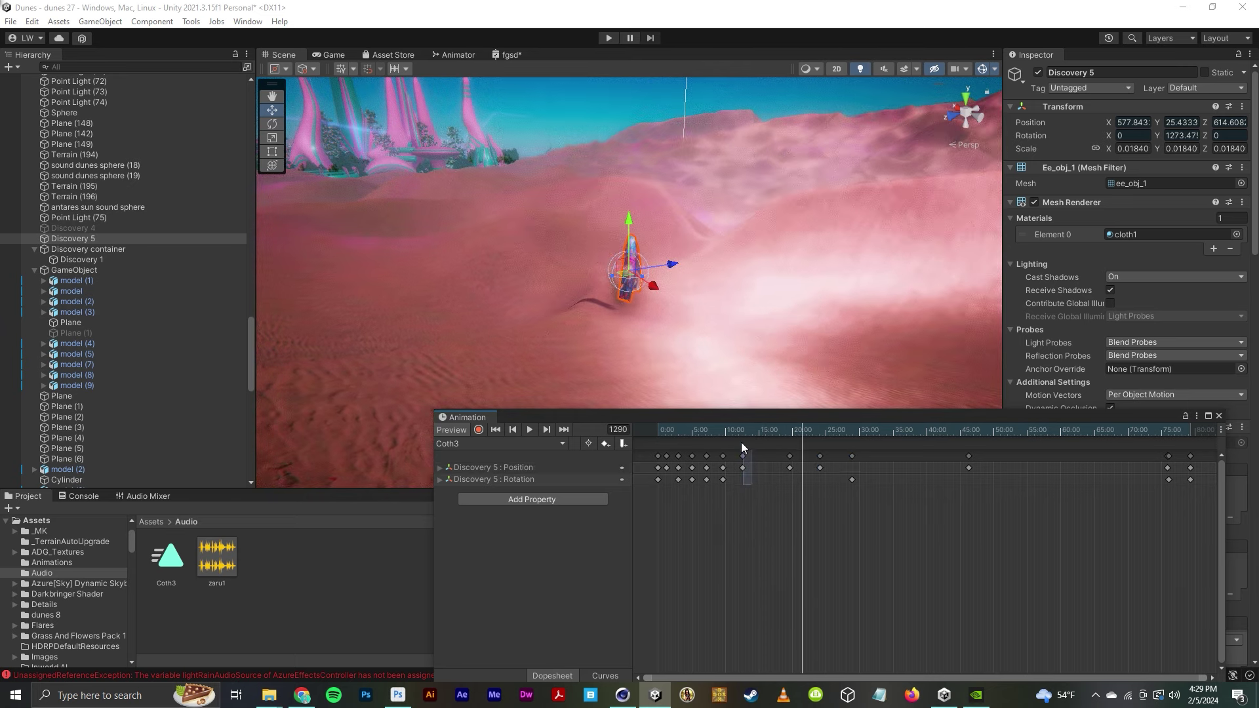
{"action": "left_click_drag", "start_coordinate": [742, 455], "coordinate": [757, 459]}
{"action": "left_click_drag", "start_coordinate": [737, 508], "coordinate": [673, 453]}
- Move Coth3's middle position keyframe to about 42:30 and its last two keyframe groups to about 61:00 and 65:00, then close the animation editor
{"action": "left_click_drag", "start_coordinate": [740, 500], "coordinate": [899, 428]}
{"action": "left_click_drag", "start_coordinate": [1038, 544], "coordinate": [941, 469]}
{"action": "left_click_drag", "start_coordinate": [1195, 497], "coordinate": [1068, 473]}
{"action": "left_click_drag", "start_coordinate": [836, 435], "coordinate": [843, 505]}
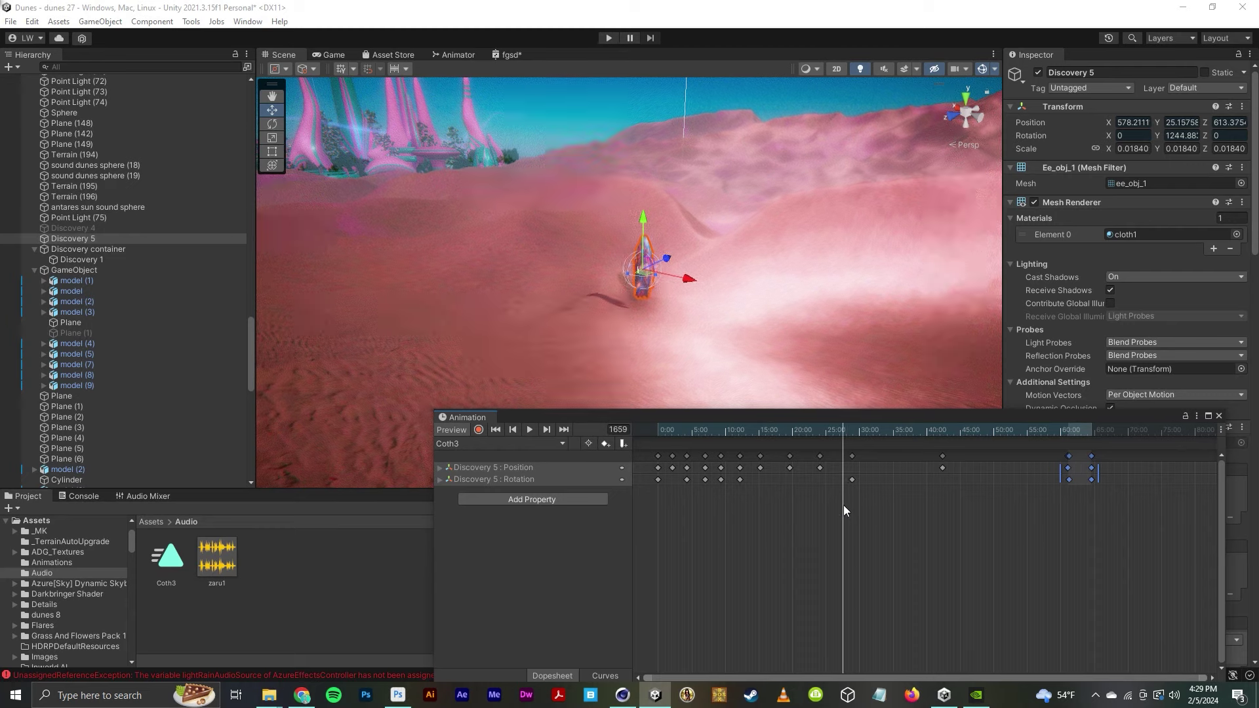
{"action": "left_click", "coordinate": [1218, 416]}
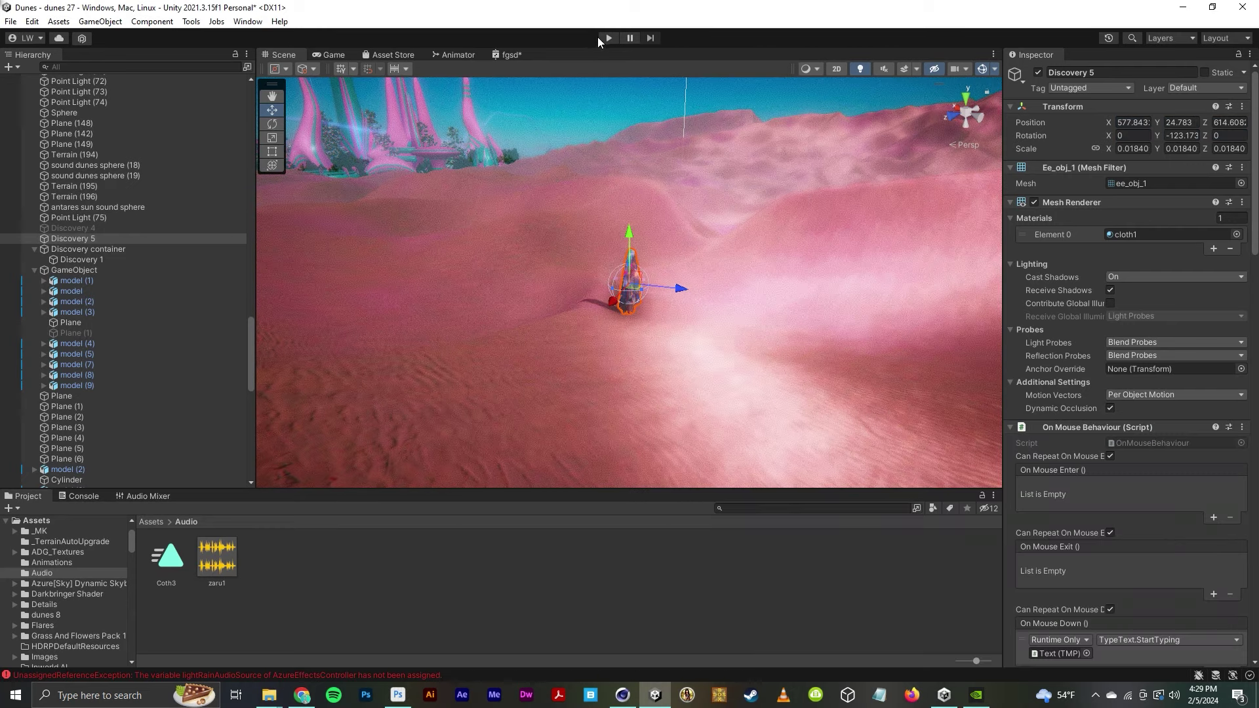
- Run the game again, walk over the dunes to the cloth ghost and trigger its dialogue and retimed animation
{"action": "left_click", "coordinate": [607, 38]}
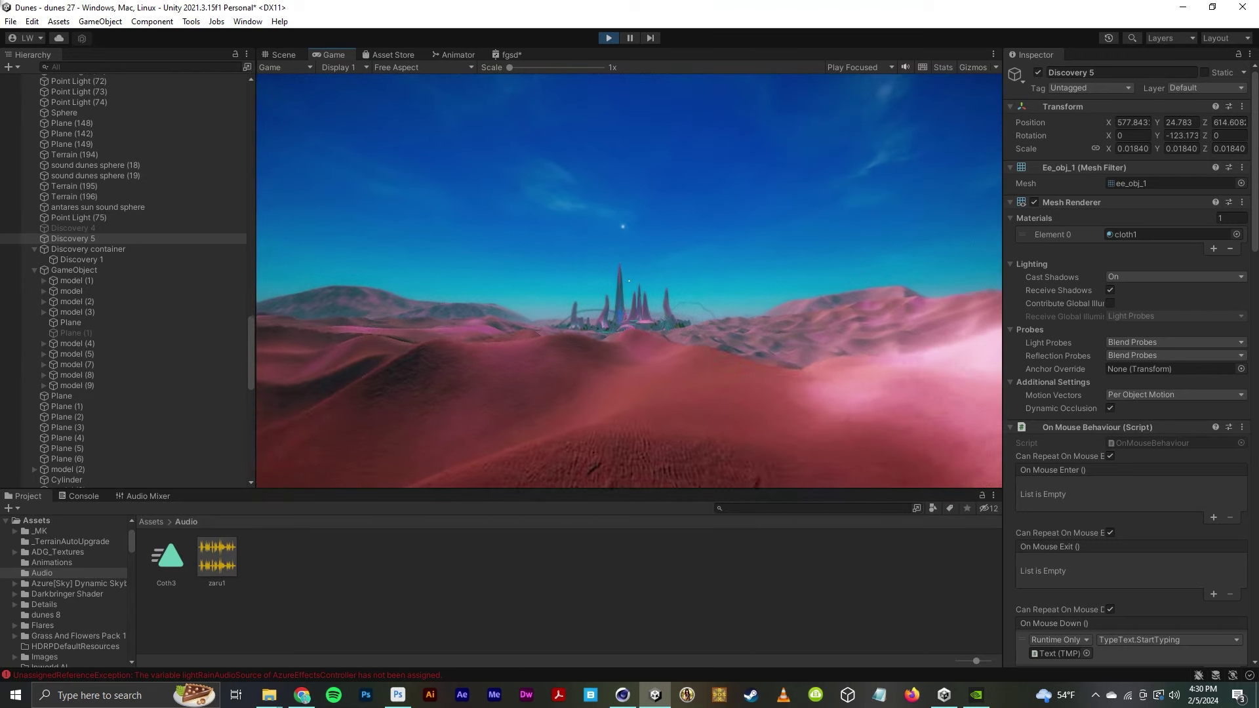
{"action": "key", "text": "w"}
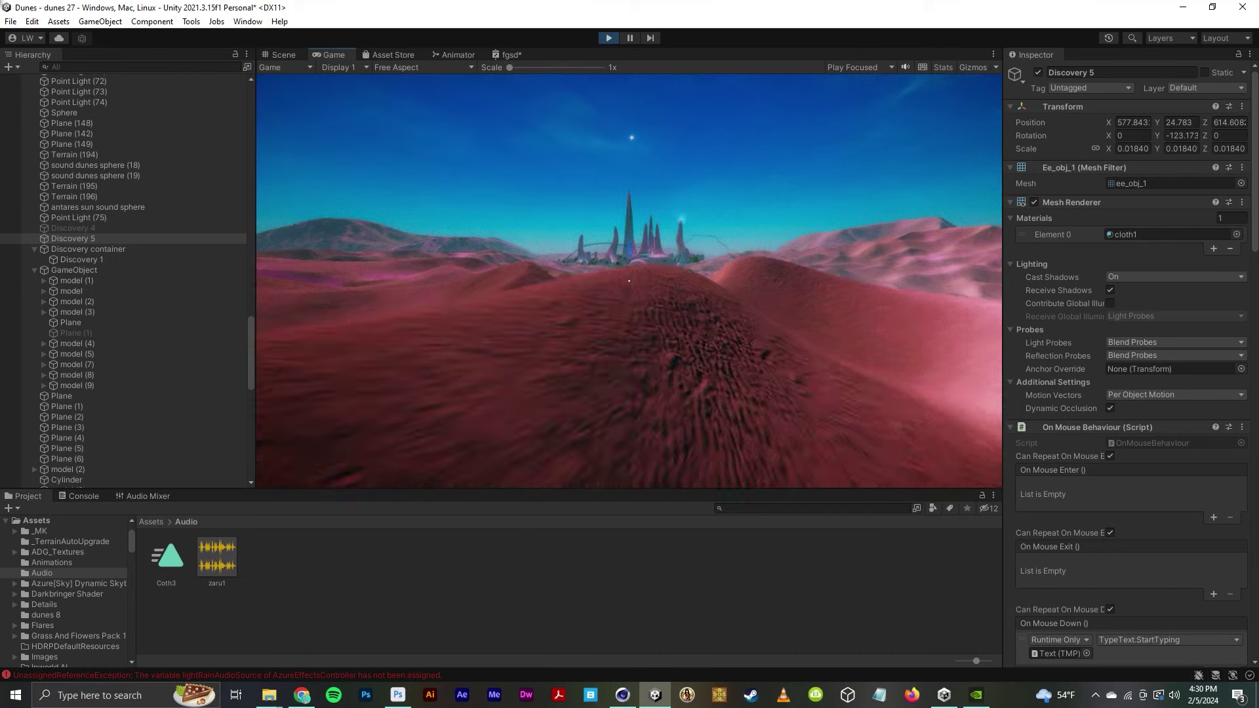
{"action": "key", "text": "w"}
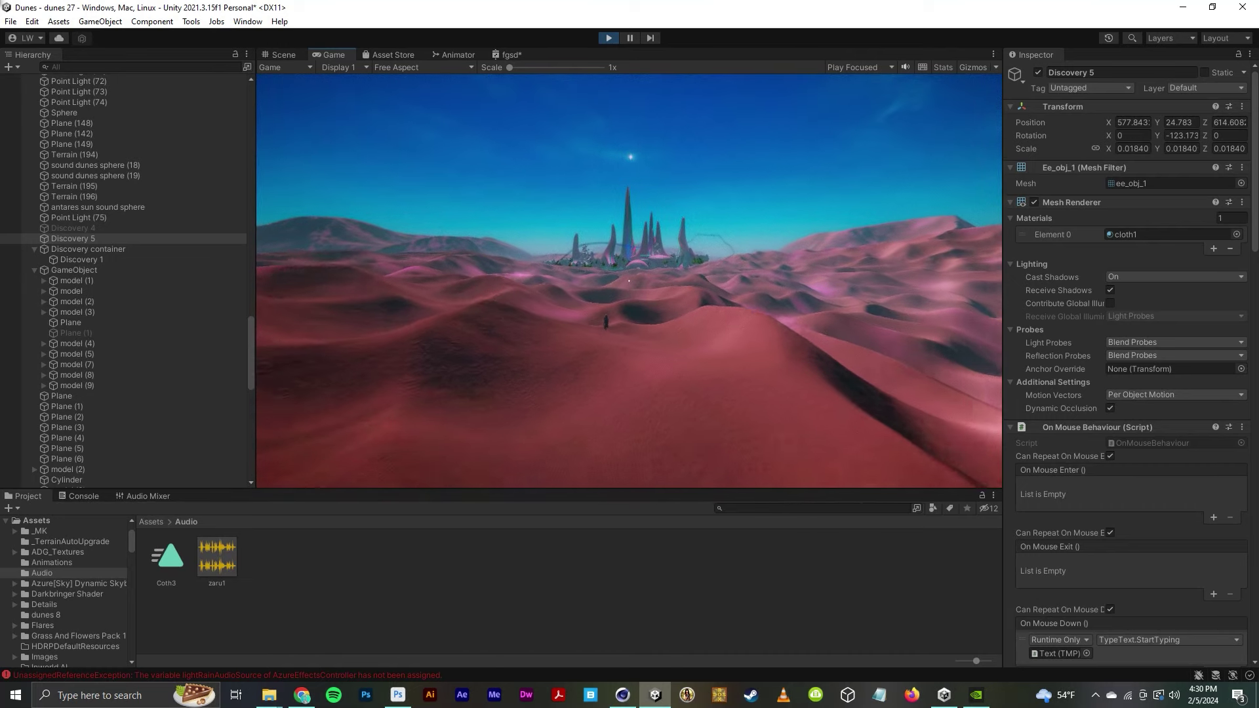
{"action": "key", "text": "w"}
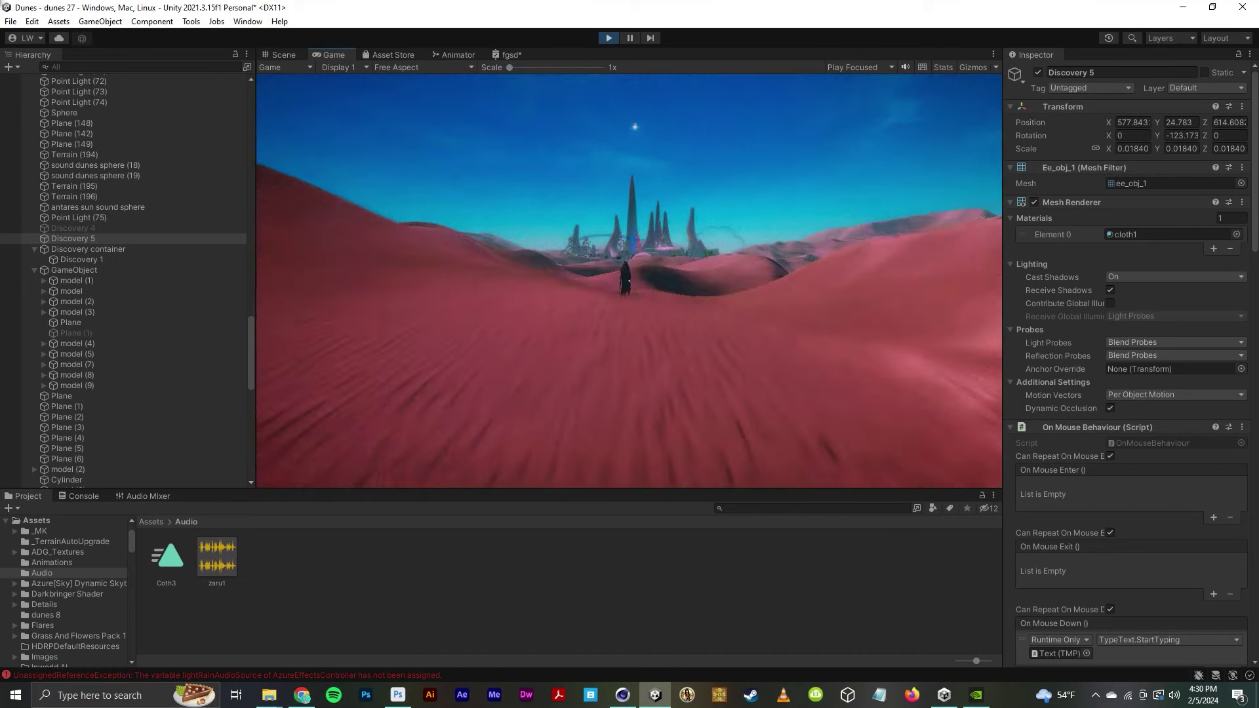
{"action": "key", "text": "w"}
{"action": "left_click", "coordinate": [629, 280]}
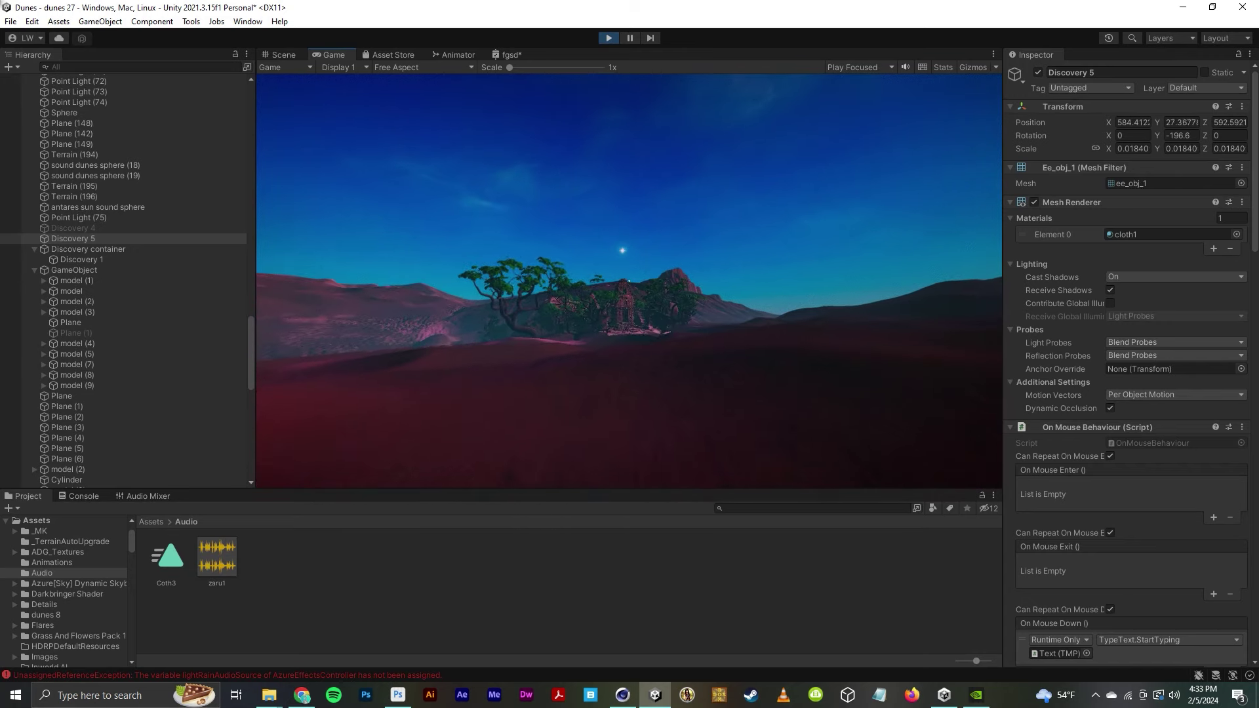
- Walk over the dunes to the tree-covered temple and go through the lamp-lit passage into the geodesic dome
{"action": "key", "text": "w"}
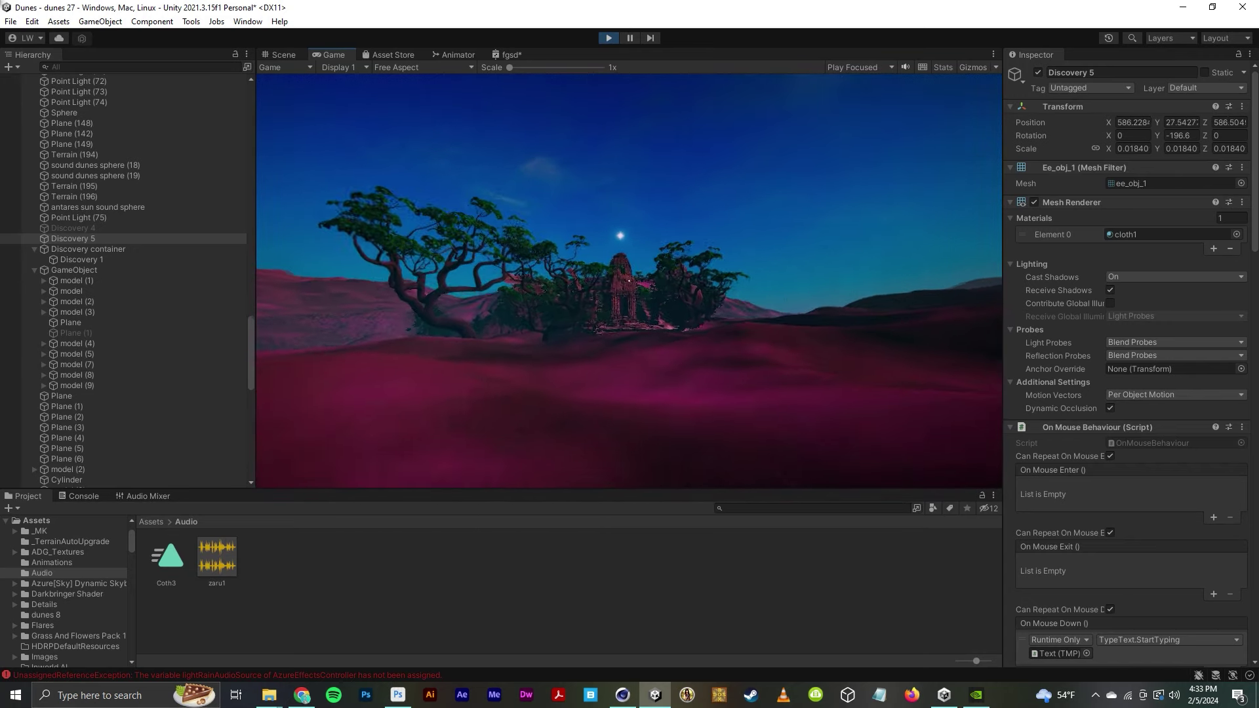
{"action": "key", "text": "w"}
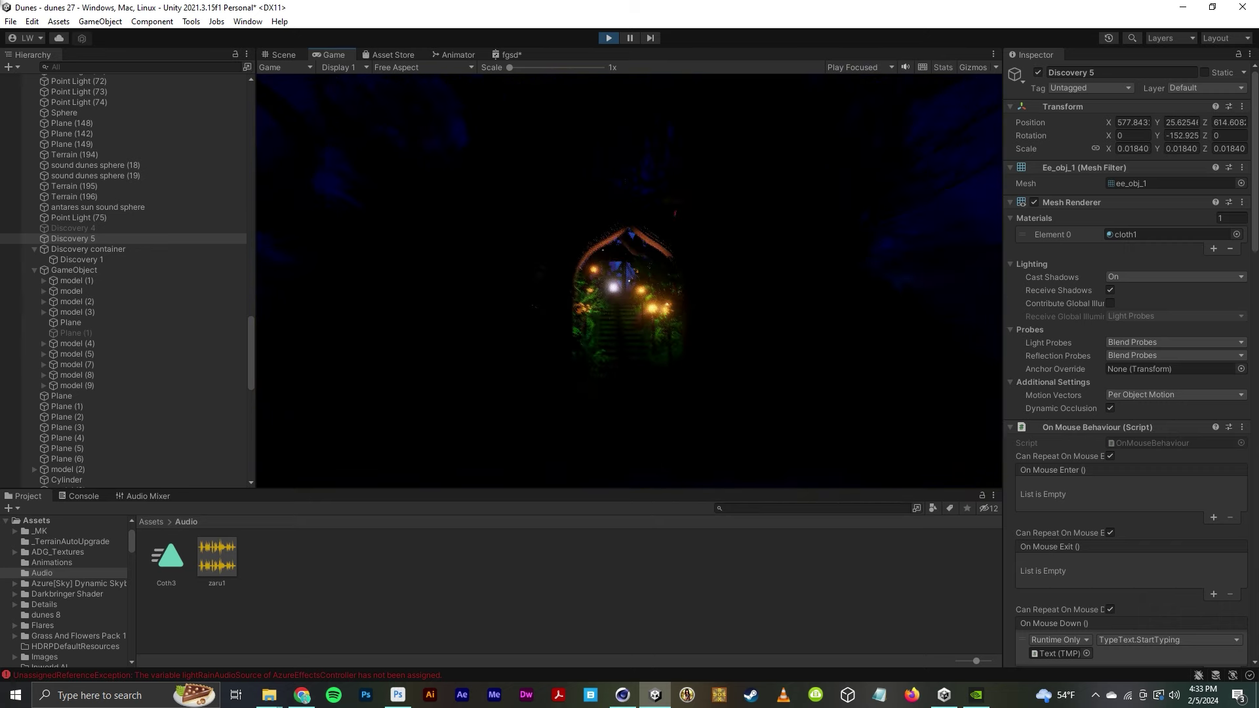
{"action": "key", "text": "w"}
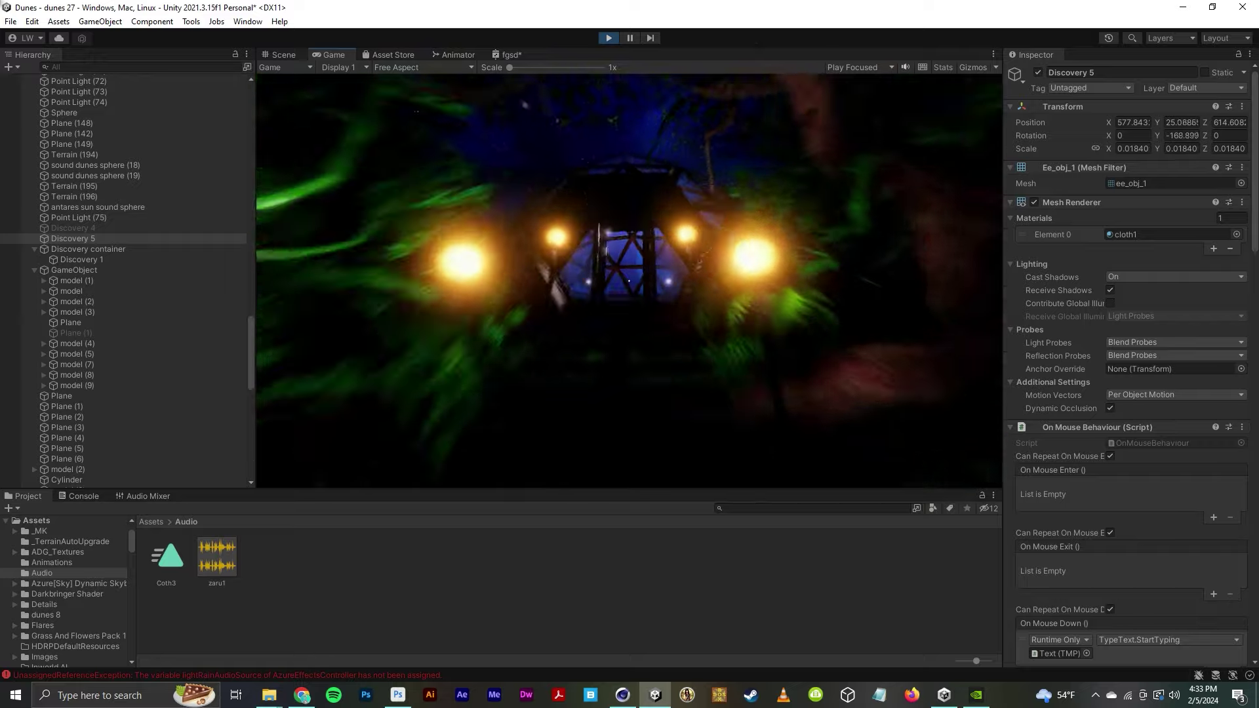
{"action": "key", "text": "w"}
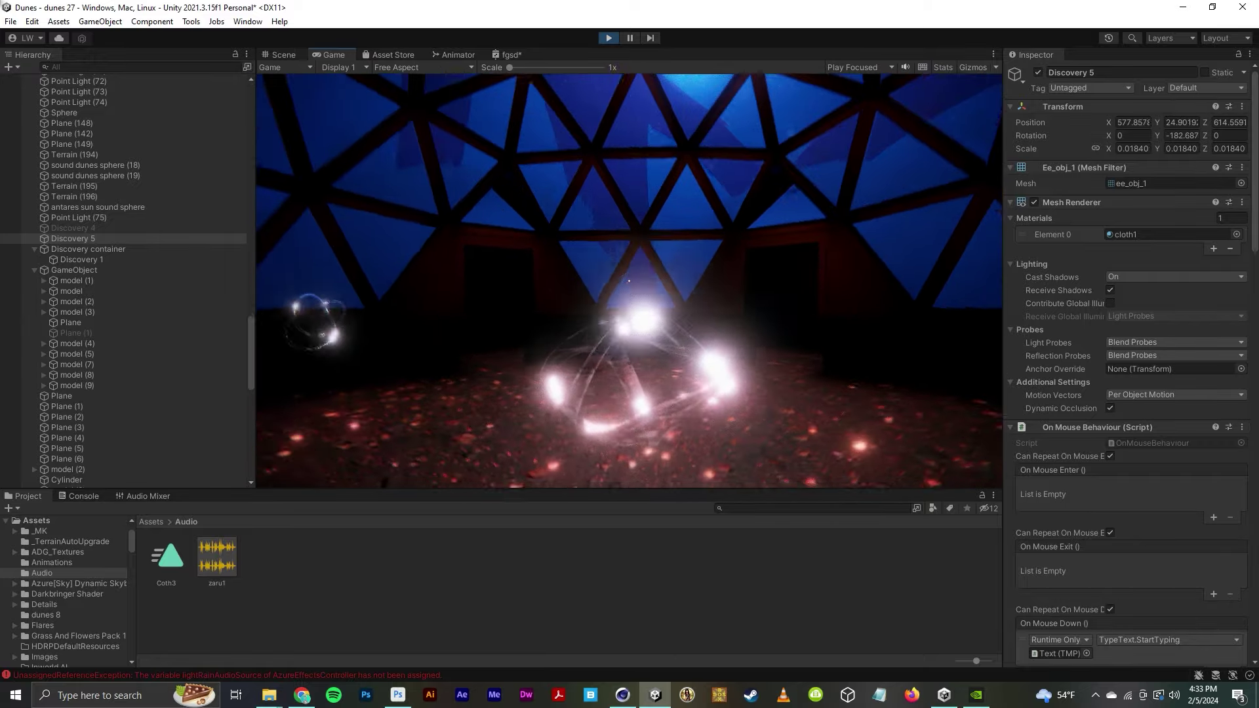
{"action": "key", "text": "w"}
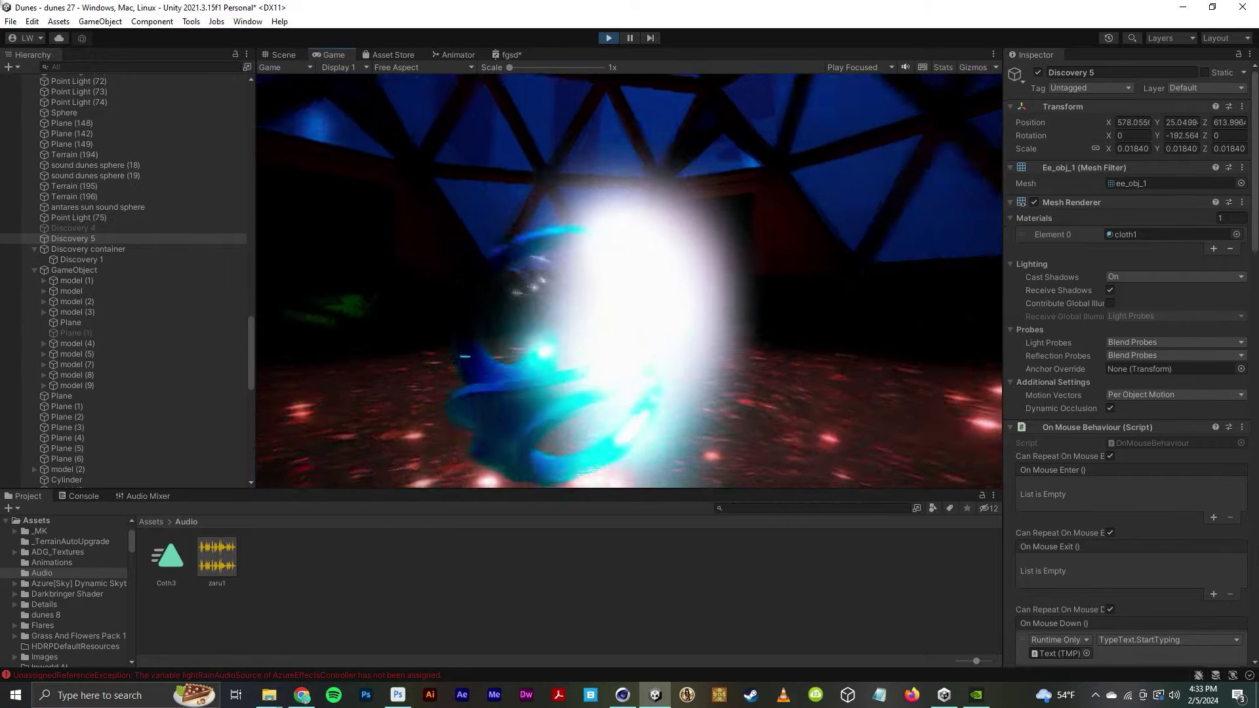
- Walk around the geodesic dome's interior, past the glowing orbs and blue rings, toward its doorway
{"action": "key", "text": "w"}
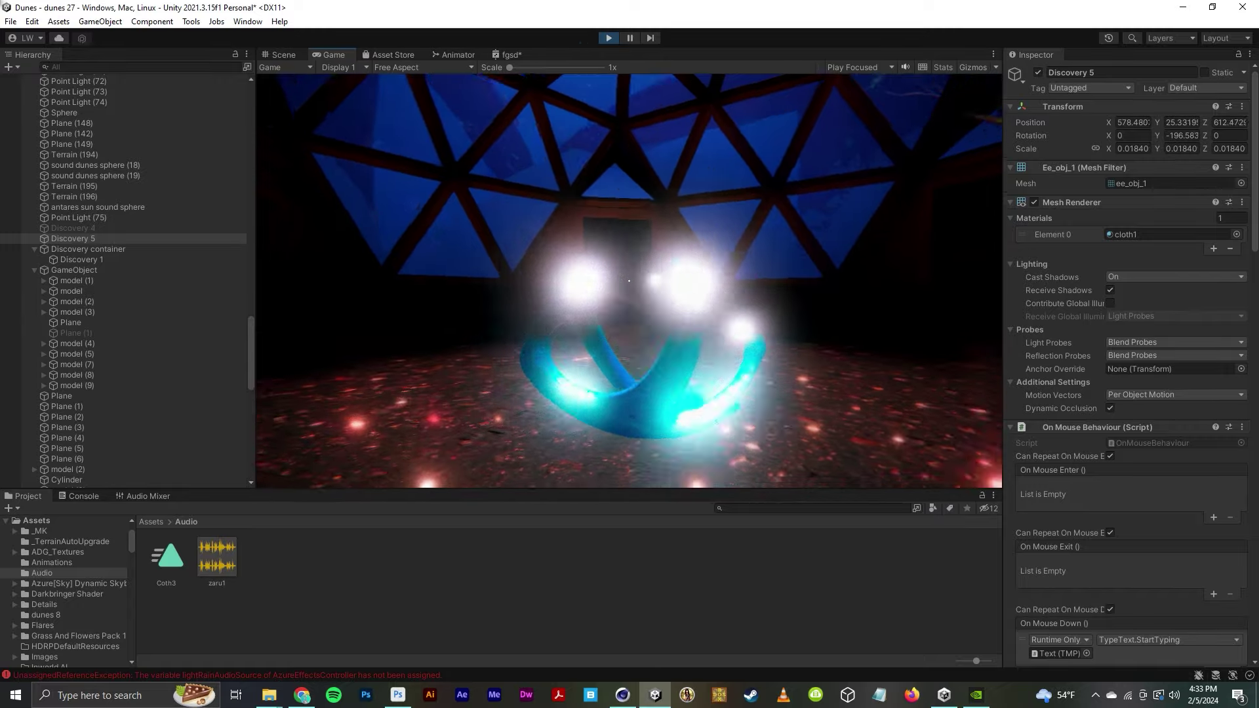
{"action": "key", "text": "w"}
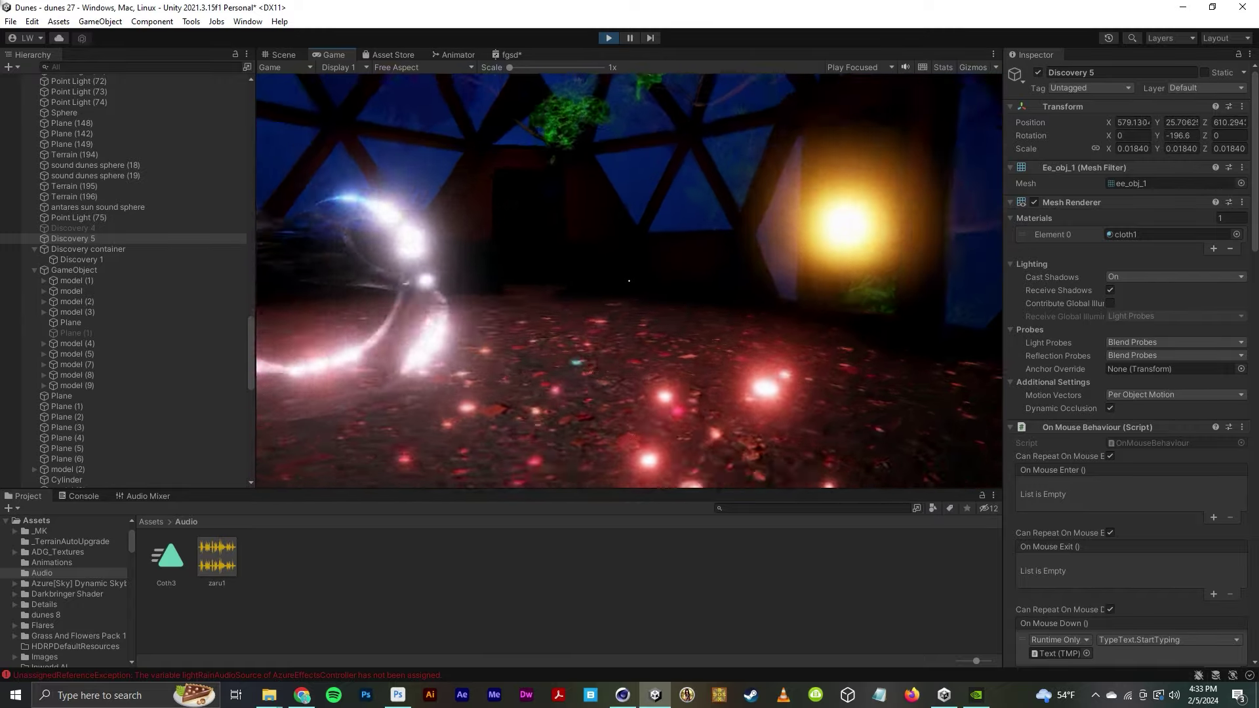
{"action": "key", "text": "w"}
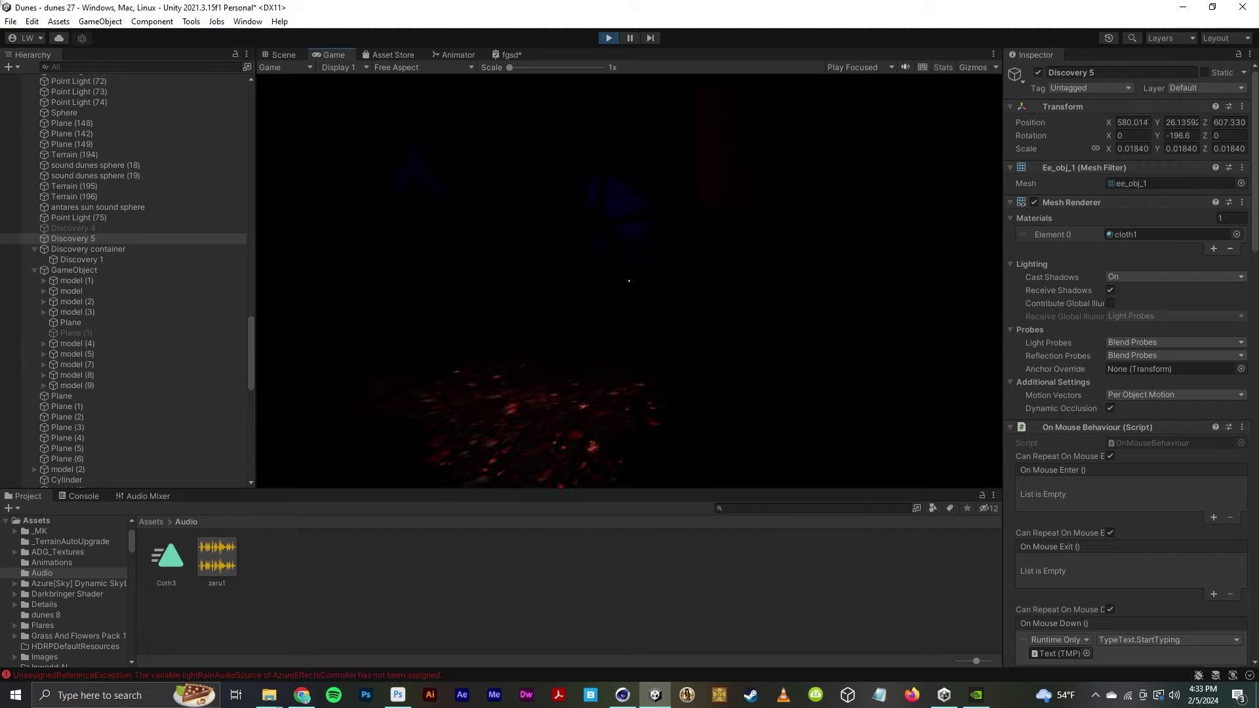
{"action": "key", "text": "w"}
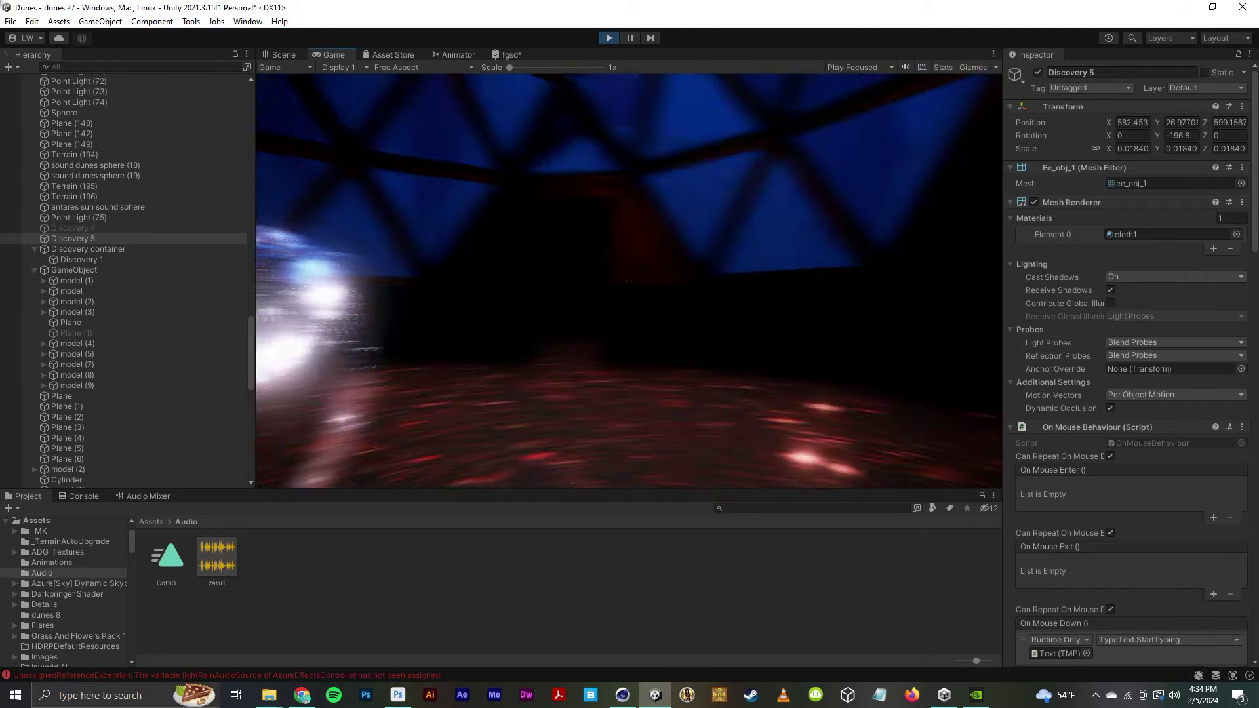
{"action": "key", "text": "w"}
{"action": "key", "text": "w"}
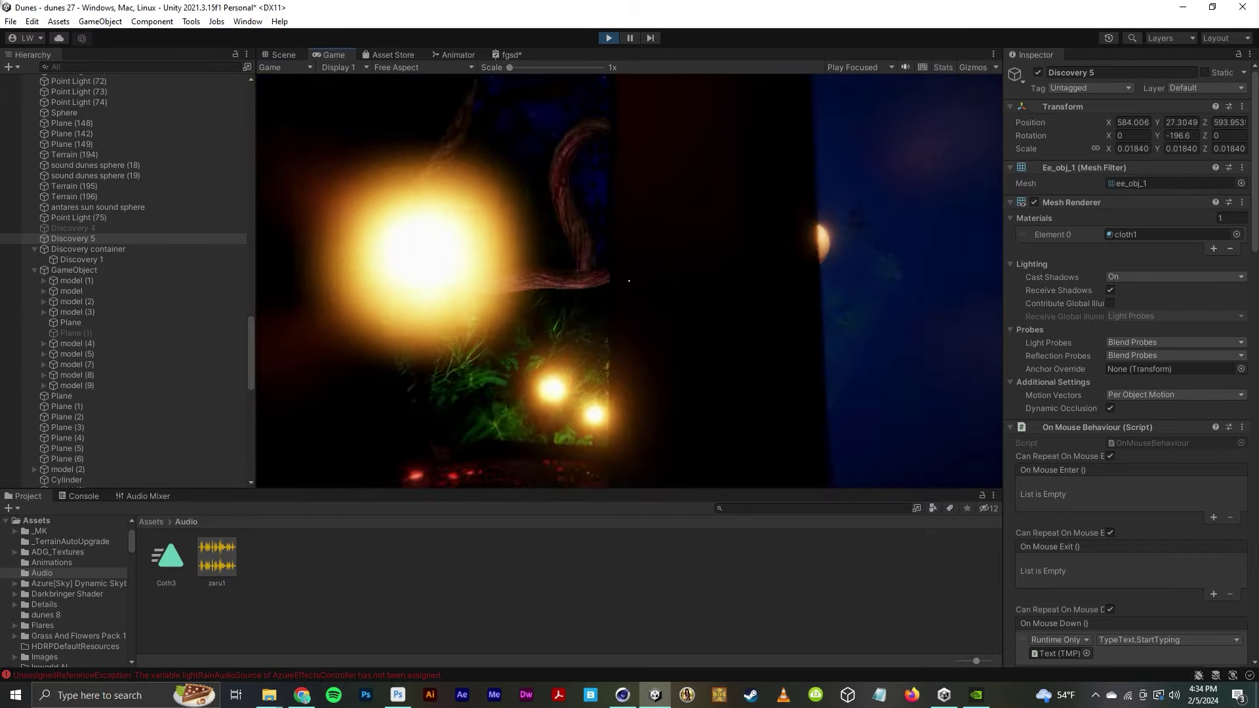
- Leave the dome and cross the night dunes past the large arches and trees
{"action": "key", "text": "w"}
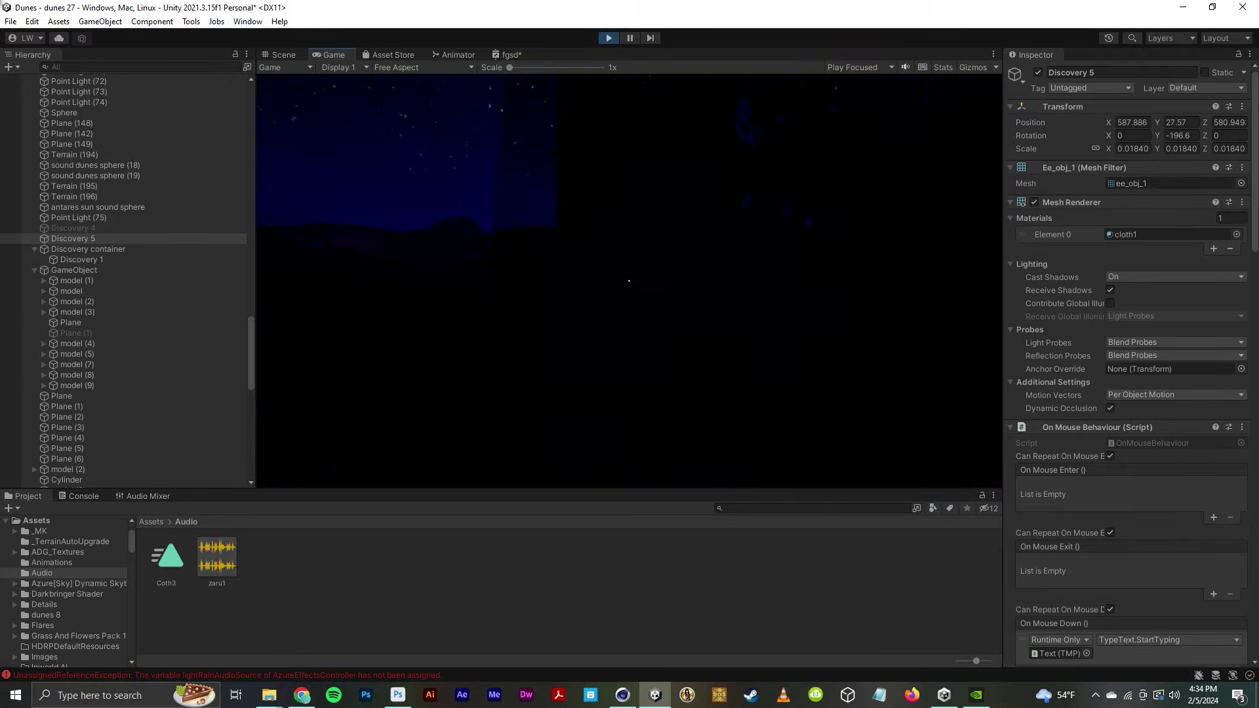
{"action": "key", "text": "w"}
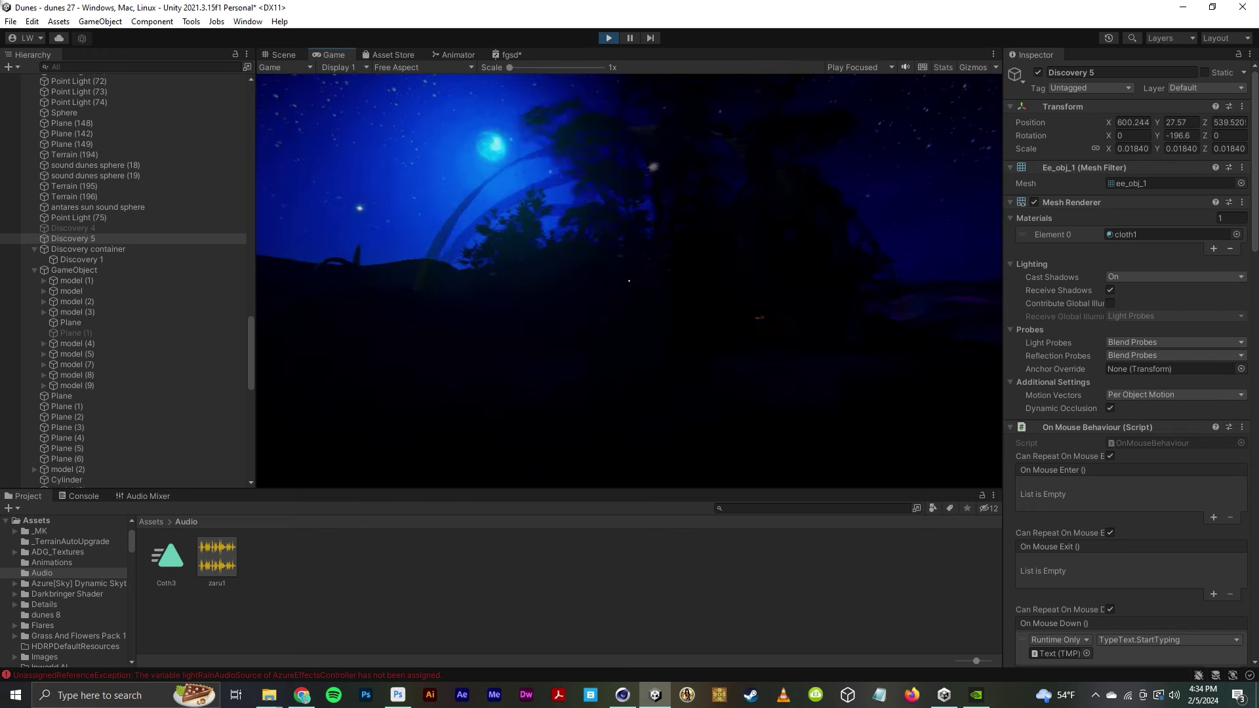
{"action": "key", "text": "w"}
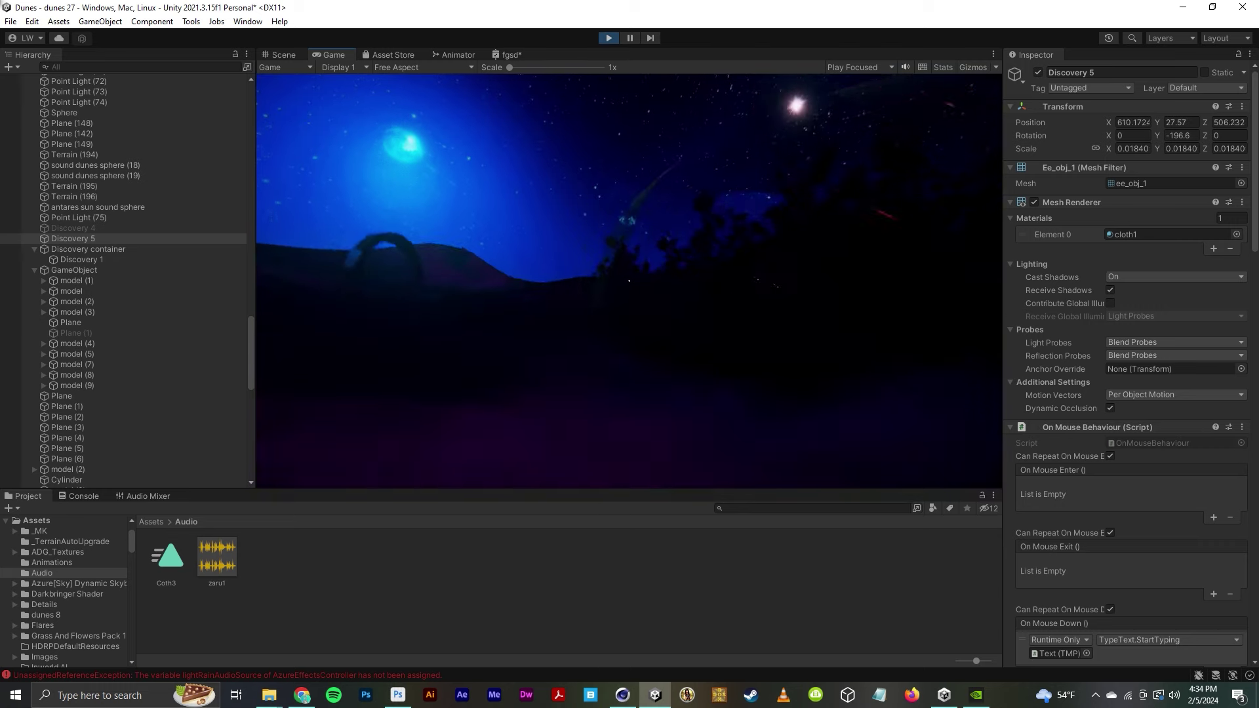
{"action": "key", "text": "w"}
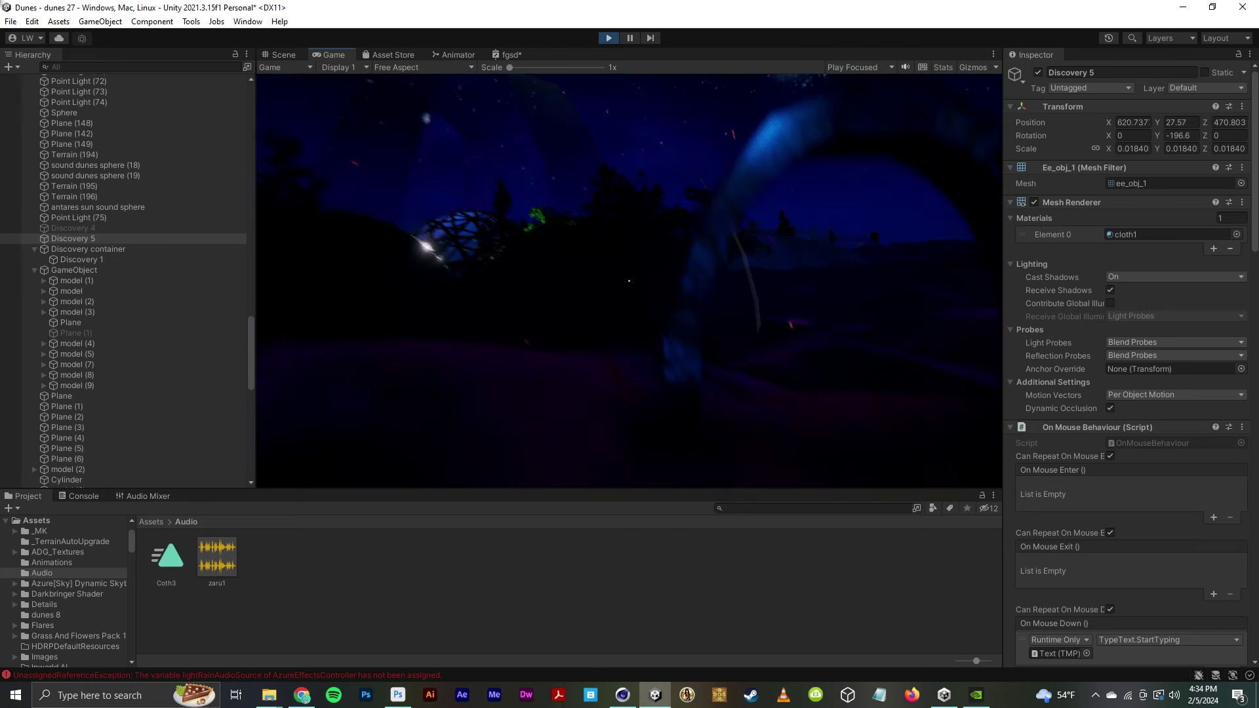
{"action": "key", "text": "w"}
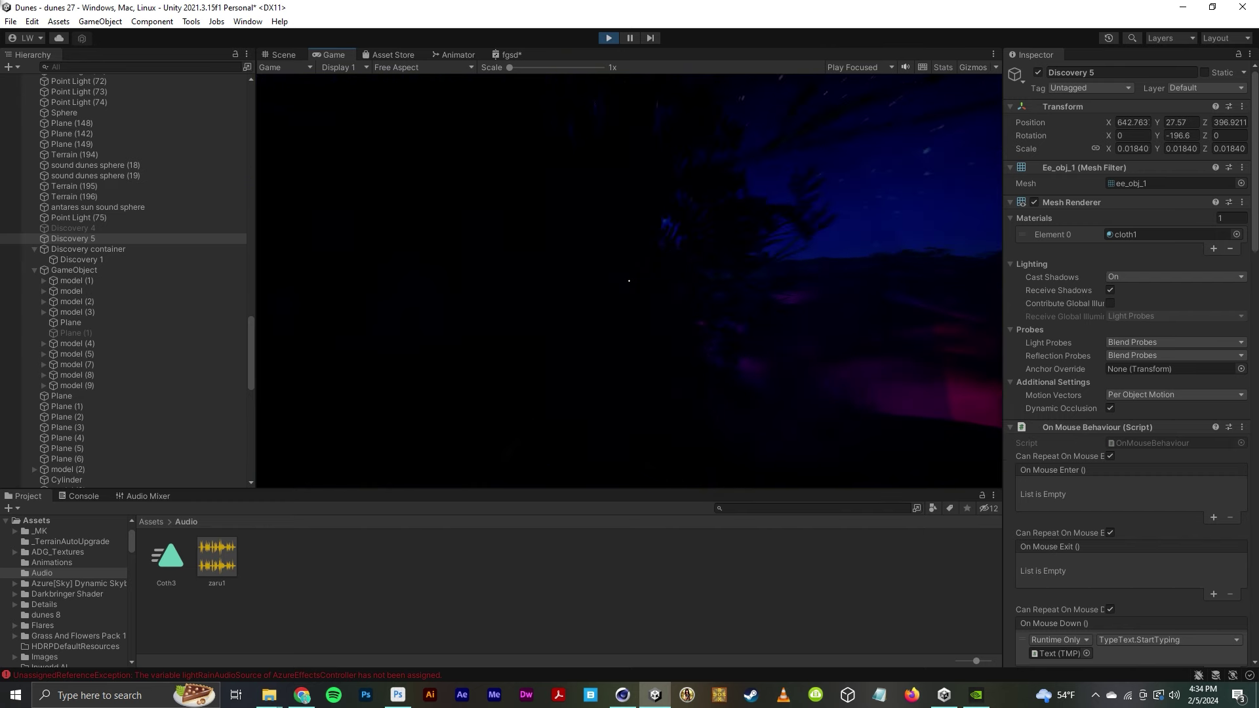
{"action": "key", "text": "w"}
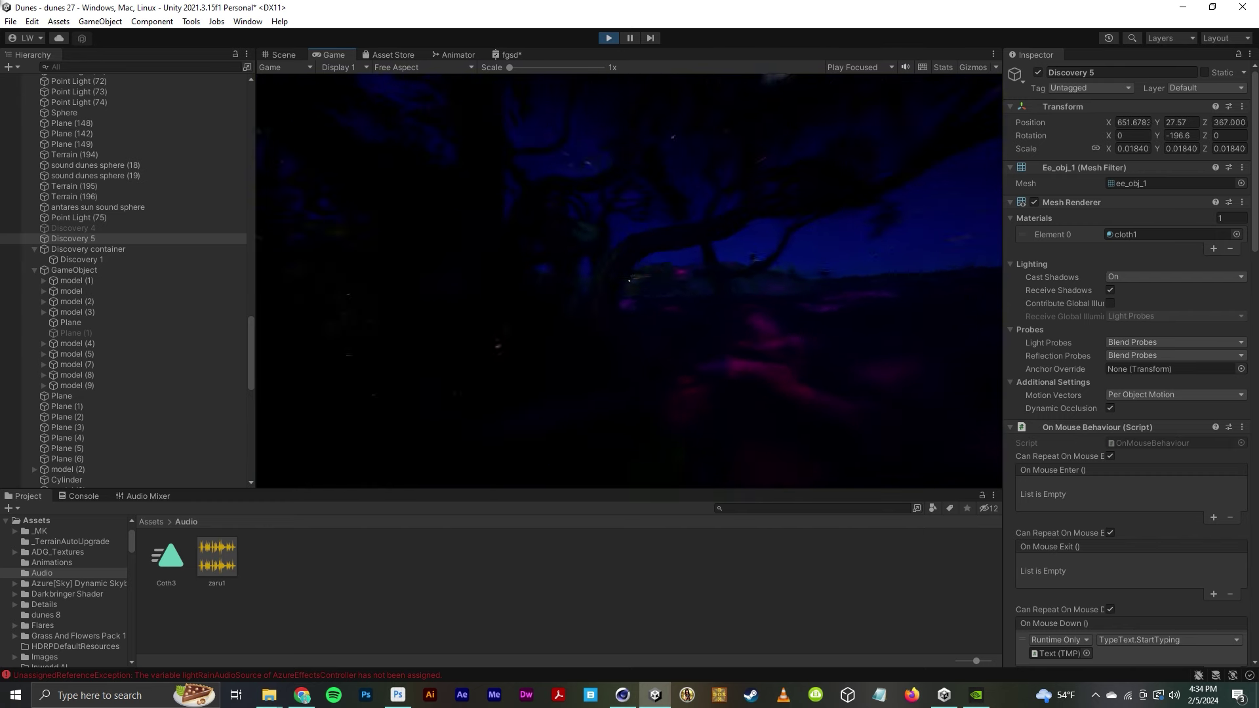
- Walk up to the dark stone archway, look out over the dunes at sunrise, and stop the game
{"action": "key", "text": "w"}
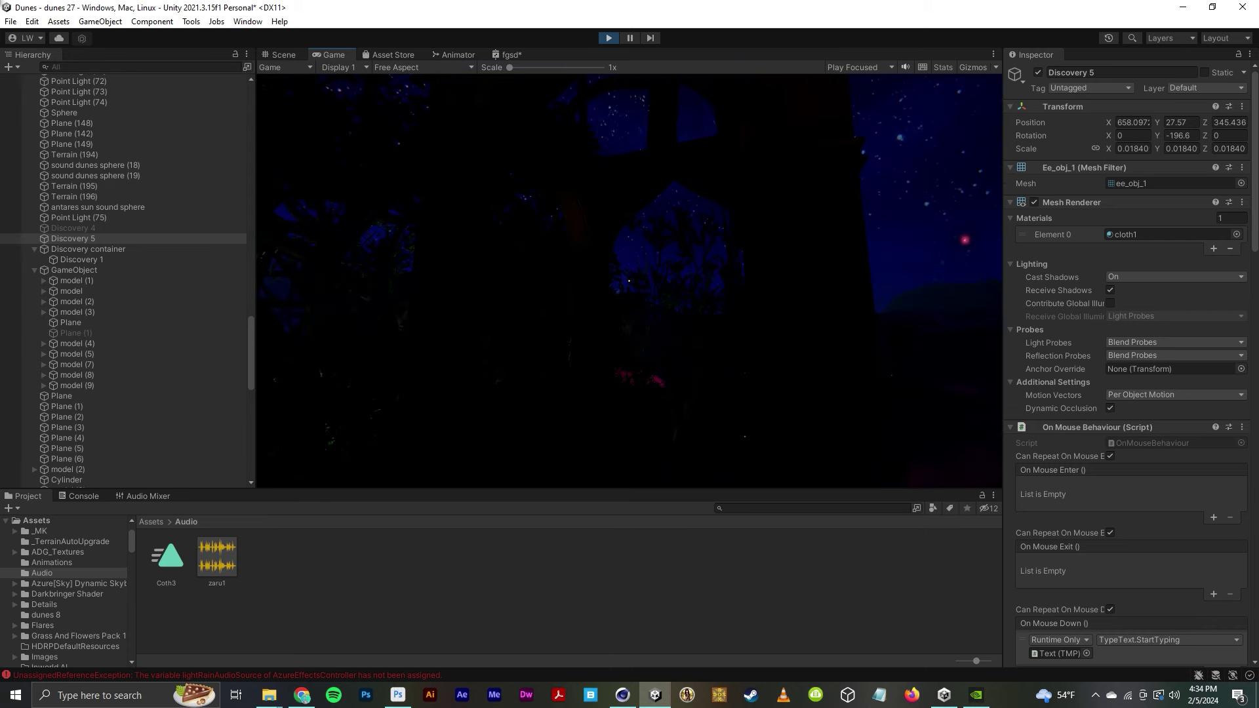
{"action": "key", "text": "w"}
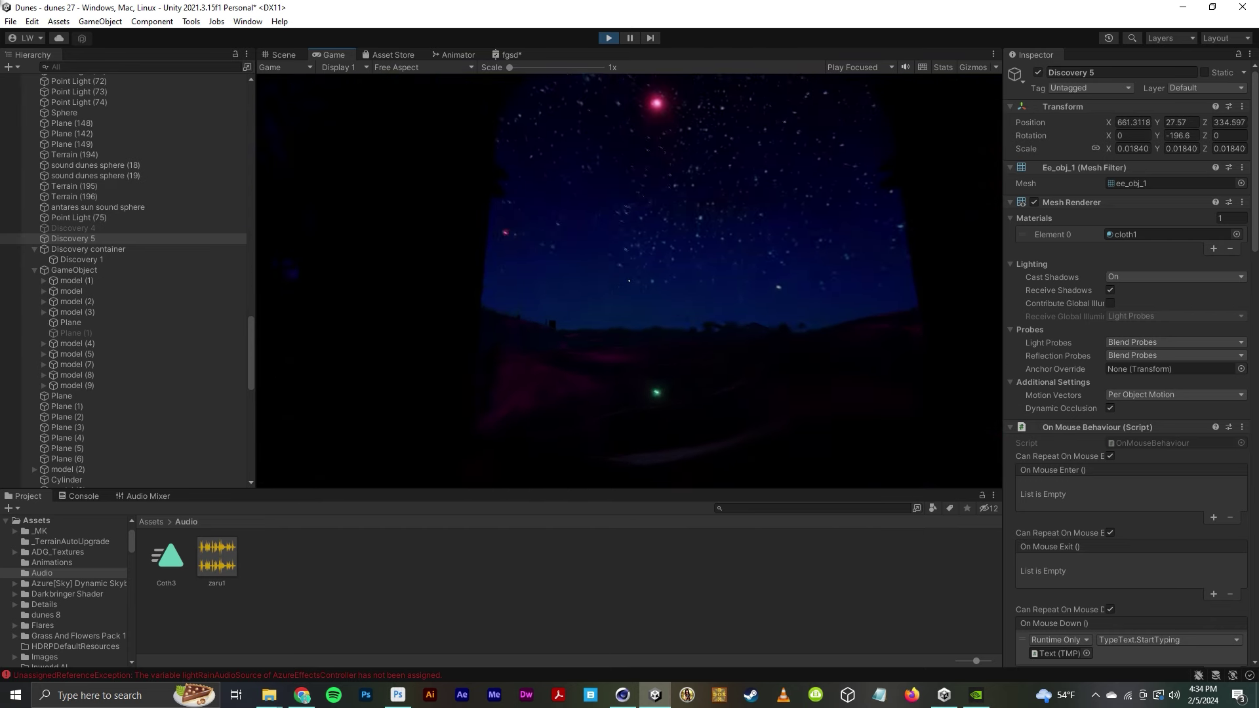
{"action": "key", "text": "w"}
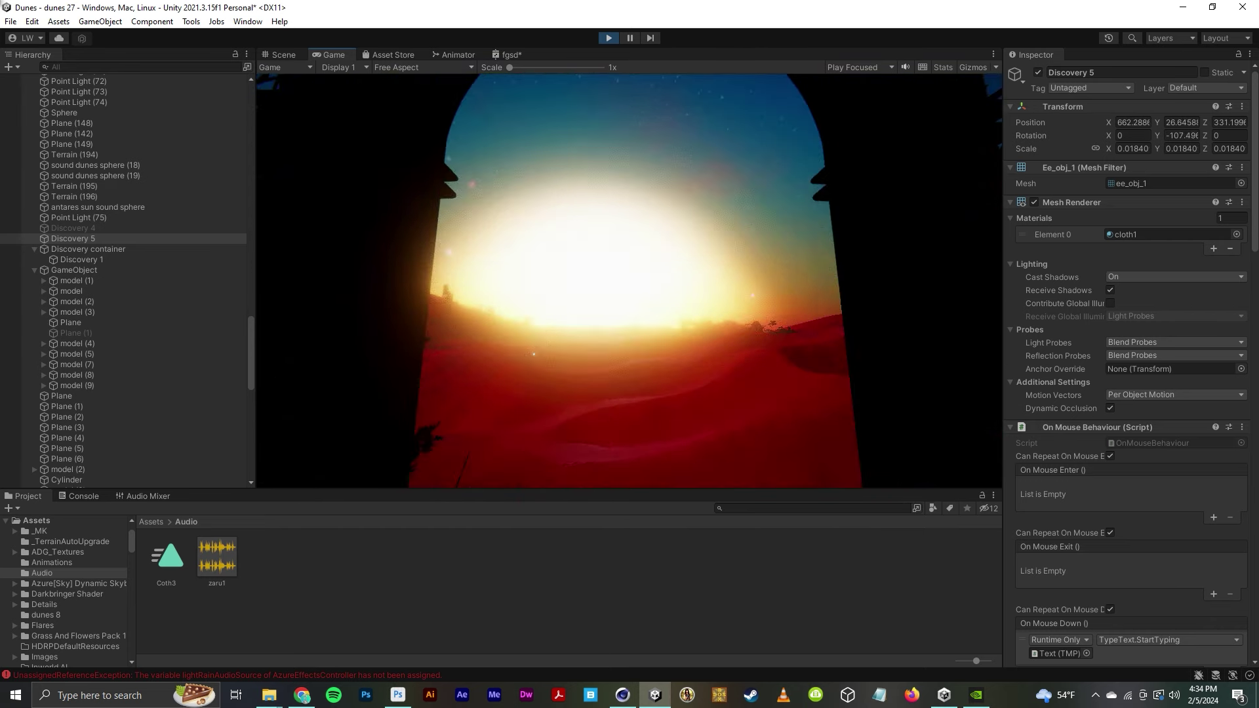
{"action": "key", "text": "w"}
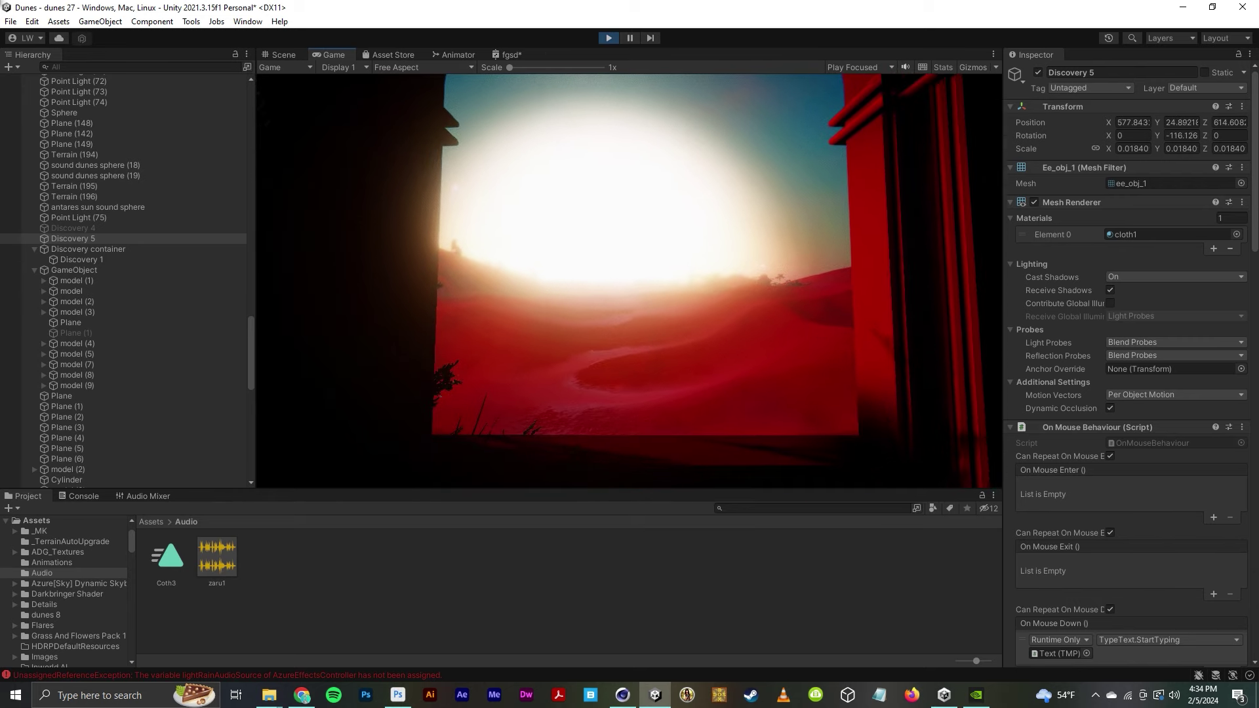
{"action": "key", "text": "w"}
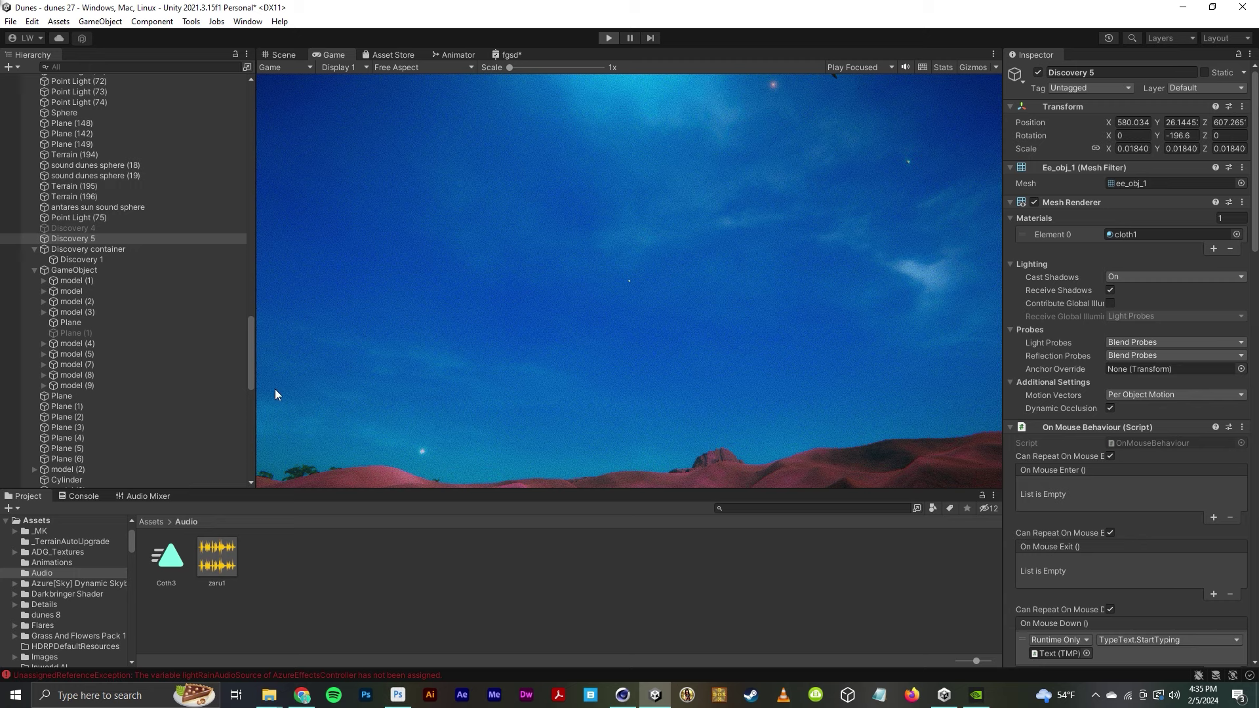
{"action": "key", "text": "ctrl+p"}
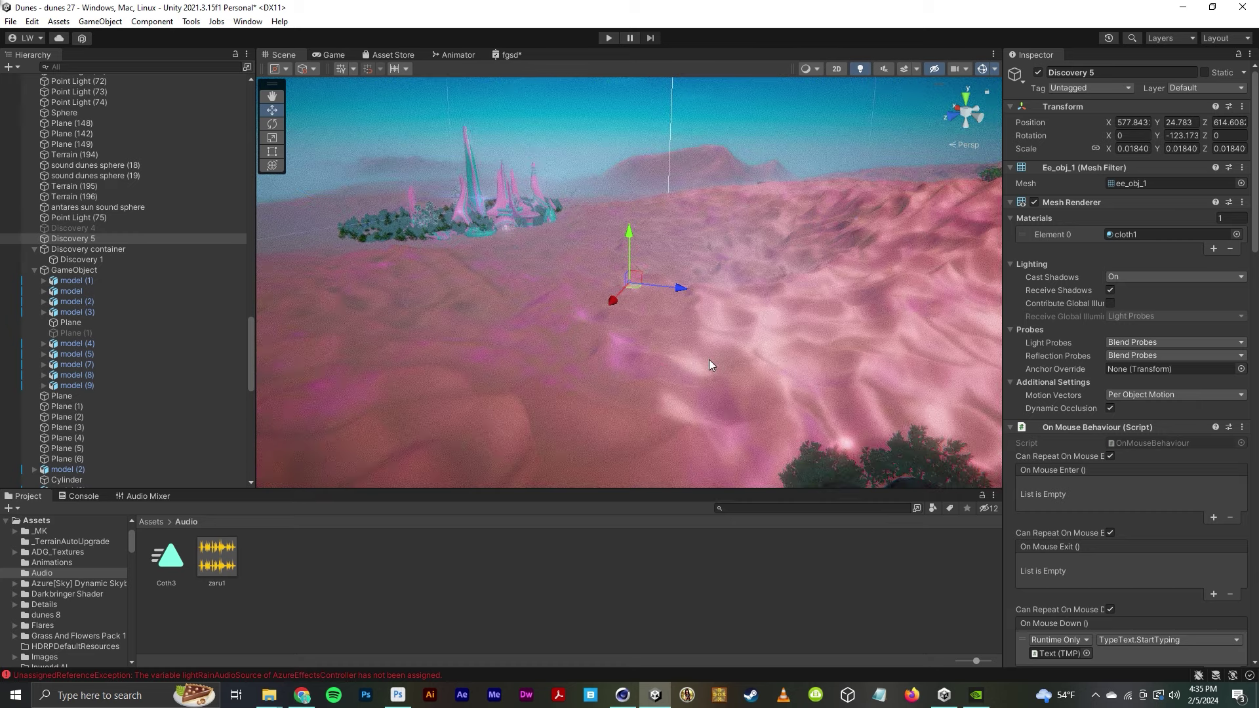
- Find the tree grove on the dunes in the scene and frame Oldtree (668) beside the stone portal
{"action": "left_click_drag", "start_coordinate": [736, 355], "coordinate": [586, 295], "text": "alt"}
{"action": "middle_click_drag", "start_coordinate": [926, 206], "coordinate": [718, 438]}
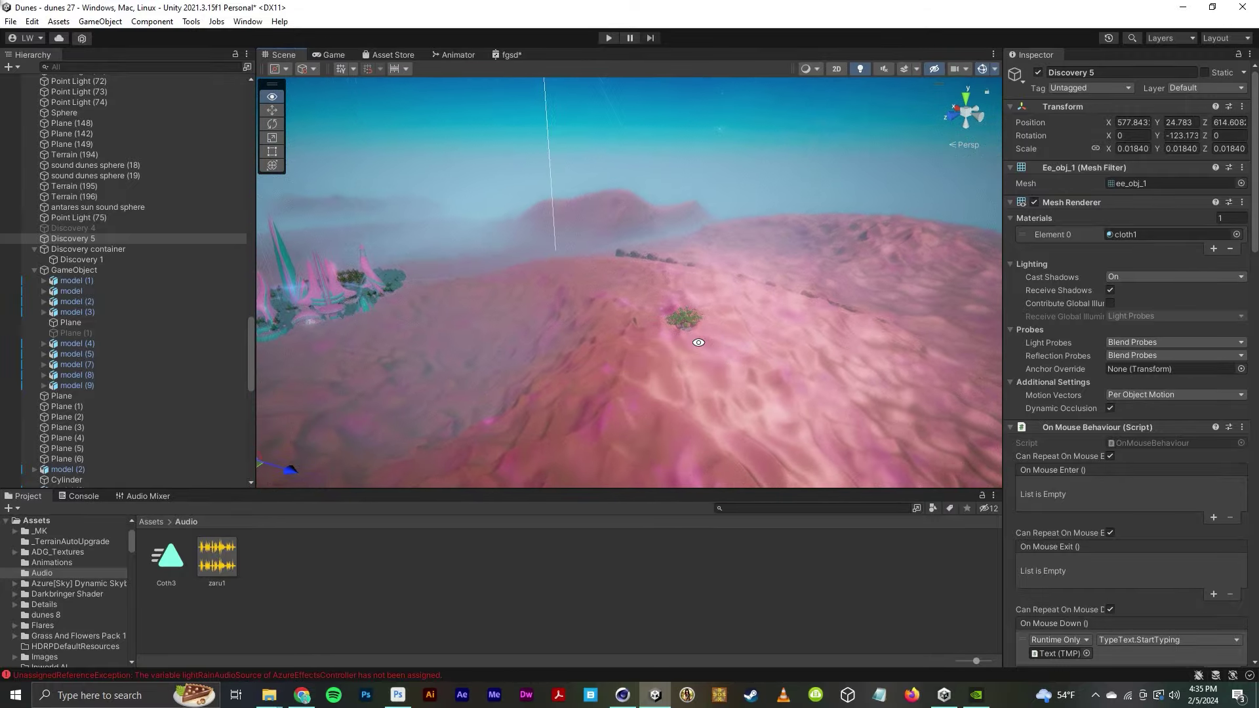
{"action": "left_click_drag", "start_coordinate": [717, 438], "coordinate": [697, 354], "text": "alt"}
{"action": "left_click", "coordinate": [679, 278]}
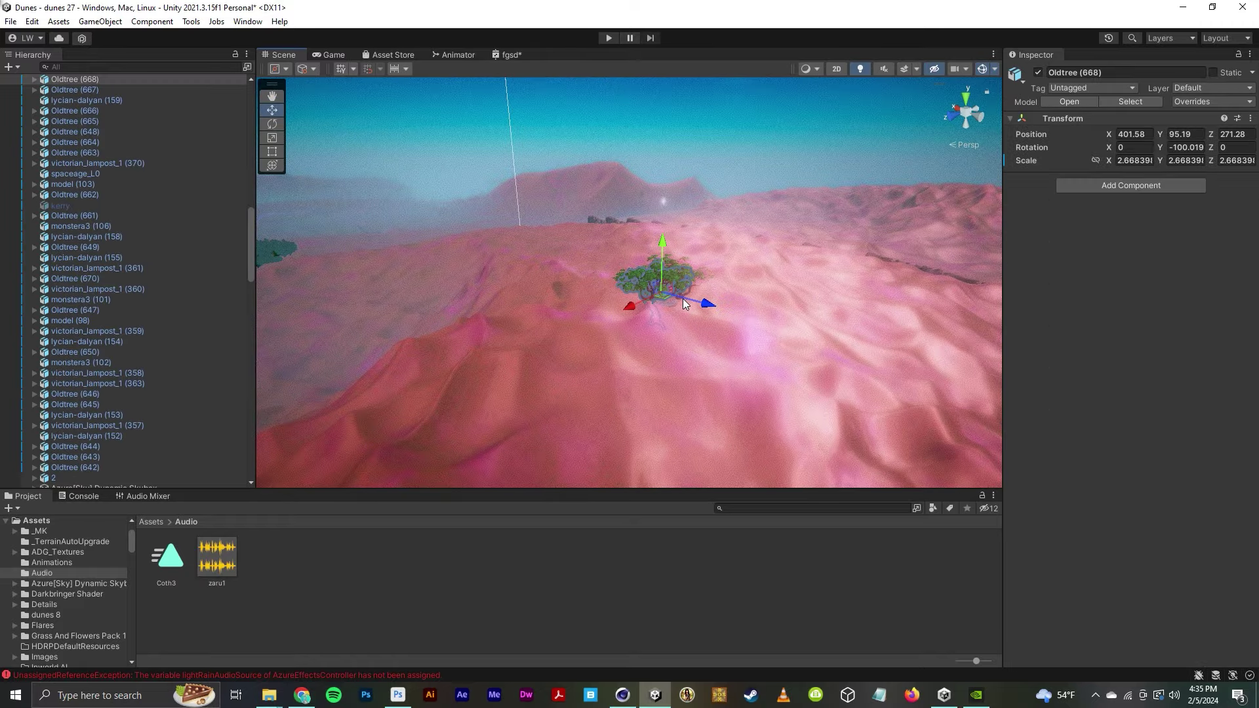
{"action": "key", "text": "f"}
{"action": "scroll", "coordinate": [635, 300], "scroll_direction": "up", "scroll_amount": 7}
{"action": "left_click_drag", "start_coordinate": [636, 301], "coordinate": [660, 336], "text": "alt"}
{"action": "scroll", "coordinate": [628, 283], "scroll_direction": "up", "scroll_amount": 4}
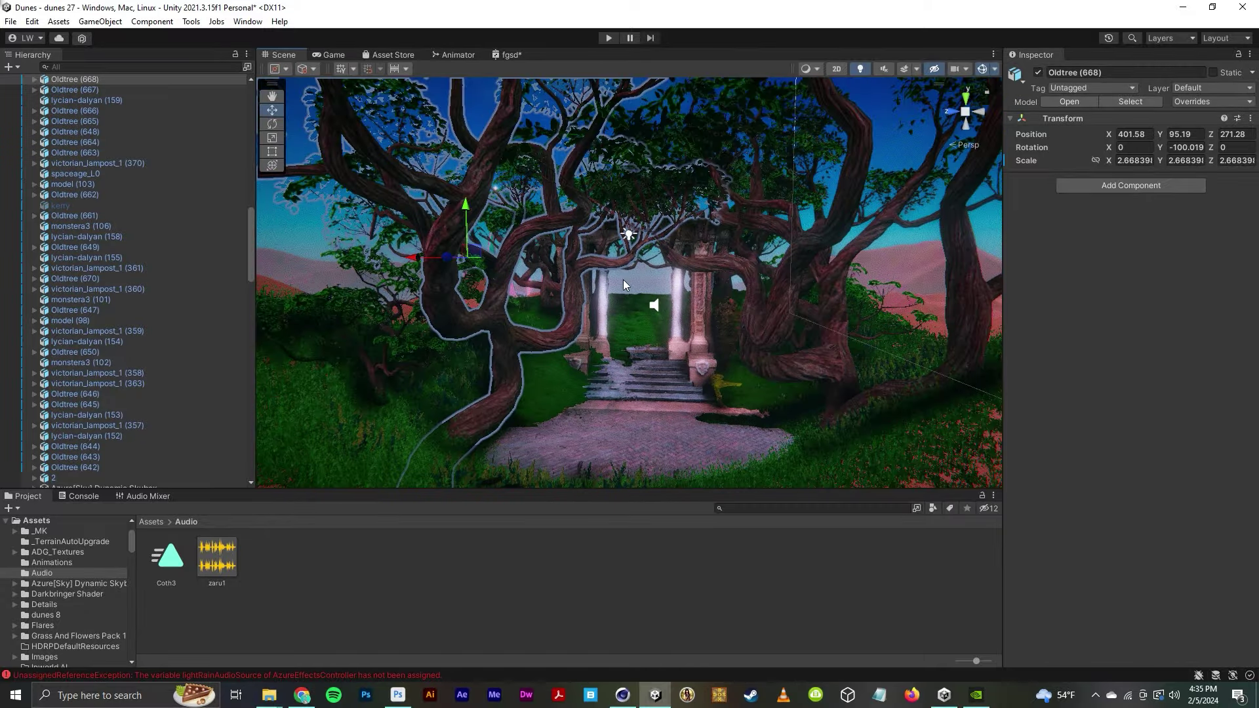
- Inspect the stone portal and its stairs up close, checking the terrain behind it, and clear the selection
{"action": "left_click", "coordinate": [653, 279]}
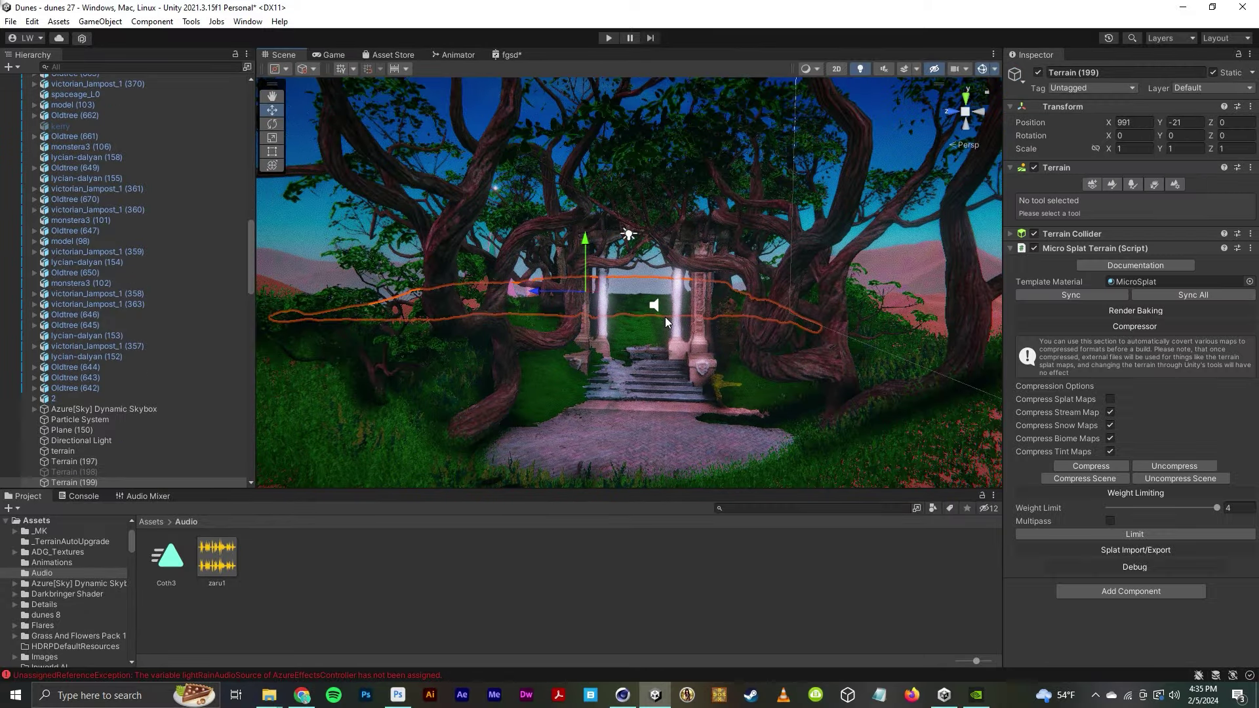
{"action": "scroll", "coordinate": [666, 319], "scroll_direction": "up", "scroll_amount": 4}
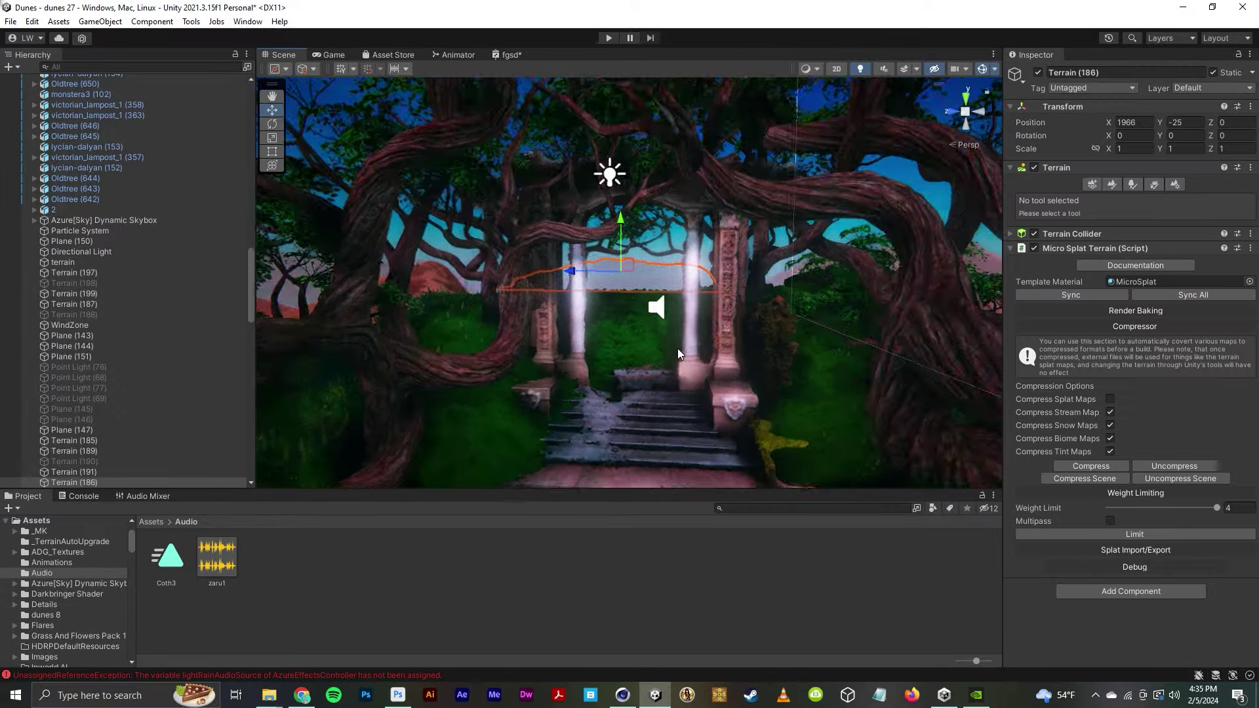
{"action": "left_click", "coordinate": [728, 391]}
{"action": "middle_click_drag", "start_coordinate": [777, 374], "coordinate": [808, 298]}
{"action": "left_click", "coordinate": [623, 222]}
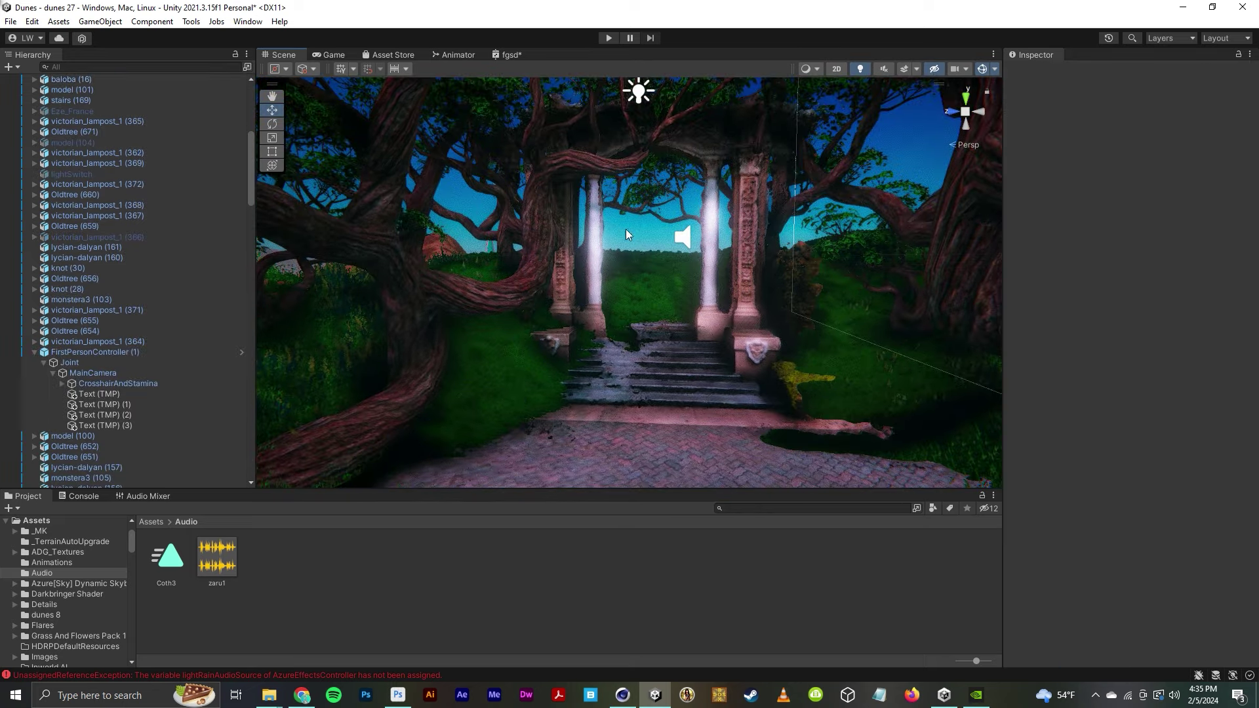
{"action": "left_click_drag", "start_coordinate": [637, 241], "coordinate": [828, 320], "text": "alt"}
{"action": "scroll", "coordinate": [748, 364], "scroll_direction": "down", "scroll_amount": 3}
{"action": "scroll", "coordinate": [748, 364], "scroll_direction": "down", "scroll_amount": 4}
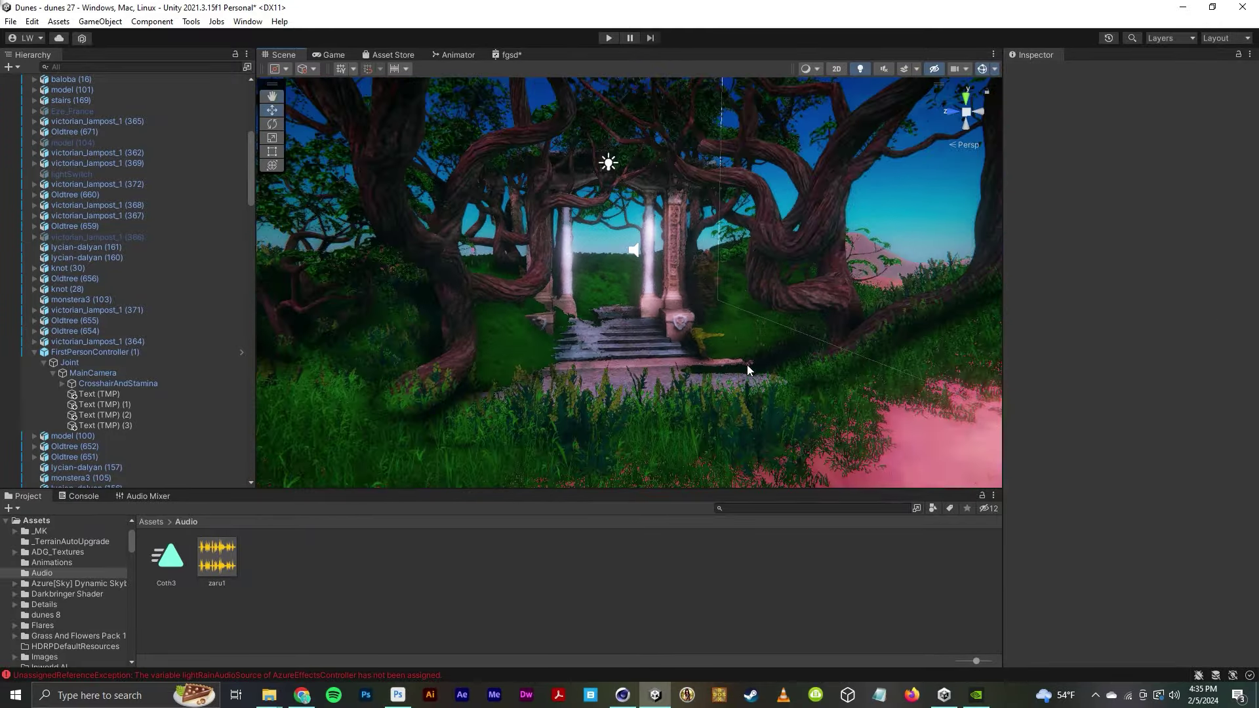
- Examine the grove and its surrounding dunes from several sides, ending with a close front view of the portal
{"action": "middle_click_drag", "start_coordinate": [811, 321], "coordinate": [697, 405]}
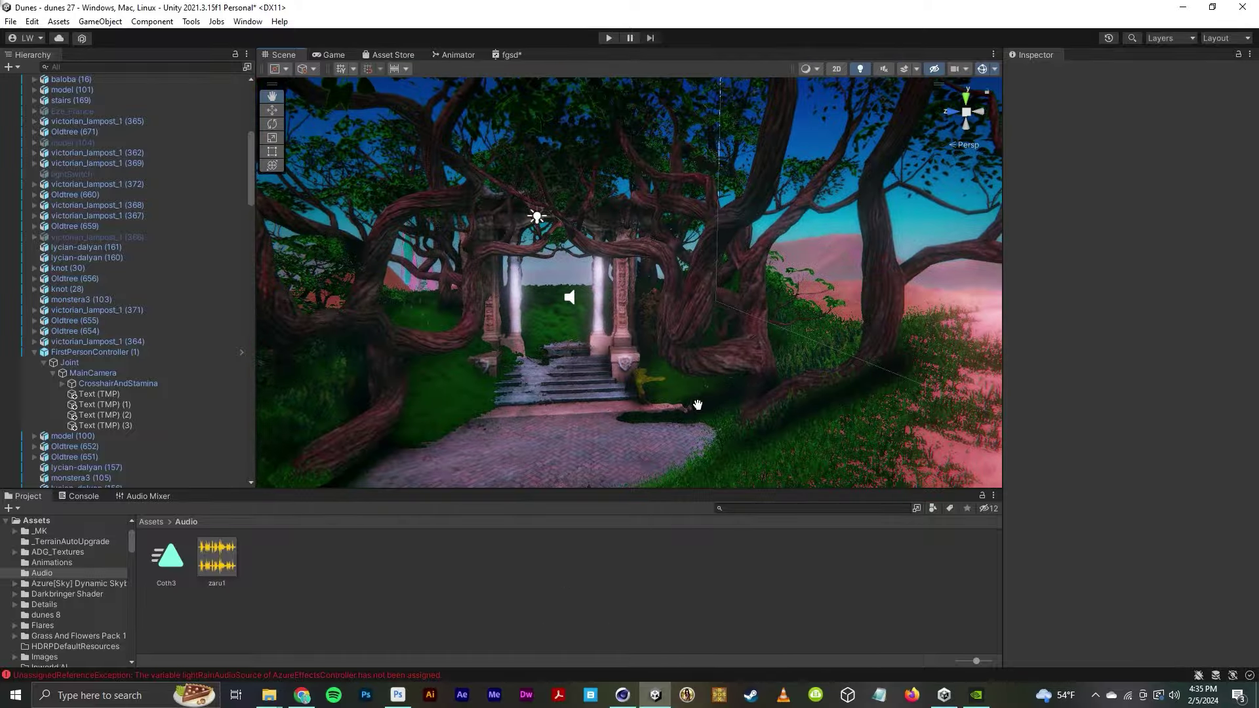
{"action": "left_click_drag", "start_coordinate": [729, 377], "coordinate": [552, 403], "text": "alt"}
{"action": "middle_click_drag", "start_coordinate": [951, 318], "coordinate": [629, 393]}
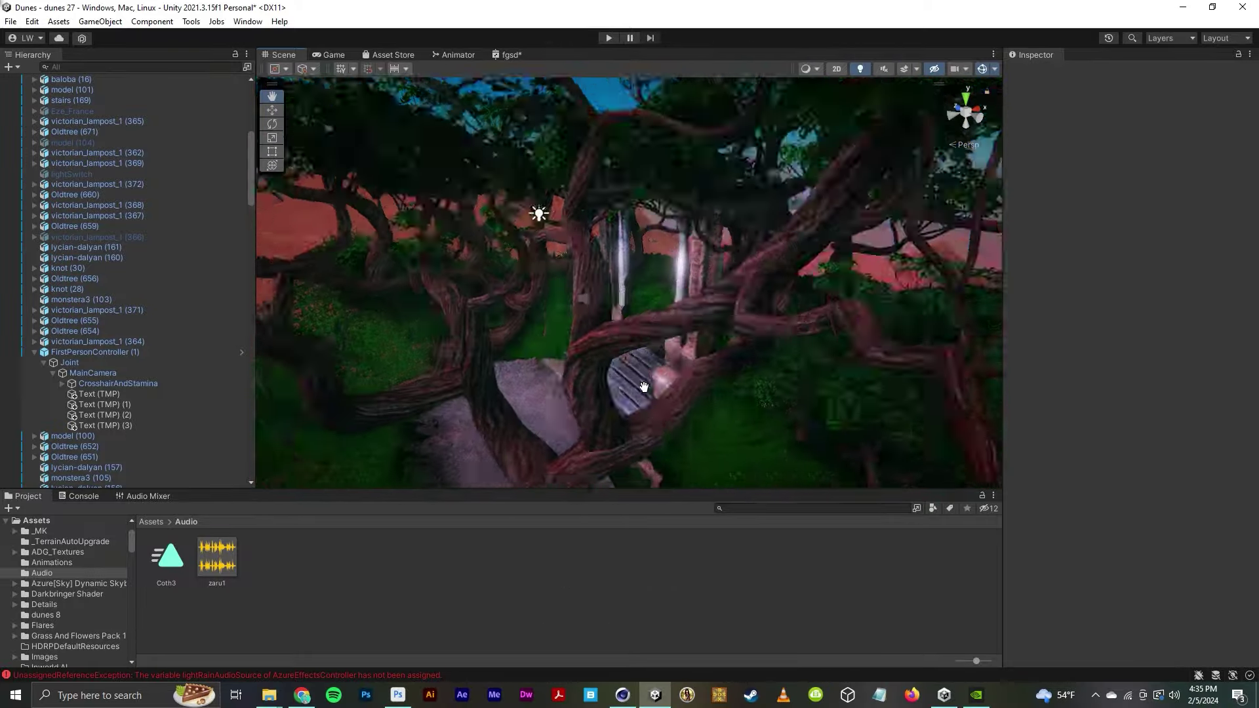
{"action": "scroll", "coordinate": [675, 410], "scroll_direction": "down", "scroll_amount": 3}
{"action": "scroll", "coordinate": [674, 410], "scroll_direction": "up", "scroll_amount": 2}
{"action": "left_click_drag", "start_coordinate": [604, 404], "coordinate": [368, 409], "text": "alt"}
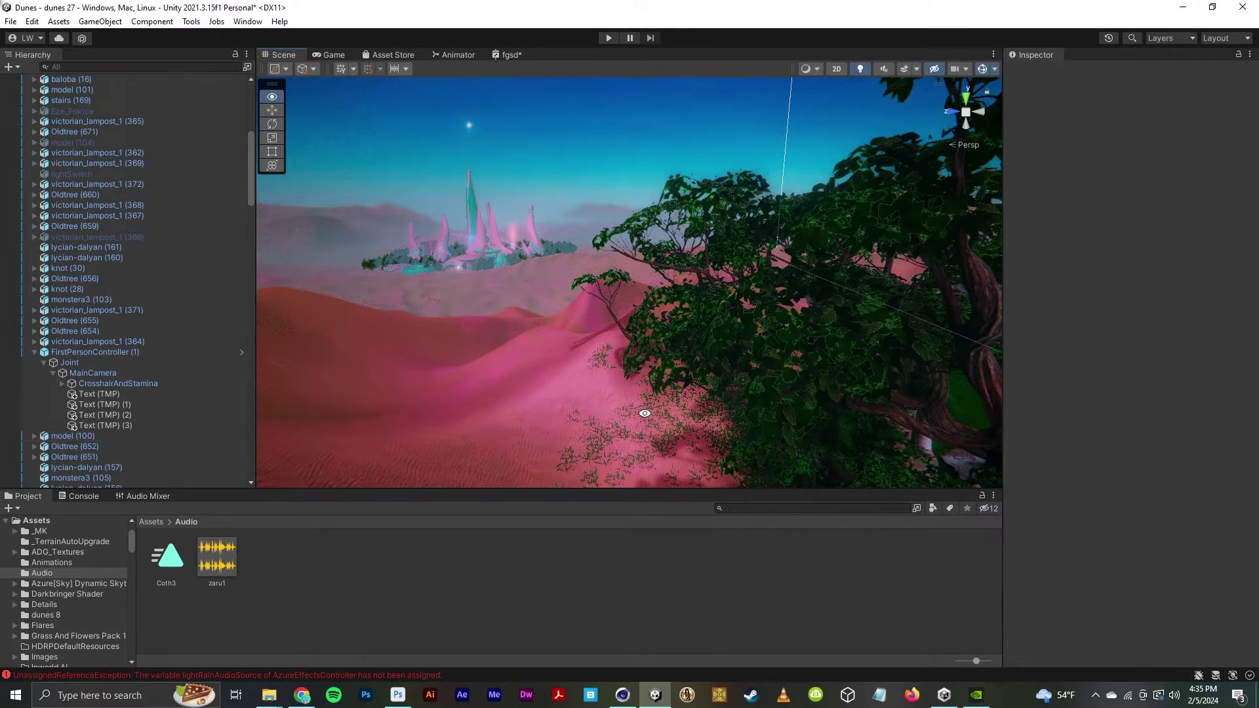
{"action": "left_click_drag", "start_coordinate": [622, 406], "coordinate": [588, 354], "text": "alt"}
{"action": "scroll", "coordinate": [707, 405], "scroll_direction": "down", "scroll_amount": 2}
{"action": "middle_click_drag", "start_coordinate": [705, 404], "coordinate": [55, 261]}
{"action": "left_click_drag", "start_coordinate": [55, 264], "coordinate": [743, 280], "text": "alt"}
{"action": "middle_click_drag", "start_coordinate": [743, 280], "coordinate": [1241, 315]}
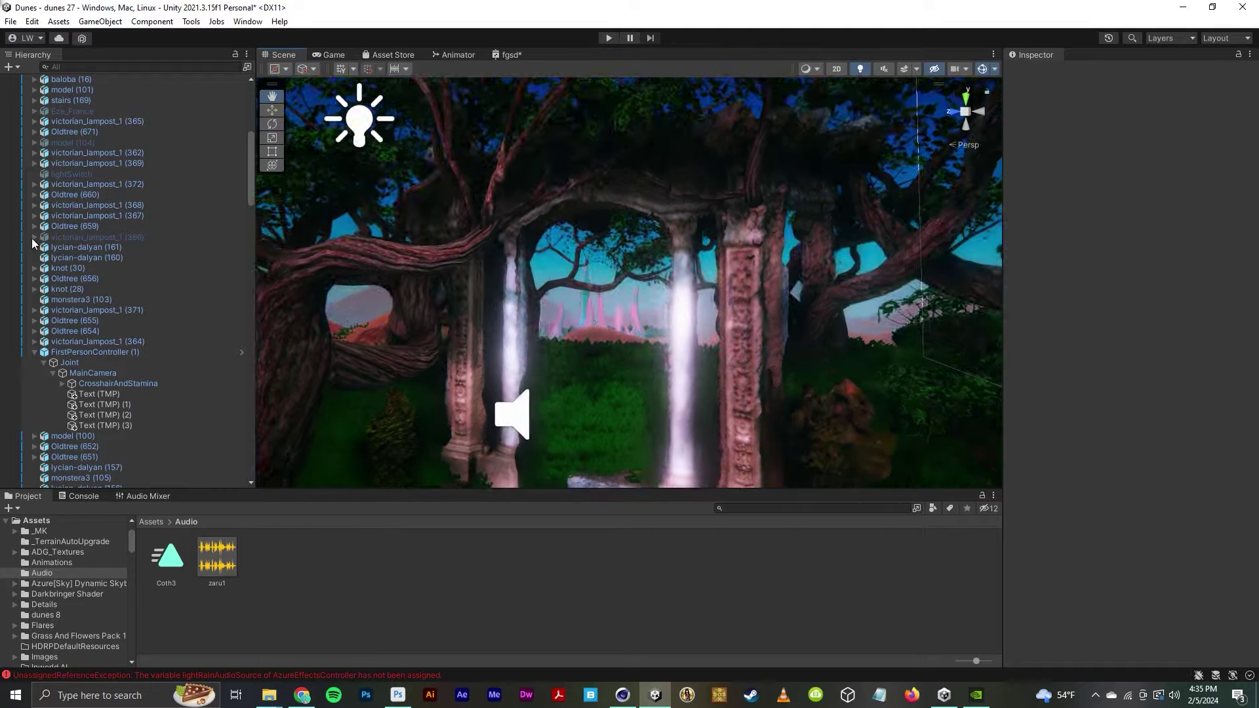